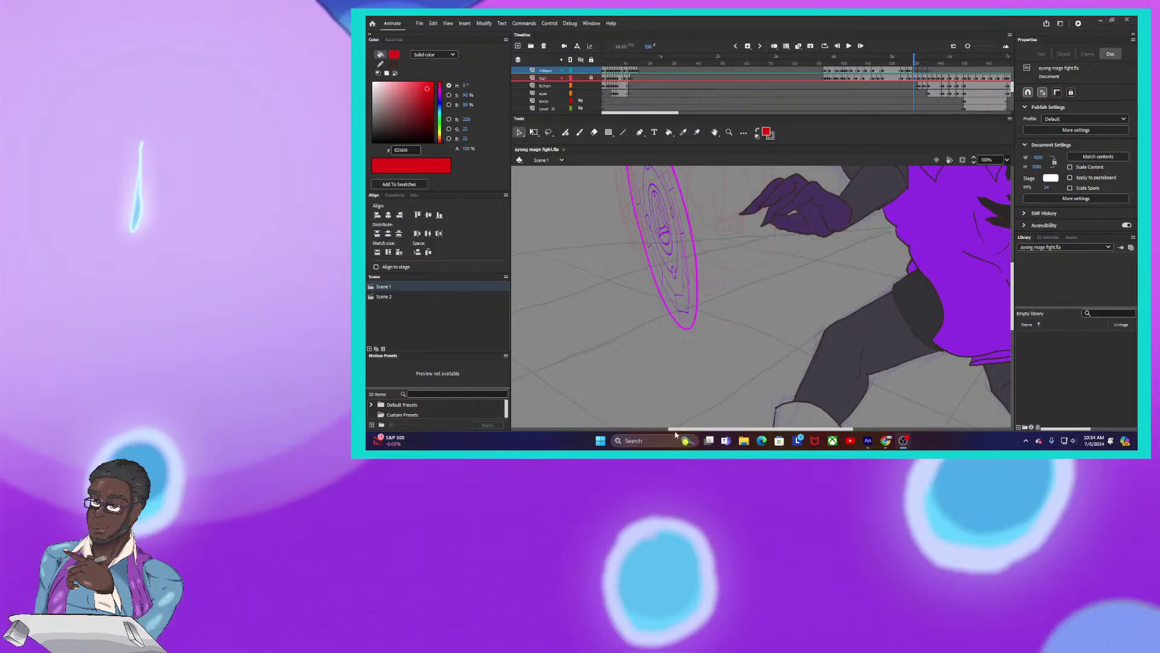
# Examine the character's arms, hair, torso and legs on the current frame and the frame just before it
pyautogui.moveTo(711, 430); pyautogui.dragTo(735, 441)
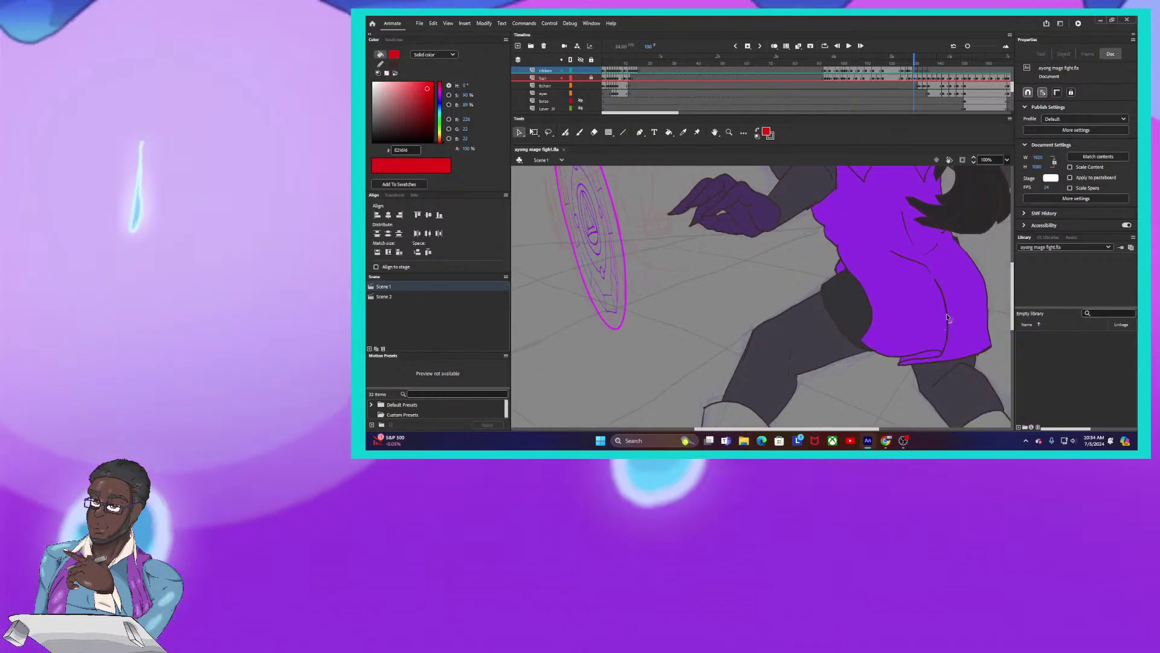
pyautogui.scroll(3, 947, 313)
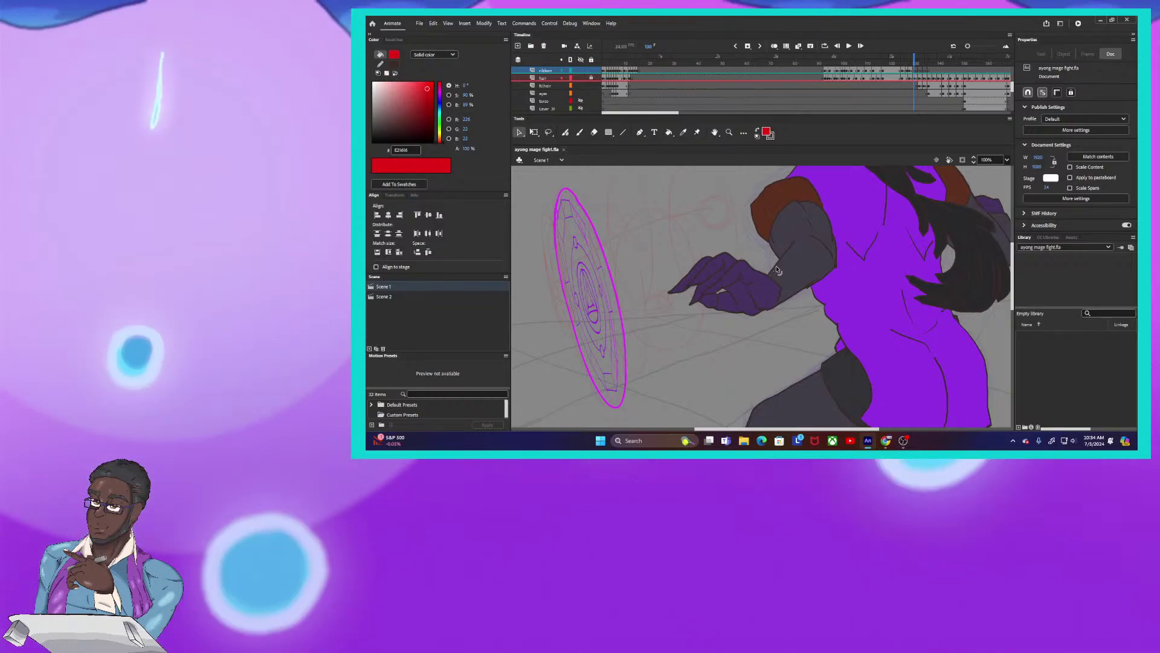
pyautogui.moveTo(700, 430); pyautogui.dragTo(721, 430)
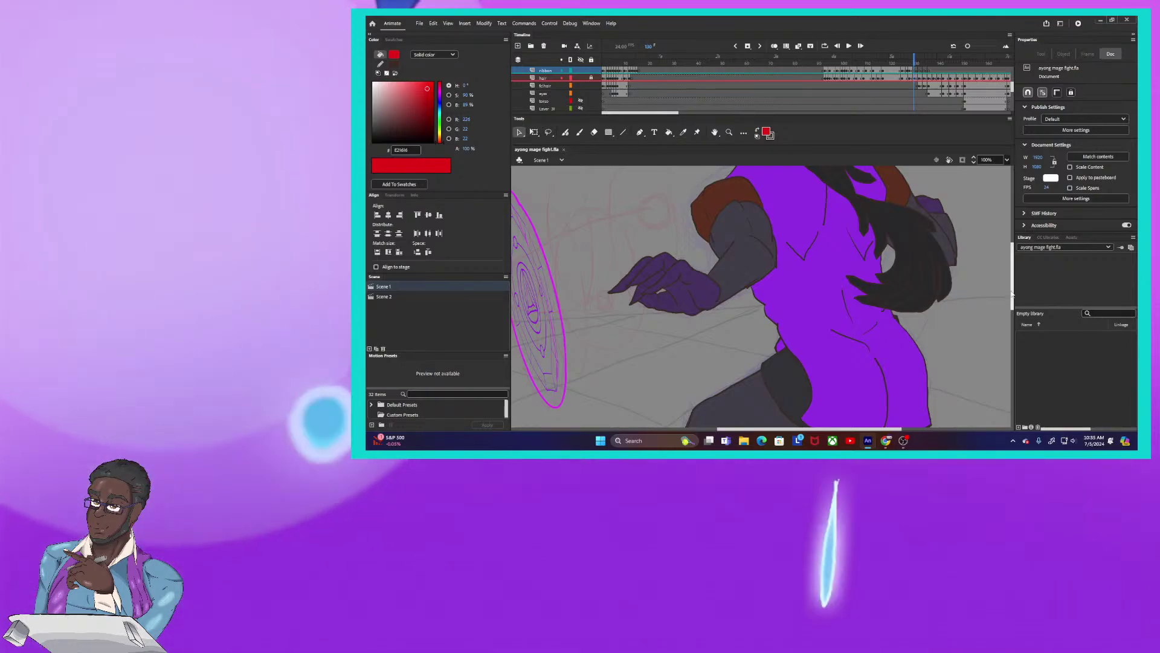
pyautogui.moveTo(1012, 295); pyautogui.dragTo(1011, 281)
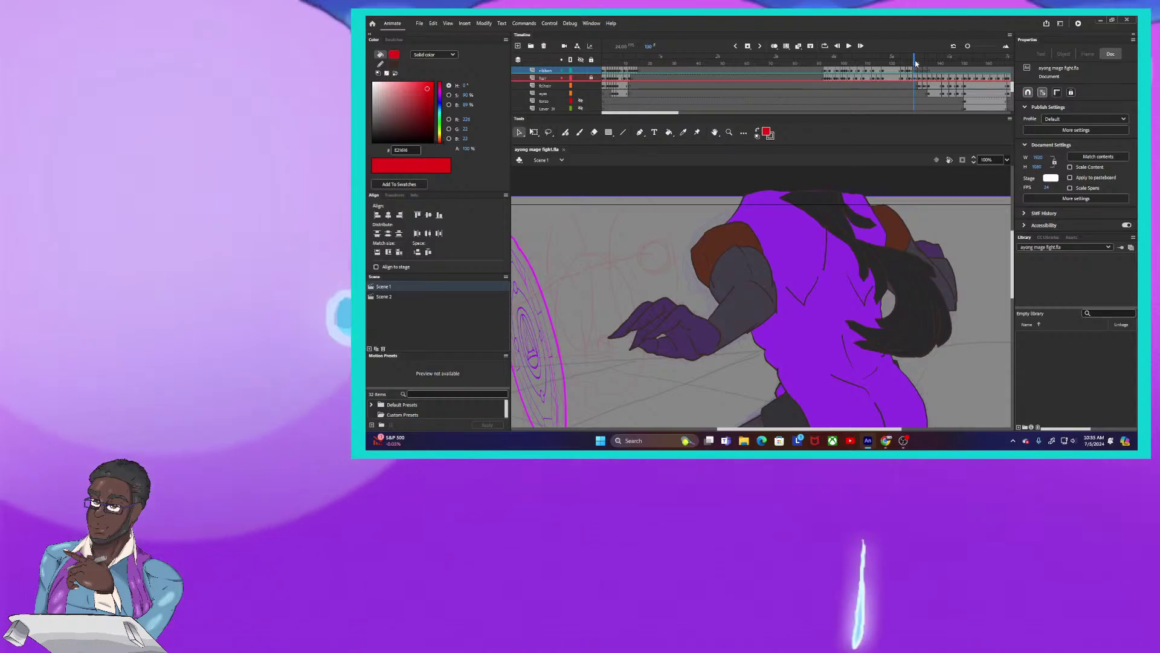
pyautogui.click(912, 63)
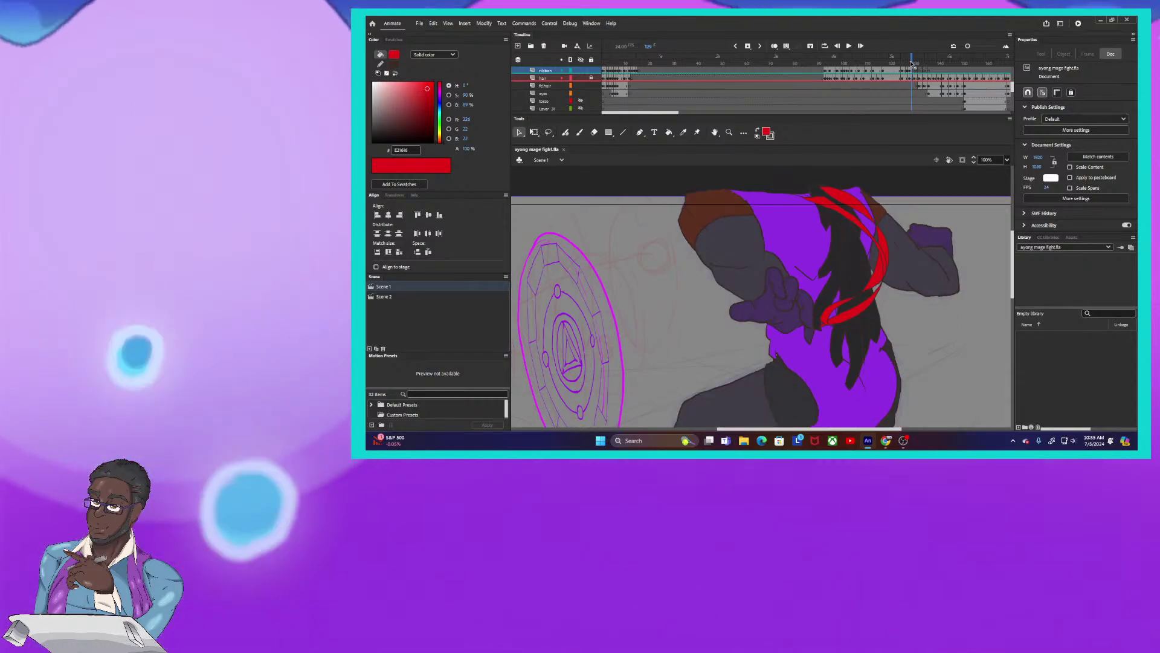
pyautogui.scroll(-5, 798, 367)
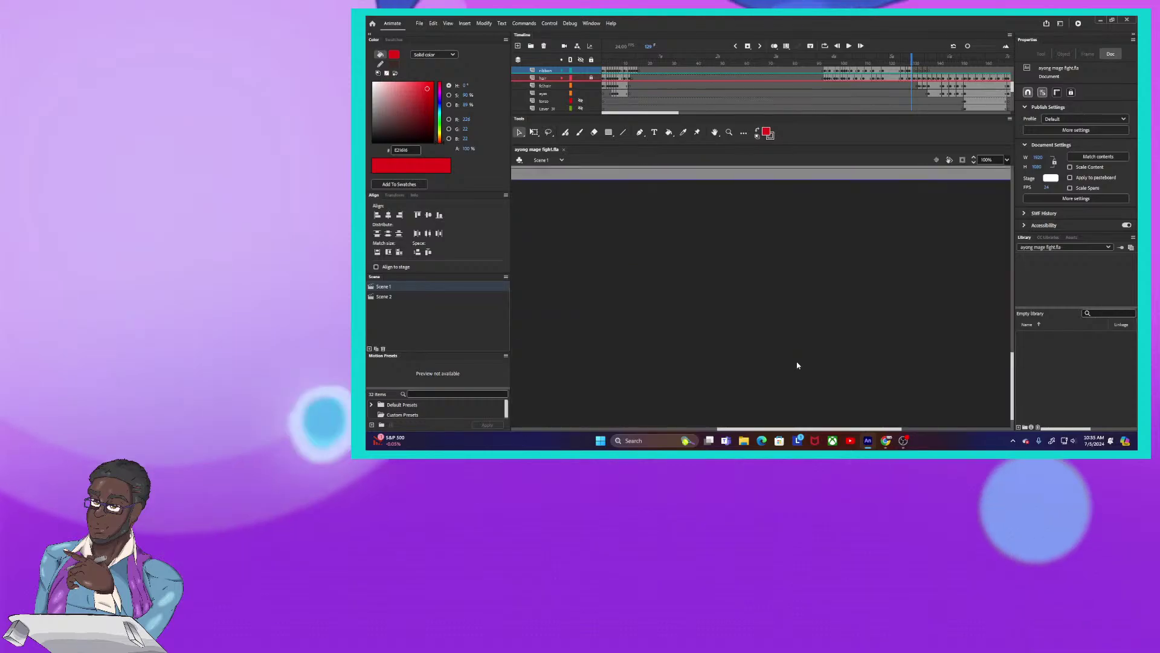
pyautogui.scroll(3, 796, 362)
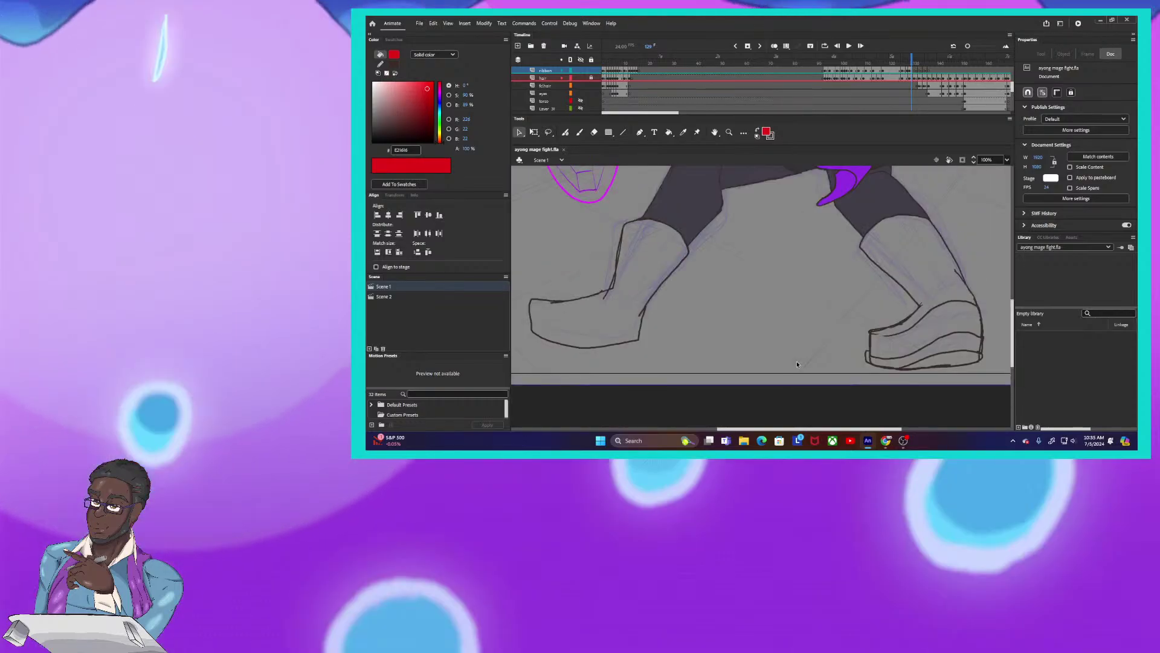
pyautogui.scroll(2, 899, 295)
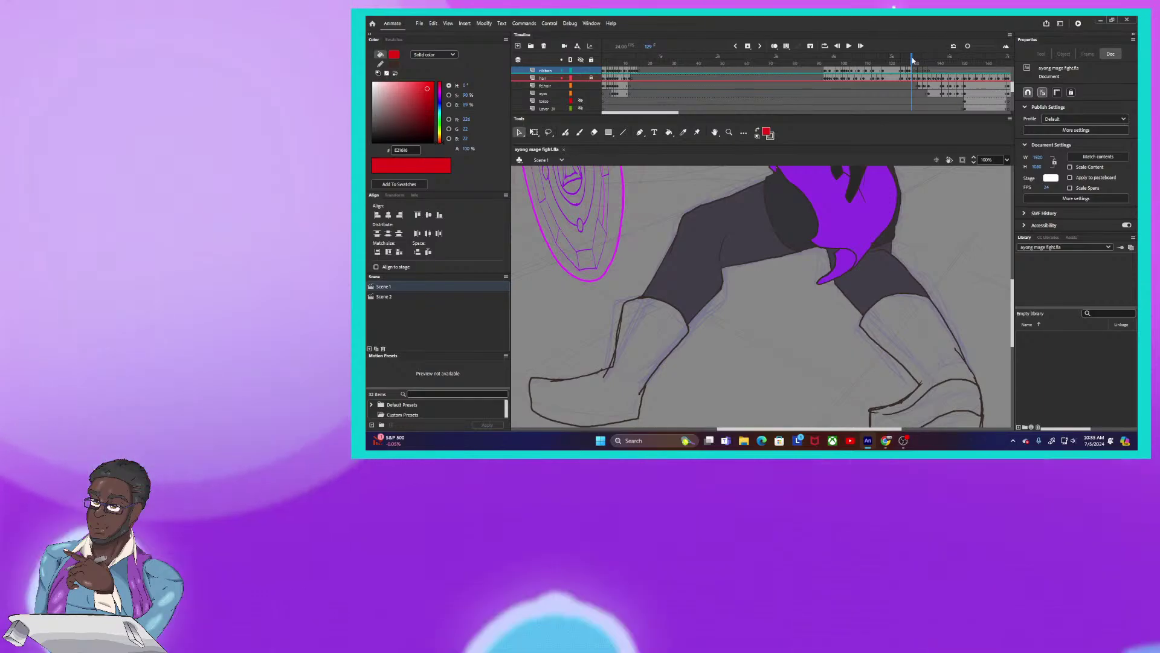
pyautogui.moveTo(913, 60); pyautogui.dragTo(915, 59)
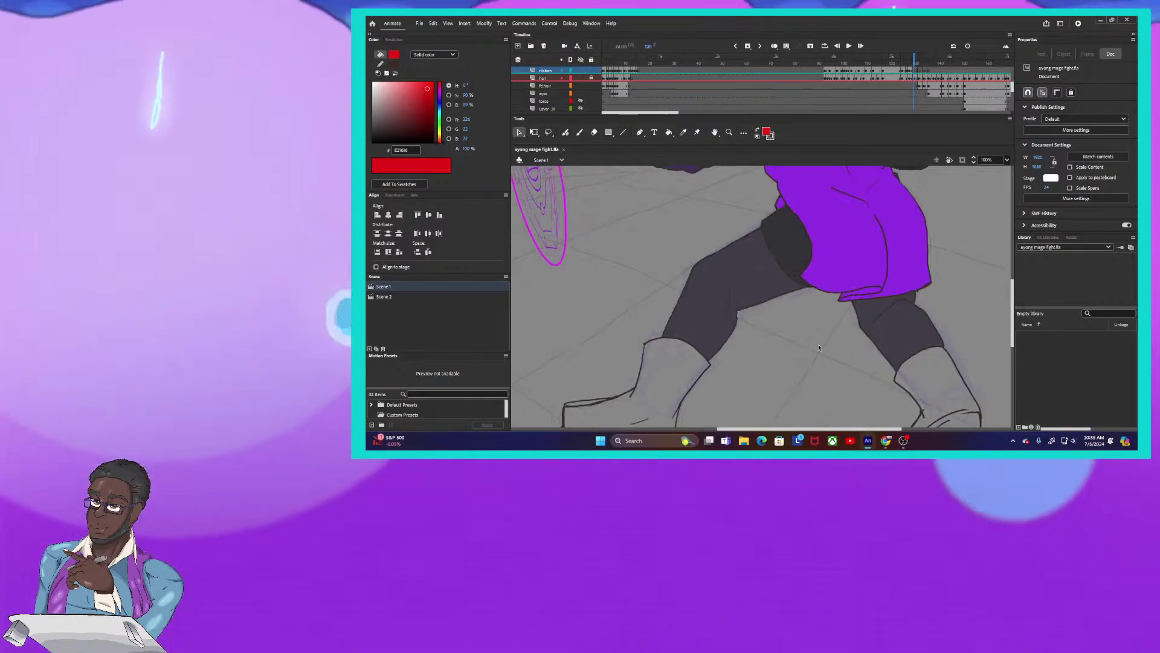
pyautogui.scroll(3, 819, 348)
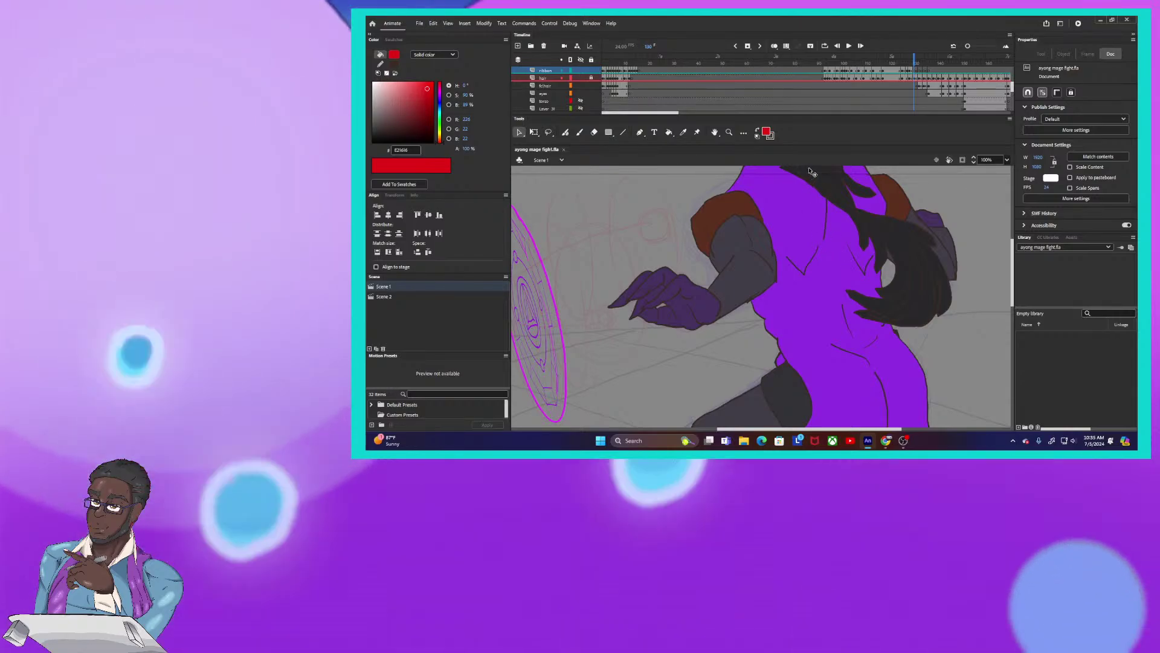
# Review the ribbon's motion across the preceding frames and return to the frame without a ribbon
pyautogui.press(',')
pyautogui.press(',')
pyautogui.press(',')
pyautogui.press(',')
pyautogui.click(914, 58)
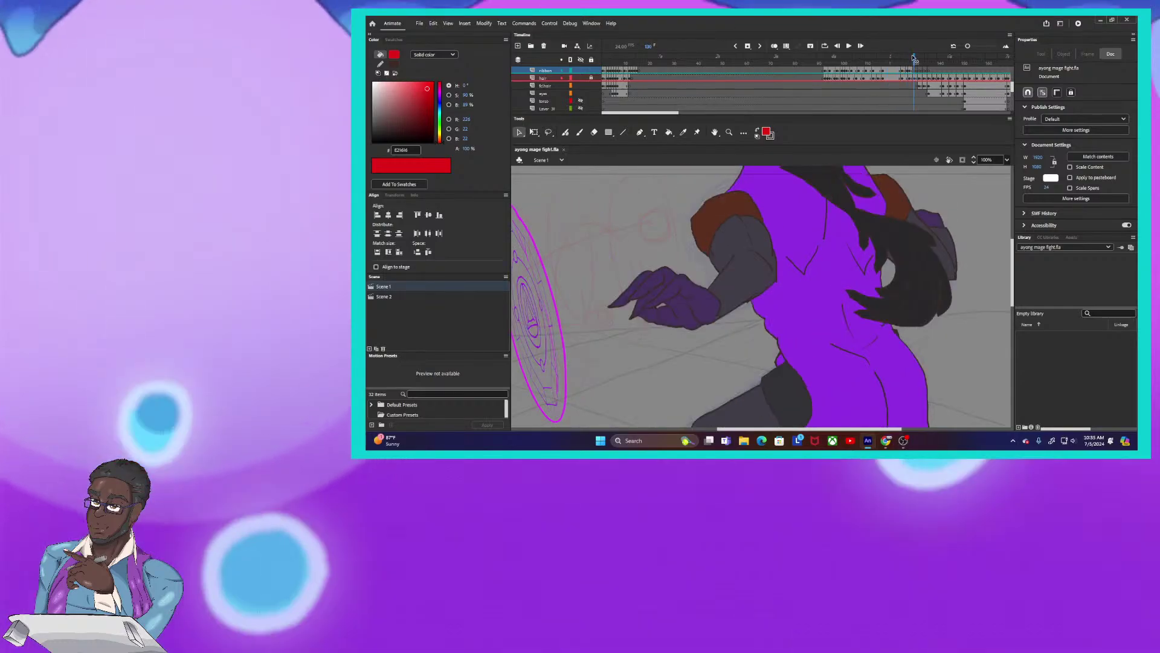
pyautogui.click(913, 58)
pyautogui.click(914, 58)
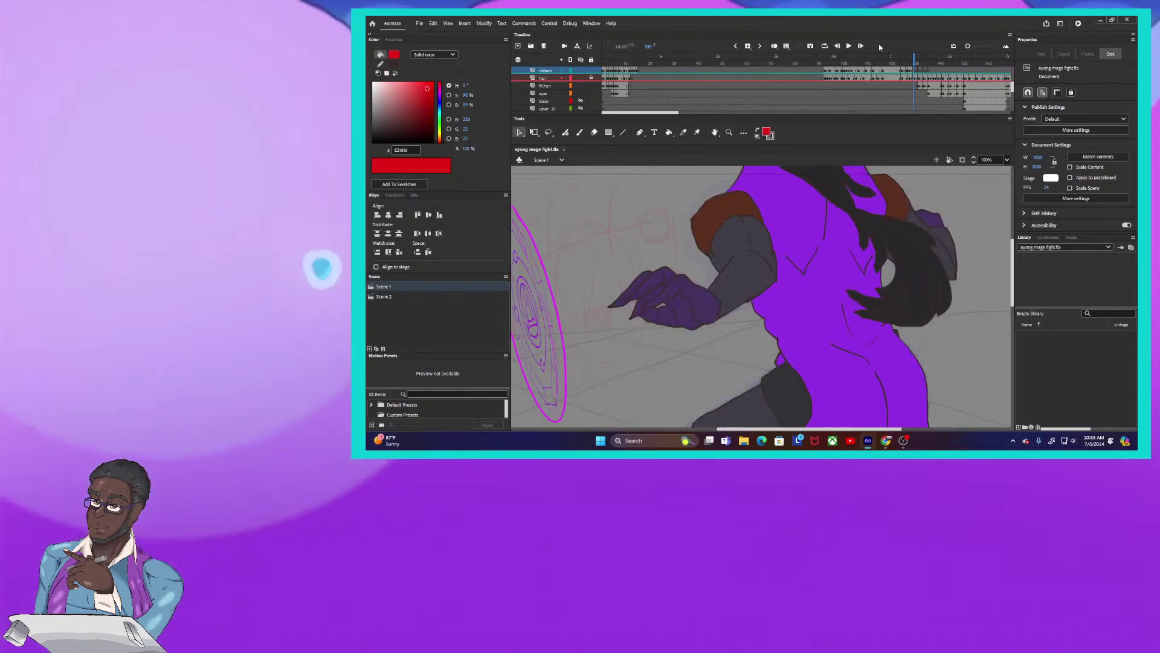
# Turn on onion skinning and outline the flowing ribbon over the hair on the ribbon layer with the dark brown Fluid Brush
pyautogui.click(774, 46)
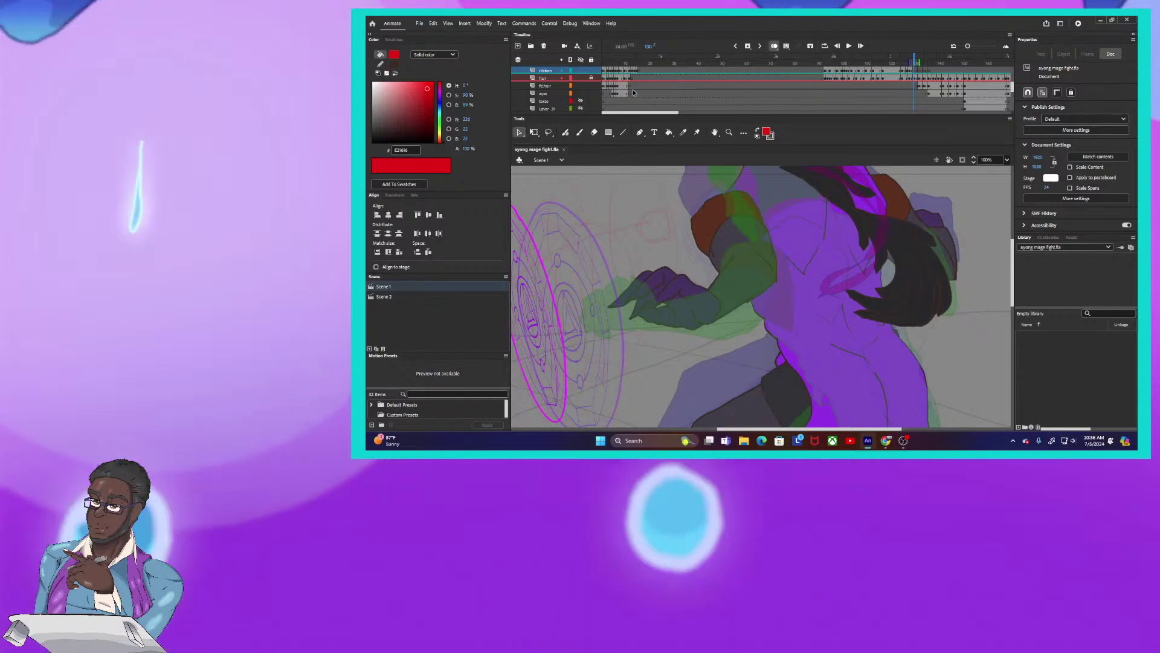
pyautogui.click(757, 132)
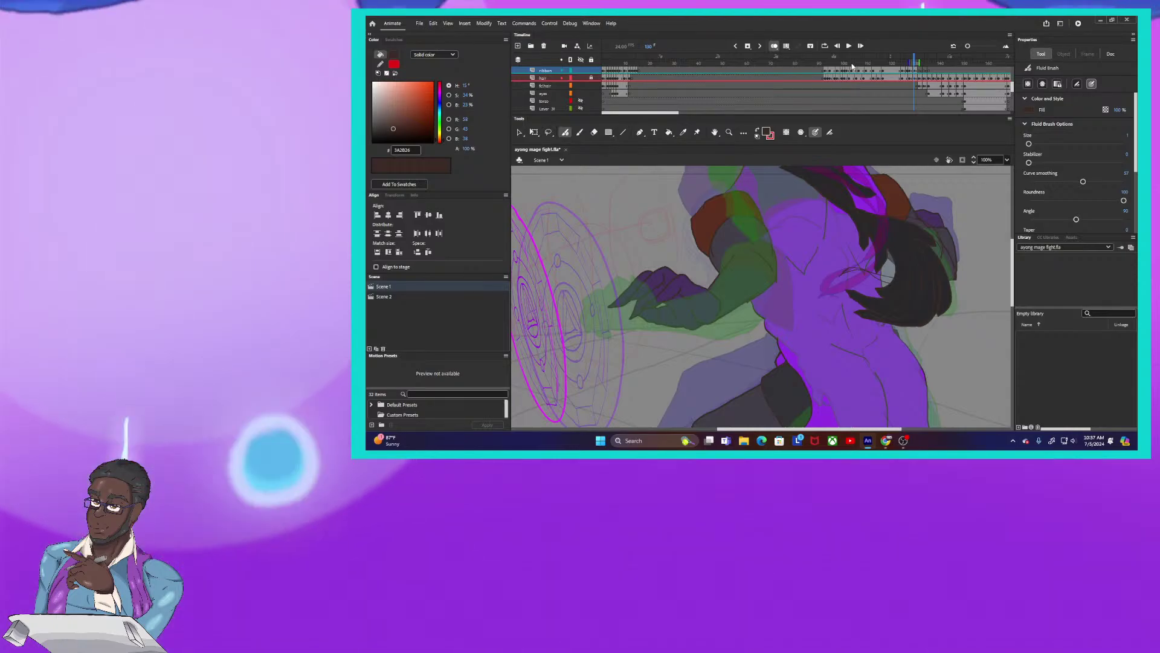
pyautogui.click(550, 71)
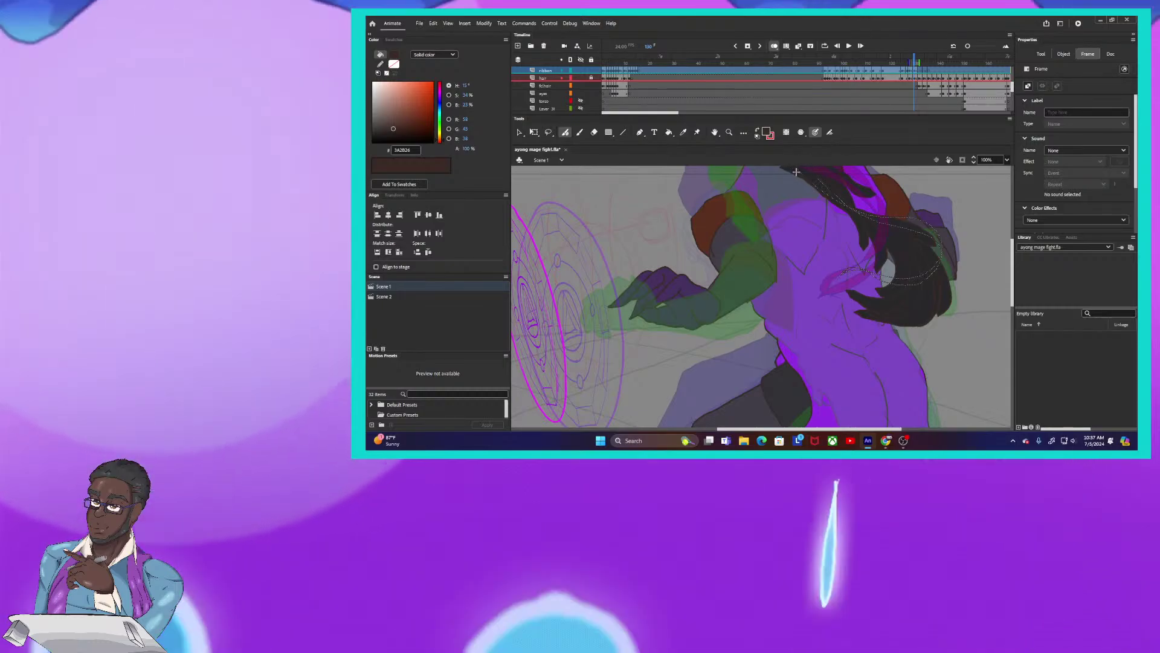
pyautogui.click(797, 172)
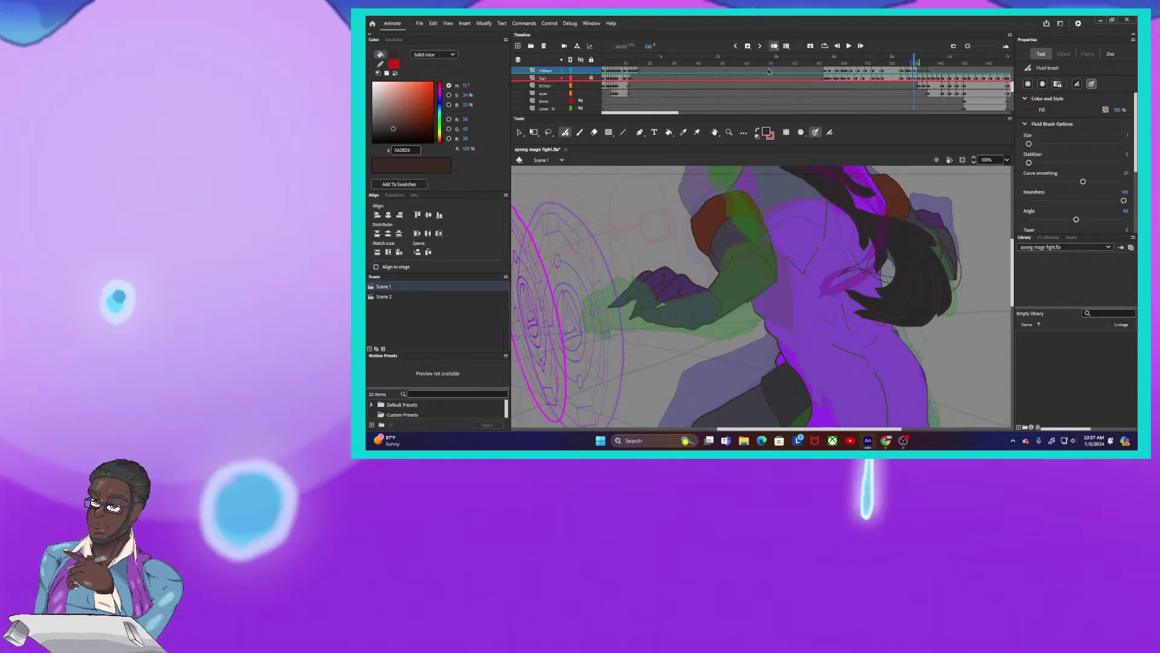
pyautogui.click(548, 73)
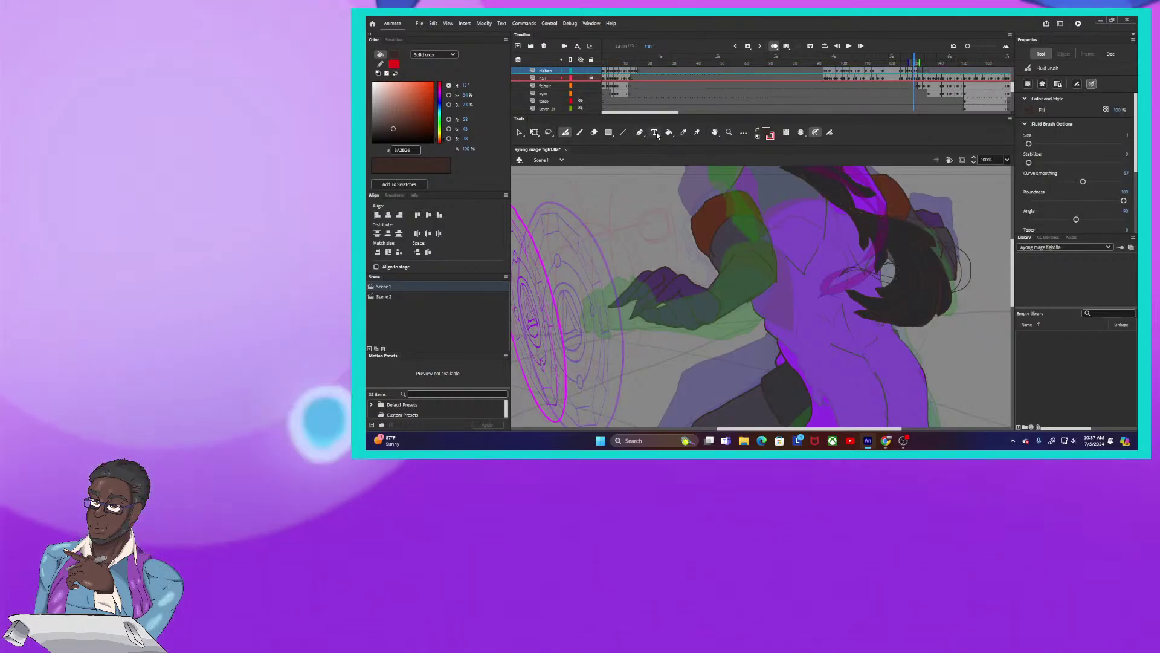
pyautogui.click(753, 77)
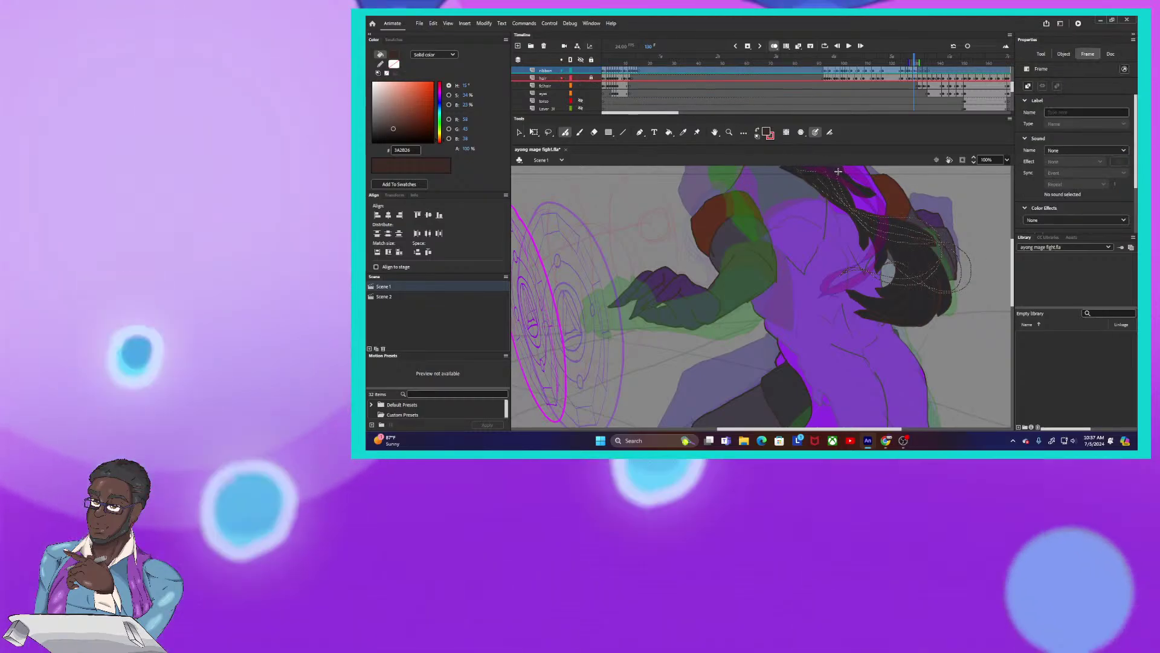
pyautogui.press('Escape')
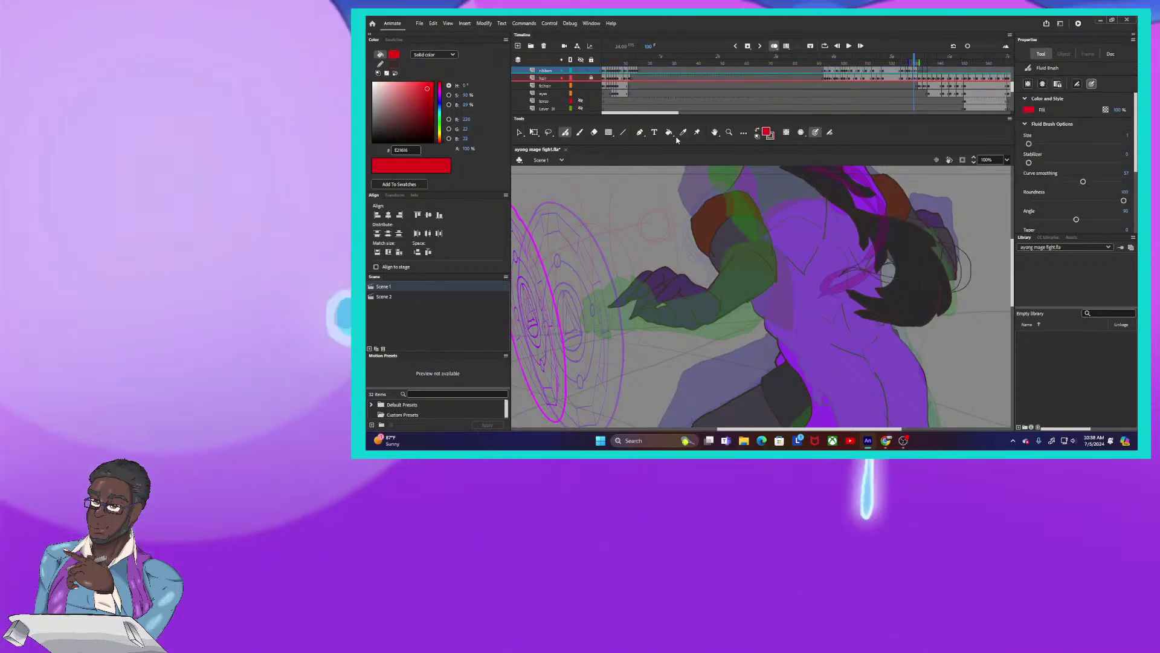
# Fill the ribbon strands near the neck, the lower waves and the outer loop with red using the Paint Bucket
pyautogui.click(836, 183)
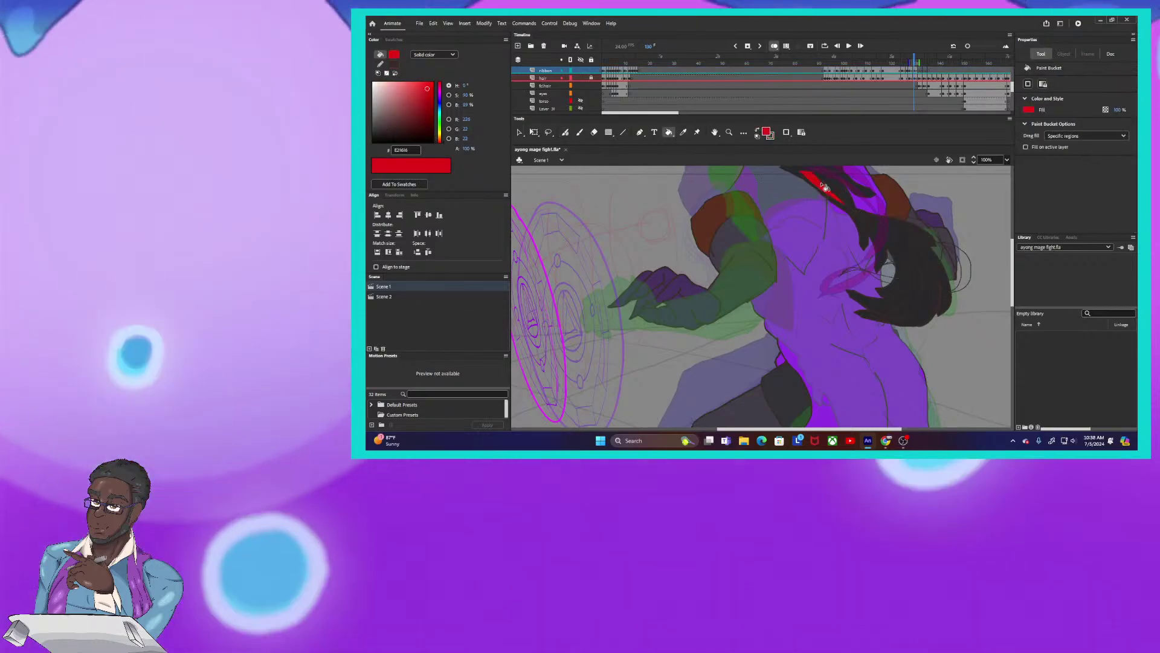
pyautogui.click(835, 182)
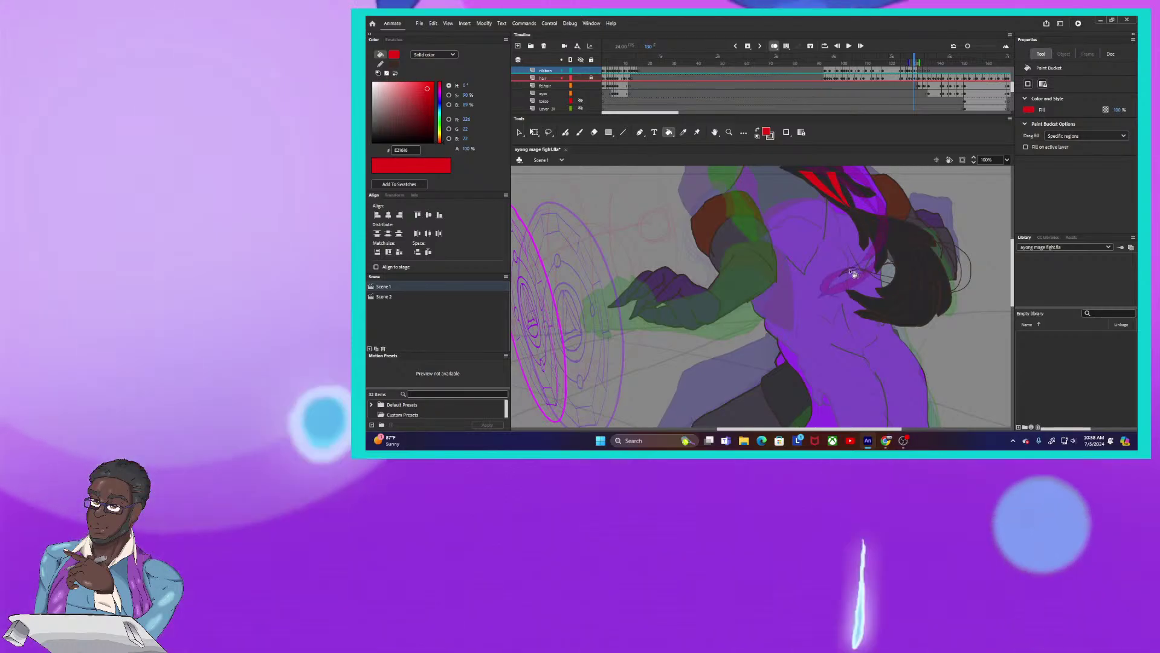
pyautogui.click(901, 274)
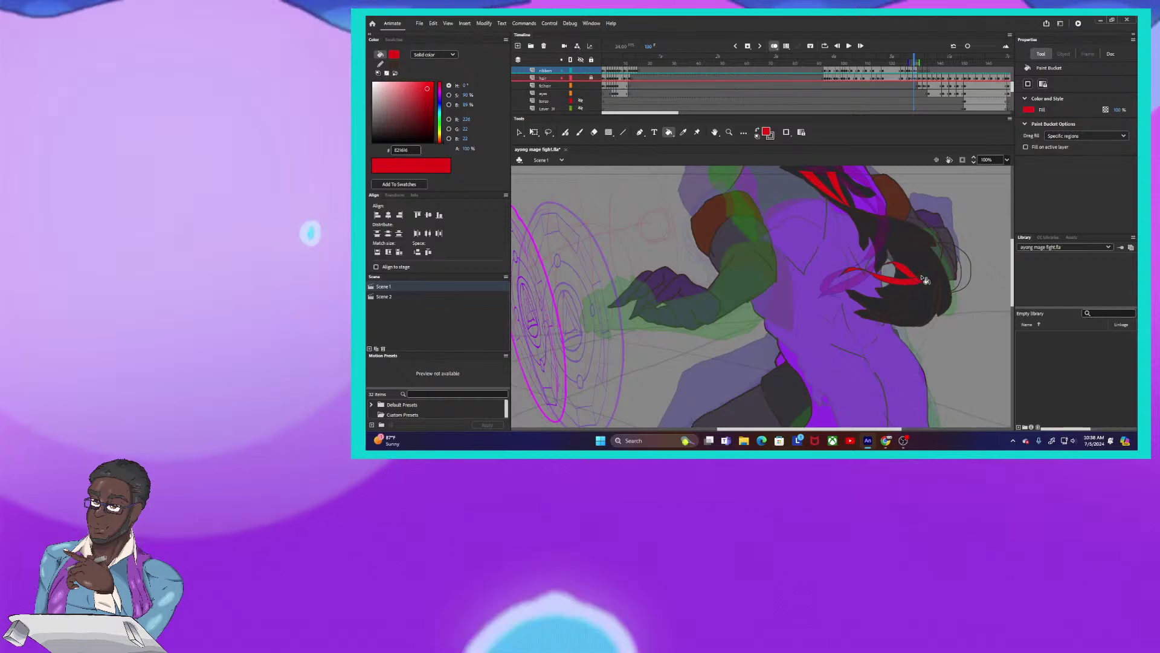
pyautogui.click(963, 259)
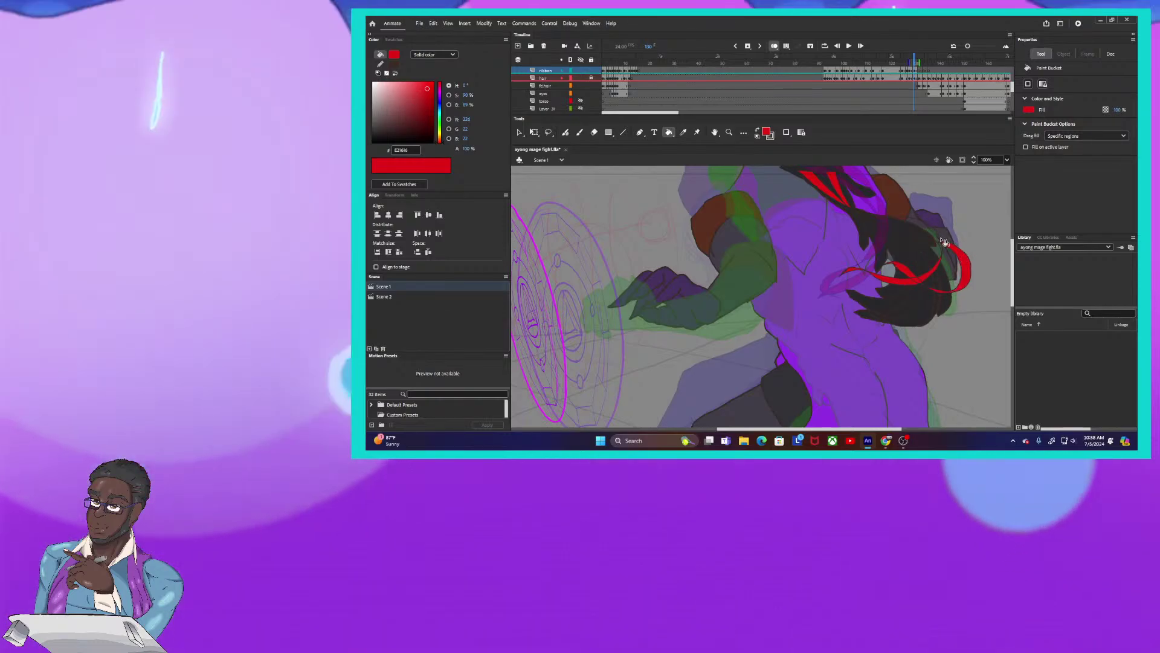
# Fill the remaining upper ribbon bands across the hair with red at 400% zoom
pyautogui.hotkey('ctrl', '=')
pyautogui.hotkey('ctrl', '=')
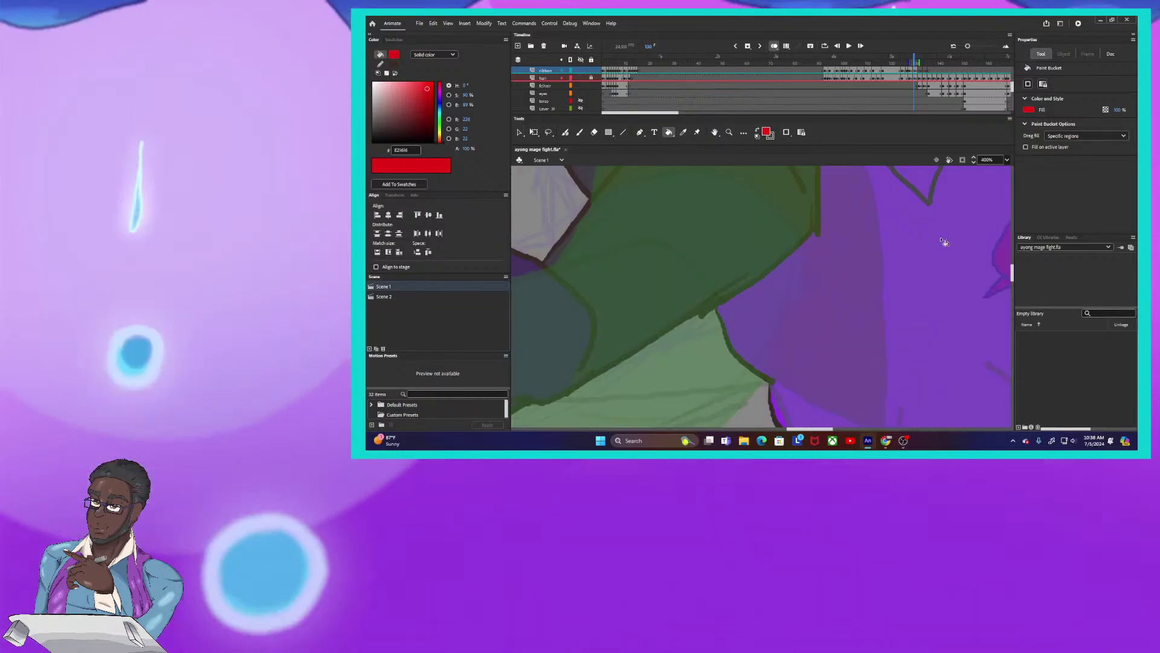
pyautogui.moveTo(929, 267); pyautogui.dragTo(656, 321)
pyautogui.moveTo(828, 253); pyautogui.dragTo(728, 326)
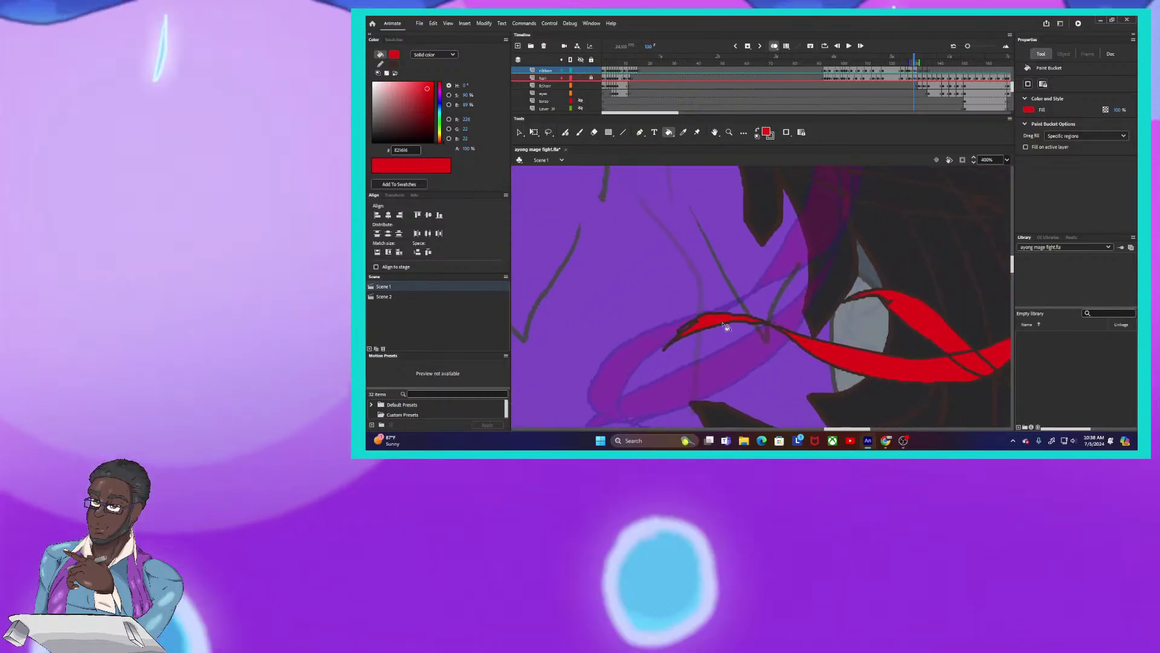
pyautogui.moveTo(777, 259); pyautogui.dragTo(680, 208)
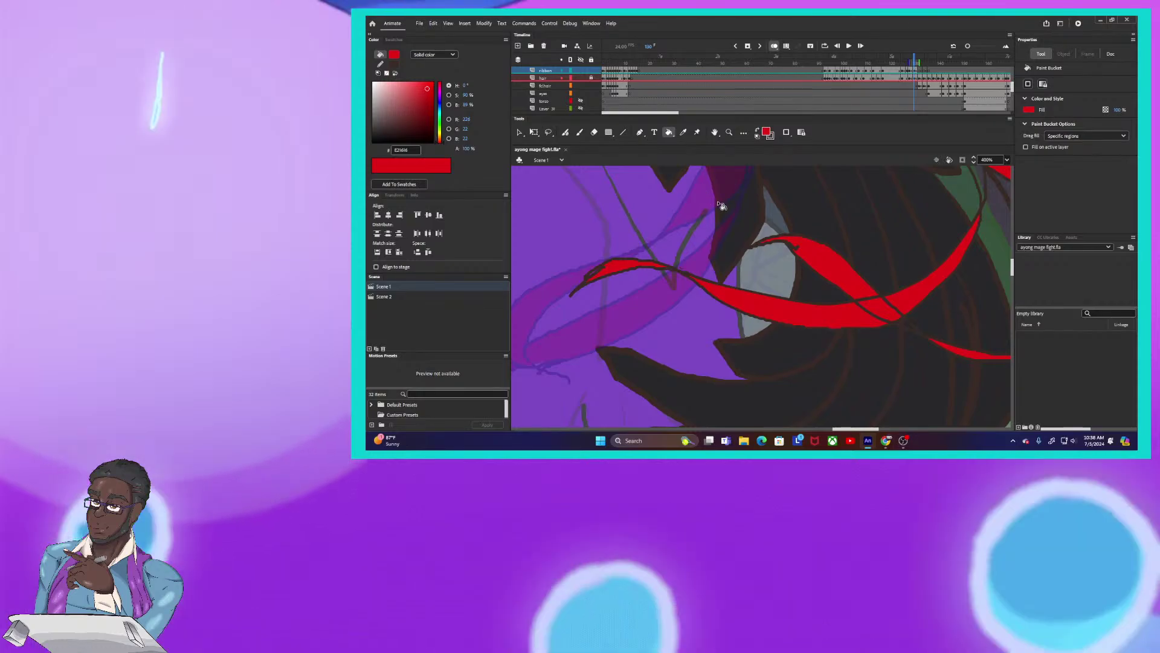
pyautogui.moveTo(792, 265); pyautogui.dragTo(754, 423)
pyautogui.click(923, 297)
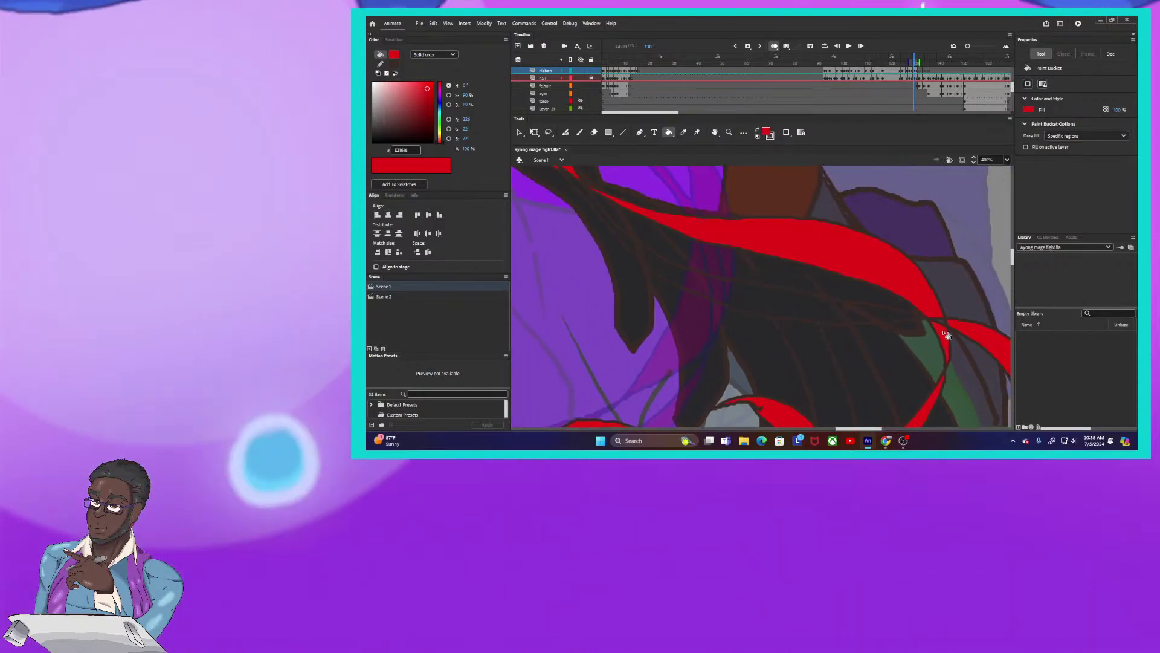
pyautogui.click(758, 296)
pyautogui.moveTo(711, 235); pyautogui.dragTo(878, 370)
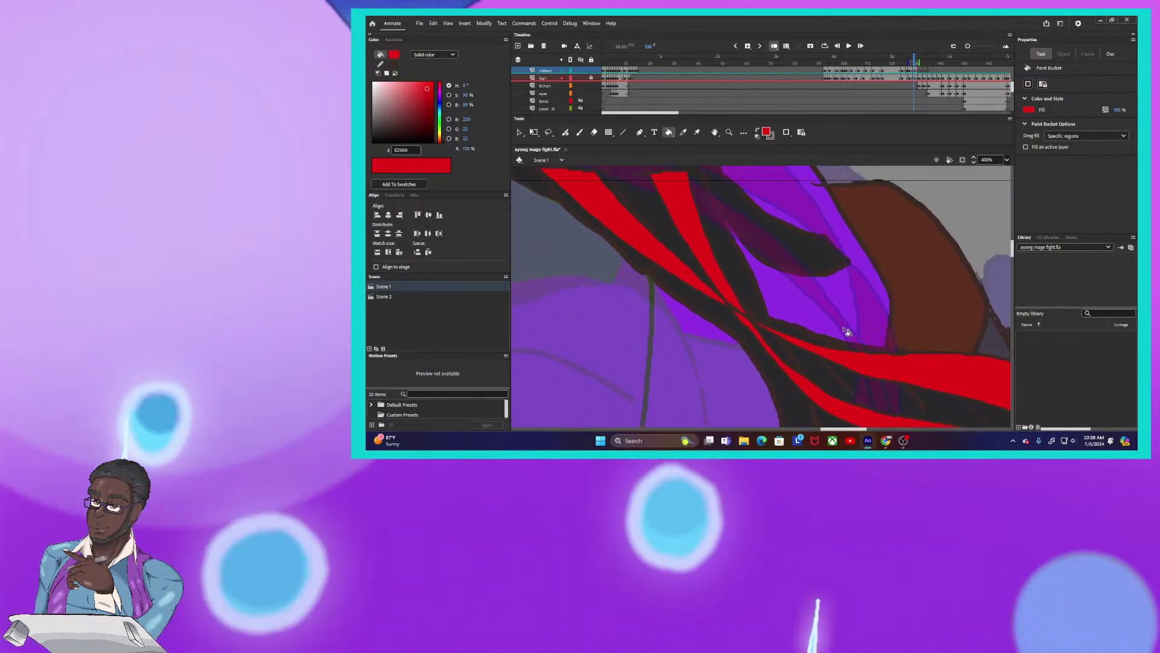
# Paint over the inner outline strokes where the ribbon bands cross, using the red Fluid Brush
pyautogui.moveTo(711, 225)
pyautogui.mouseDown()
pyautogui.moveTo(765, 299)
pyautogui.moveTo(677, 157)
pyautogui.mouseUp()
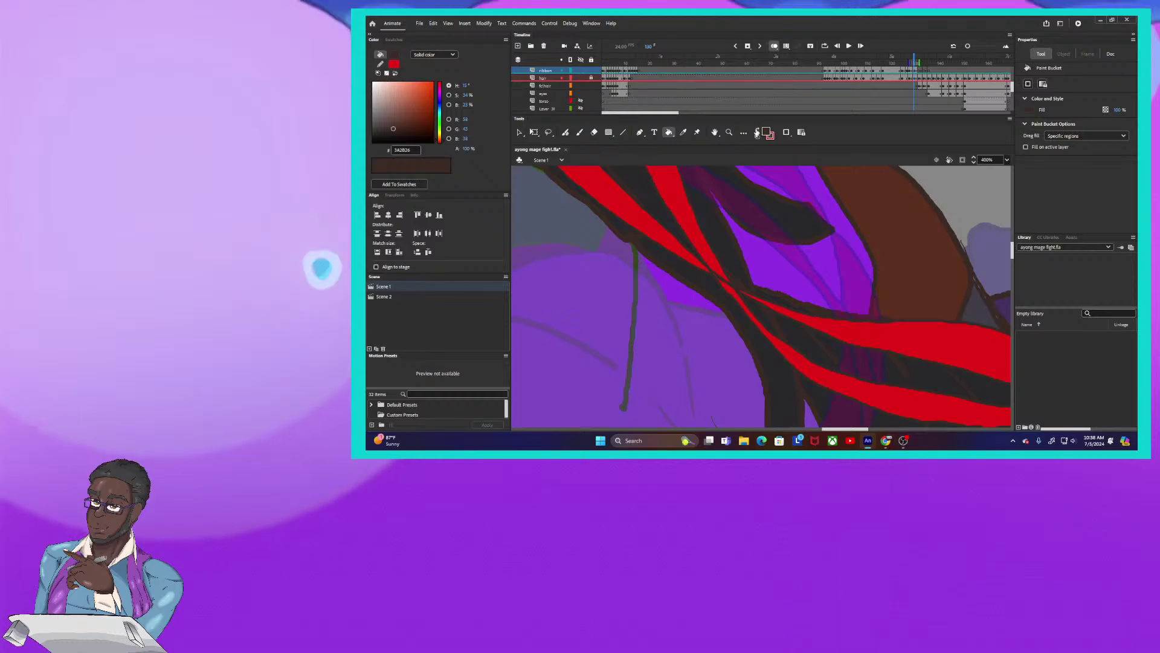
pyautogui.press('b')
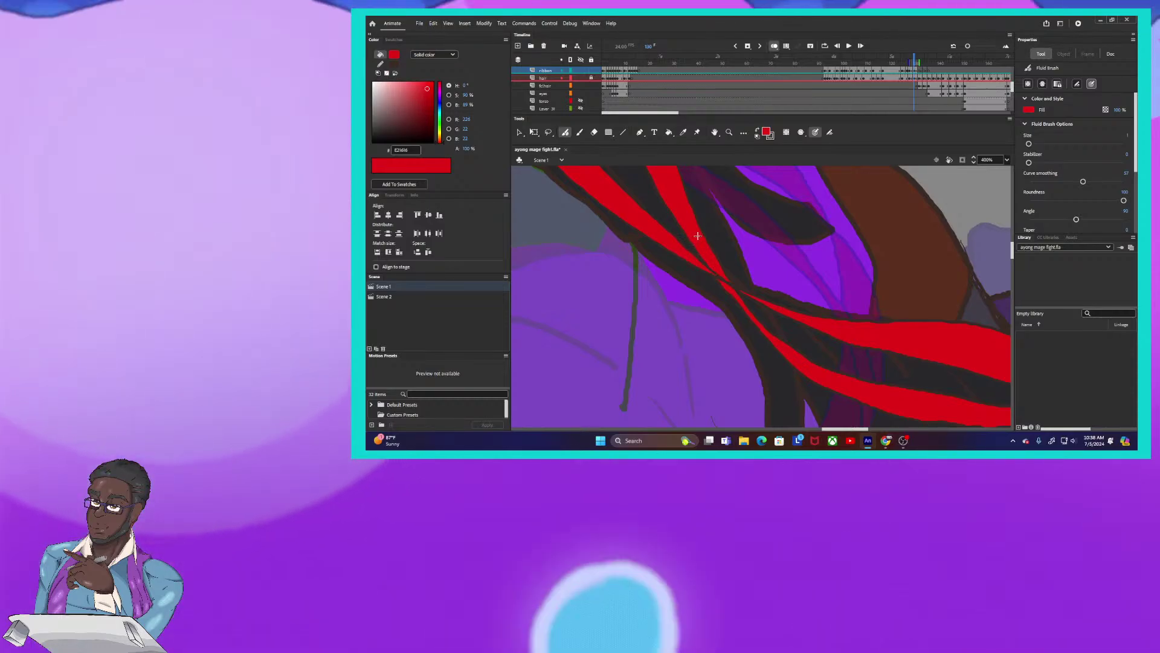
pyautogui.moveTo(810, 249); pyautogui.dragTo(680, 112)
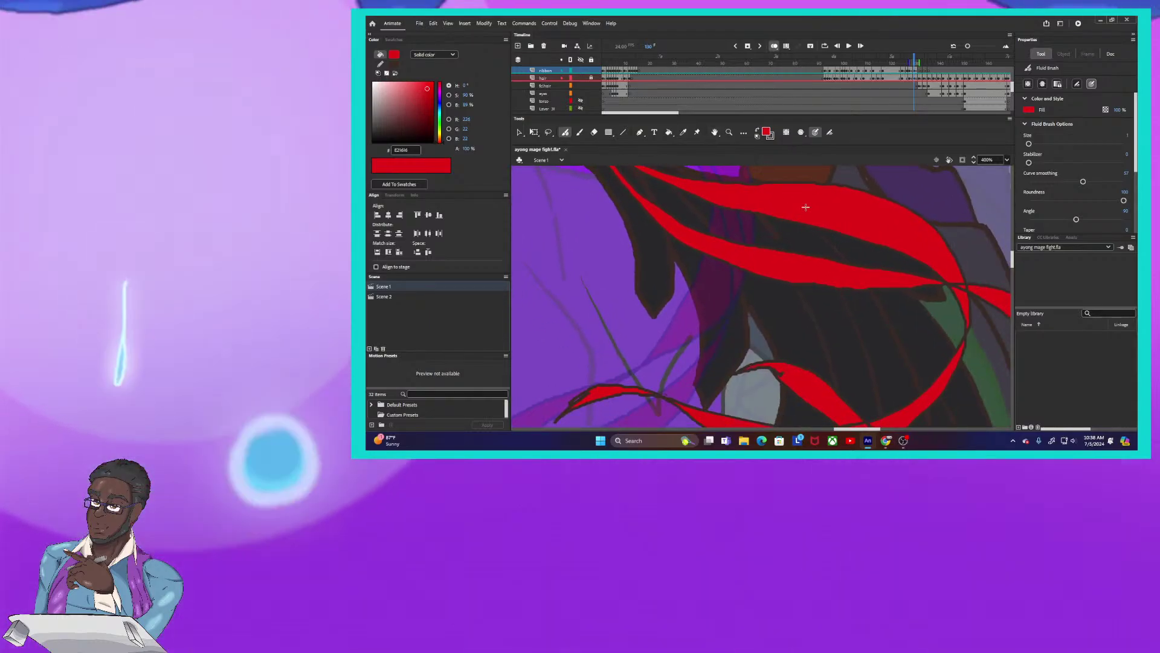
pyautogui.moveTo(751, 244); pyautogui.dragTo(815, 310)
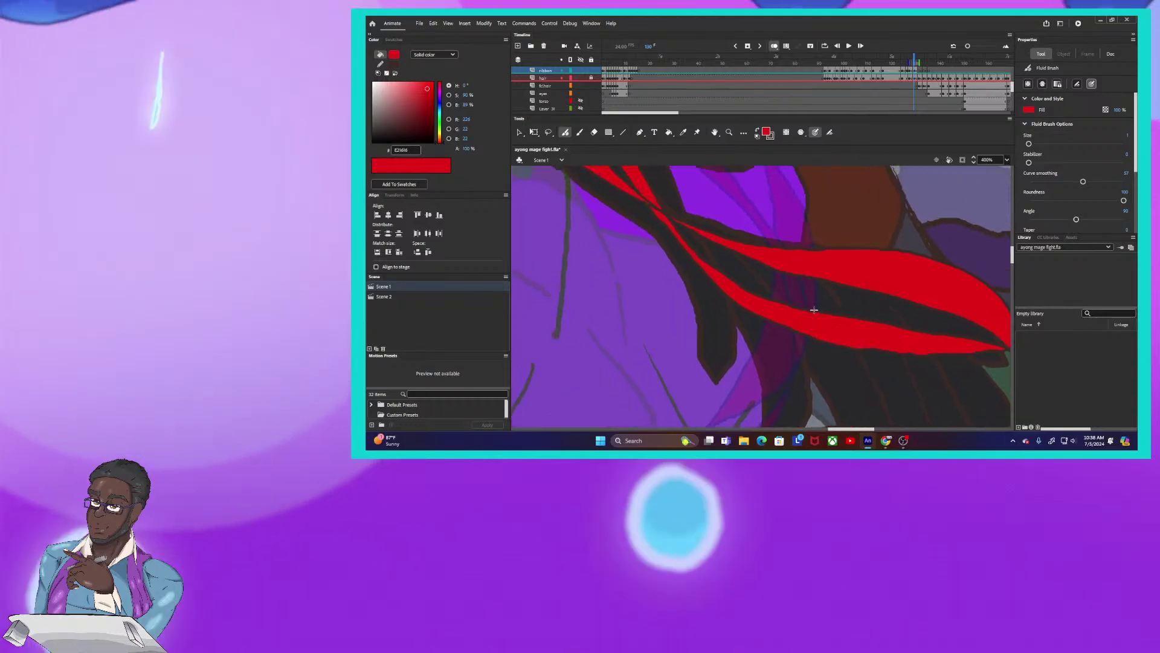
pyautogui.moveTo(823, 259); pyautogui.dragTo(722, 175)
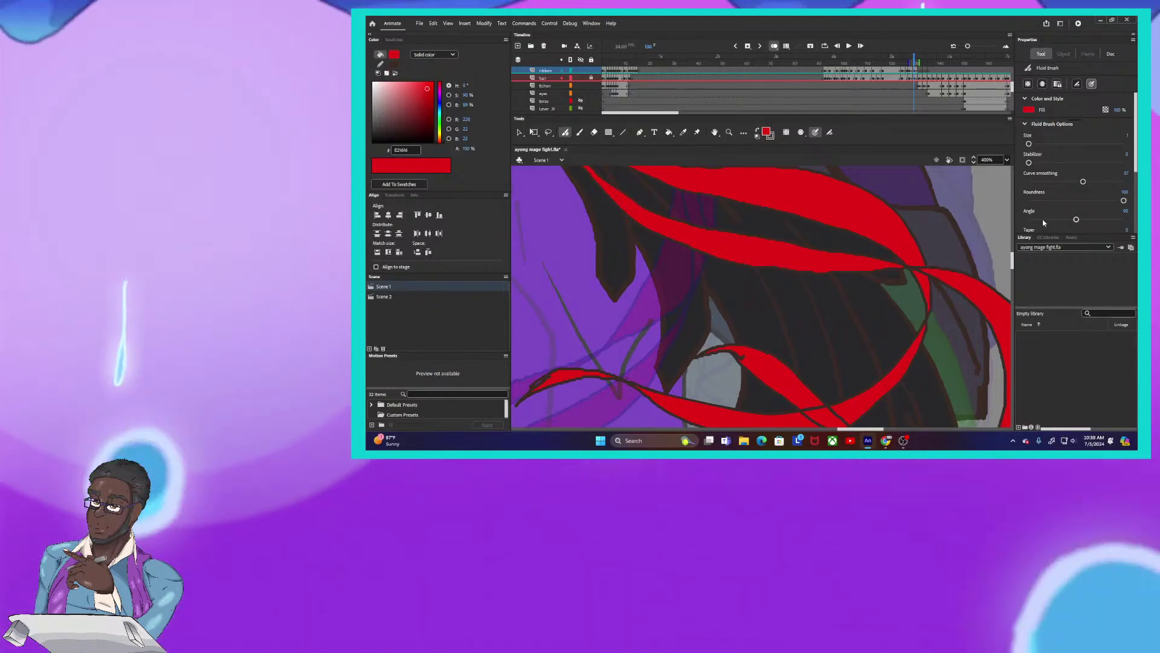
pyautogui.moveTo(834, 305); pyautogui.dragTo(837, 199)
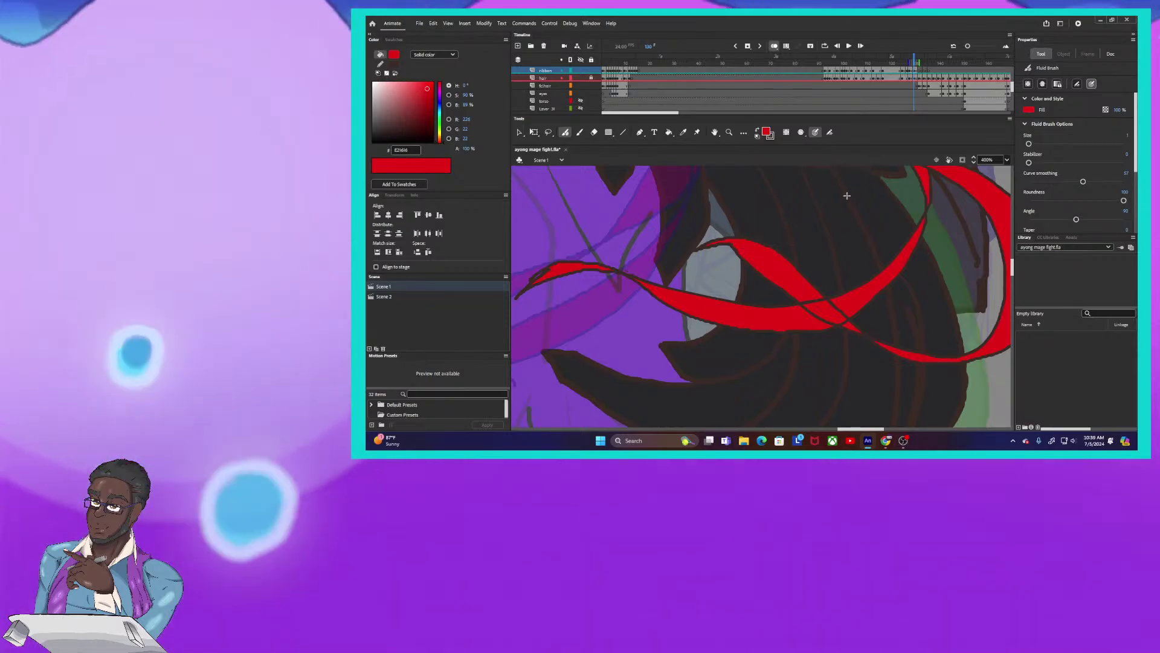
pyautogui.moveTo(832, 253)
pyautogui.mouseDown()
pyautogui.moveTo(842, 297)
pyautogui.moveTo(855, 255)
pyautogui.mouseUp()
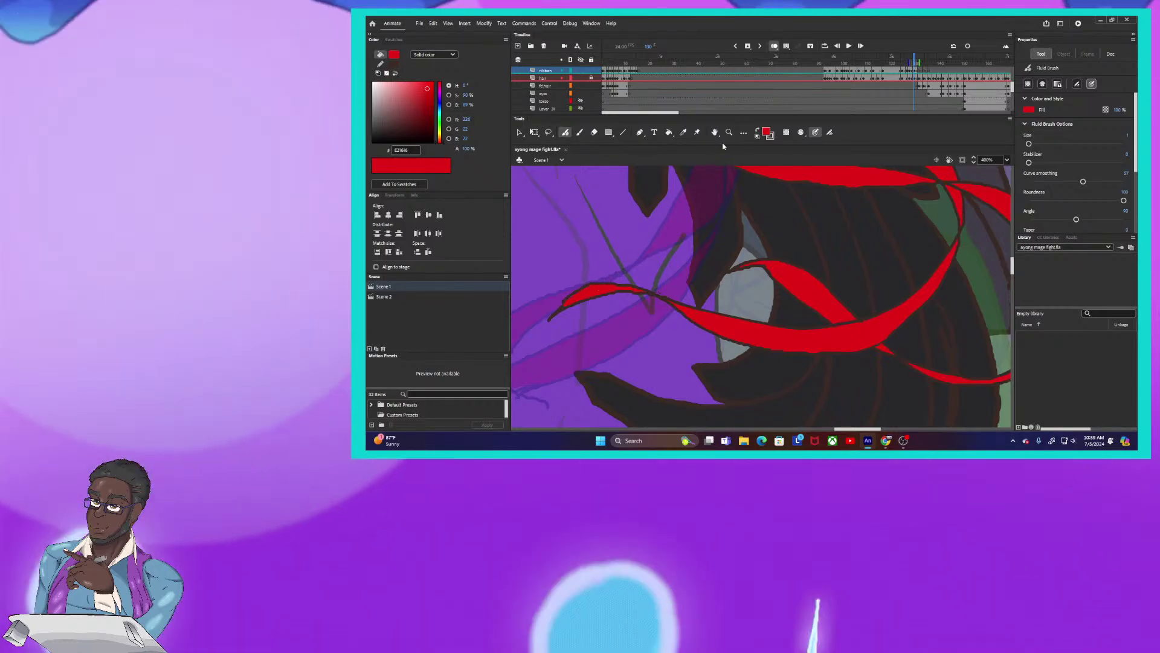
# Advance to the following hair drawing's frame and outline the hair tie at the ponytail's base in dark brown with the Fluid Brush
pyautogui.hotkey('ctrl', '-')
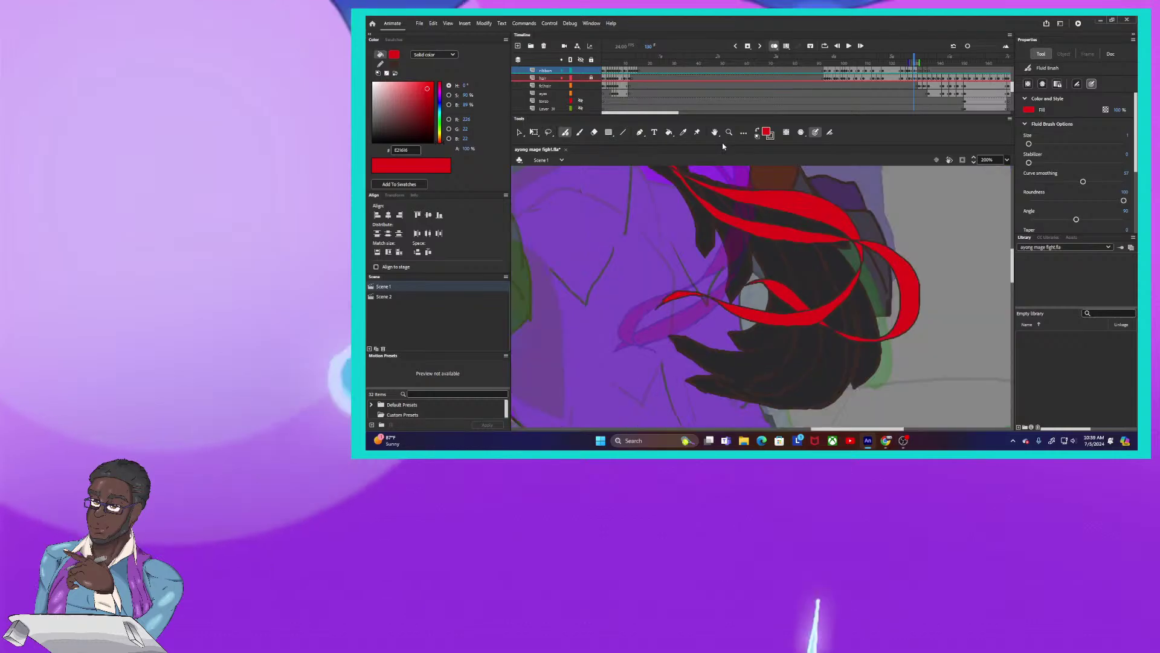
pyautogui.hotkey('ctrl', '-')
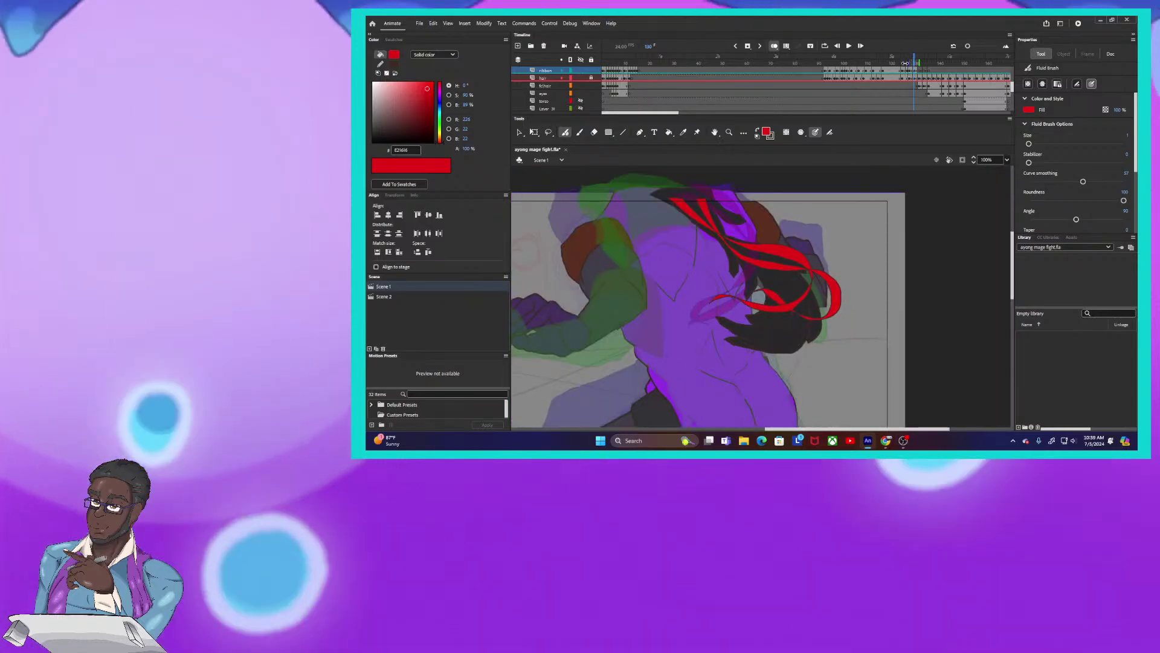
pyautogui.click(916, 62)
pyautogui.click(916, 62)
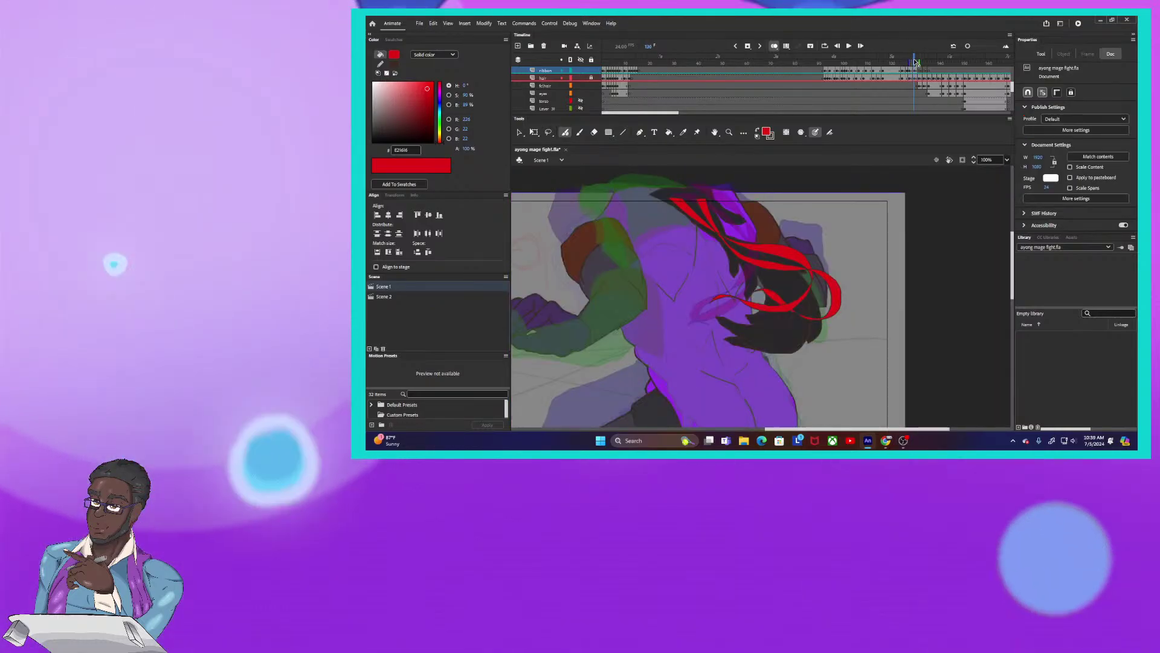
pyautogui.press('.')
pyautogui.press('.')
pyautogui.press('.')
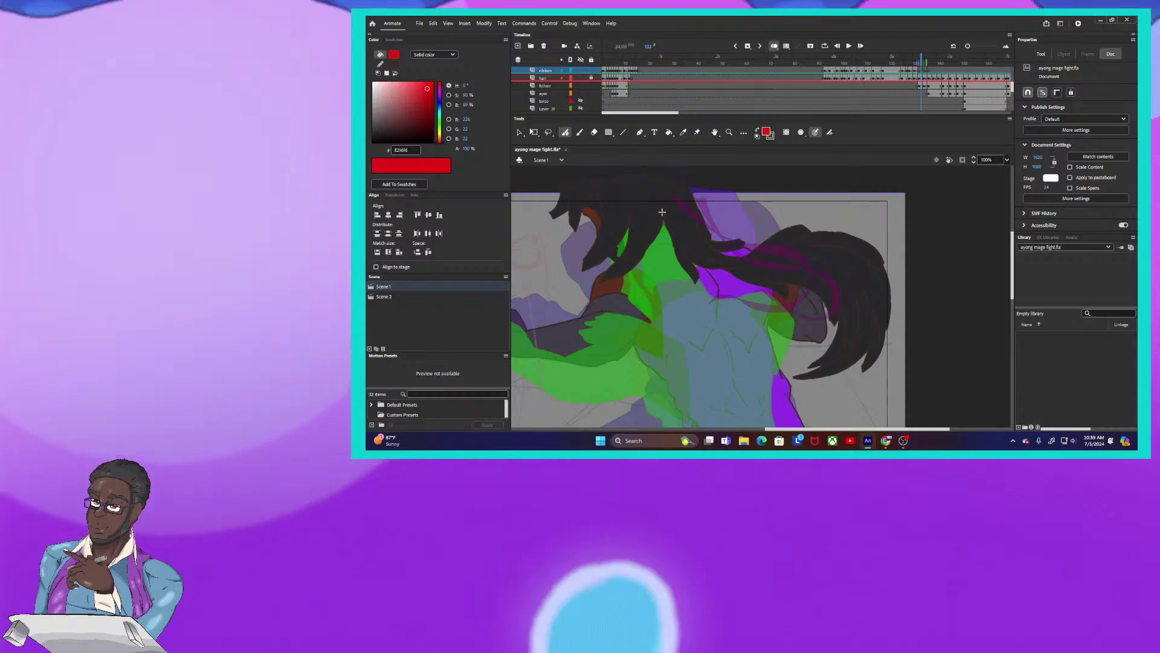
pyautogui.click(758, 137)
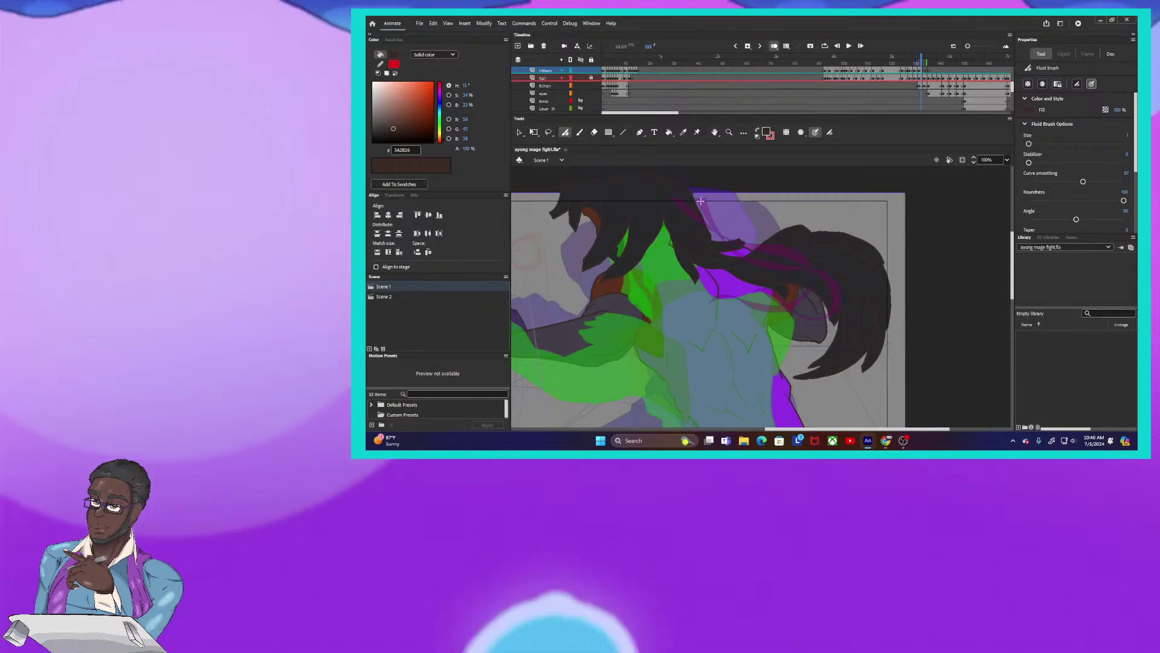
# Fill the hair tie at the ponytail's base with red using the Paint Bucket
pyautogui.click(757, 130)
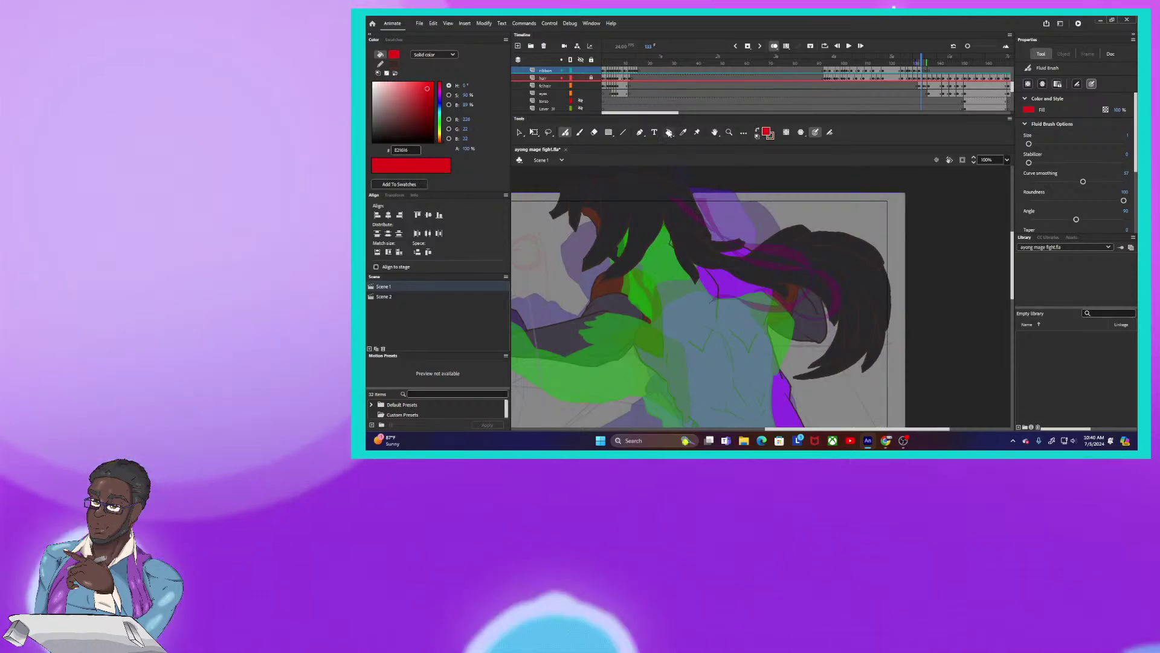
pyautogui.click(669, 133)
pyautogui.click(686, 235)
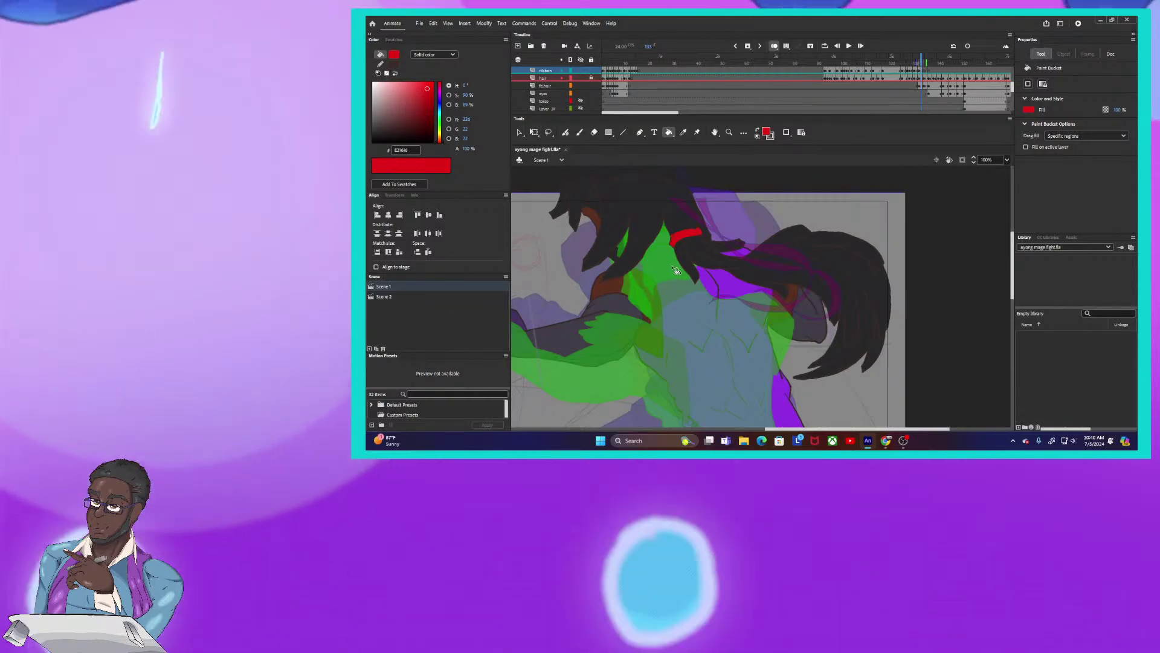
# Outline the ribbon strands waving from the hair tie across the torso and looping above the ponytail with the dark brown Fluid Brush
pyautogui.click(758, 133)
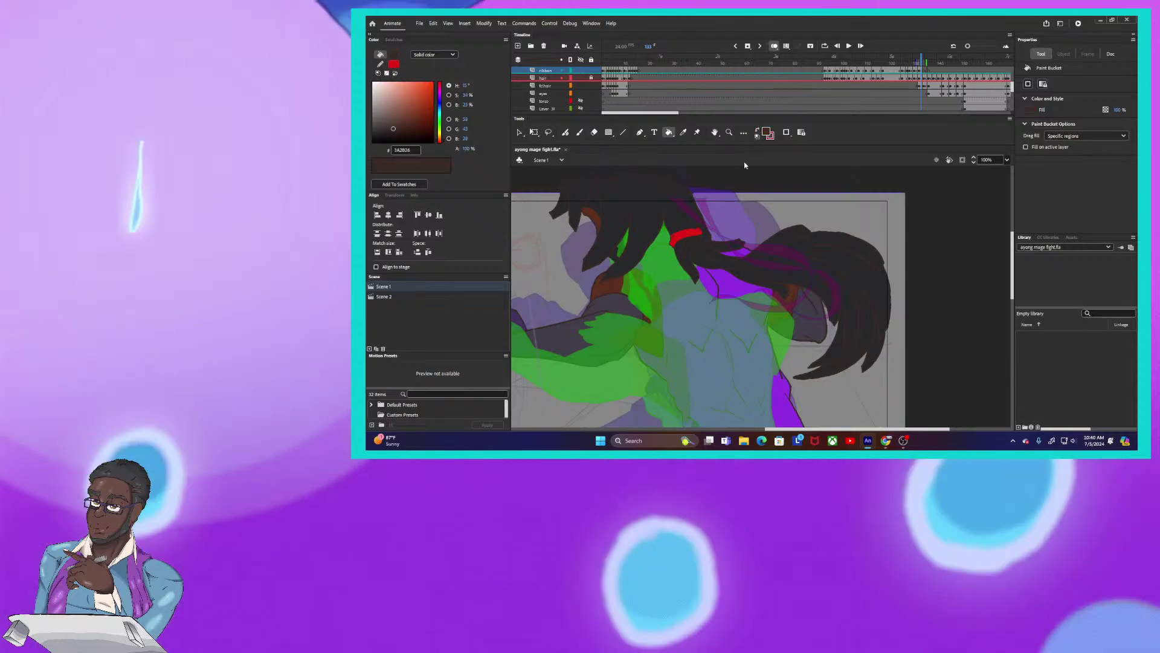
pyautogui.click(565, 133)
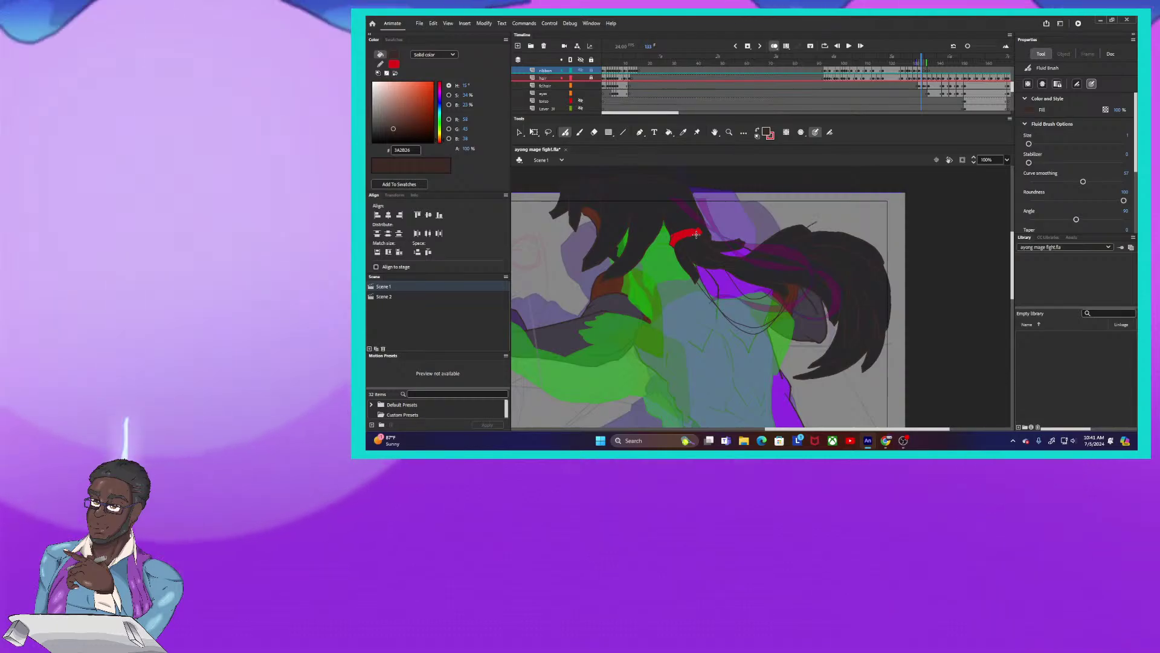
pyautogui.moveTo(818, 221); pyautogui.dragTo(865, 238)
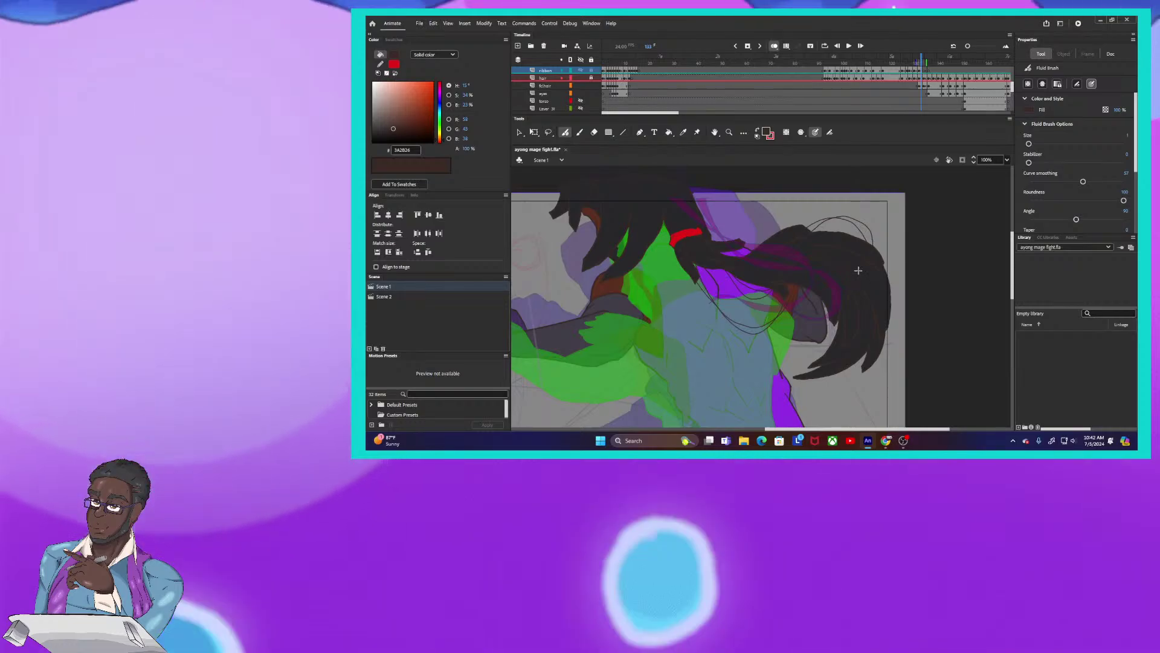
# Fill the ribbon's knot, the strands hanging across the torso and the loop over the ponytail with red using the Paint Bucket
pyautogui.click(757, 129)
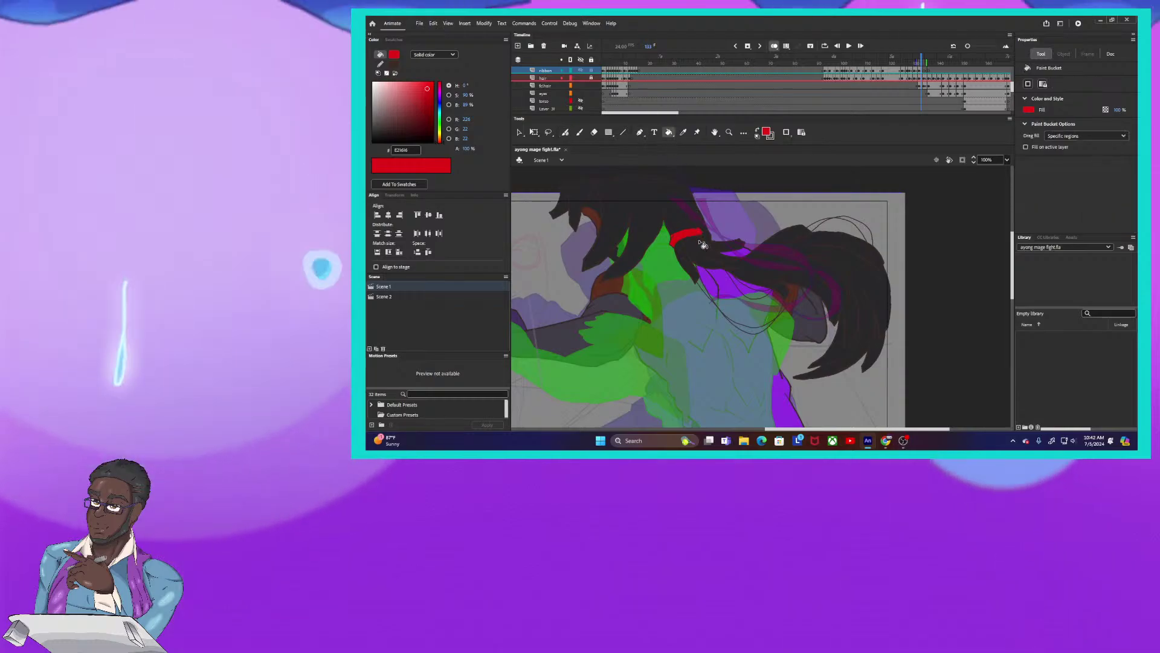
pyautogui.click(700, 240)
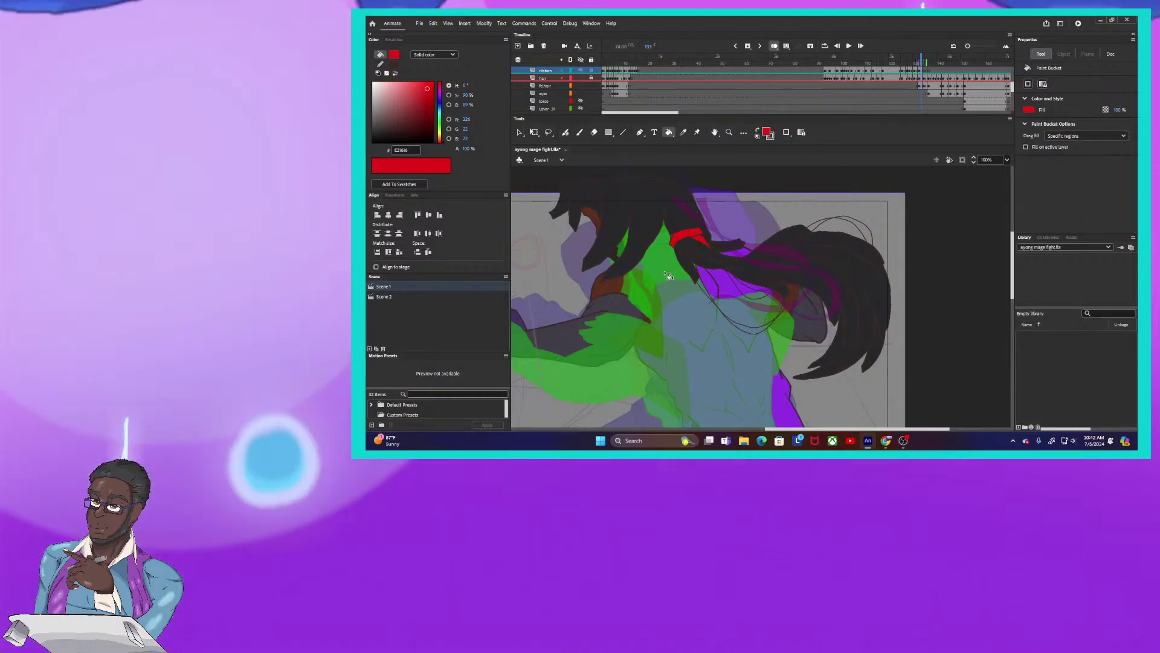
pyautogui.click(691, 264)
pyautogui.click(751, 329)
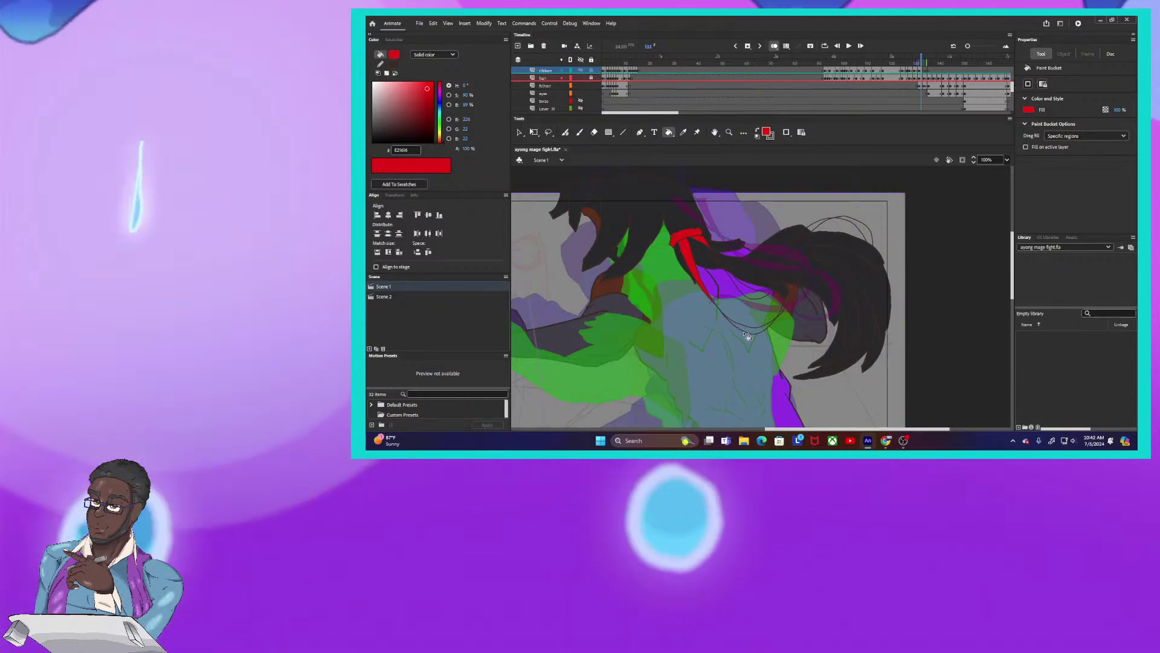
pyautogui.click(780, 308)
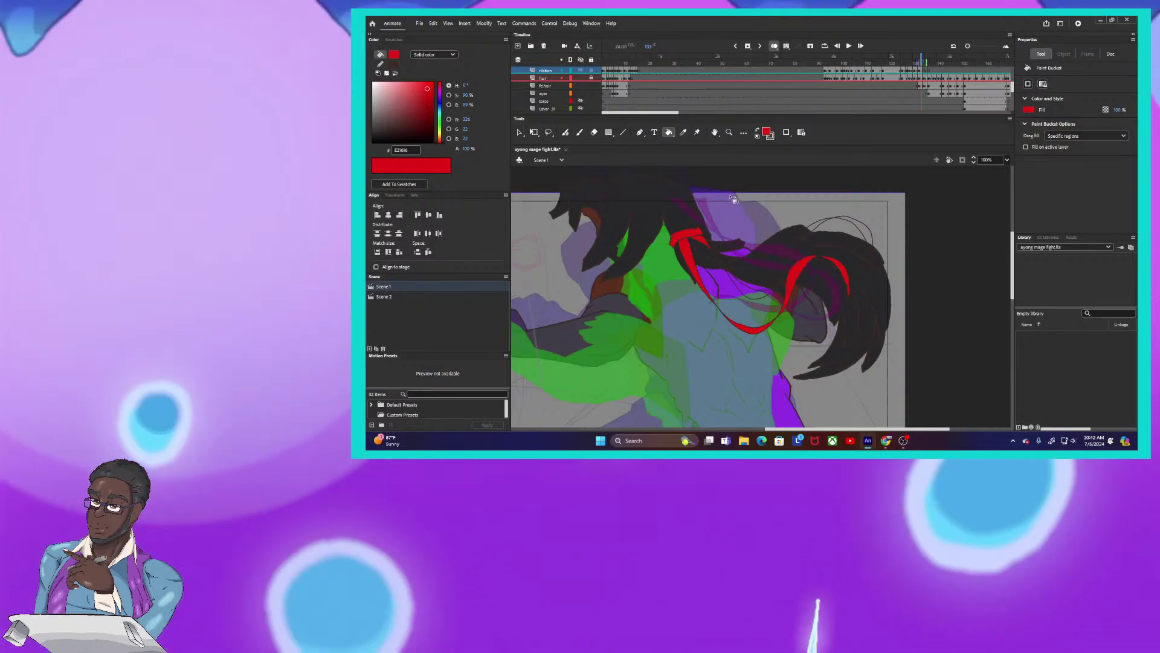
pyautogui.click(697, 273)
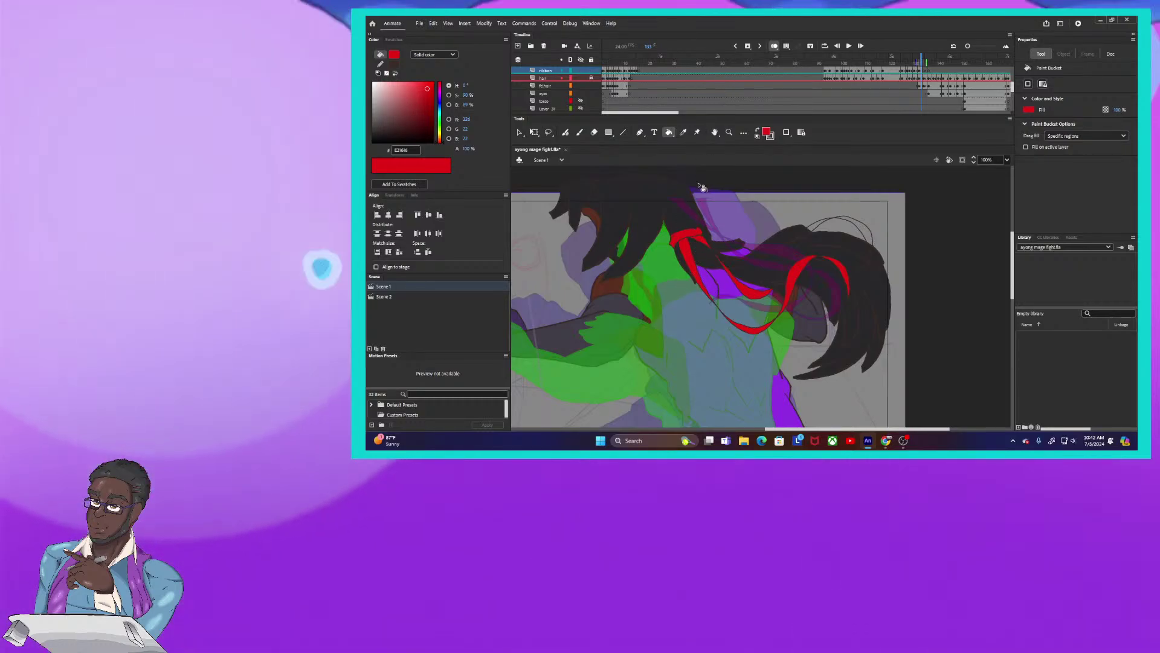
# Erase the thin ribbon section that crosses the hair near the tie so the strand passes behind the hair, working at 400% zoom
pyautogui.hotkey('ctrl', '=')
pyautogui.hotkey('ctrl', '=')
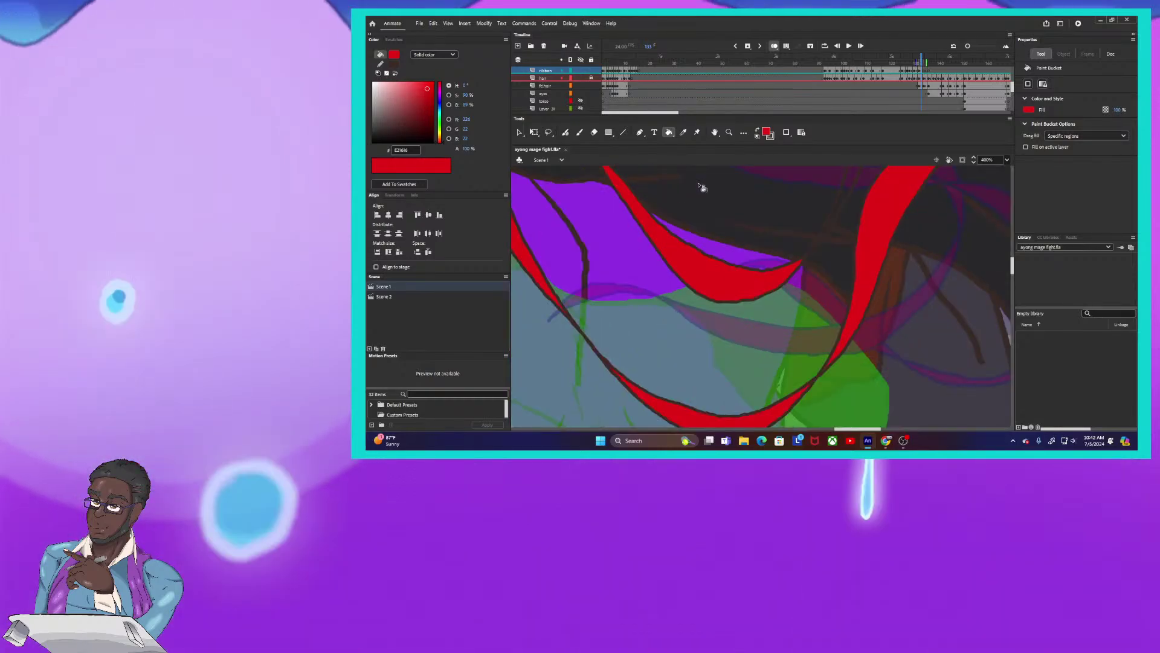
pyautogui.moveTo(629, 216); pyautogui.dragTo(694, 343)
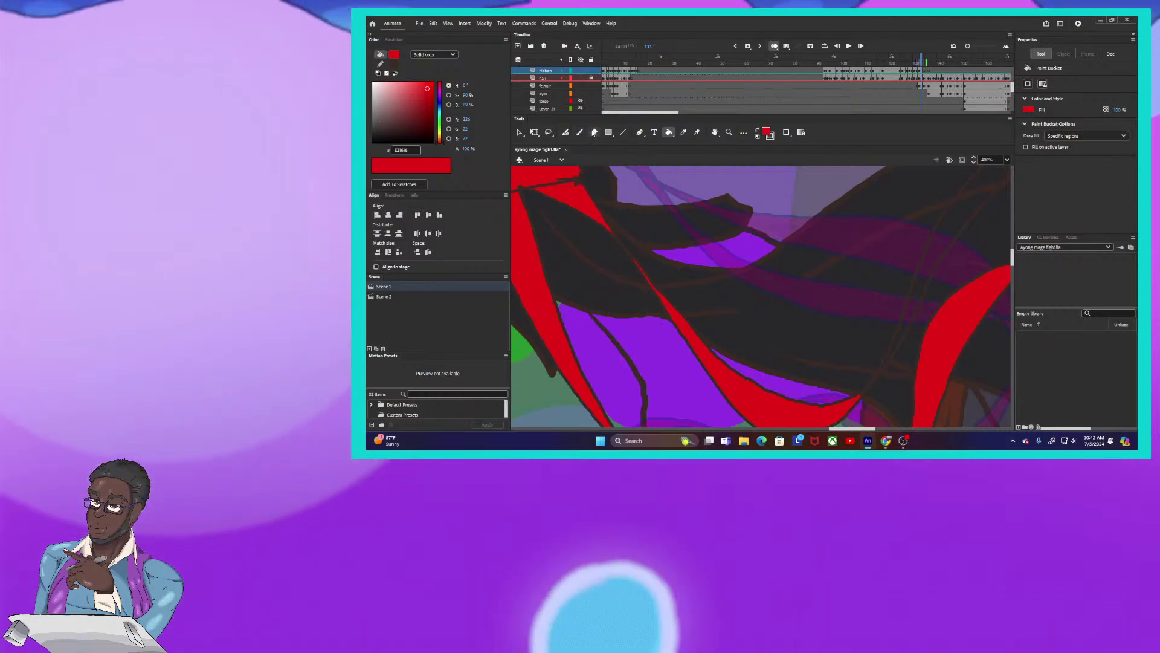
pyautogui.press('e')
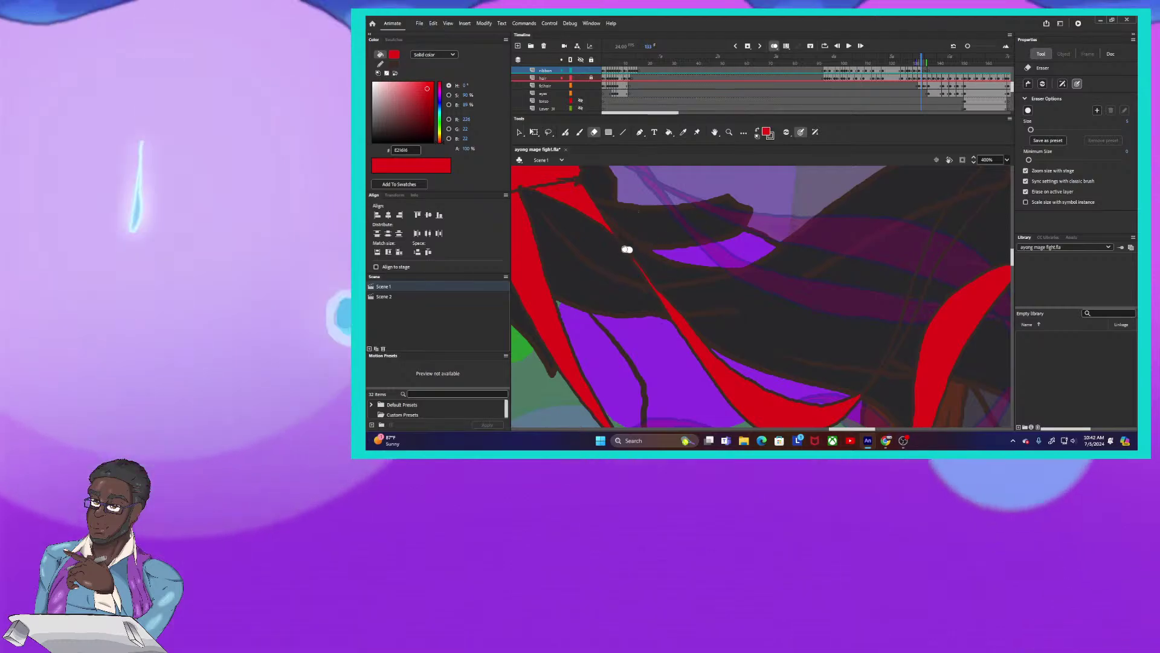
pyautogui.moveTo(627, 249); pyautogui.dragTo(689, 316)
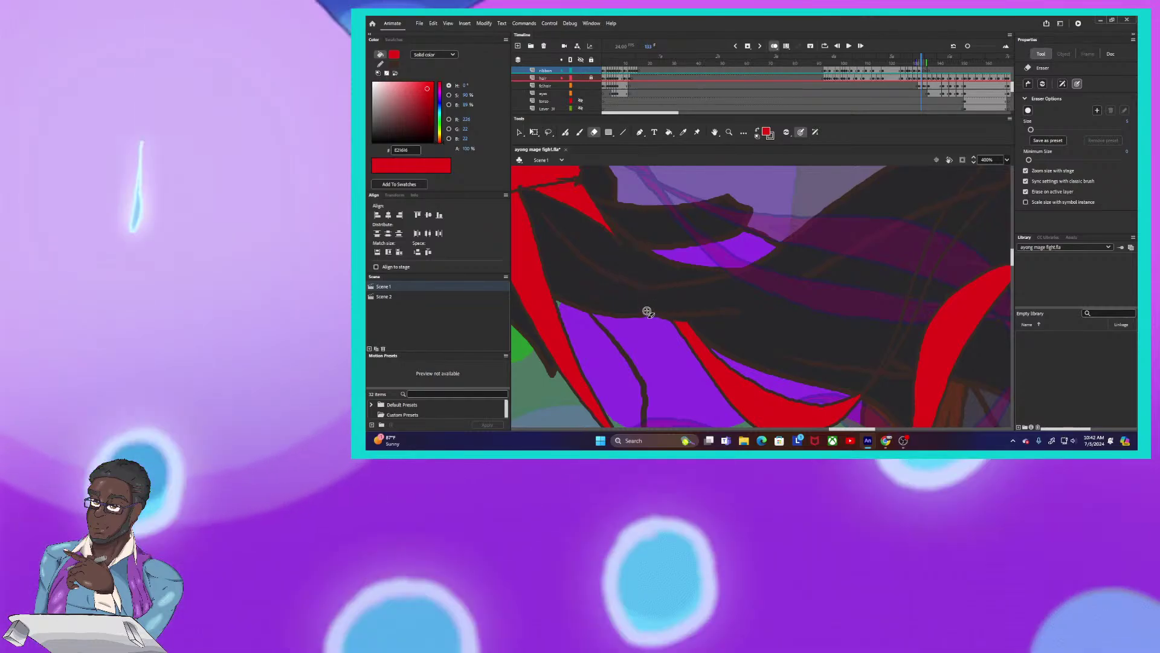
# Close the upper ribbon loop with a red Fluid Brush stroke along the ponytail's top edge and fill its near section red
pyautogui.scroll(2, 826, 262)
pyautogui.hscroll(3, 826, 262)
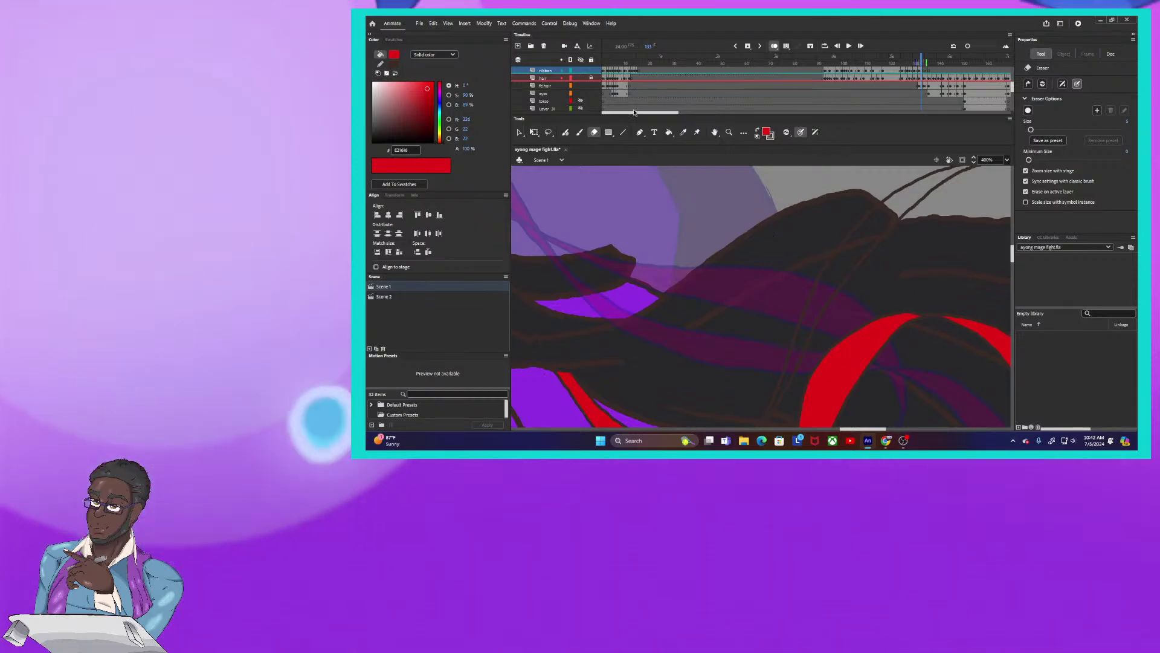
pyautogui.click(565, 133)
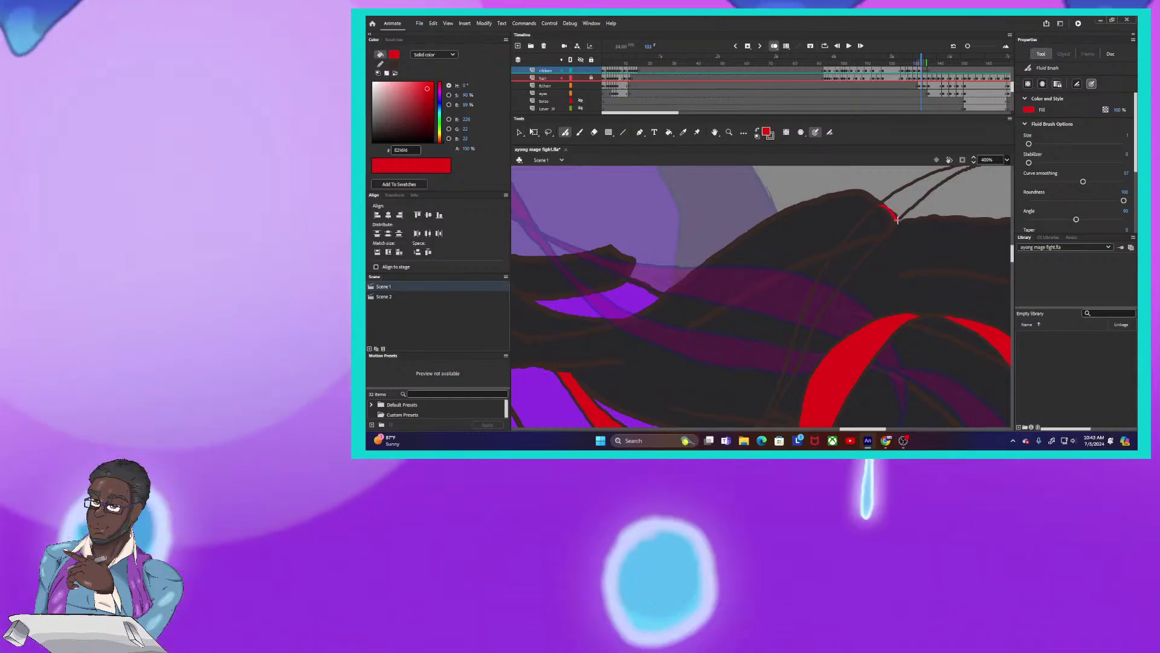
pyautogui.moveTo(877, 206); pyautogui.dragTo(773, 287)
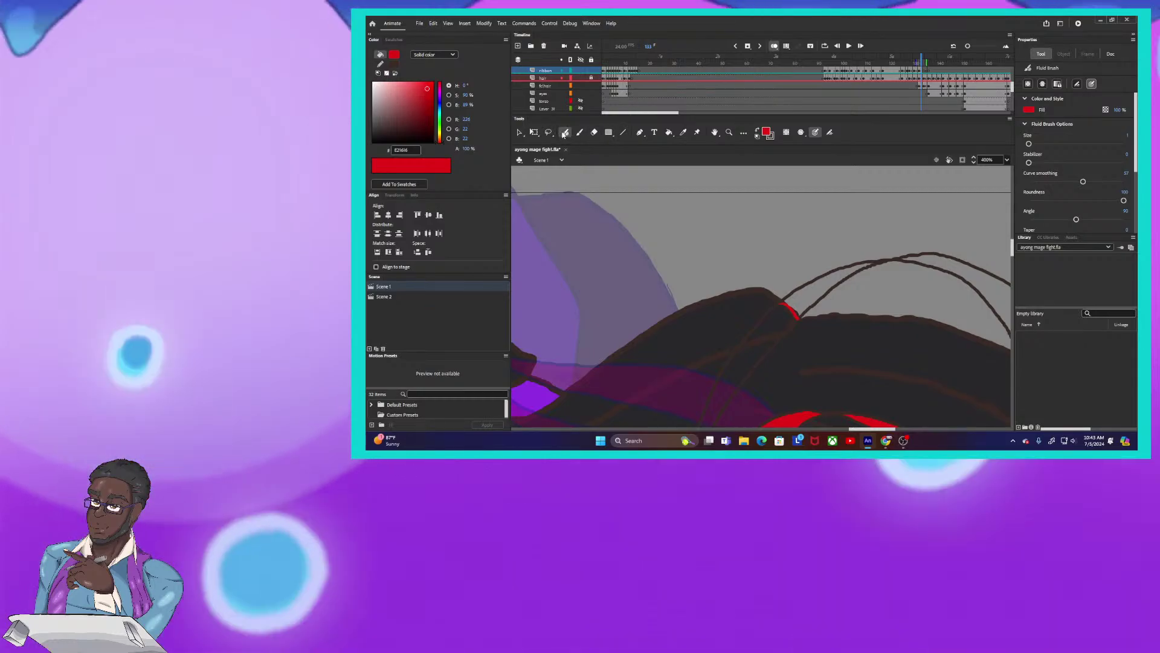
pyautogui.click(670, 132)
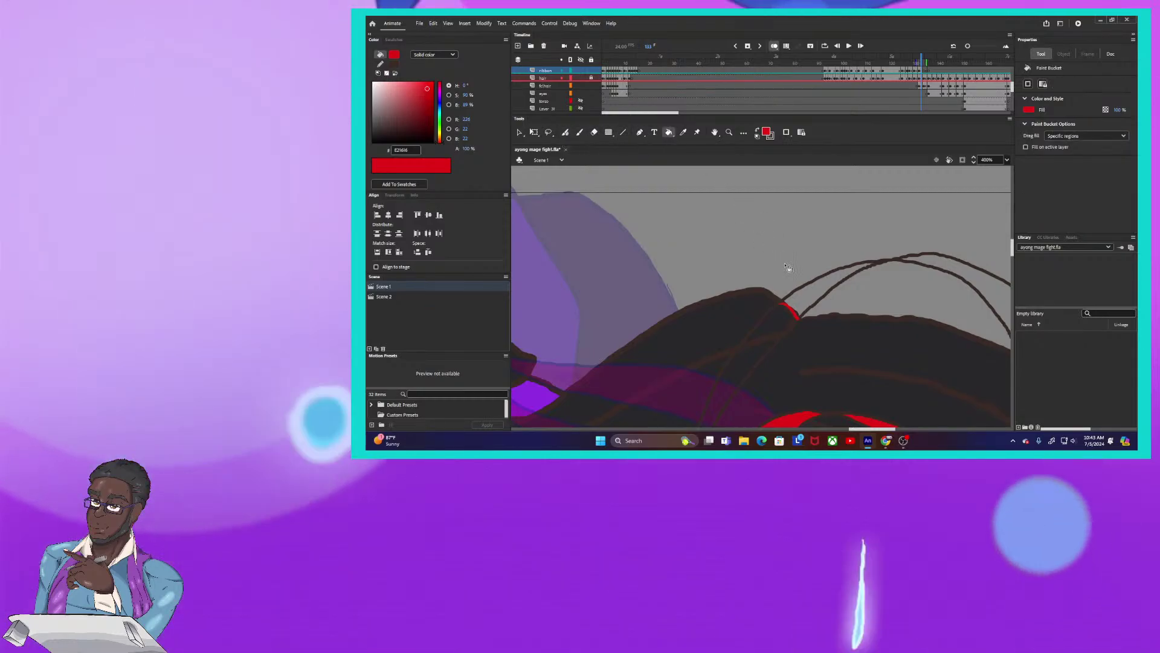
pyautogui.moveTo(809, 296); pyautogui.dragTo(813, 172)
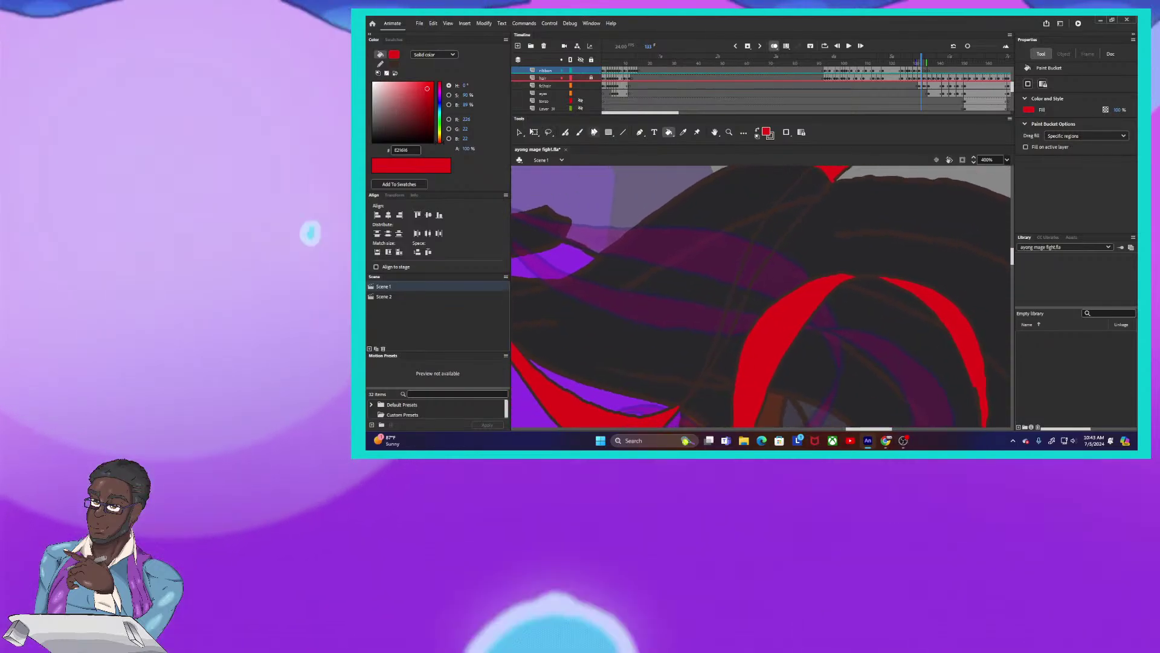
# Erase the leftover ribbon outlines running across the ponytail between the lower strand and the upper loop
pyautogui.press('e')
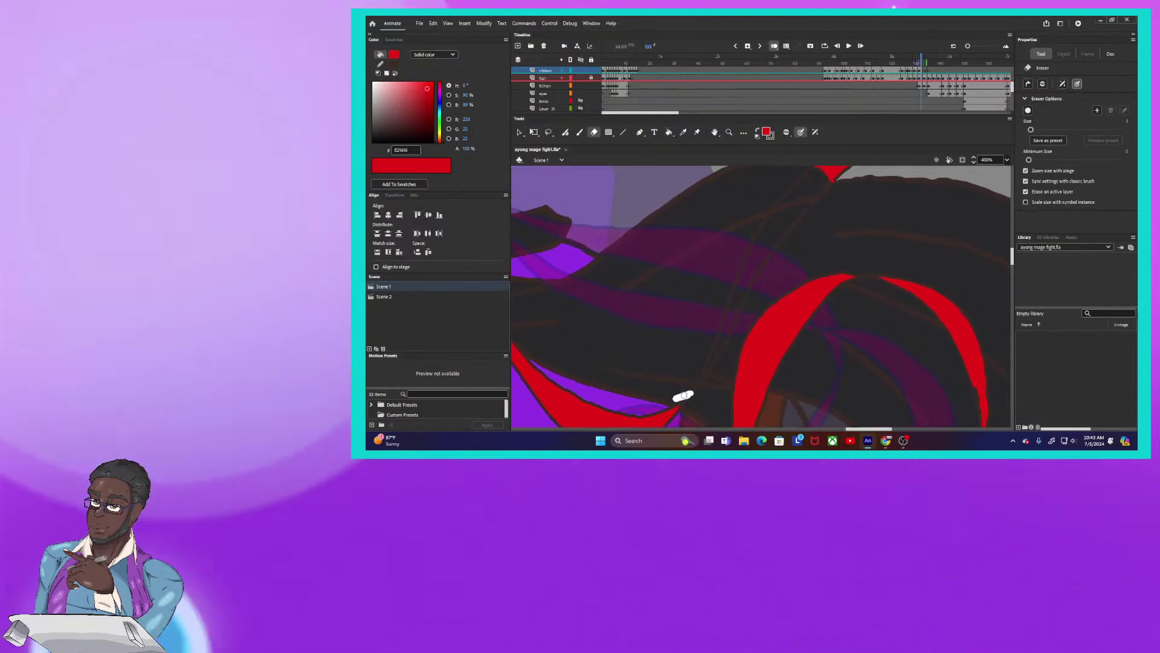
pyautogui.moveTo(683, 396); pyautogui.dragTo(719, 351)
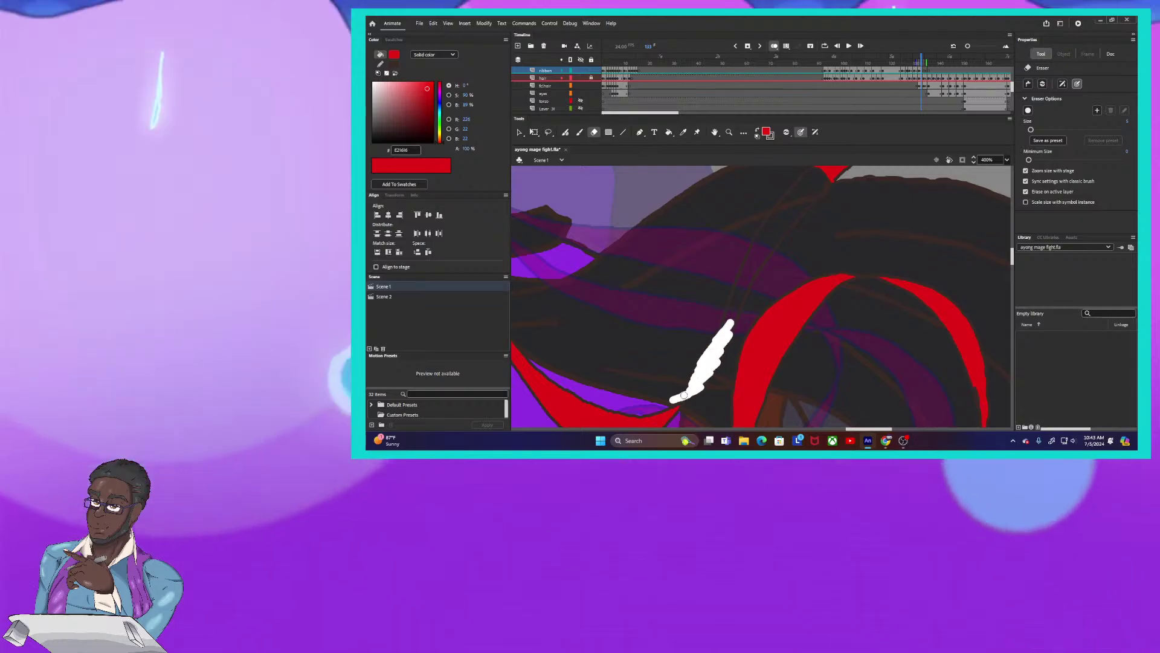
pyautogui.moveTo(734, 303)
pyautogui.mouseDown()
pyautogui.moveTo(789, 182)
pyautogui.moveTo(811, 172)
pyautogui.moveTo(822, 195)
pyautogui.mouseUp()
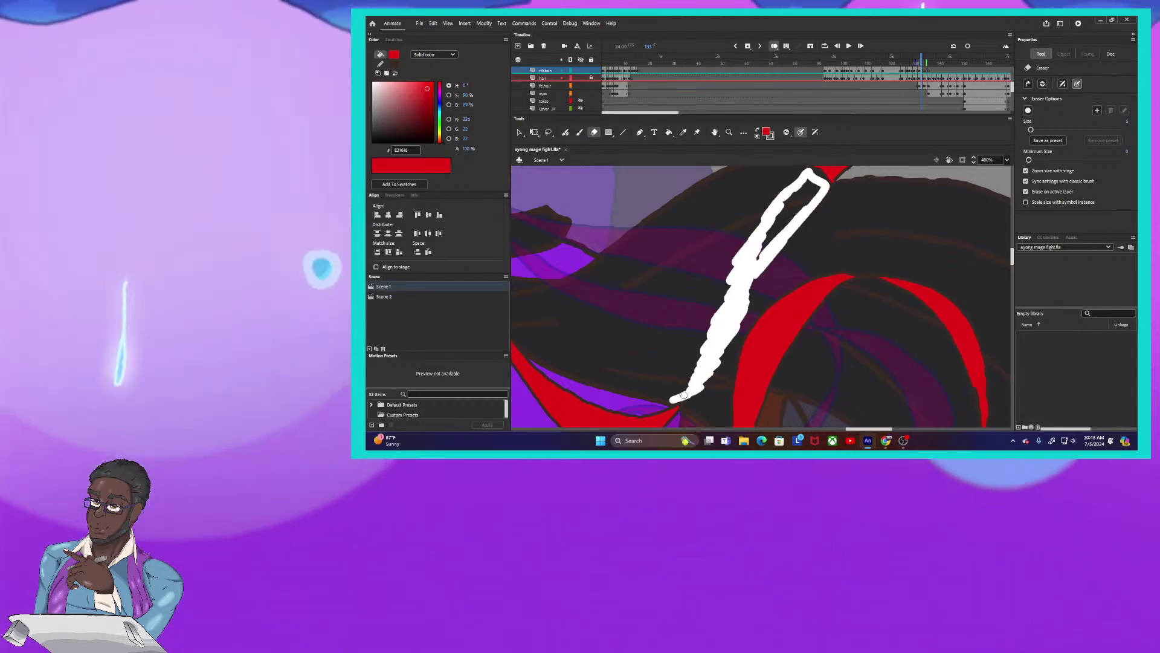
pyautogui.moveTo(684, 395); pyautogui.dragTo(798, 200)
# Close the far end of the upper loop with a red stroke along the ponytail's outer edge and fill that section red
pyautogui.moveTo(769, 259); pyautogui.dragTo(663, 364)
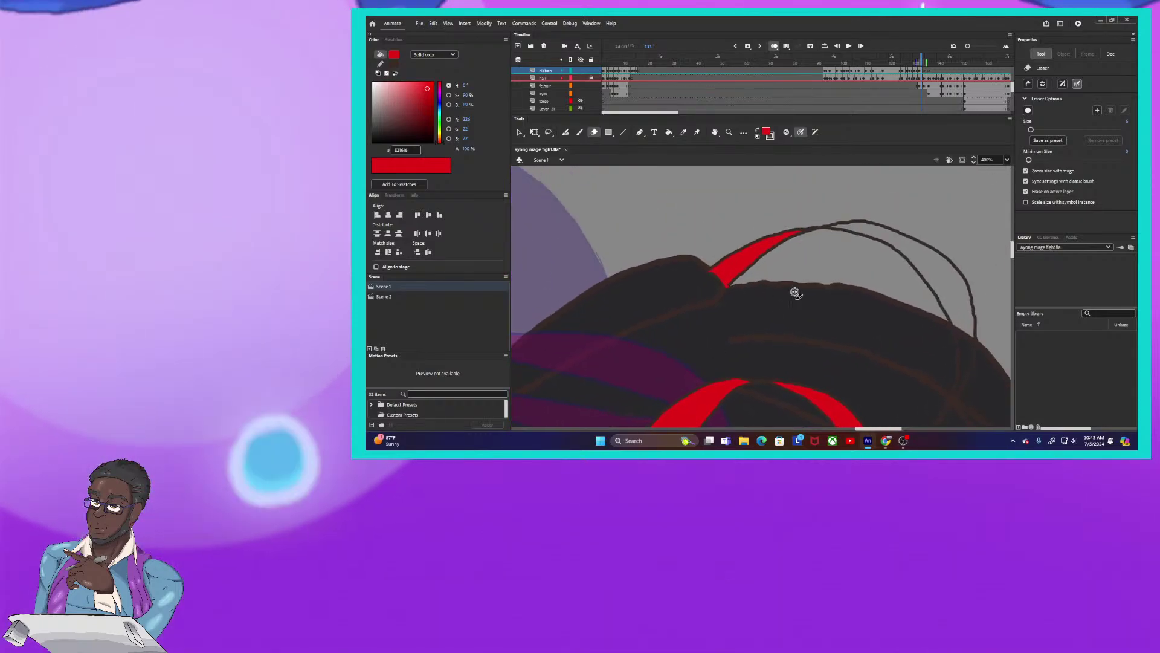
pyautogui.moveTo(791, 289); pyautogui.dragTo(692, 176)
pyautogui.moveTo(794, 266); pyautogui.dragTo(748, 301)
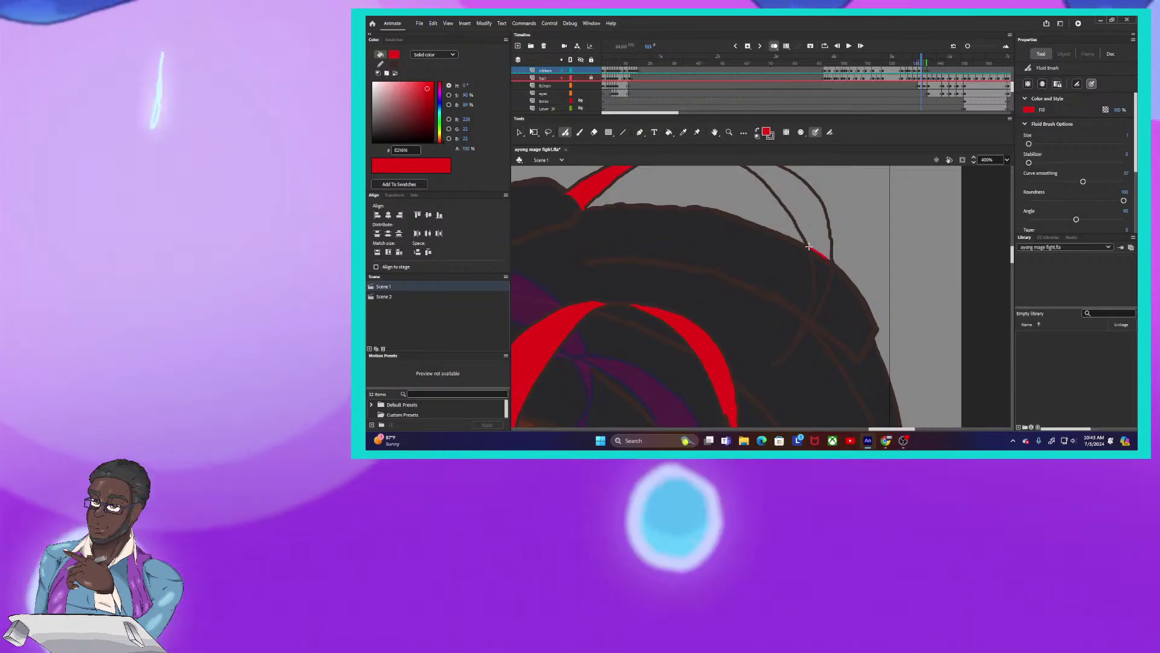
pyautogui.moveTo(809, 247); pyautogui.dragTo(832, 260)
pyautogui.press('k')
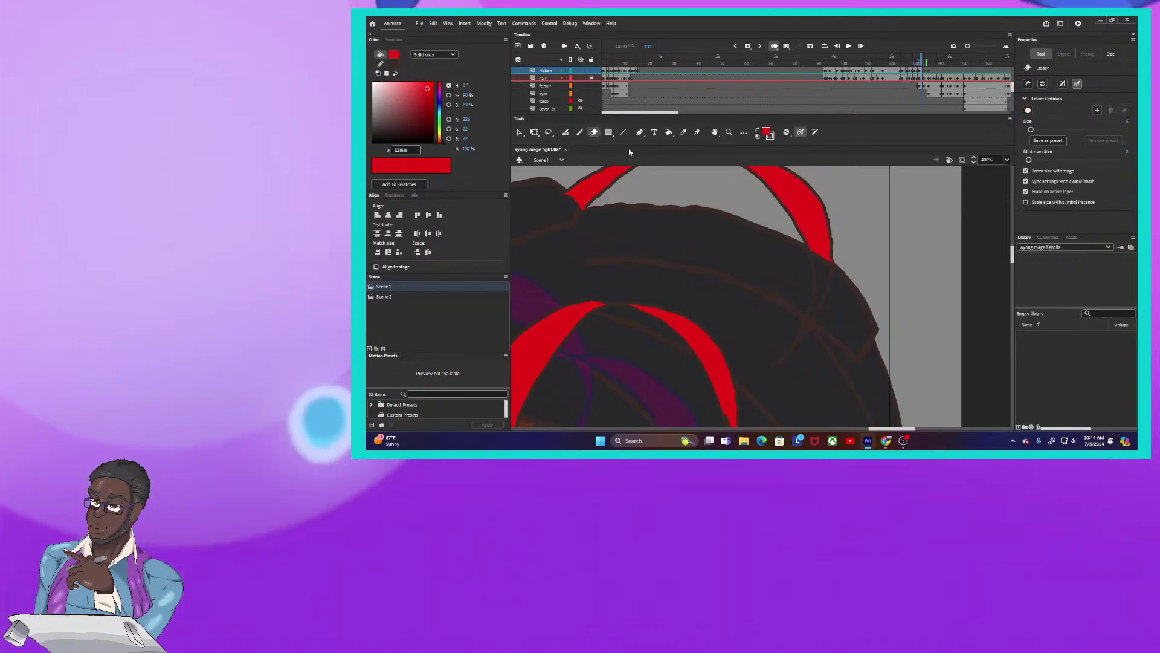
# Erase the stray ribbon outlines inside the ponytail below the far end of the upper loop
pyautogui.moveTo(775, 360)
pyautogui.mouseDown()
pyautogui.moveTo(817, 282)
pyautogui.moveTo(813, 263)
pyautogui.moveTo(776, 358)
pyautogui.mouseUp()
pyautogui.moveTo(828, 273); pyautogui.dragTo(832, 271)
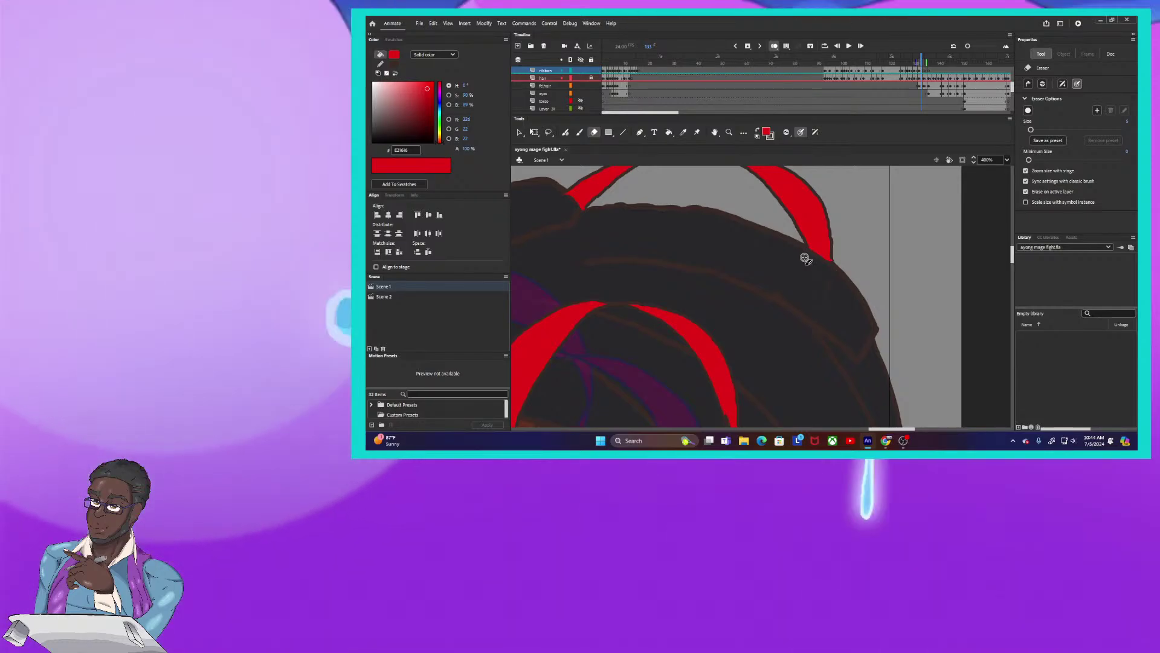
pyautogui.hotkey('ctrl', '1')
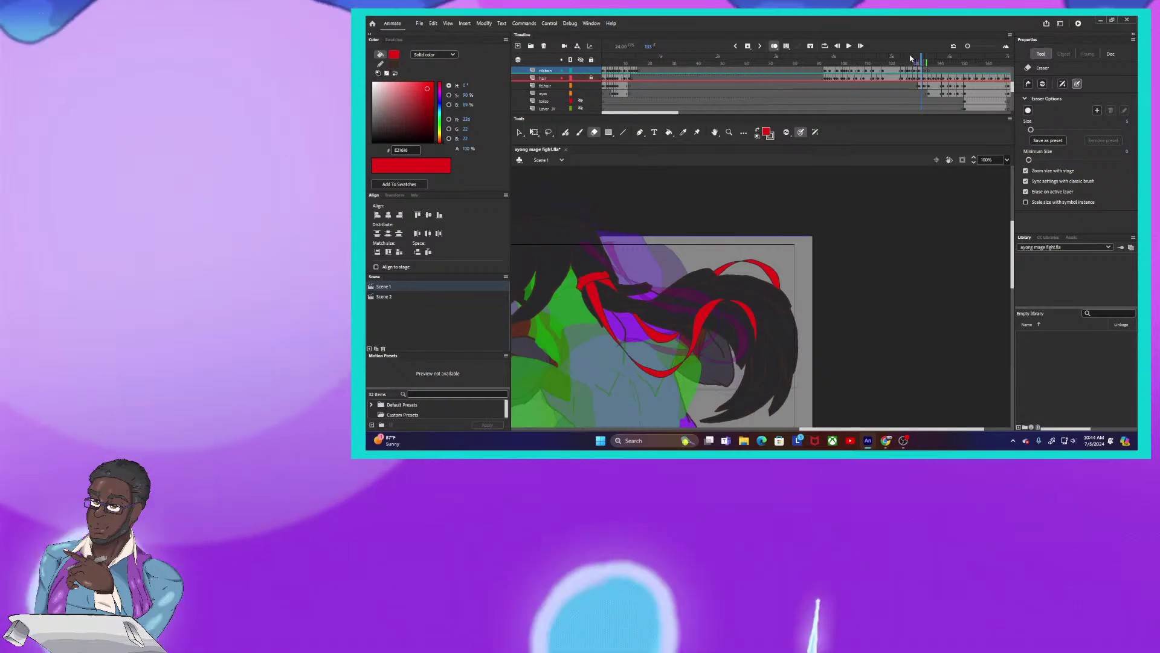
# Compare the ribbon with the previous drawing and advance to the next hair drawing that still lacks a ribbon
pyautogui.press(',')
pyautogui.press(',')
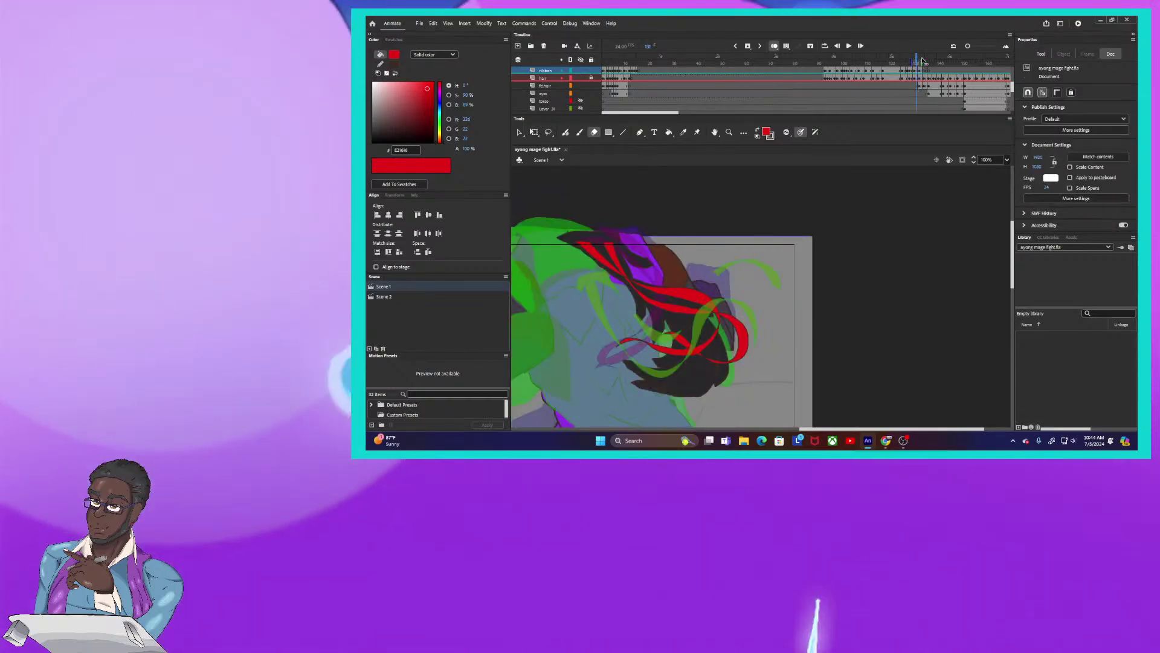
pyautogui.press('.')
pyautogui.press('.')
pyautogui.press('.')
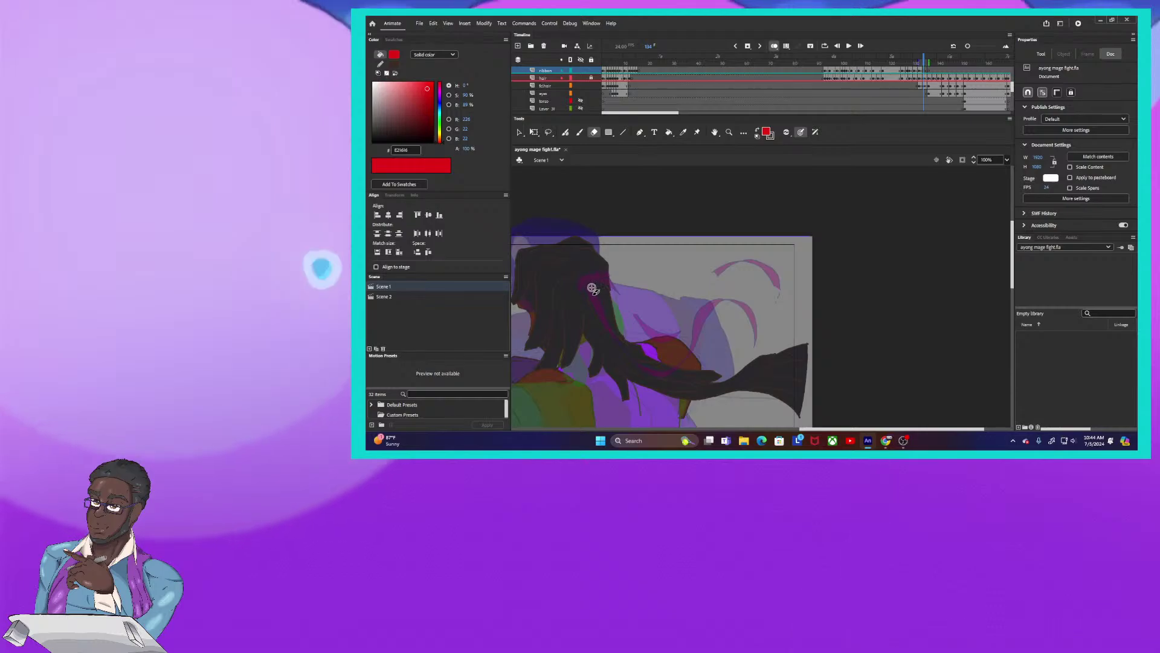
pyautogui.moveTo(592, 288); pyautogui.dragTo(613, 218)
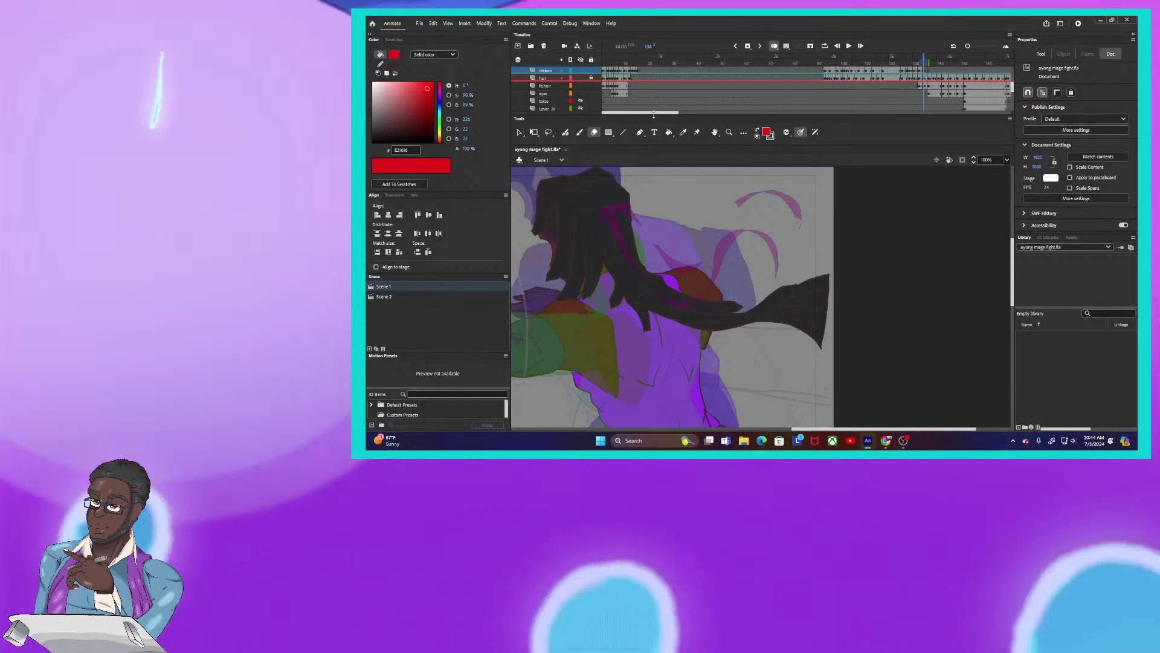
# Outline the ribbon knot in dark brown at the base of the ponytail and fill it red
pyautogui.click(759, 129)
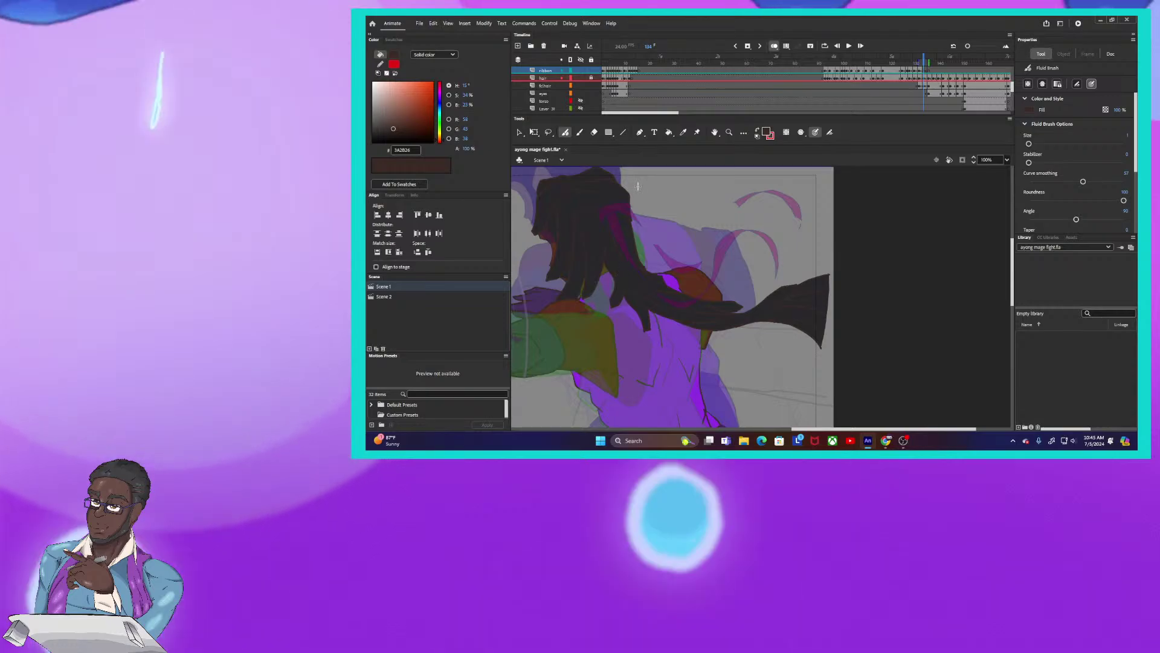
pyautogui.hotkey('ctrl', '=')
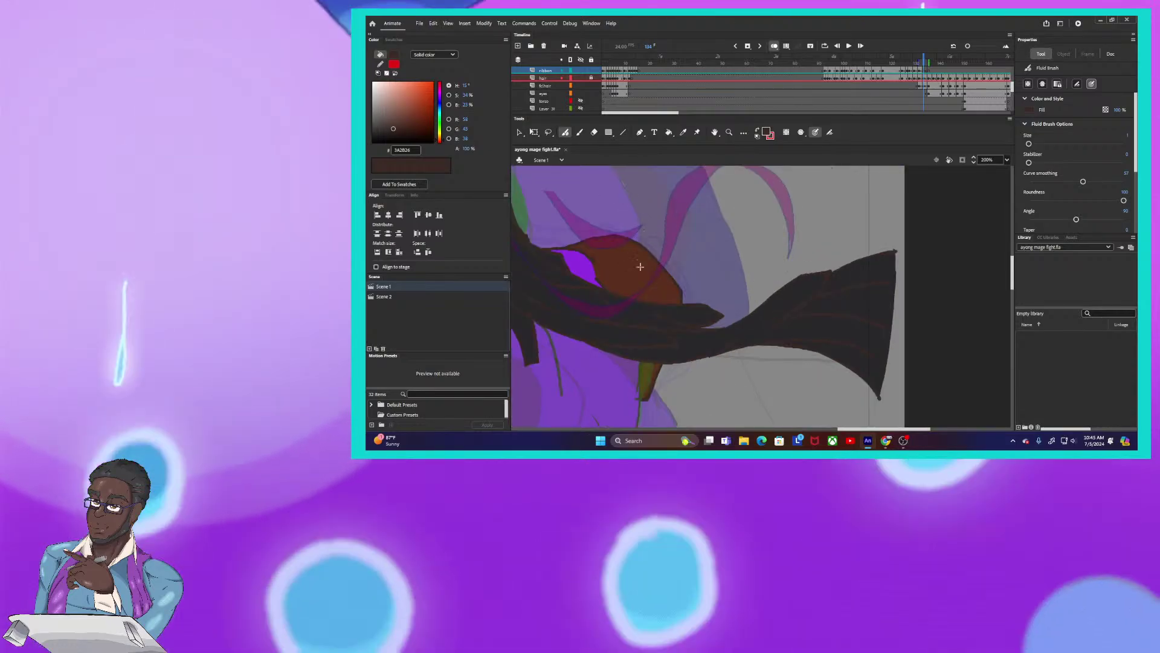
pyautogui.moveTo(619, 194); pyautogui.dragTo(810, 308)
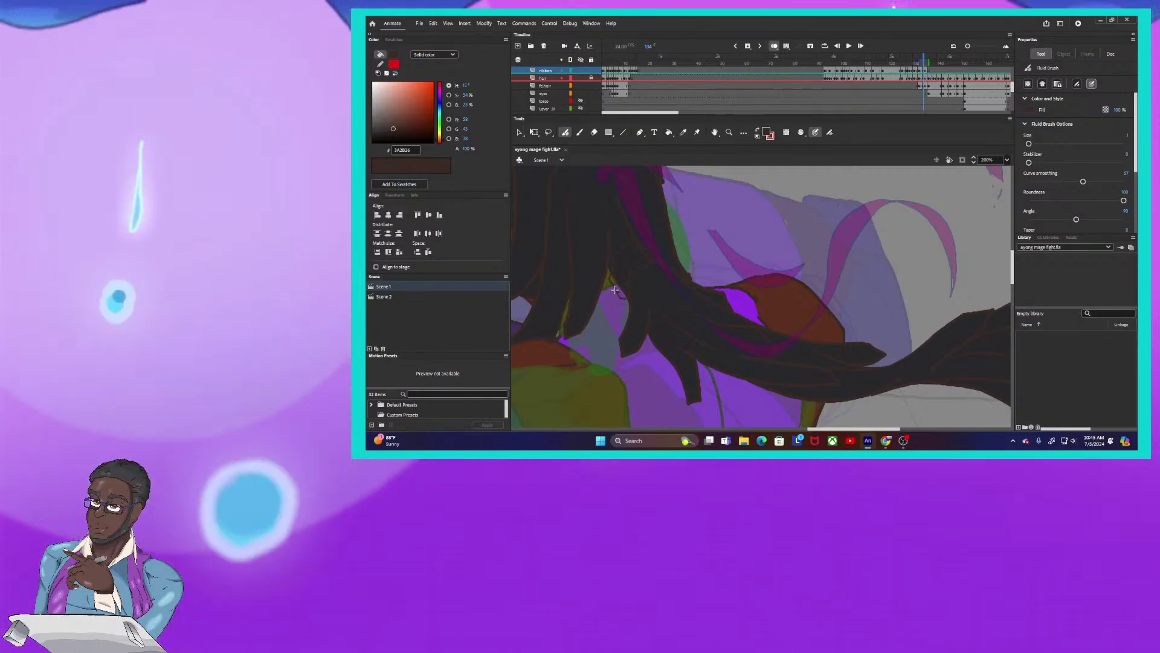
pyautogui.click(757, 133)
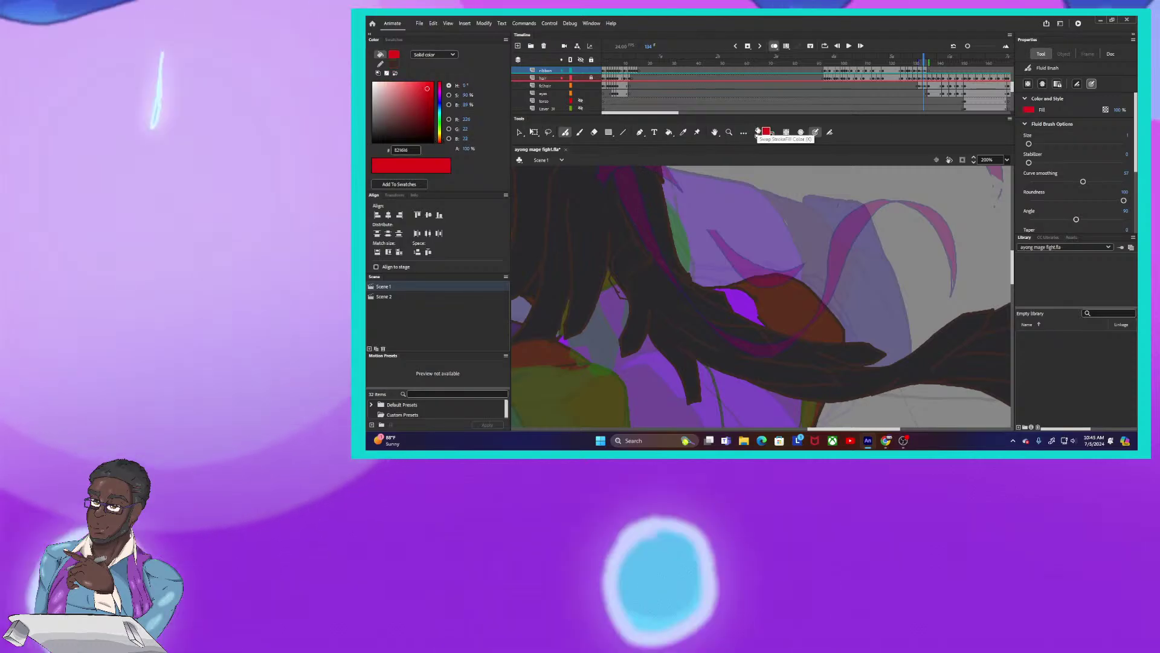
pyautogui.click(669, 132)
pyautogui.click(628, 270)
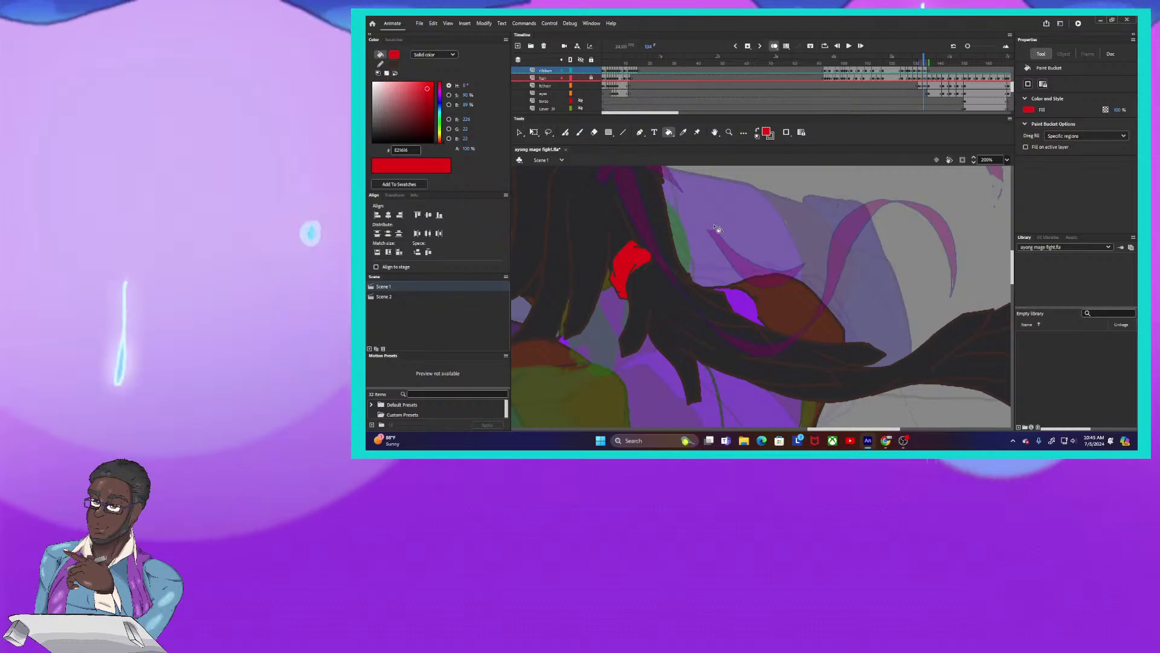
pyautogui.hotkey('ctrl', '-')
pyautogui.hotkey('ctrl', '-')
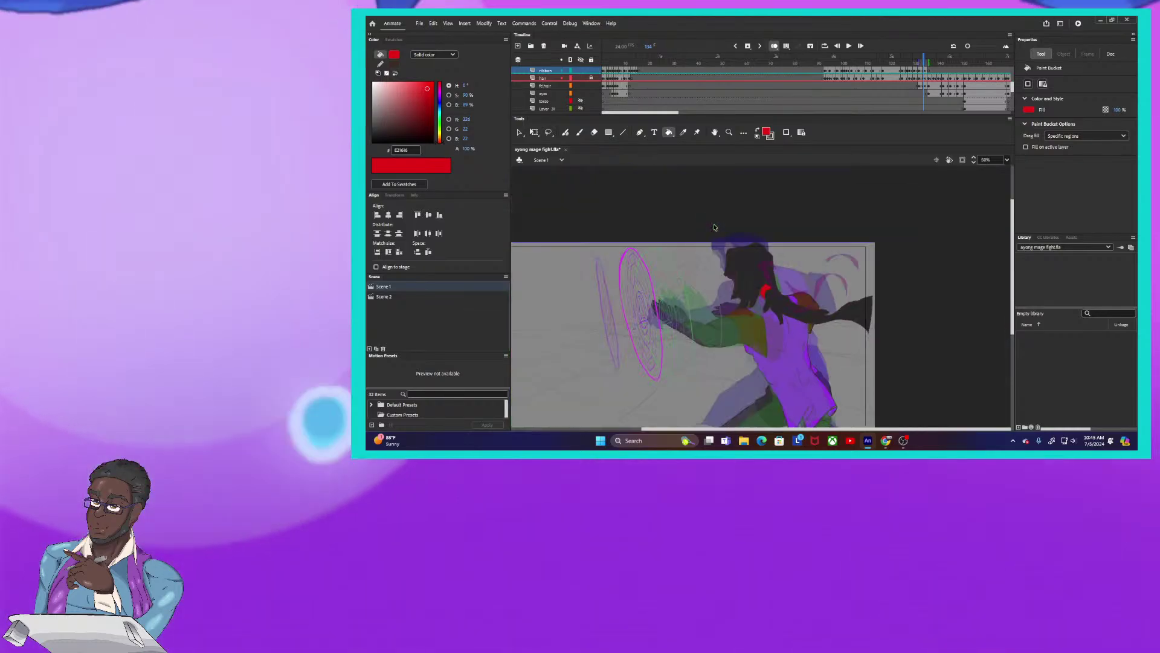
pyautogui.hotkey('ctrl', '=')
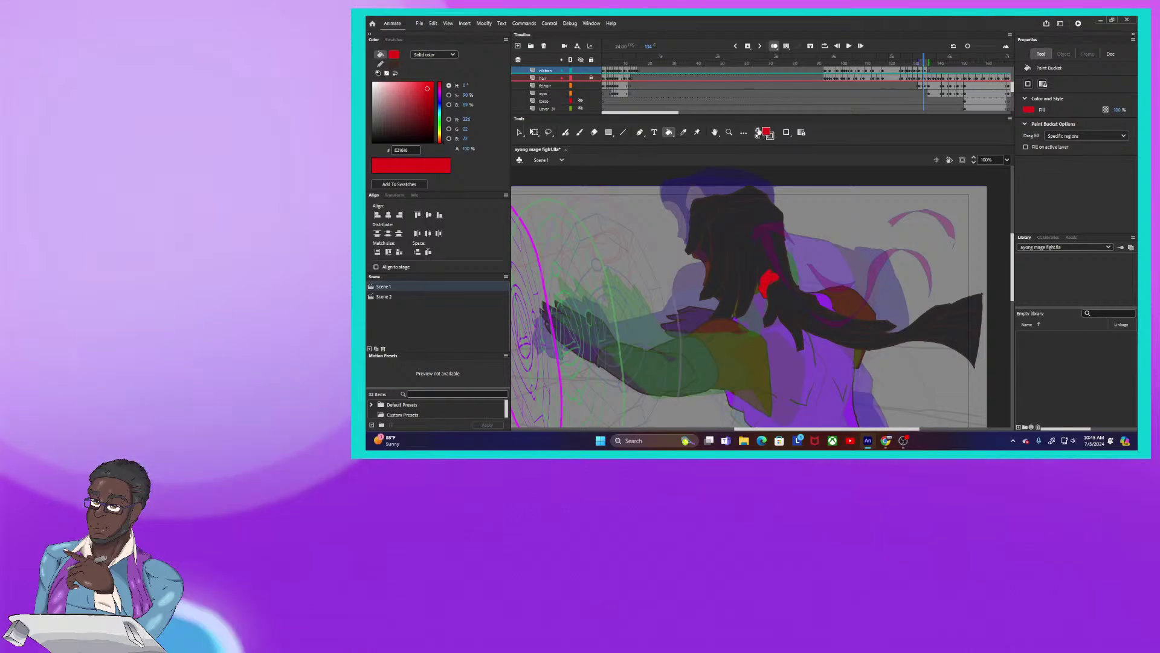
# Go back to the previous drawing and erase the stray ribbon edge at the upper loop's far end
pyautogui.click(758, 132)
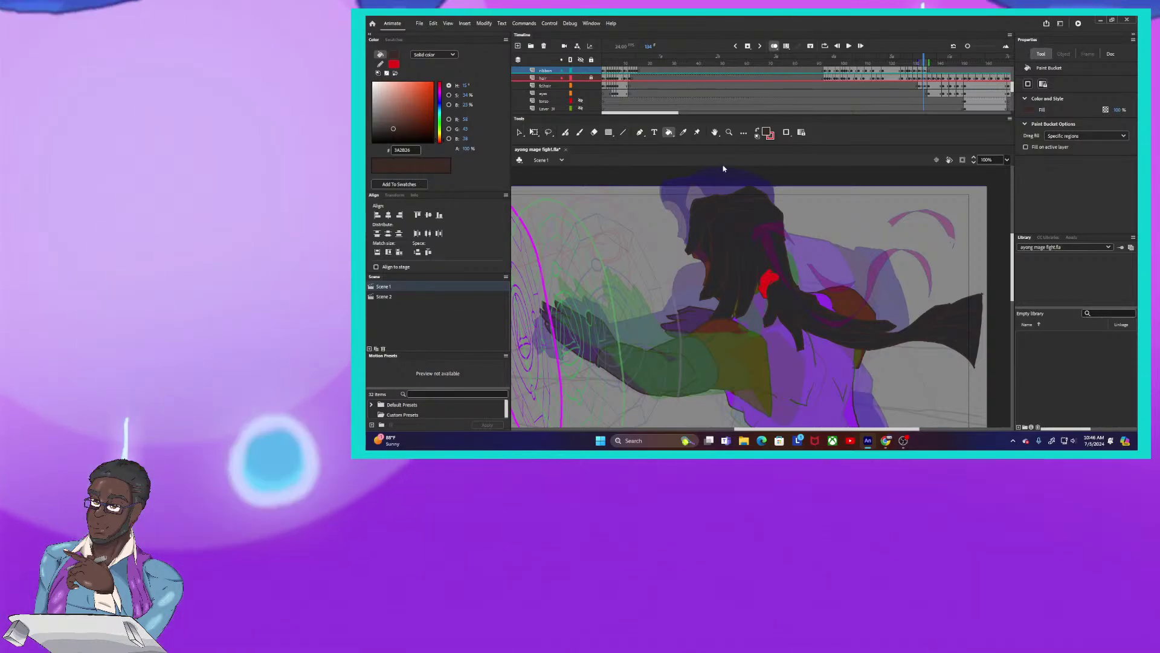
pyautogui.click(922, 61)
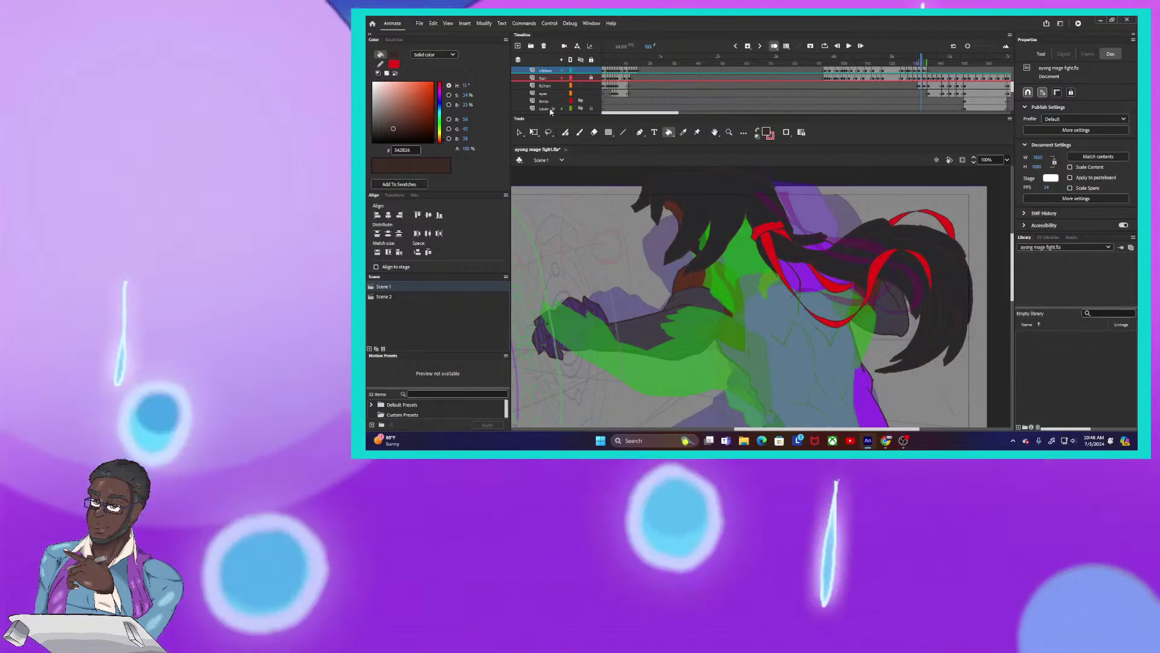
pyautogui.click(545, 70)
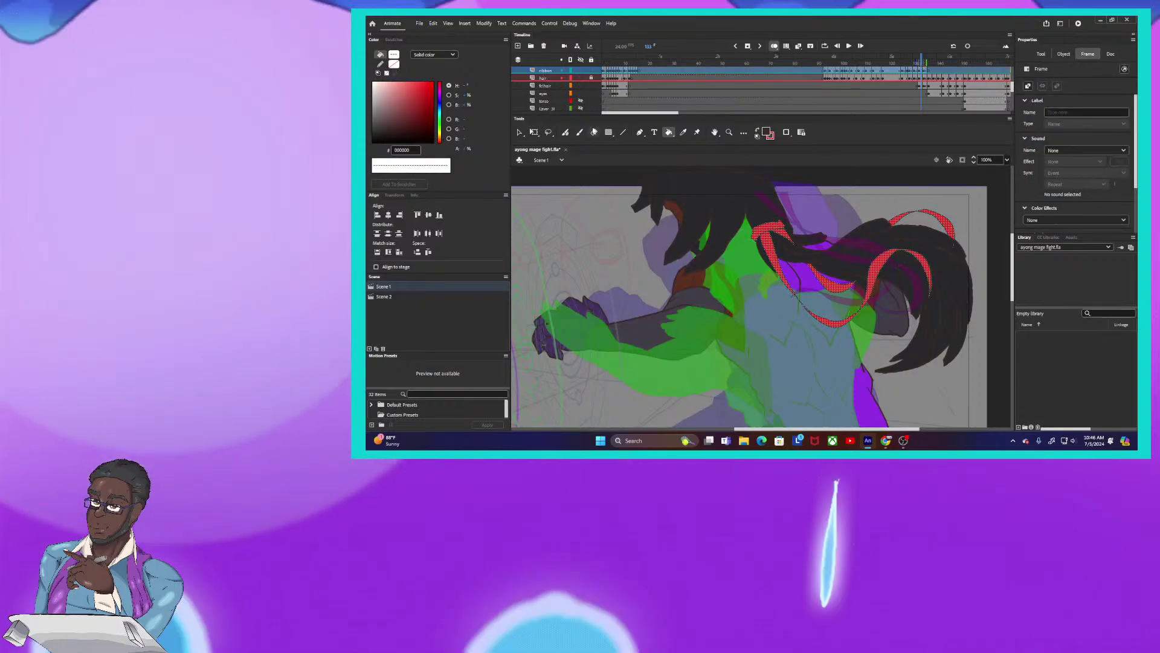
pyautogui.press('e')
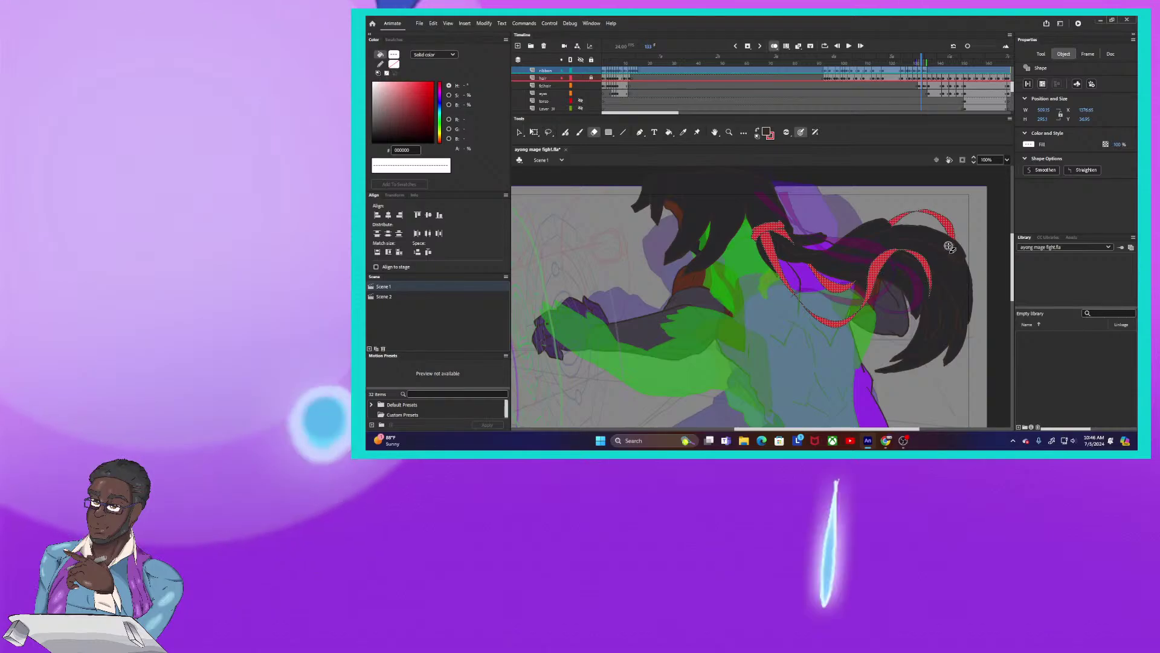
pyautogui.click(950, 245)
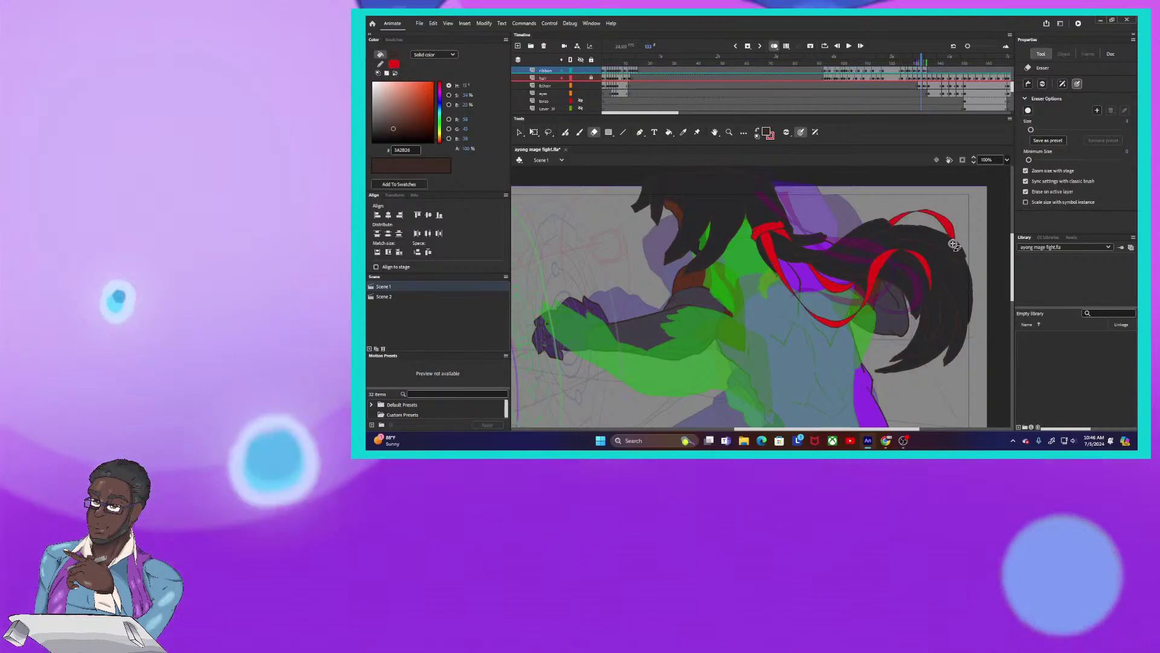
# On the following drawing, outline a ribbon strand sweeping under the ponytail and curling up behind it, and fill its visible sections red
pyautogui.click(924, 62)
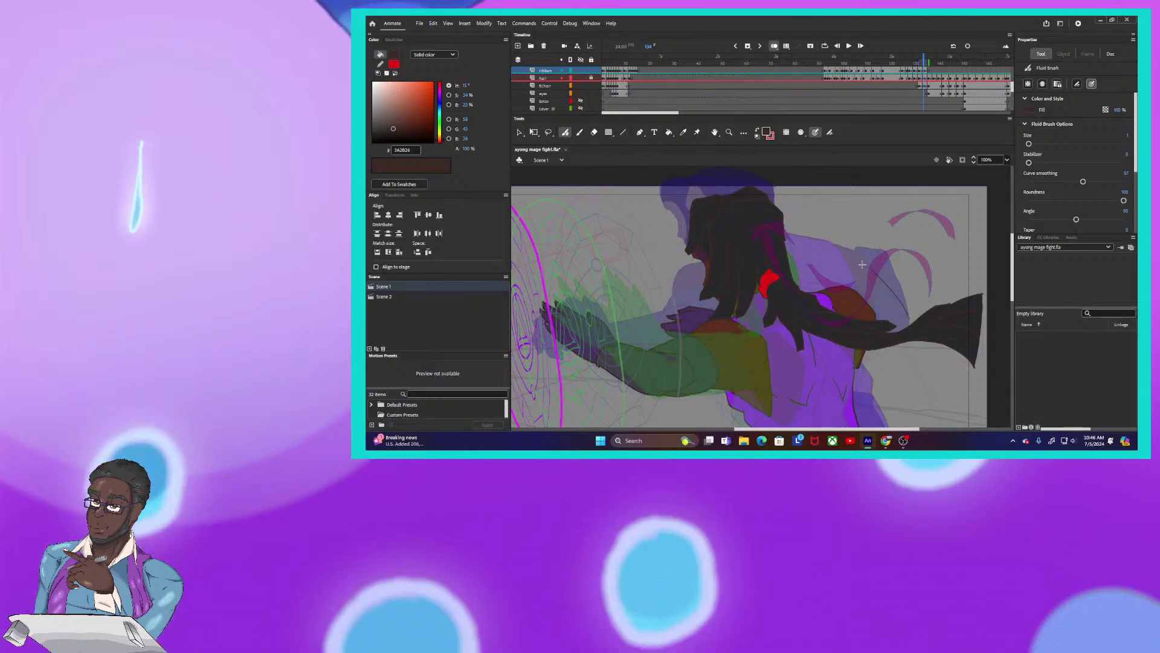
pyautogui.moveTo(873, 269); pyautogui.dragTo(898, 361)
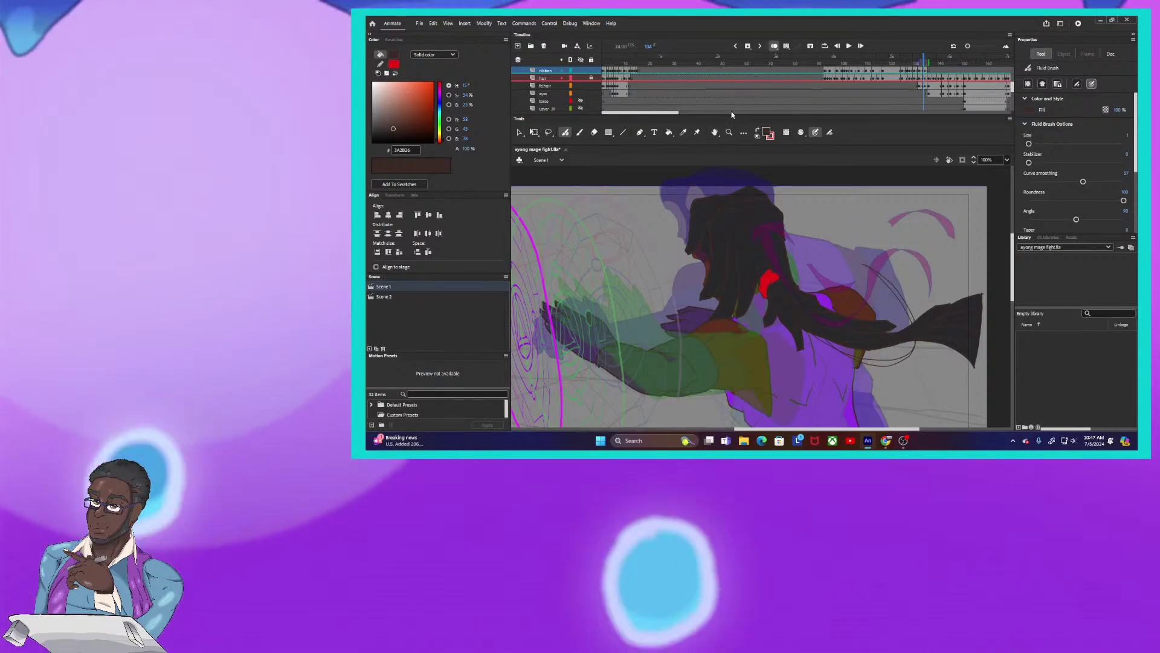
pyautogui.click(757, 133)
pyautogui.click(897, 304)
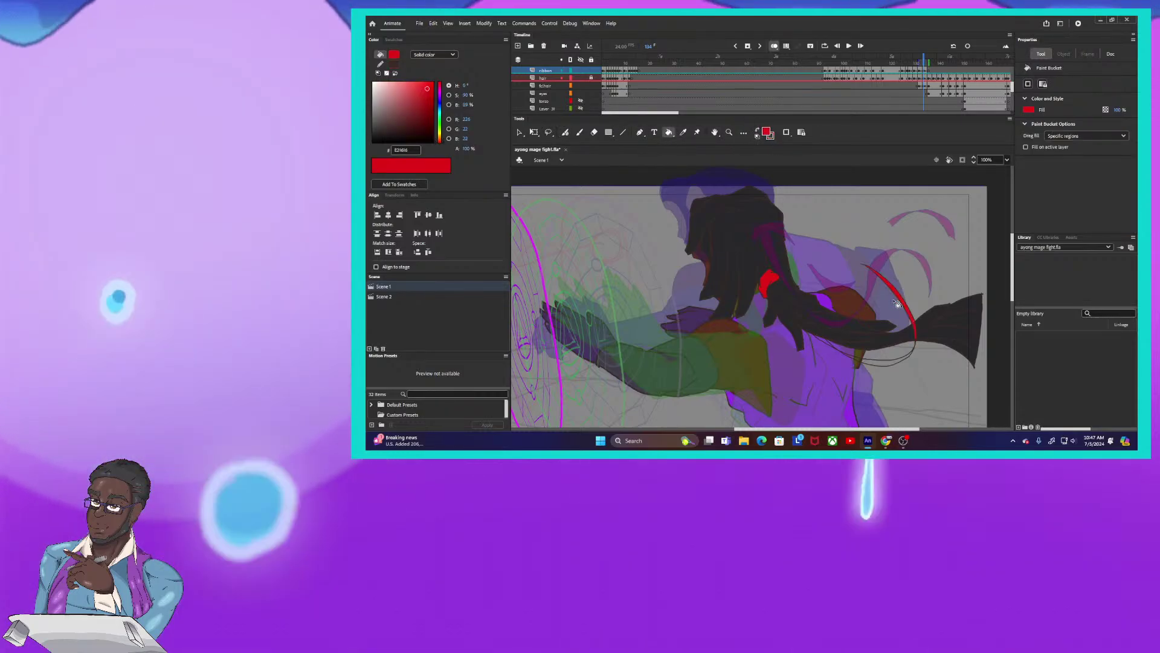
pyautogui.click(886, 357)
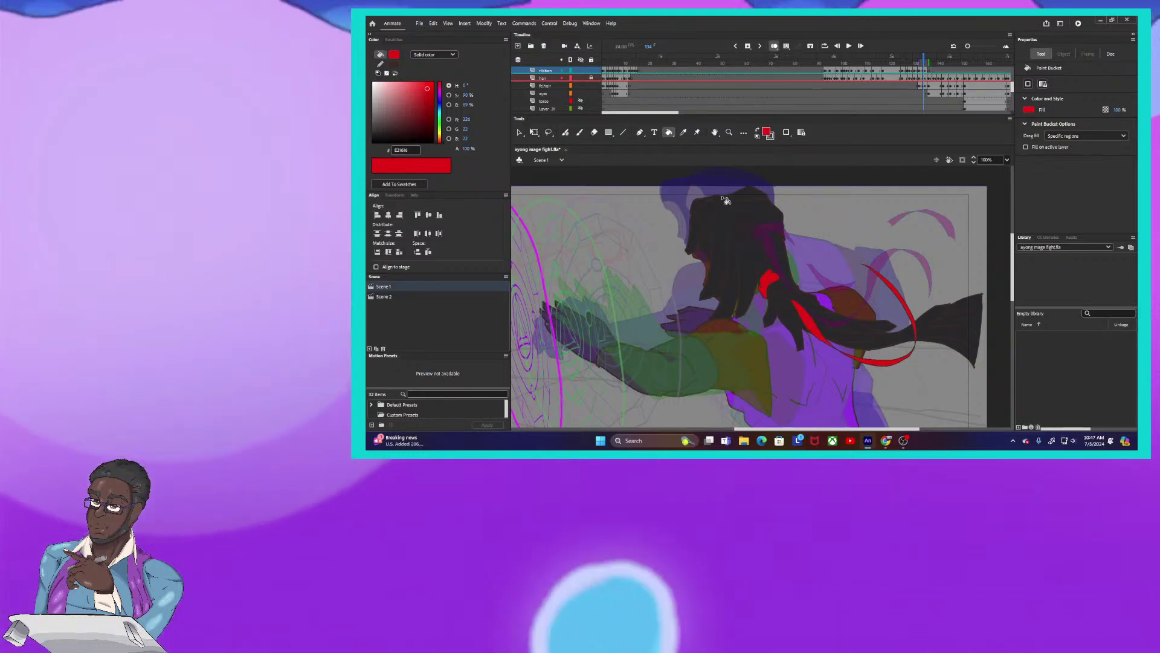
# Check the ribbon outlines between the knot and the first strand, and clean up the lines with the brush and eraser
pyautogui.hotkey('ctrl', '=')
pyautogui.hotkey('ctrl', '=')
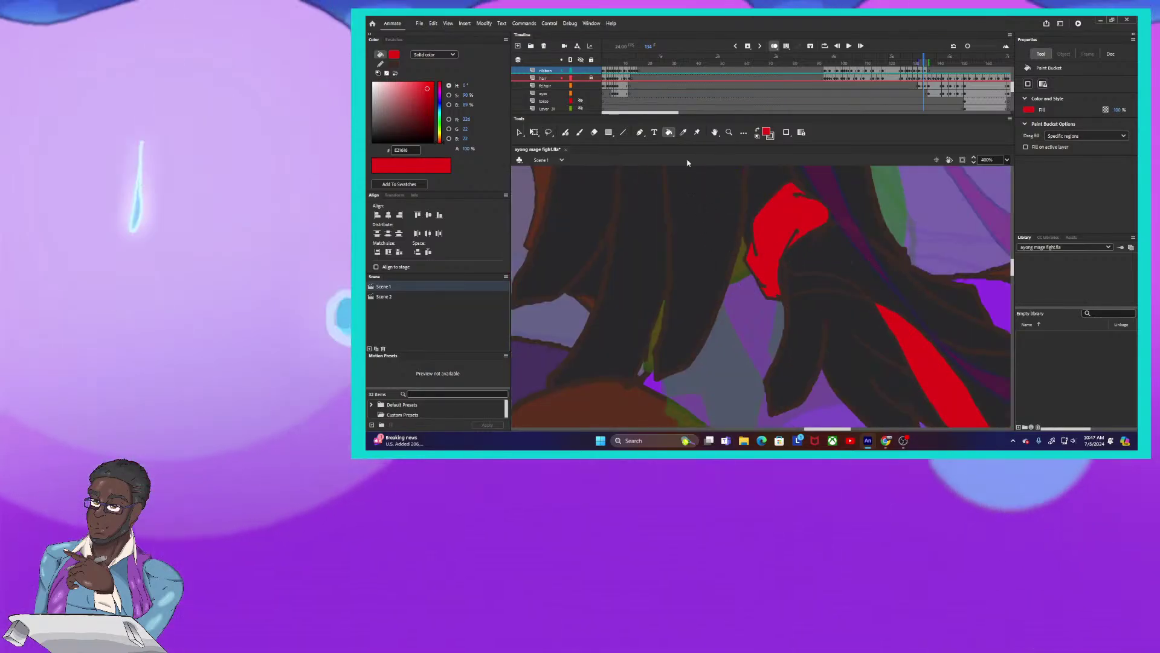
pyautogui.click(546, 71)
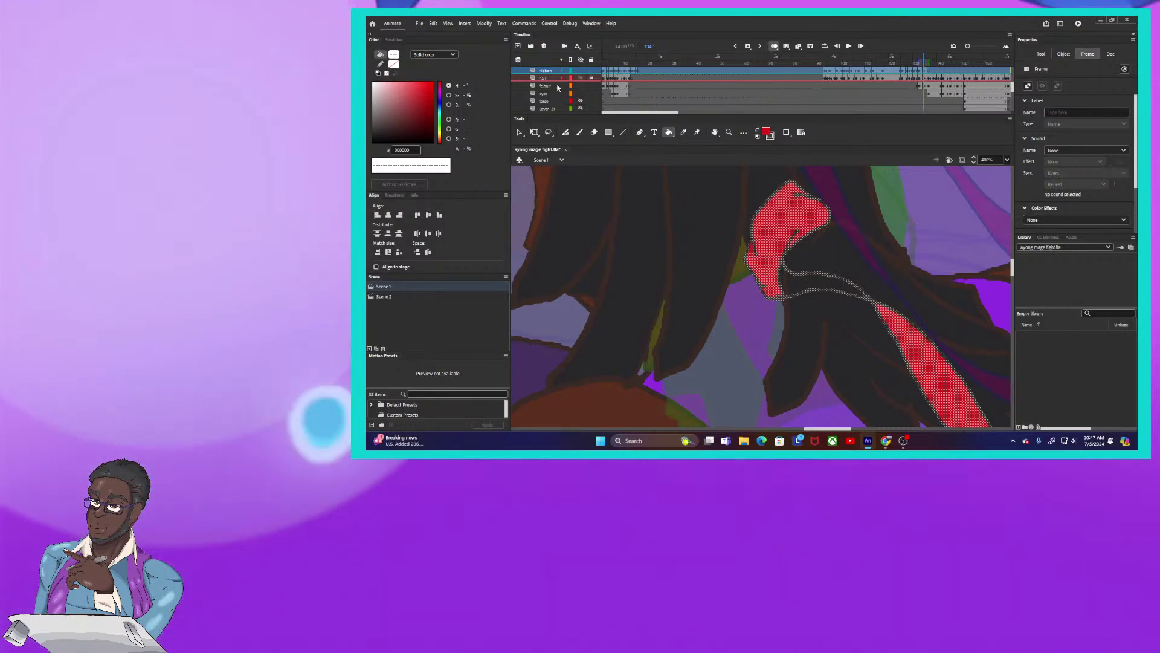
pyautogui.click(878, 281)
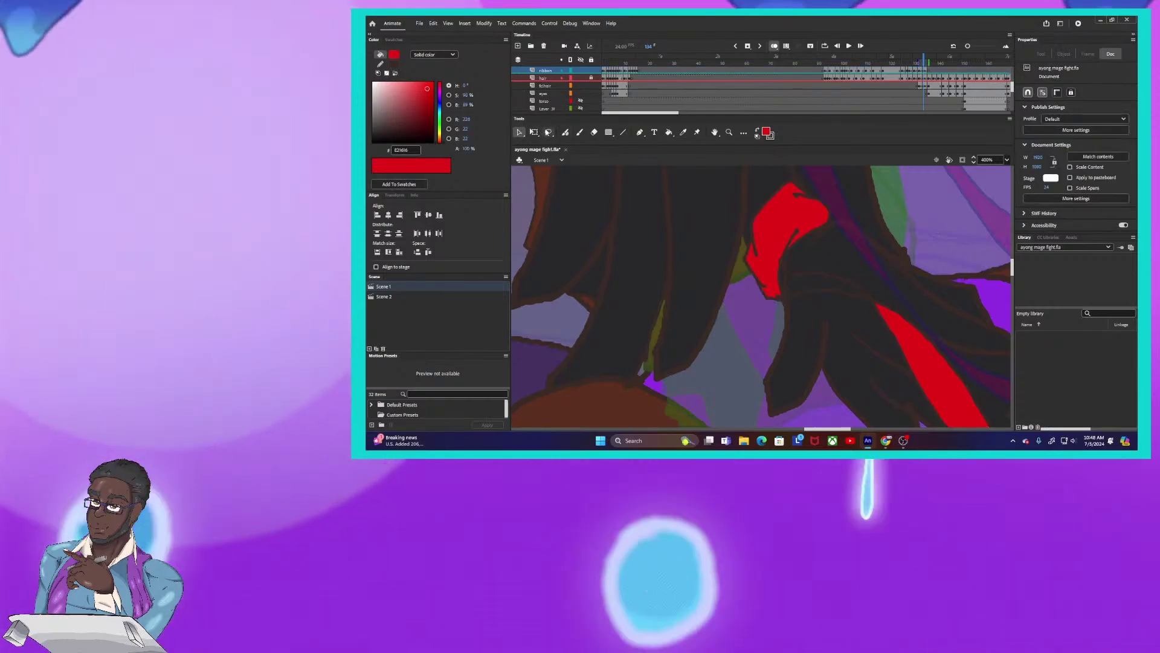
pyautogui.click(757, 132)
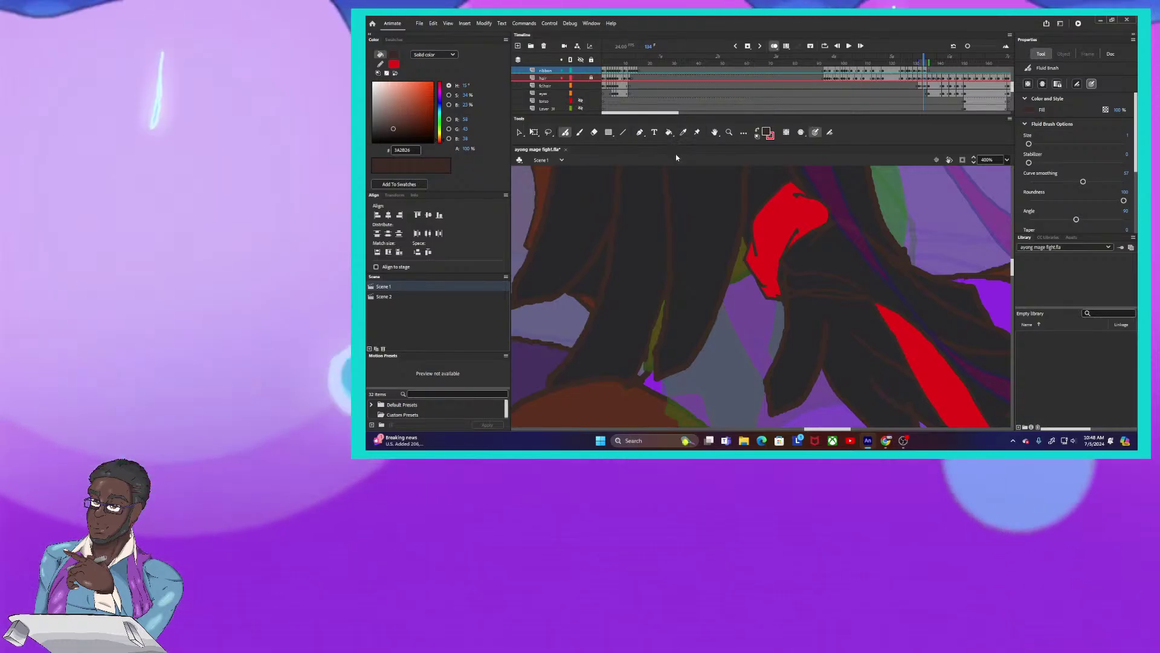
pyautogui.press('e')
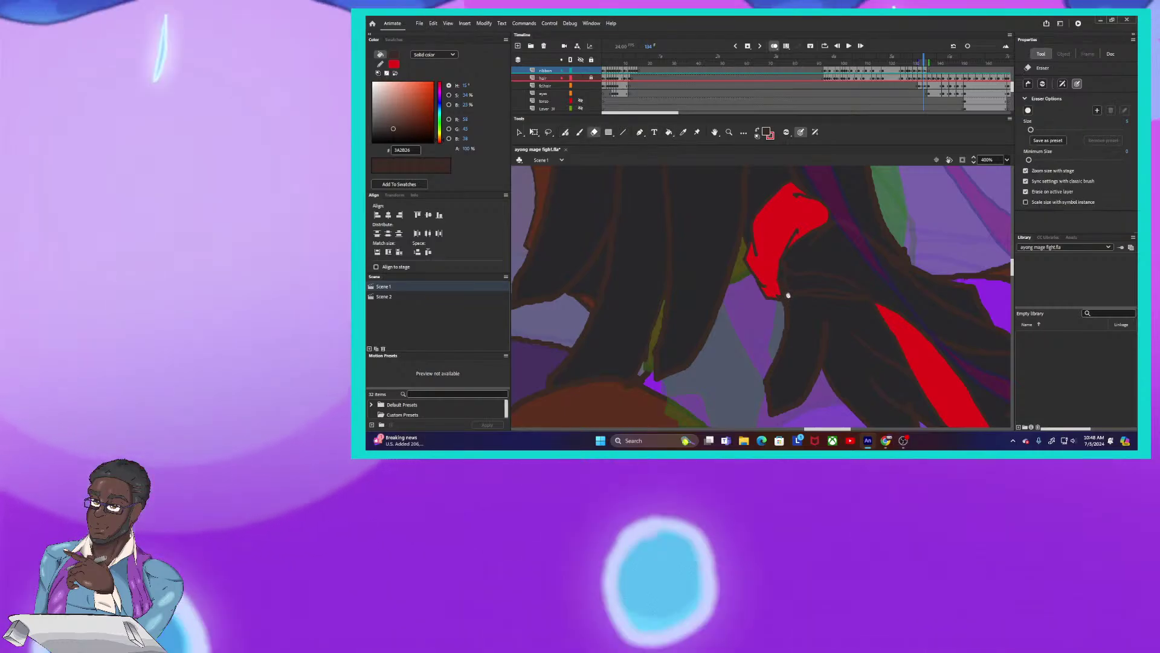
pyautogui.moveTo(787, 295); pyautogui.dragTo(791, 294)
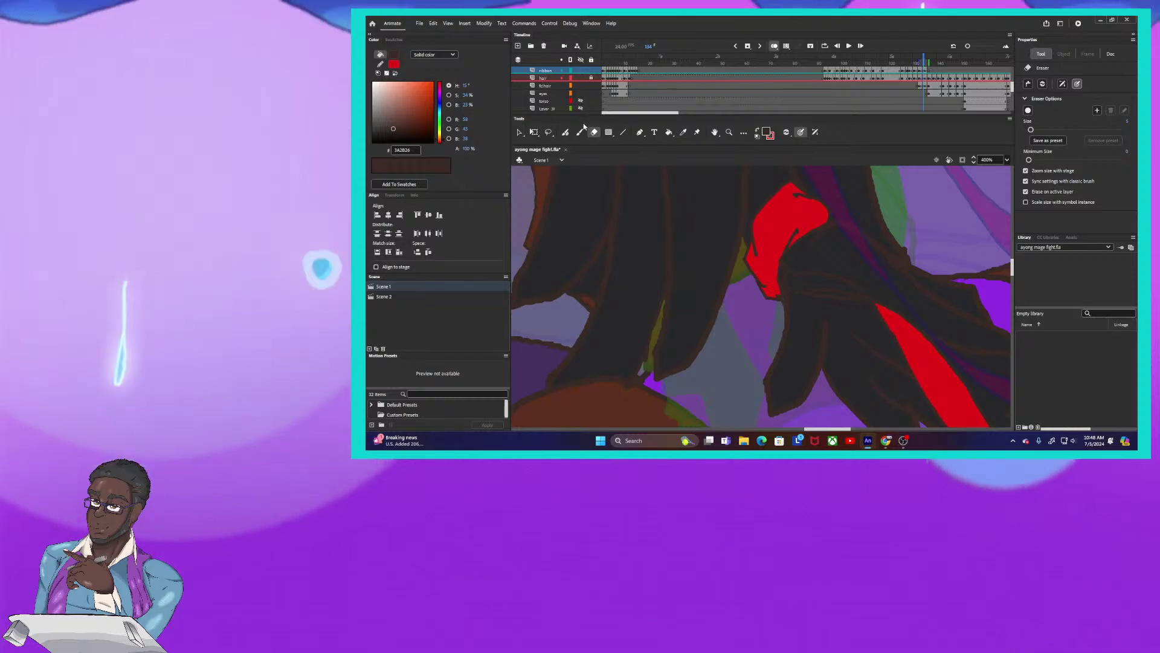
pyautogui.press('b')
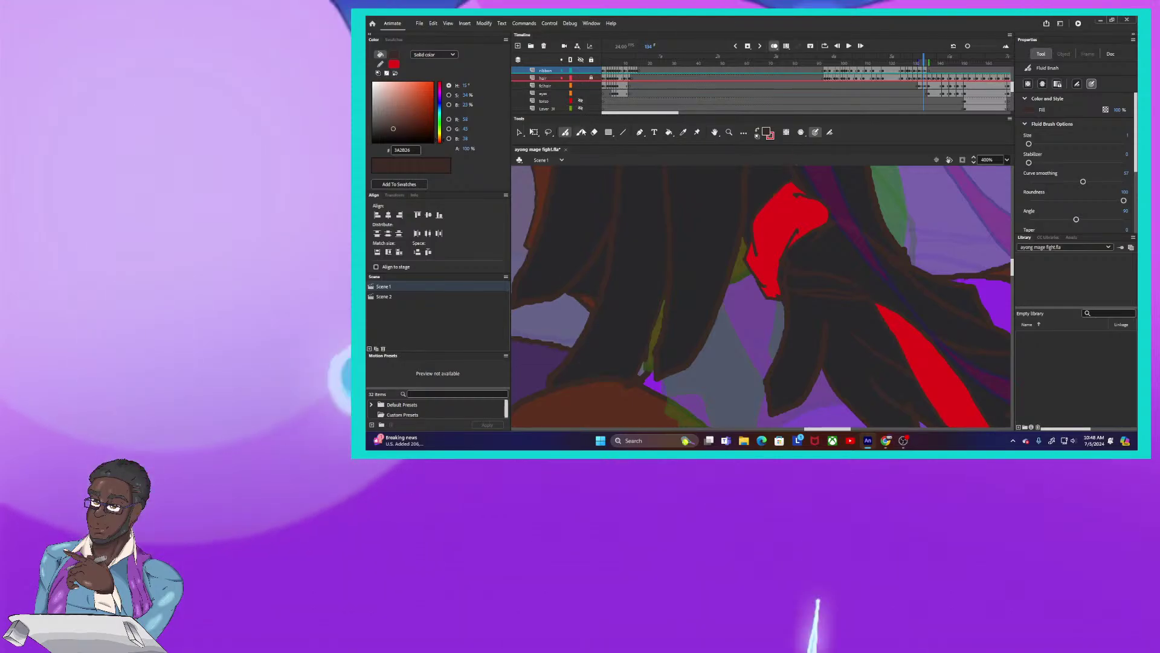
pyautogui.click(595, 132)
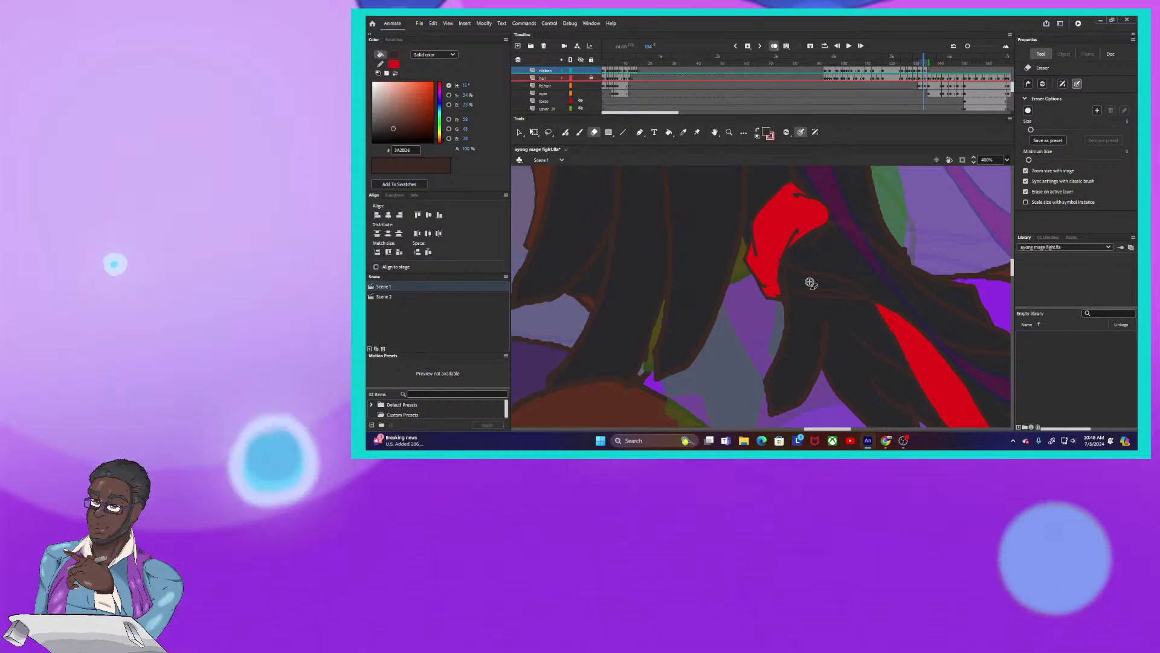
pyautogui.moveTo(816, 290); pyautogui.dragTo(851, 292)
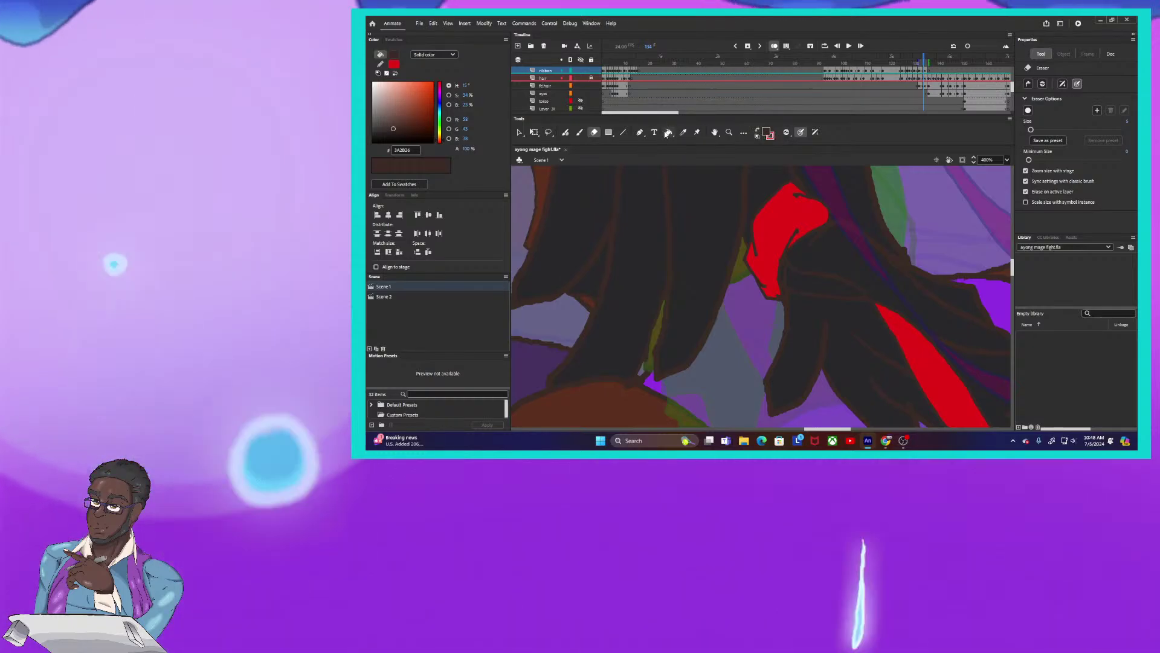
# Fill the section linking the knot to the first strand red and touch up the knot with red brush strokes
pyautogui.click(757, 130)
pyautogui.press('k')
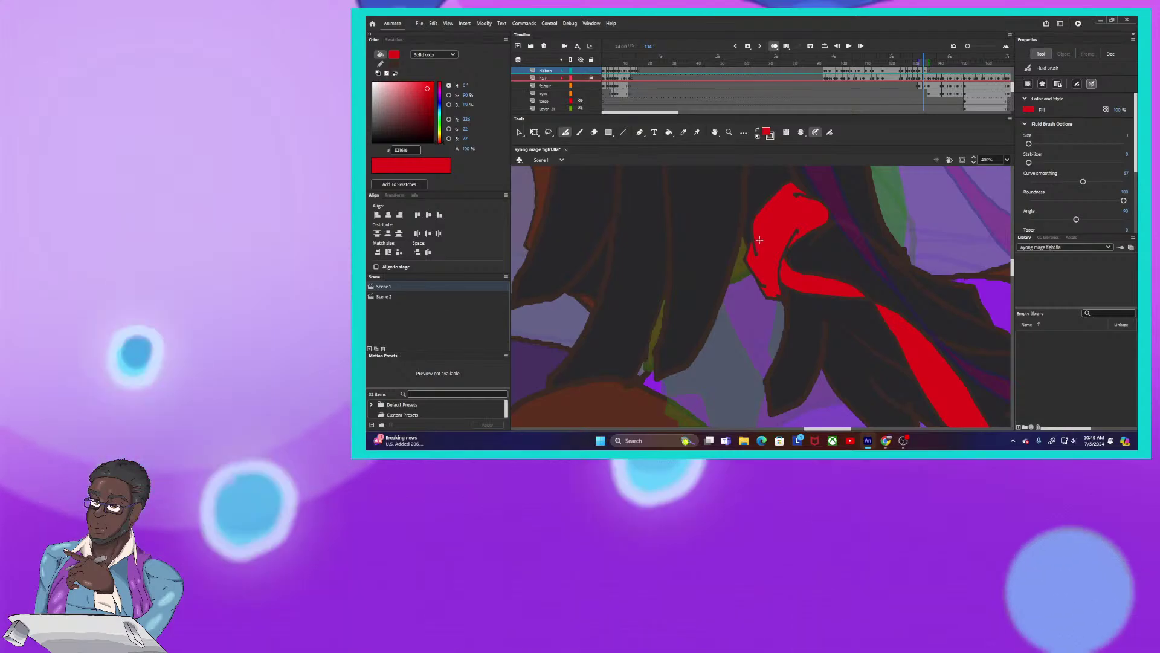
pyautogui.scroll(-5, 757, 234)
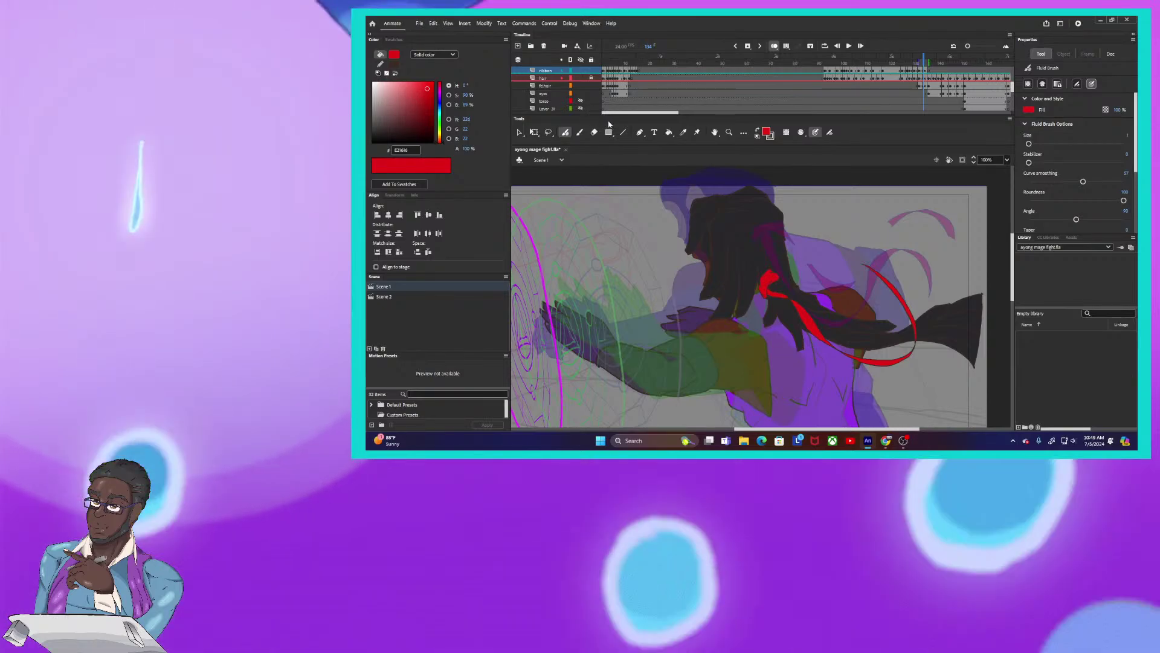
# Outline a second ribbon strand in dark brown from the knot across the ponytail, looping beyond the first strand, and tidy its upper tip
pyautogui.click(757, 133)
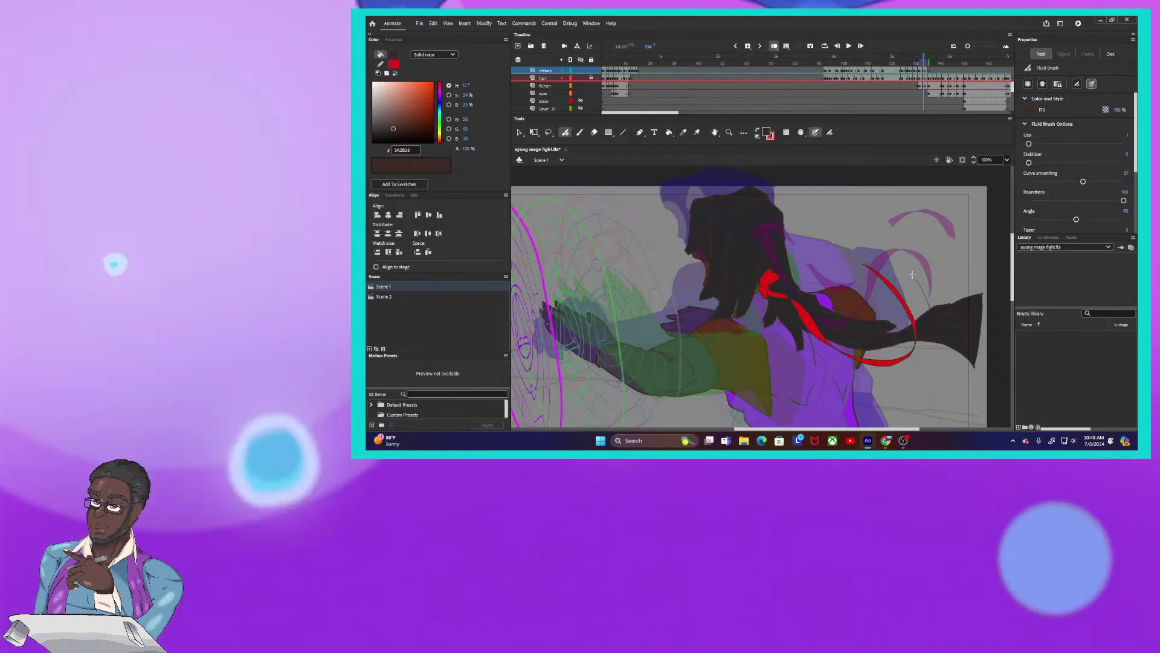
pyautogui.moveTo(918, 364); pyautogui.dragTo(884, 349)
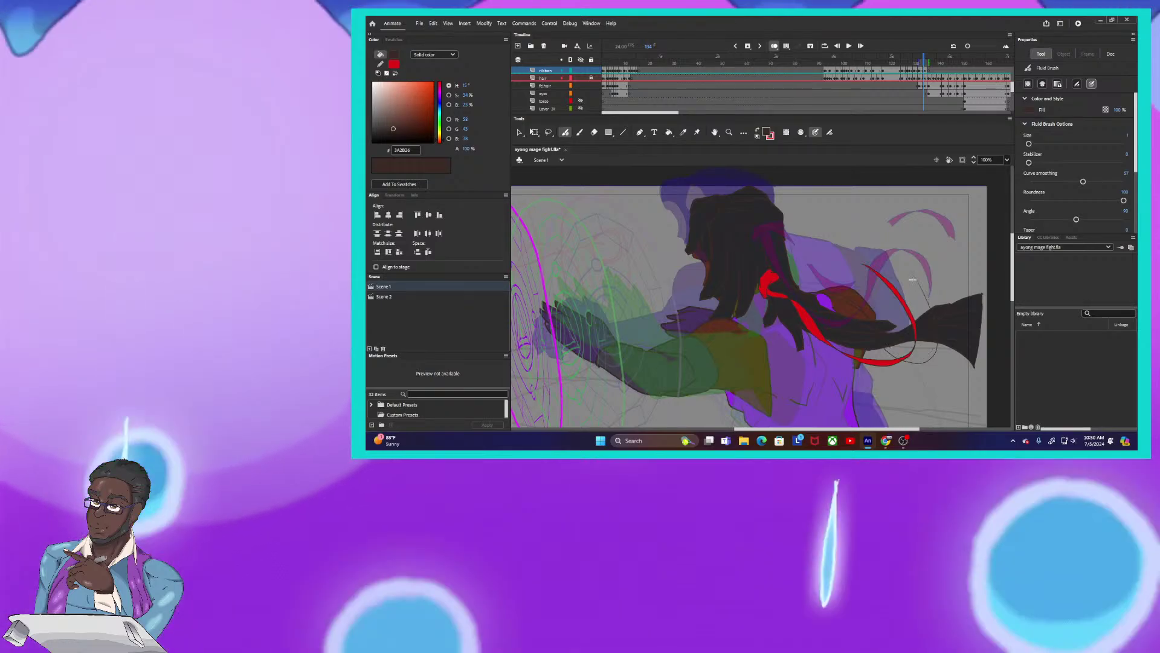
pyautogui.hotkey('ctrl', '=')
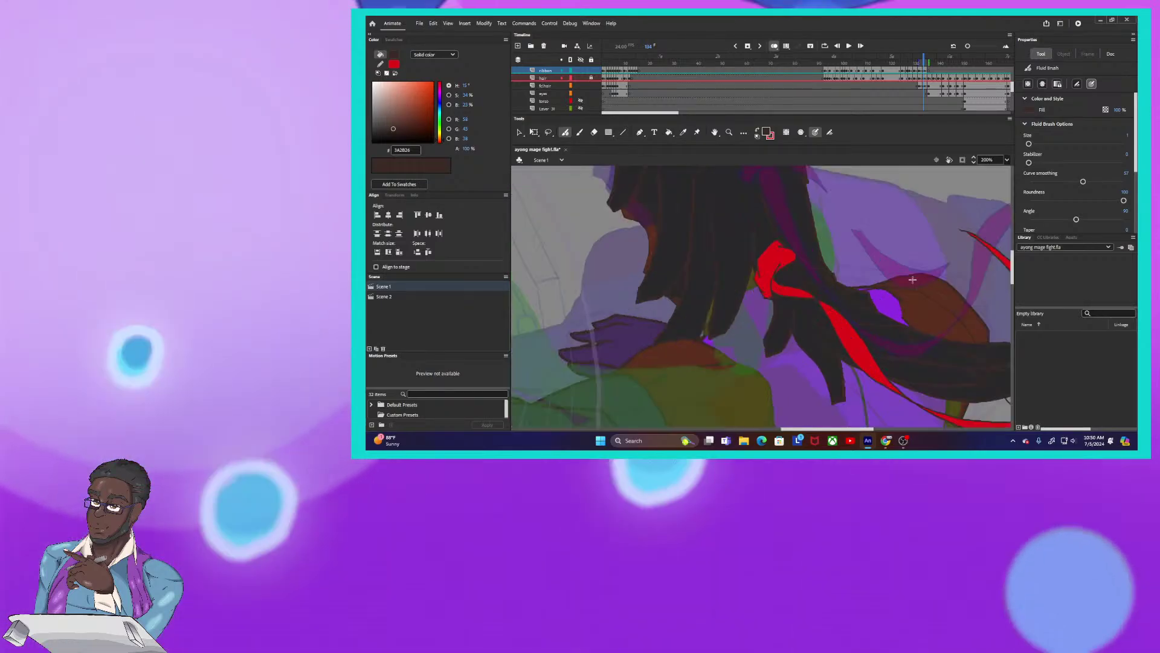
pyautogui.moveTo(880, 236); pyautogui.dragTo(756, 209)
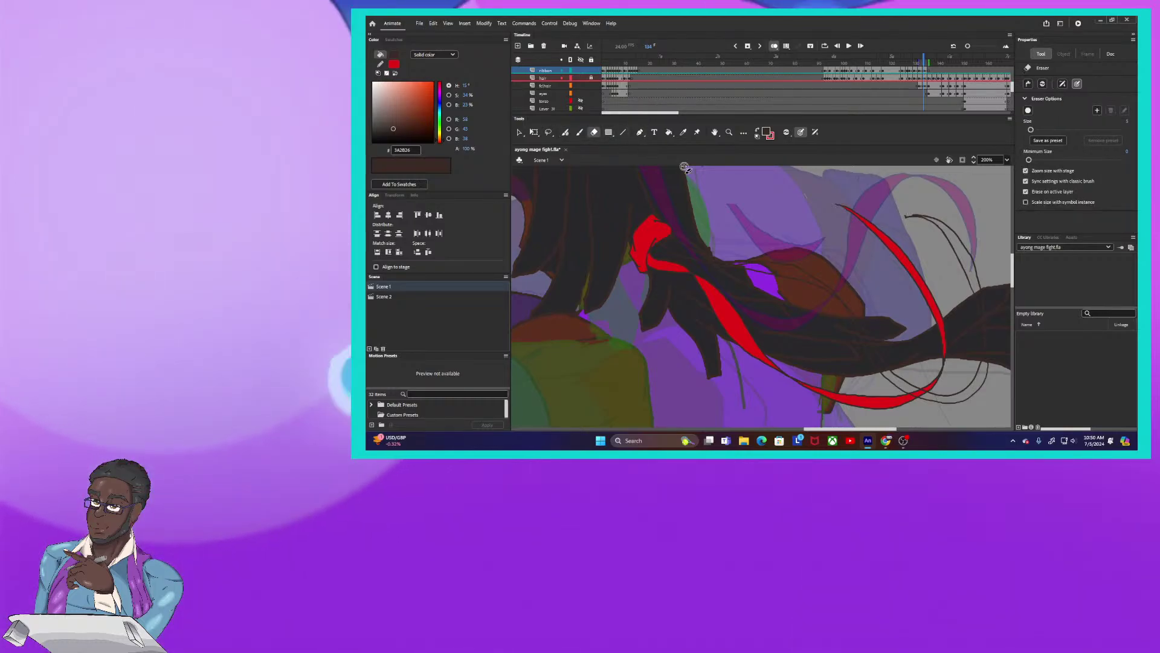
pyautogui.moveTo(902, 214); pyautogui.dragTo(917, 207)
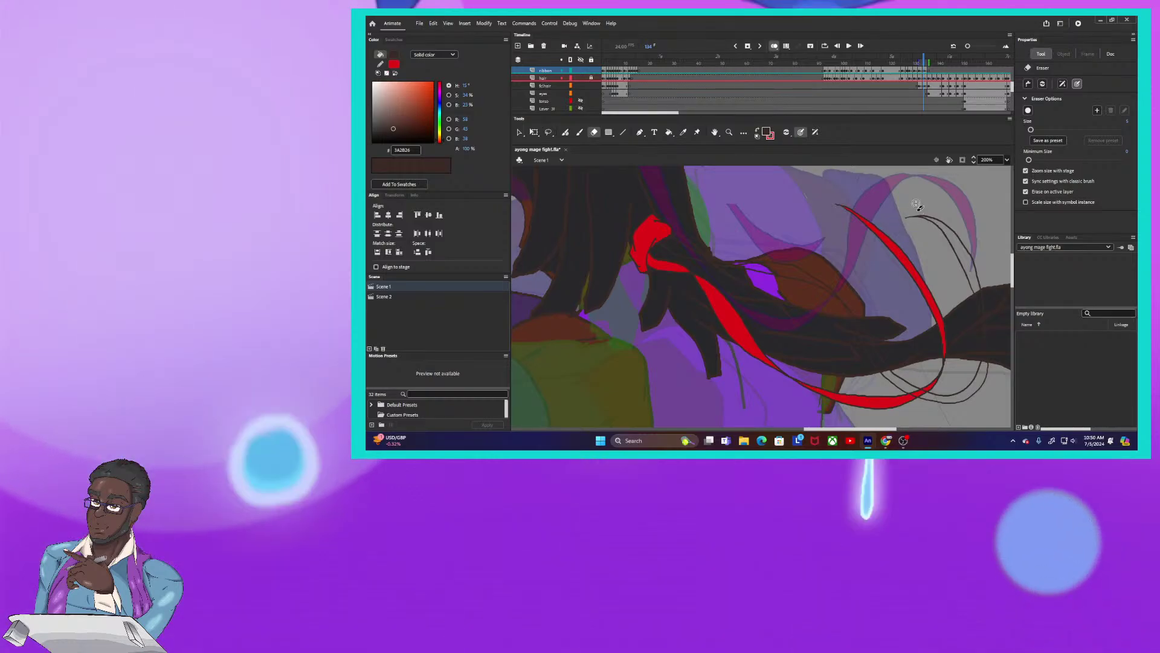
# Fill the second ribbon strand red from the knot, across the ponytail, around its lower loop and up to the tip
pyautogui.press('k')
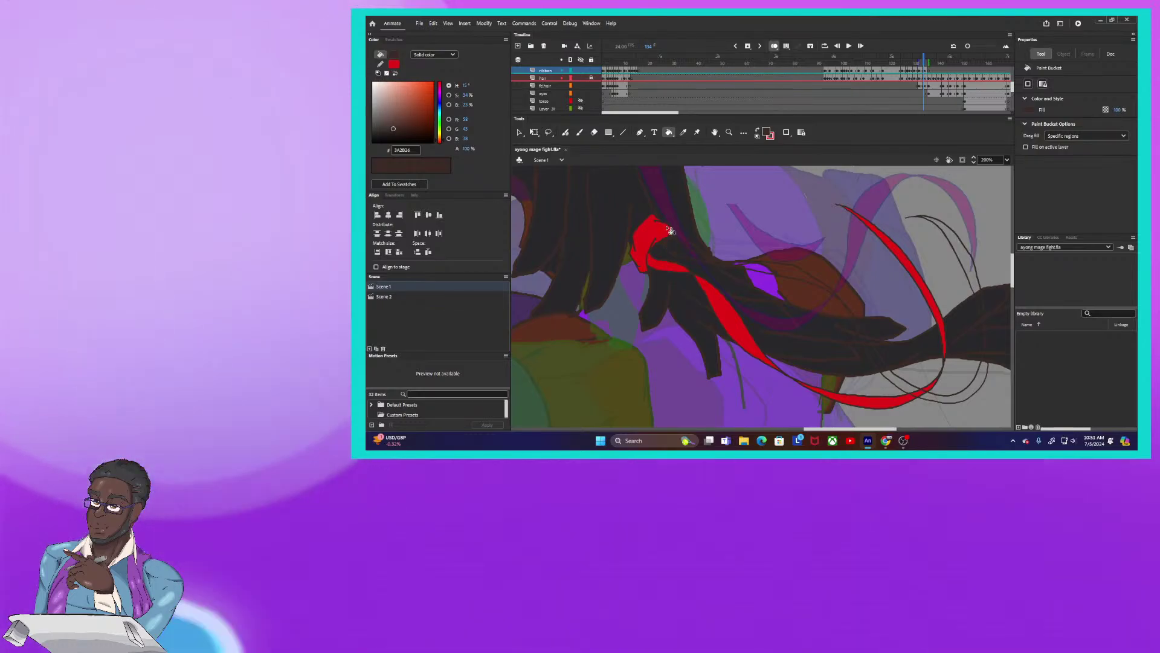
pyautogui.press('x')
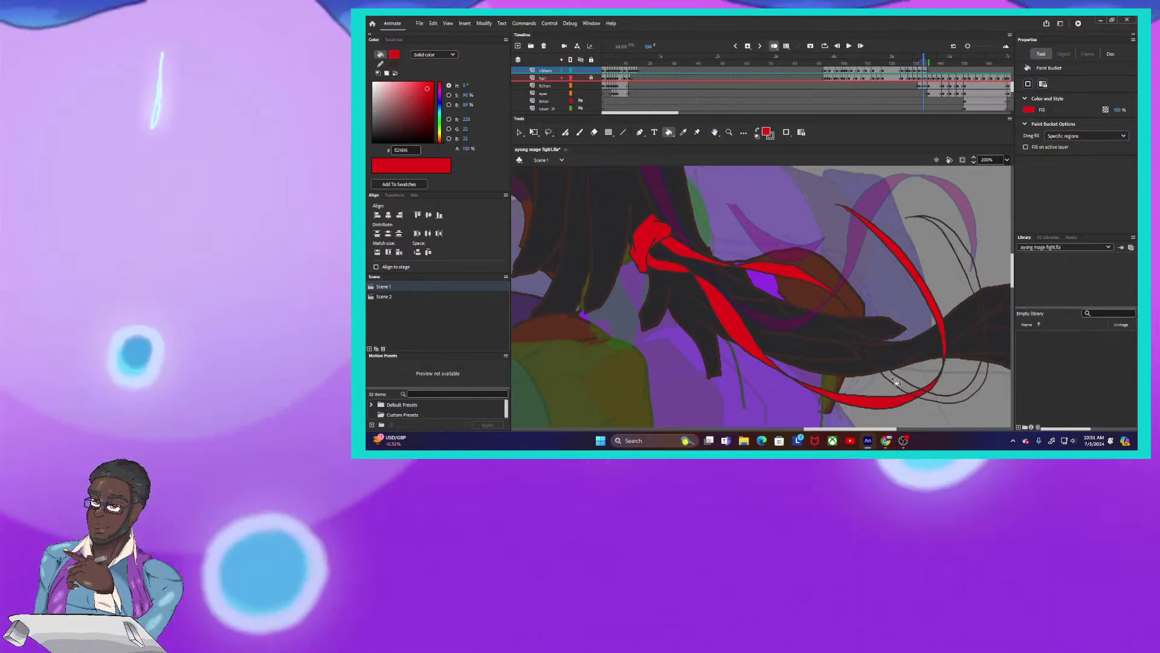
pyautogui.click(895, 382)
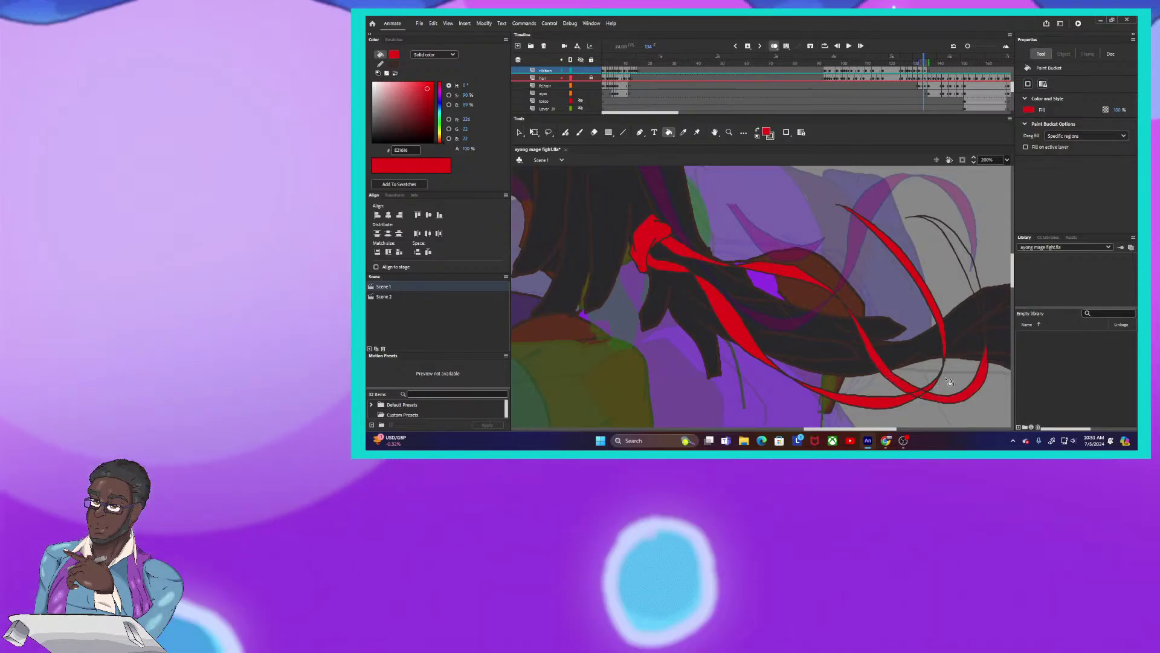
pyautogui.click(972, 275)
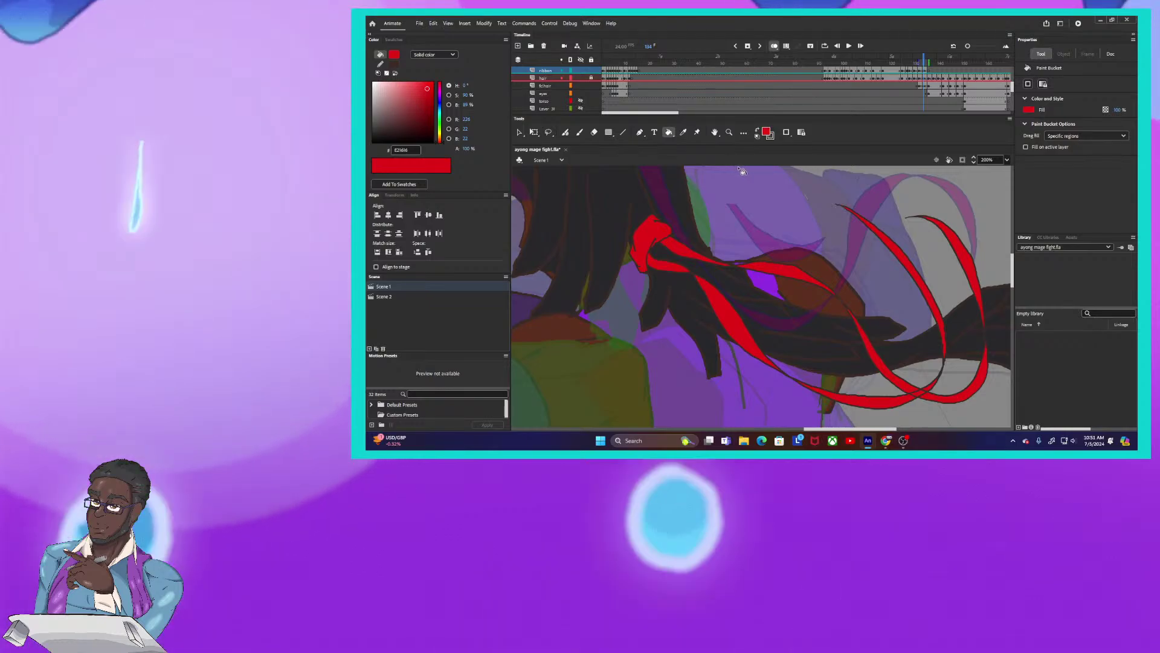
# Erase the second strand's sections that overlap the ponytail so the ribbon passes behind the hair
pyautogui.click(594, 132)
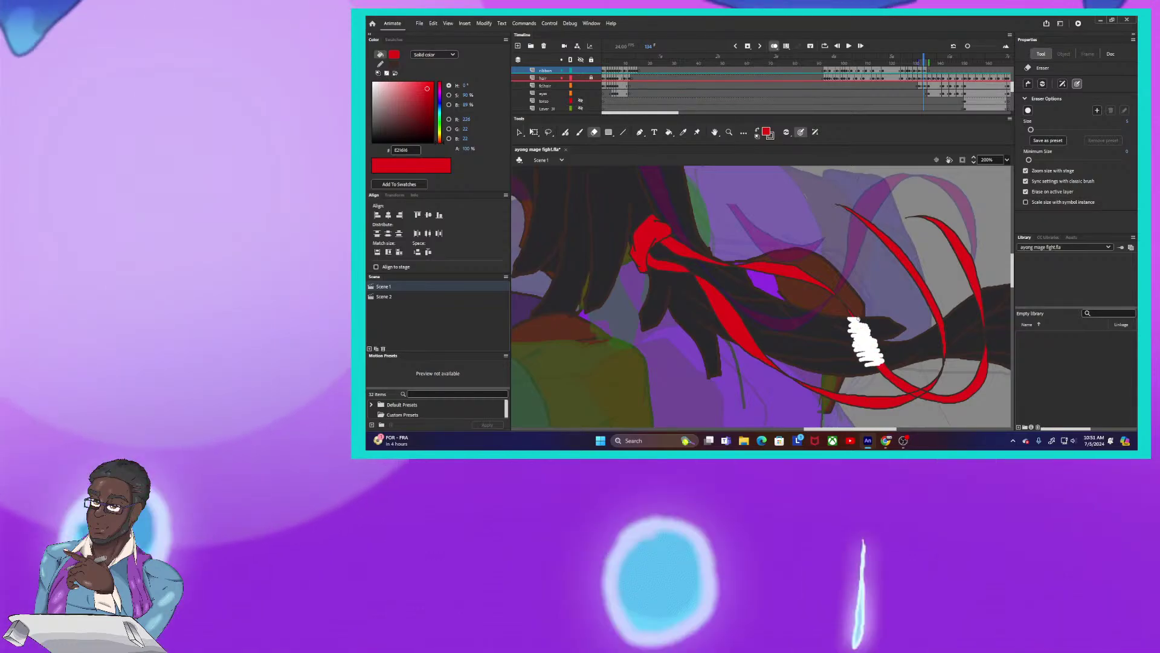
pyautogui.moveTo(858, 319); pyautogui.dragTo(860, 322)
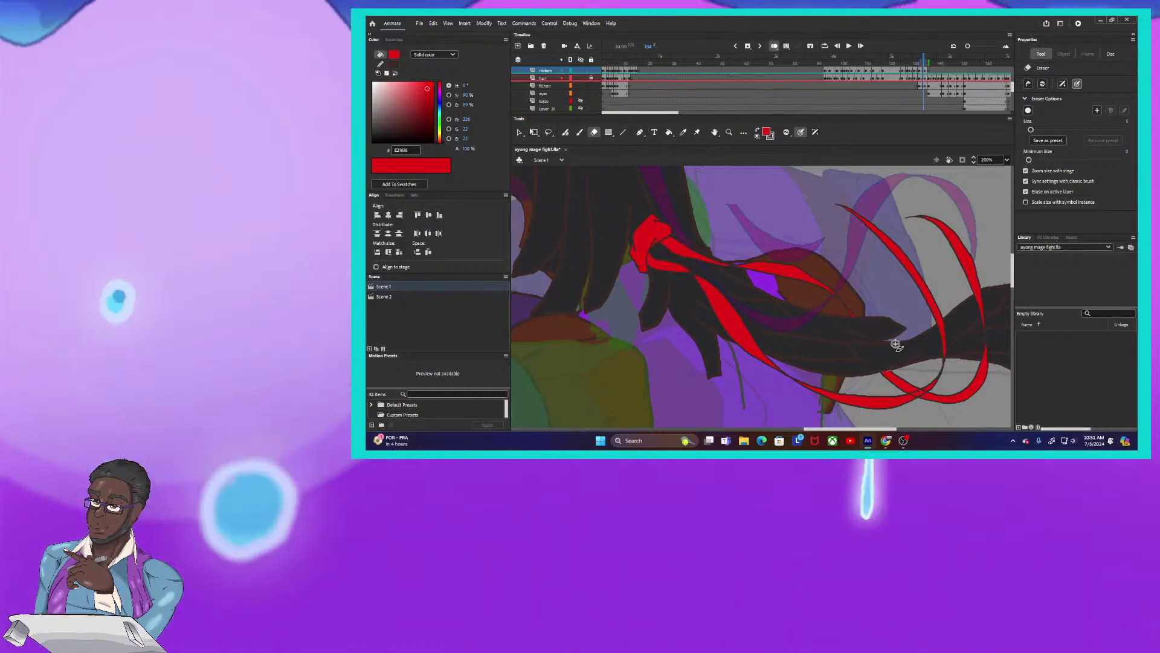
pyautogui.moveTo(989, 357)
pyautogui.mouseDown()
pyautogui.moveTo(980, 356)
pyautogui.moveTo(980, 298)
pyautogui.mouseUp()
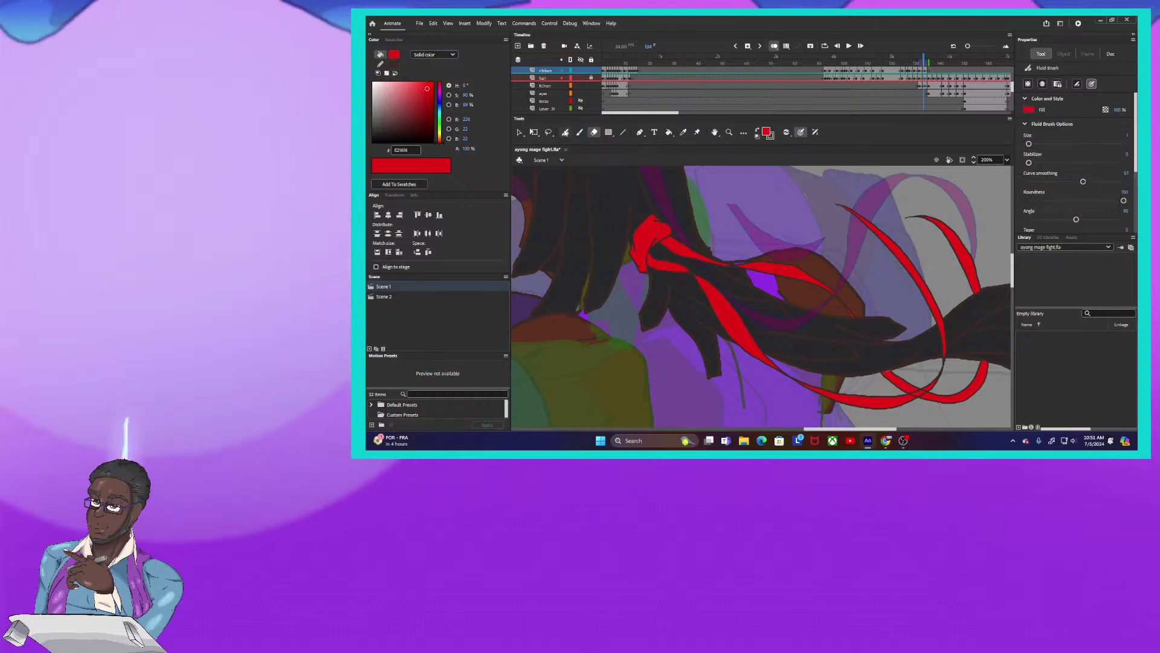
pyautogui.click(565, 132)
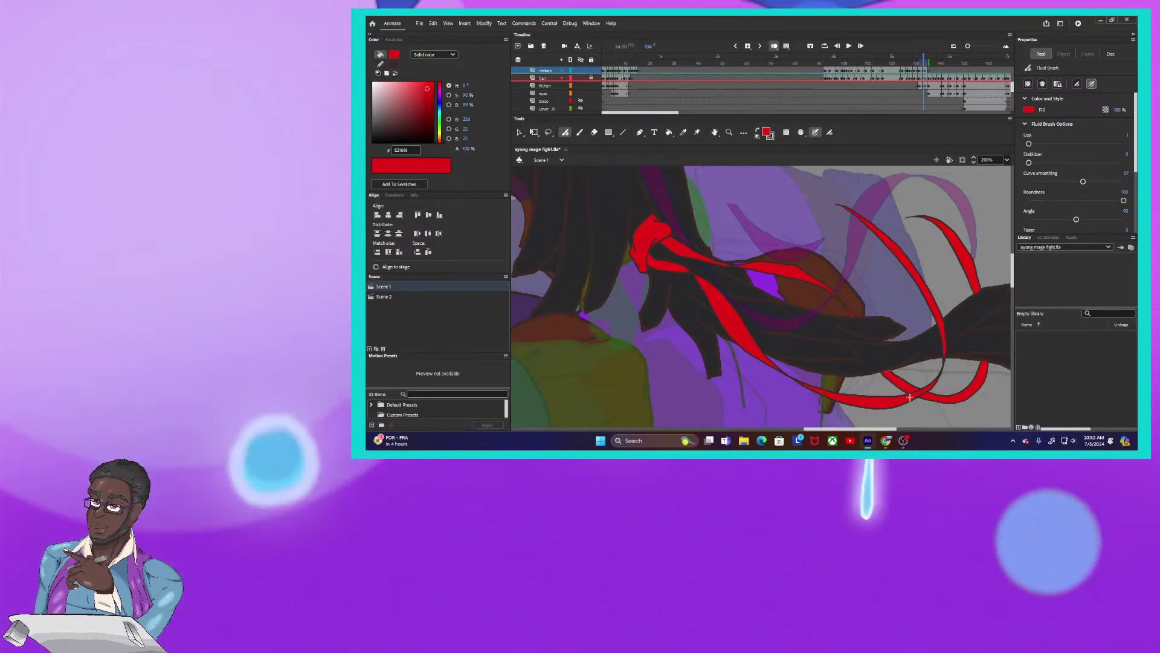
# On the next hair drawing, outline the small visible part of the ribbon knot at the ponytail's base in dark brown and fill it red
pyautogui.hotkey('ctrl', '-')
pyautogui.hotkey('ctrl', '-')
pyautogui.hotkey('ctrl', '-')
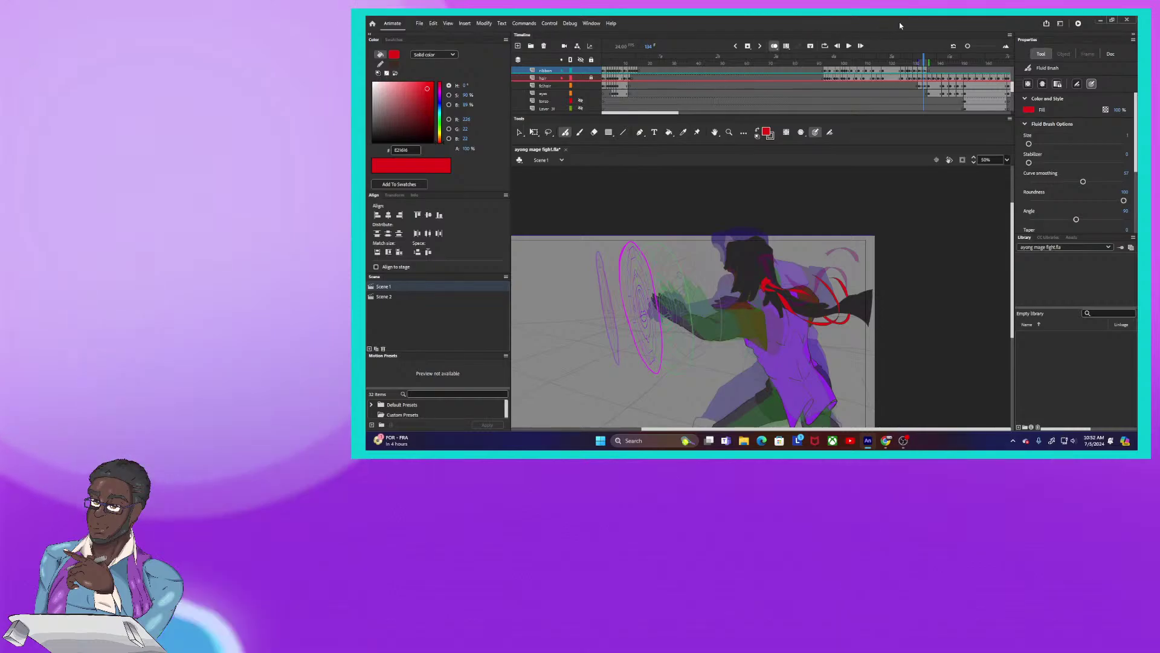
pyautogui.click(917, 62)
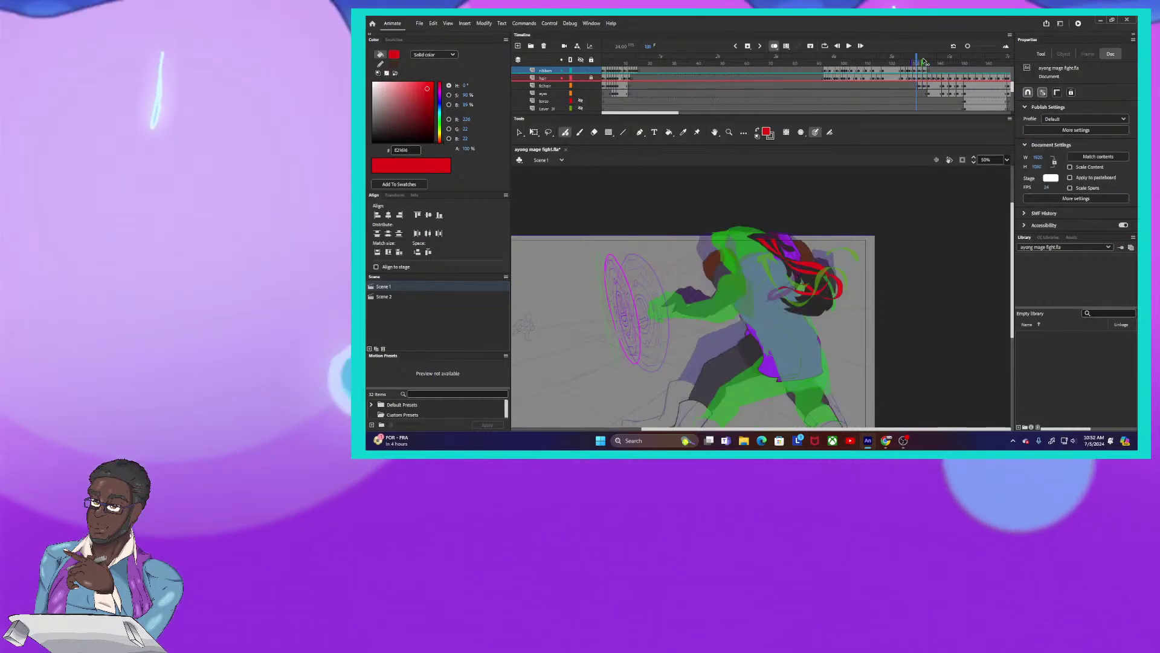
pyautogui.click(926, 61)
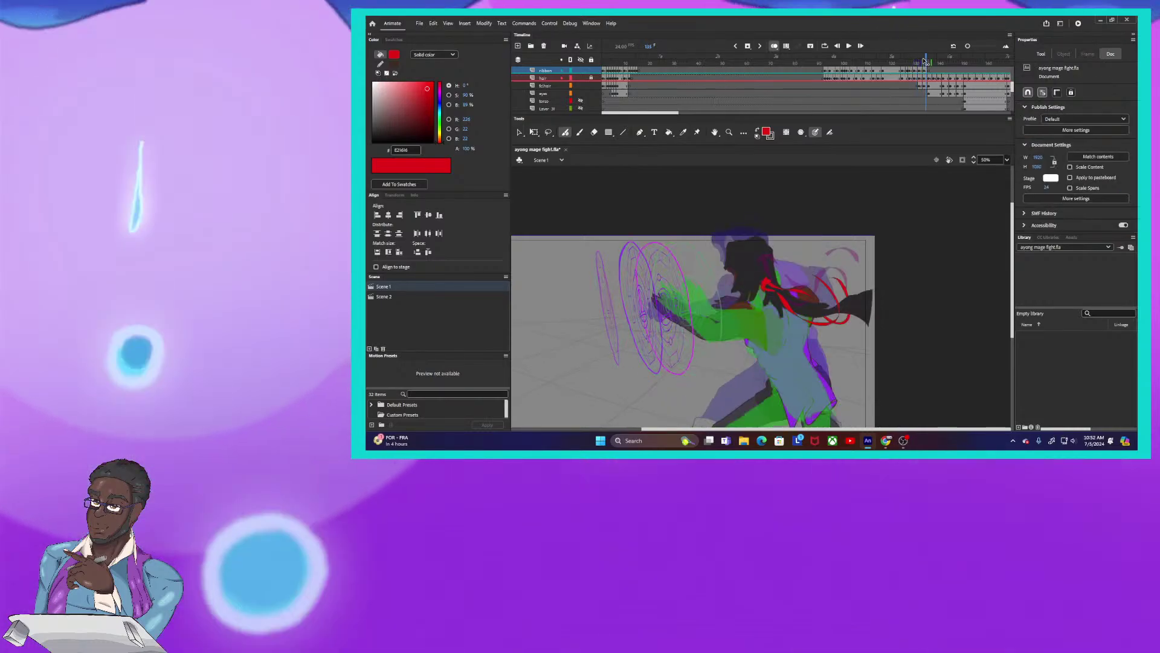
pyautogui.press('.')
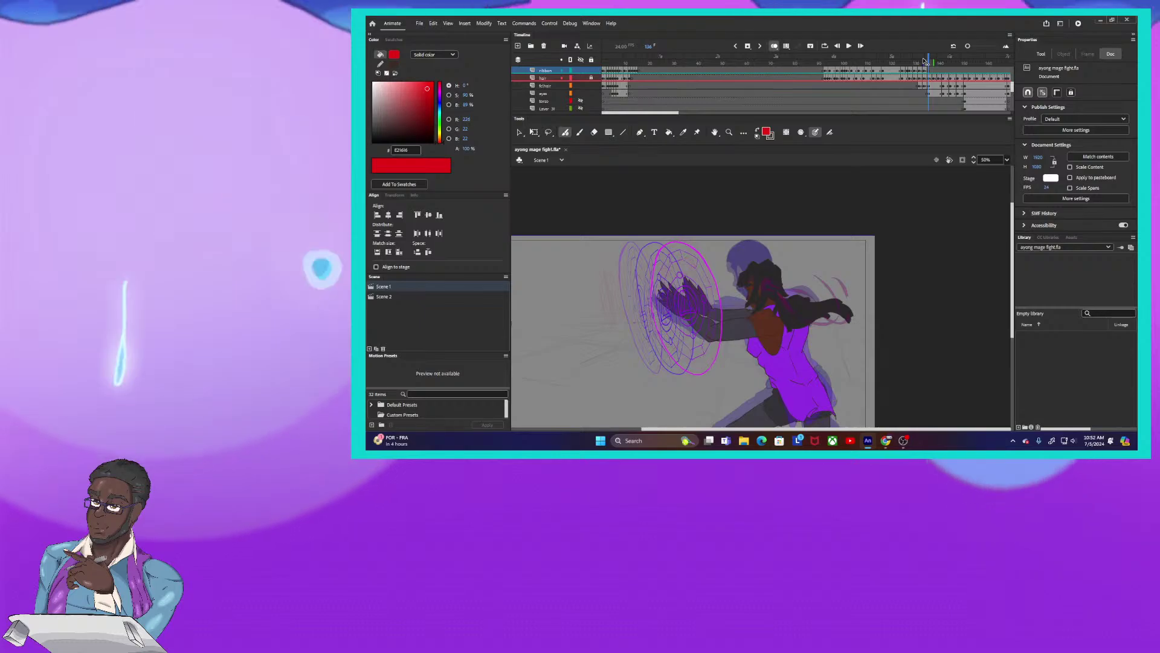
pyautogui.click(758, 131)
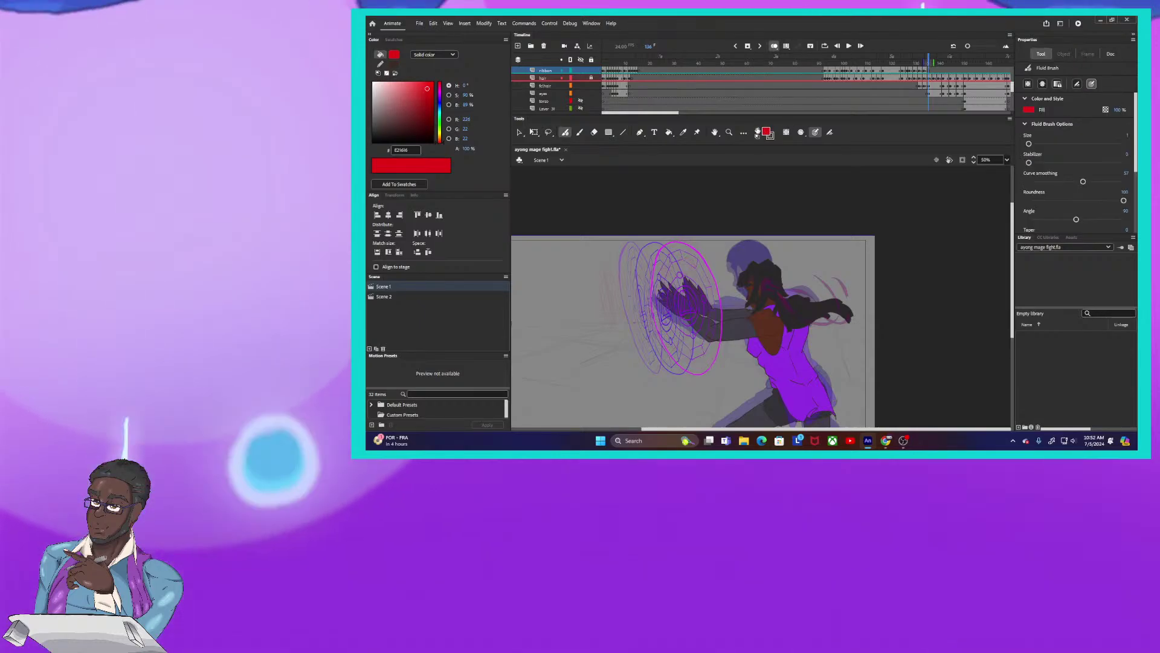
pyautogui.hotkey('ctrl', '=')
pyautogui.hotkey('ctrl', '=')
pyautogui.hotkey('ctrl', '=')
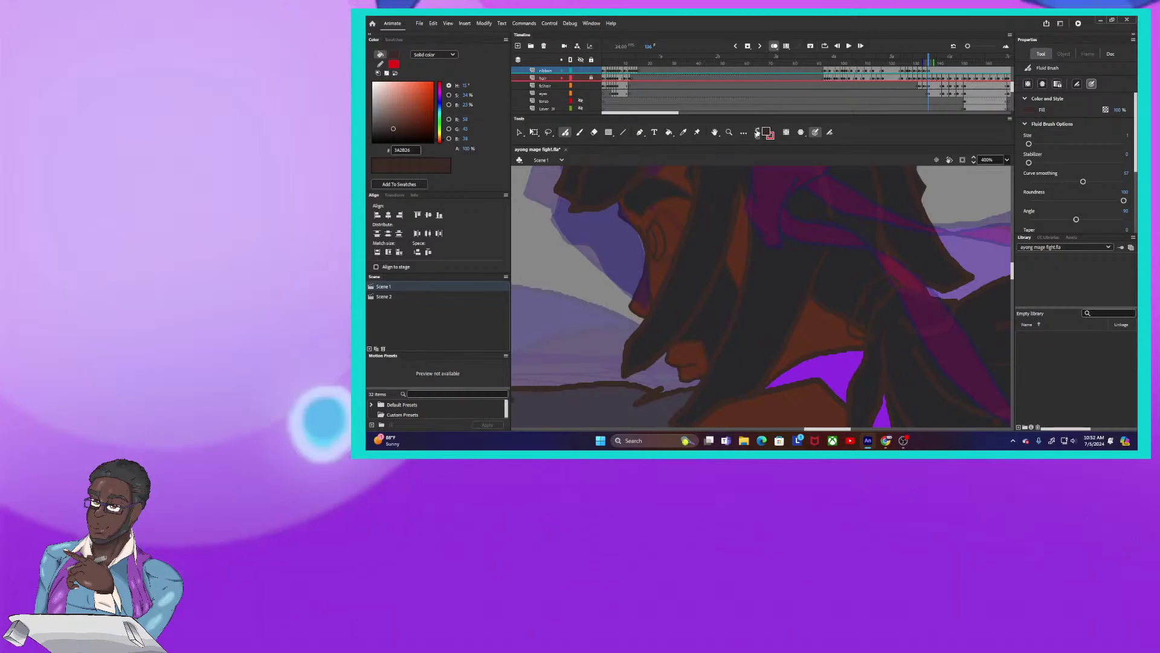
pyautogui.click(669, 133)
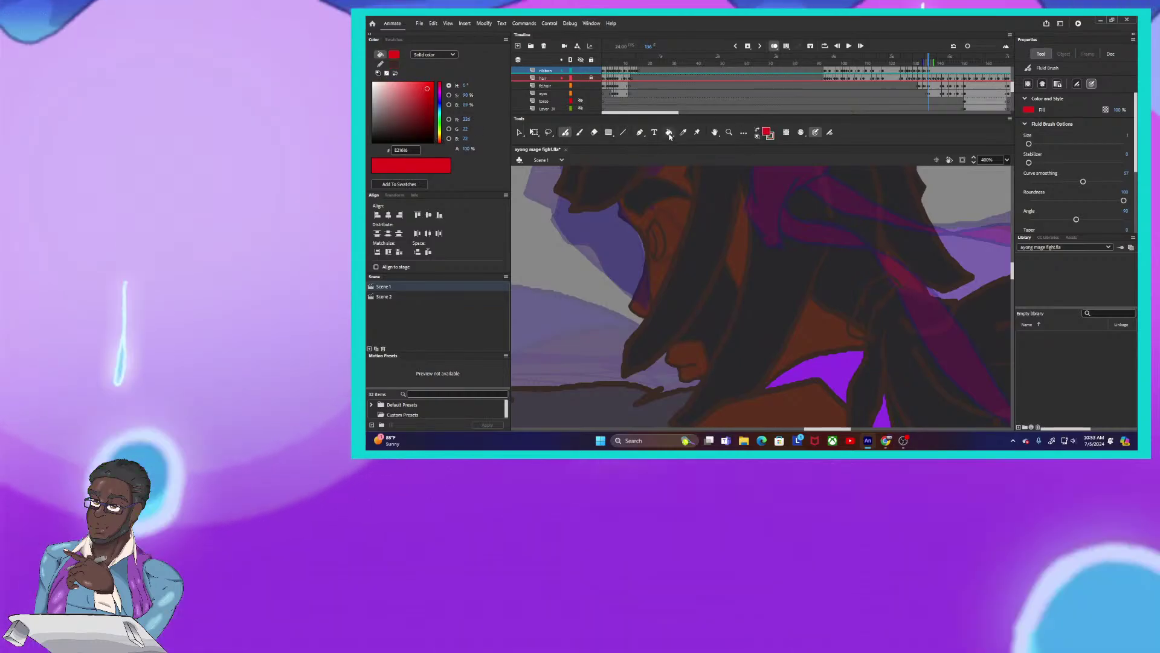
pyautogui.click(882, 292)
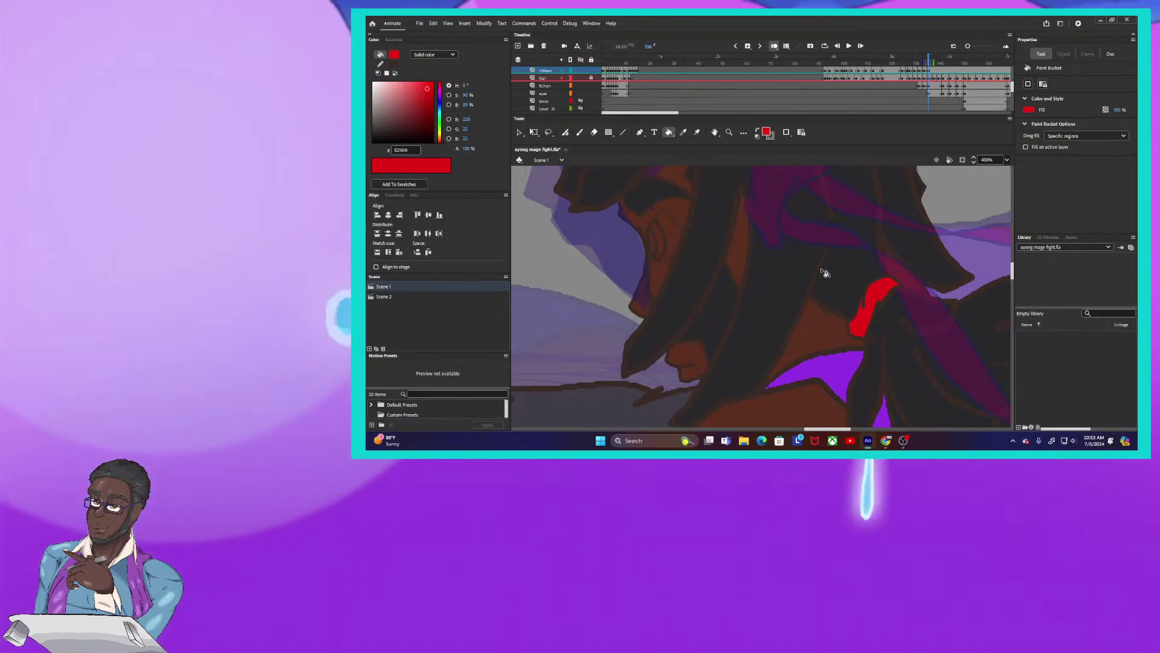
# Insert a blank keyframe on the ribbon layer at the hair drawing following the small red knot
pyautogui.hotkey('ctrl', '-')
pyautogui.hotkey('ctrl', '-')
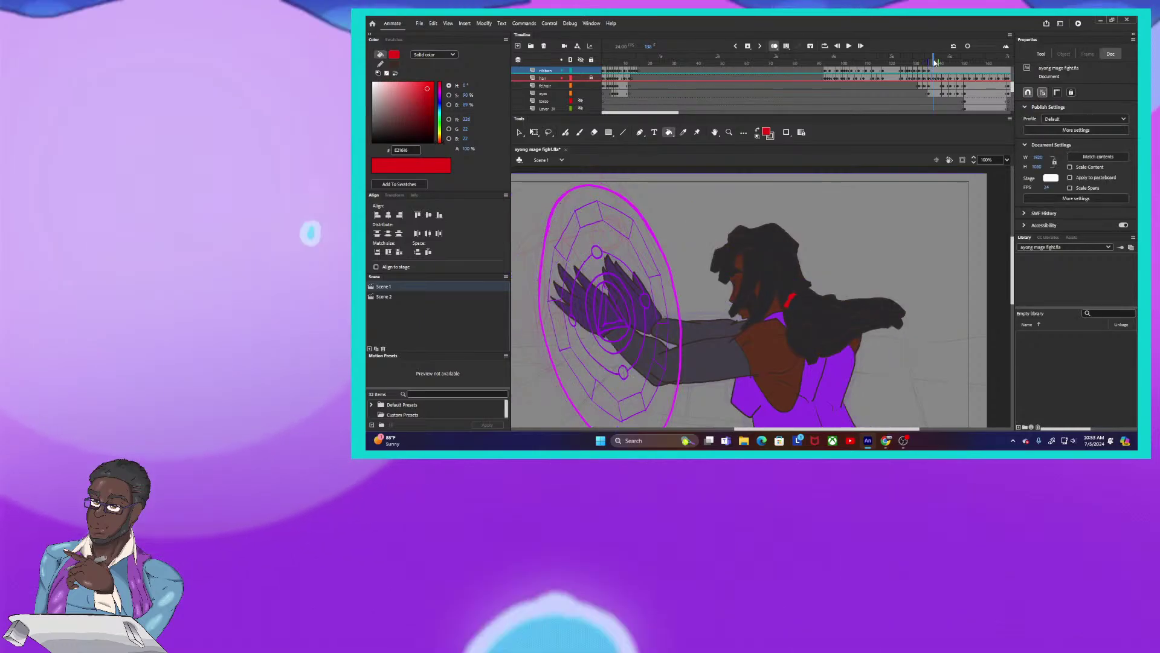
pyautogui.click(748, 46)
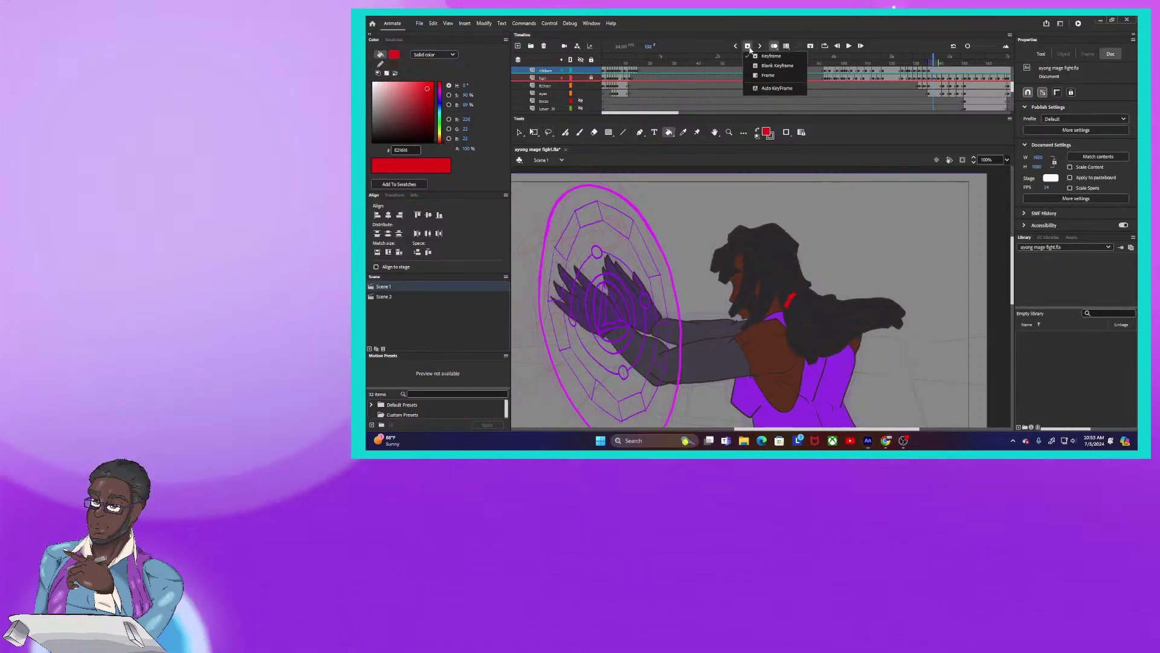
pyautogui.click(810, 62)
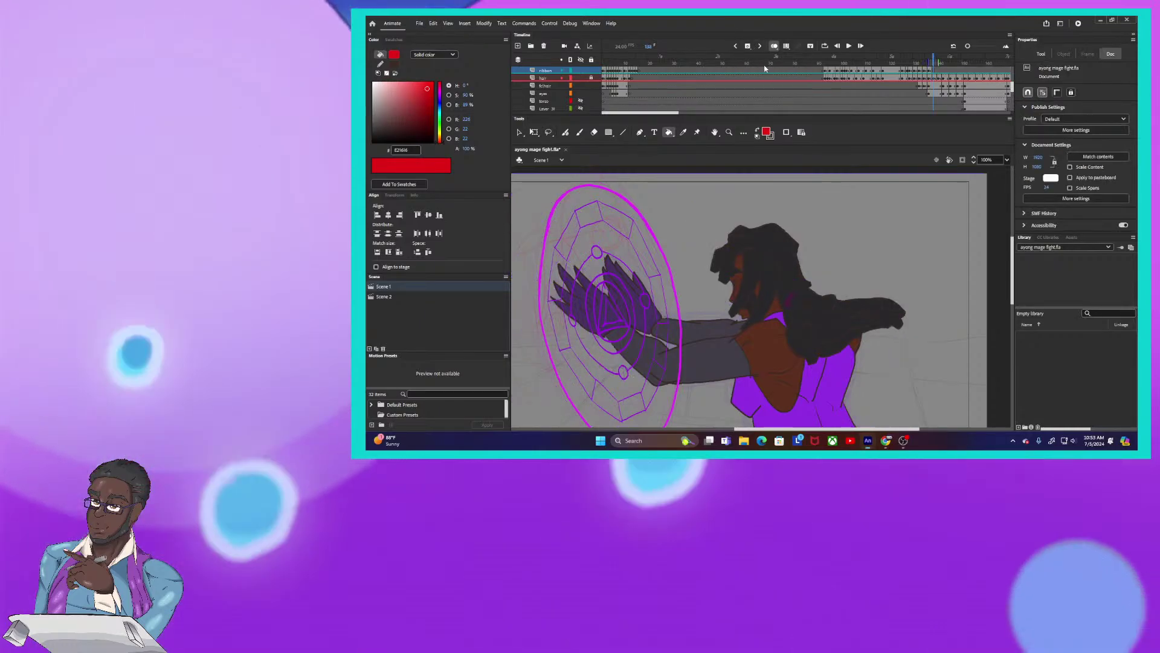
# Step through the following drawings to examine the hair and head pose as the character turns toward the camera
pyautogui.click(938, 61)
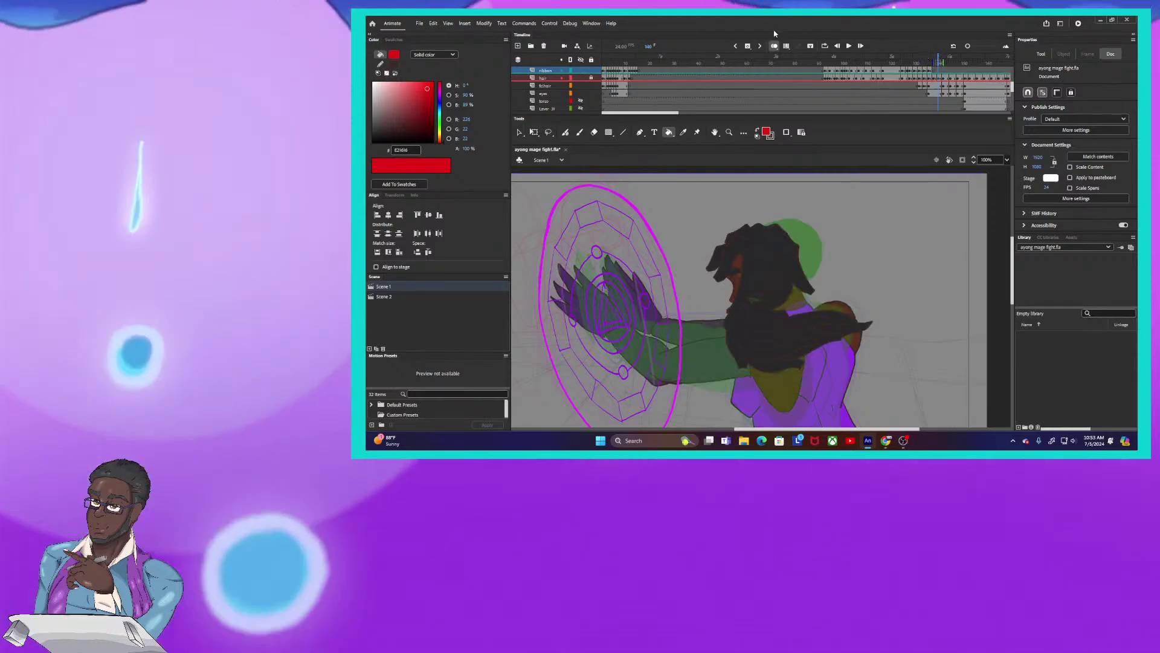
pyautogui.click(941, 63)
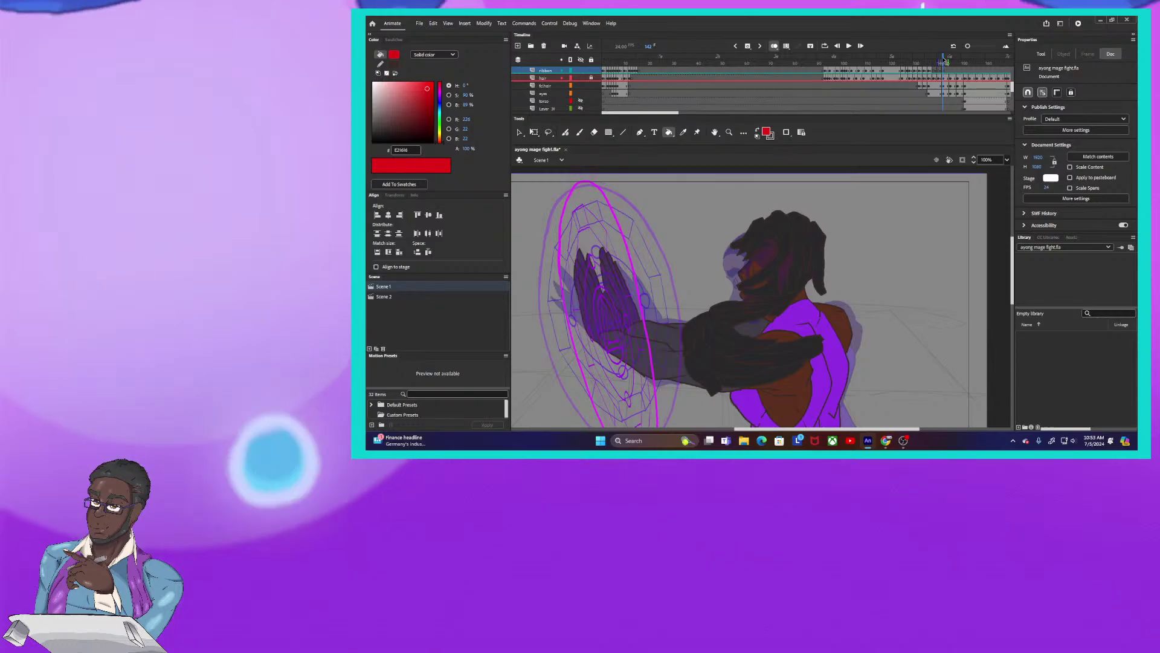
pyautogui.press('.')
pyautogui.press('.')
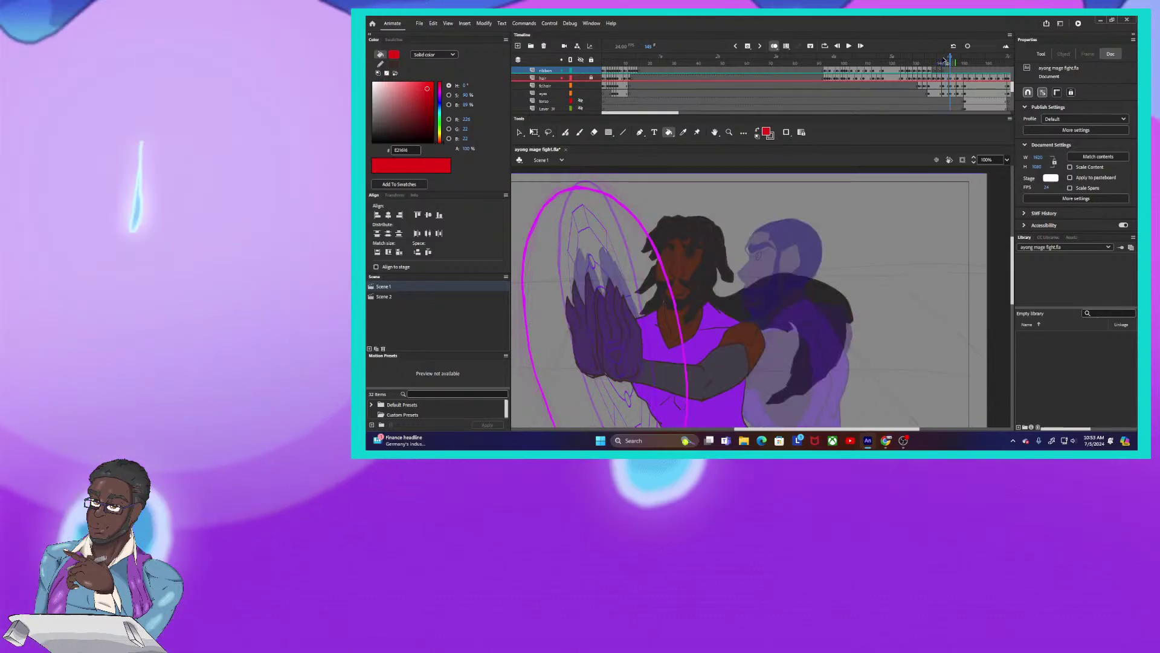
pyautogui.press(',')
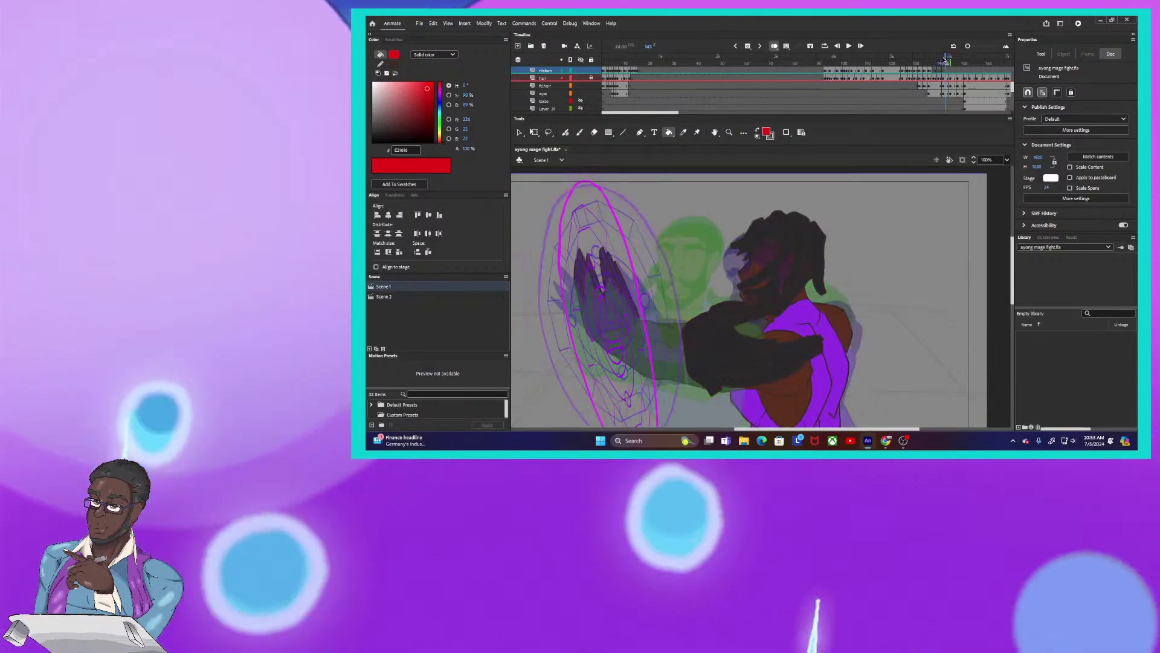
pyautogui.press('.')
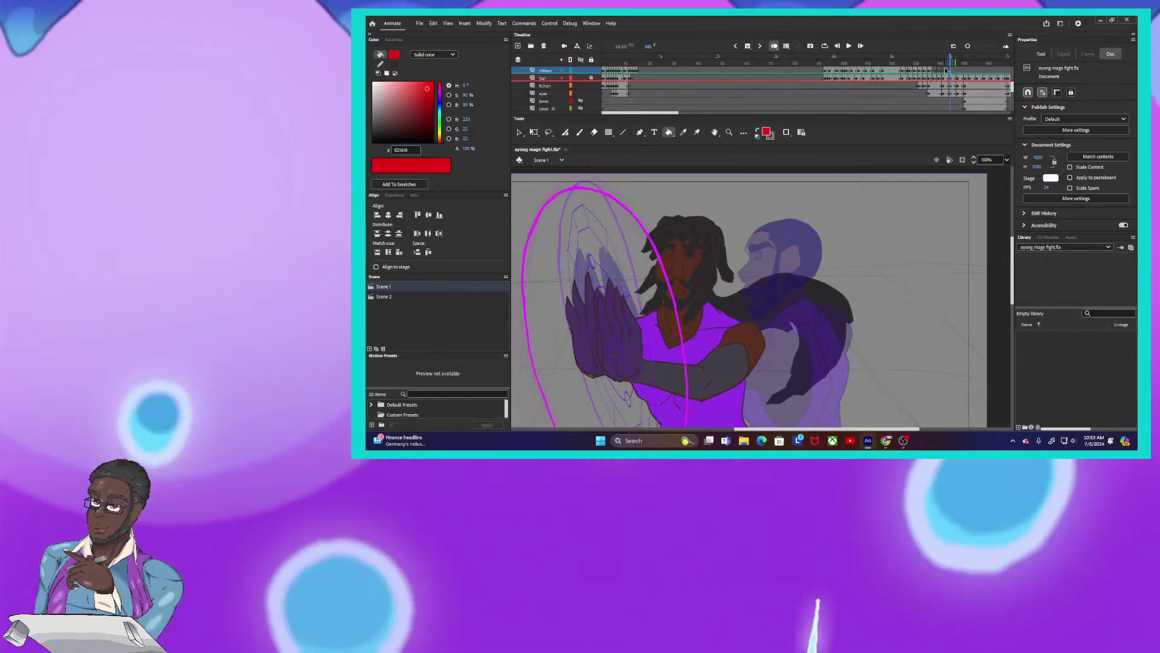
pyautogui.press(',')
pyautogui.press(',')
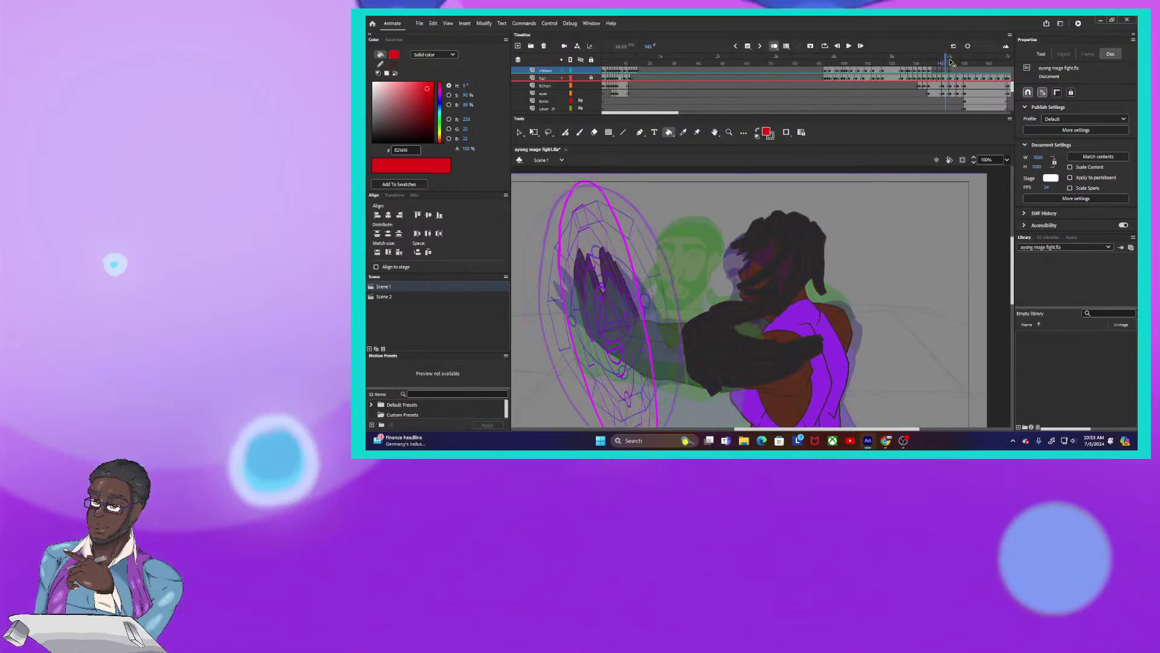
pyautogui.press('.')
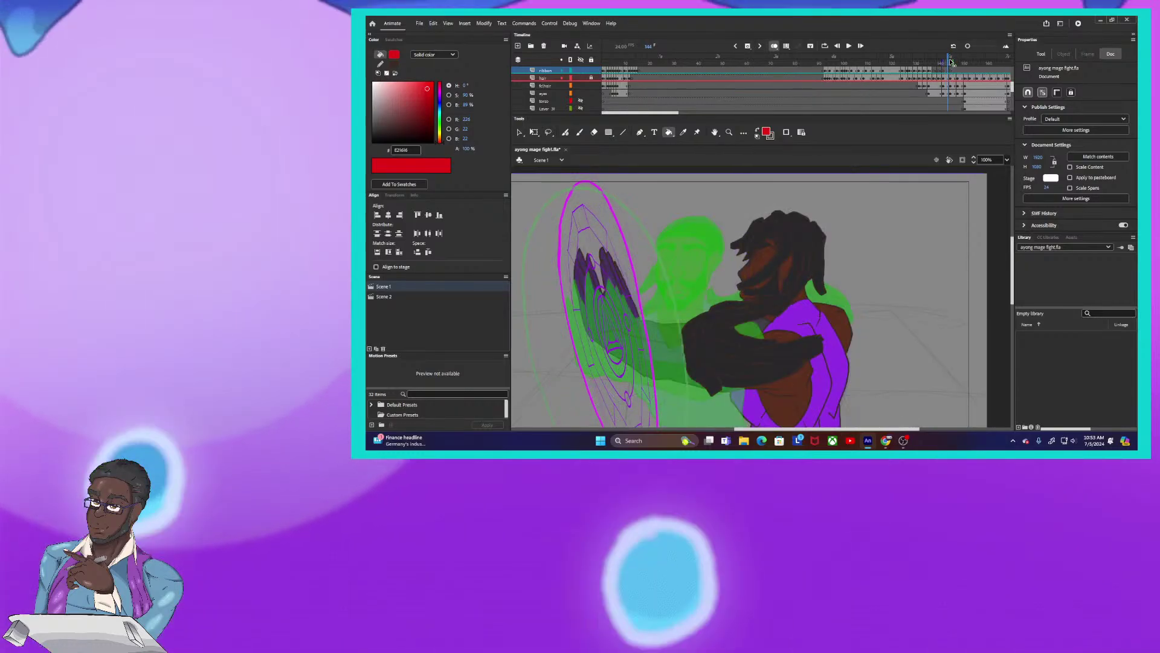
pyautogui.press(',')
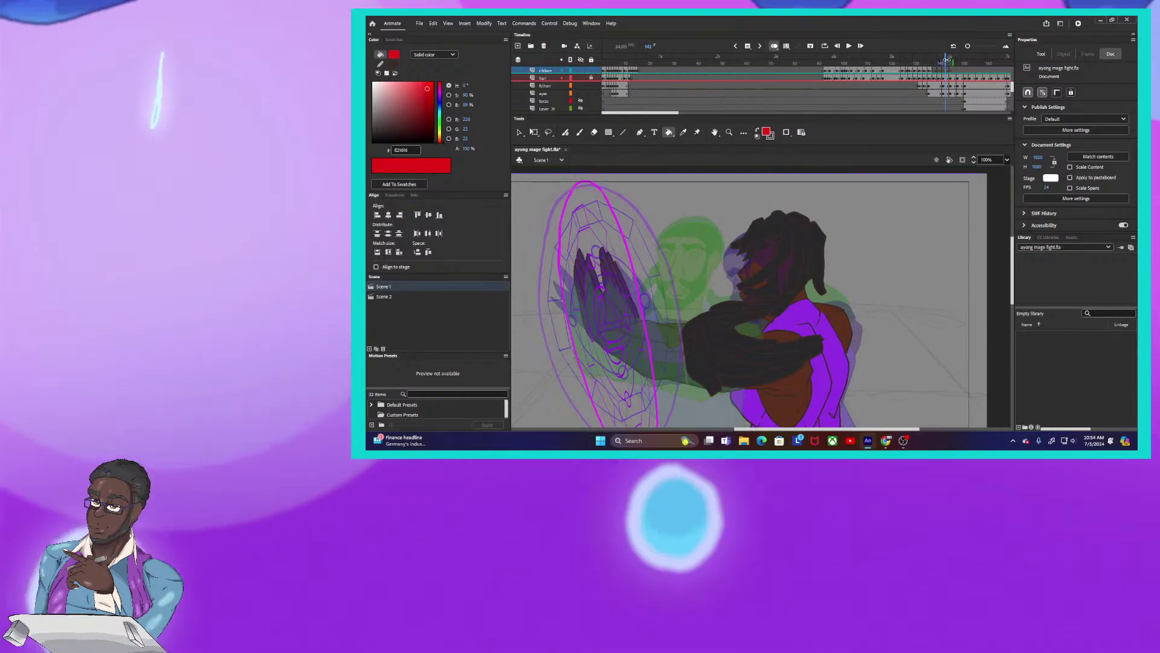
pyautogui.press('.')
pyautogui.press('.')
pyautogui.press('.')
pyautogui.press('.')
pyautogui.press('.')
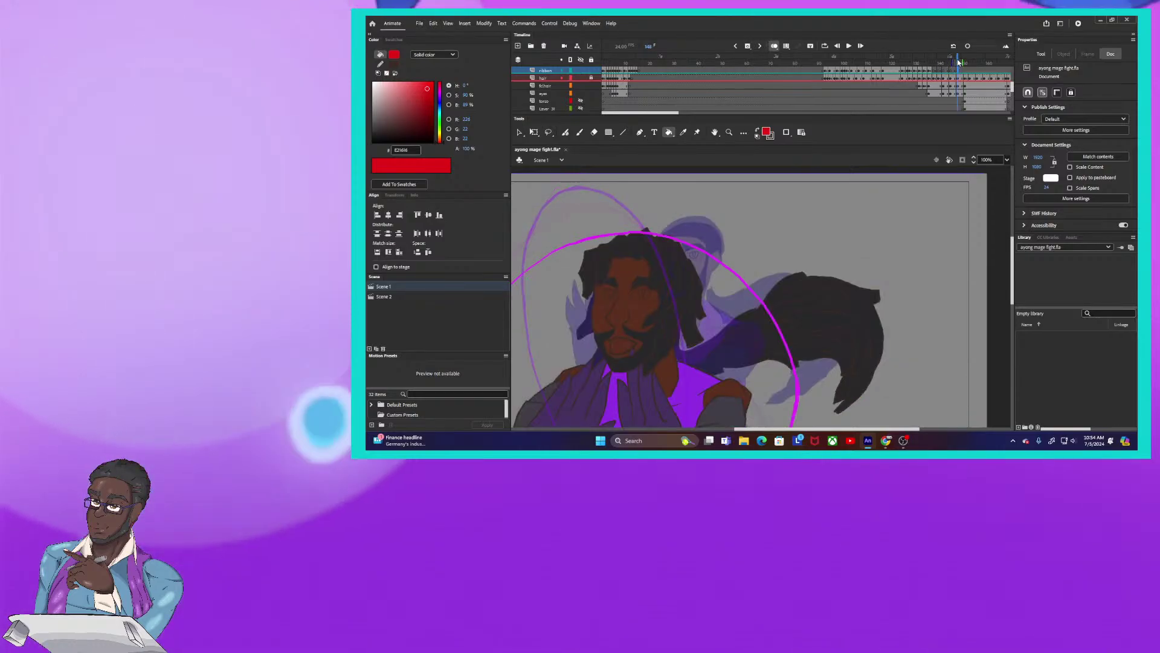
pyautogui.press('.')
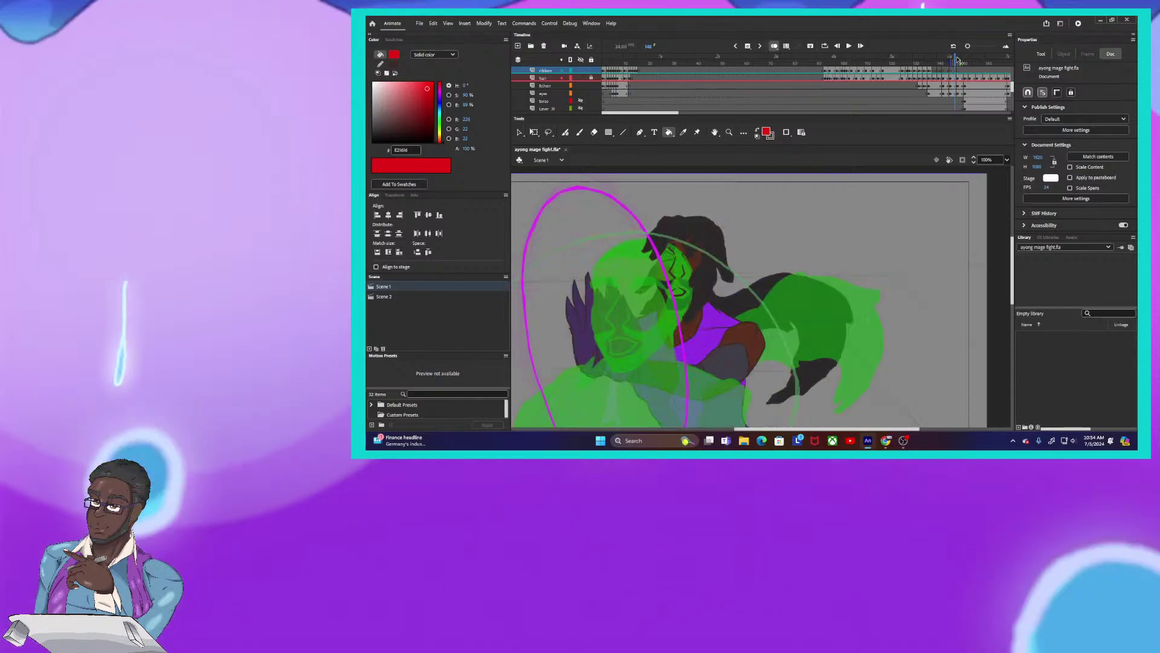
pyautogui.press('.')
pyautogui.press('.')
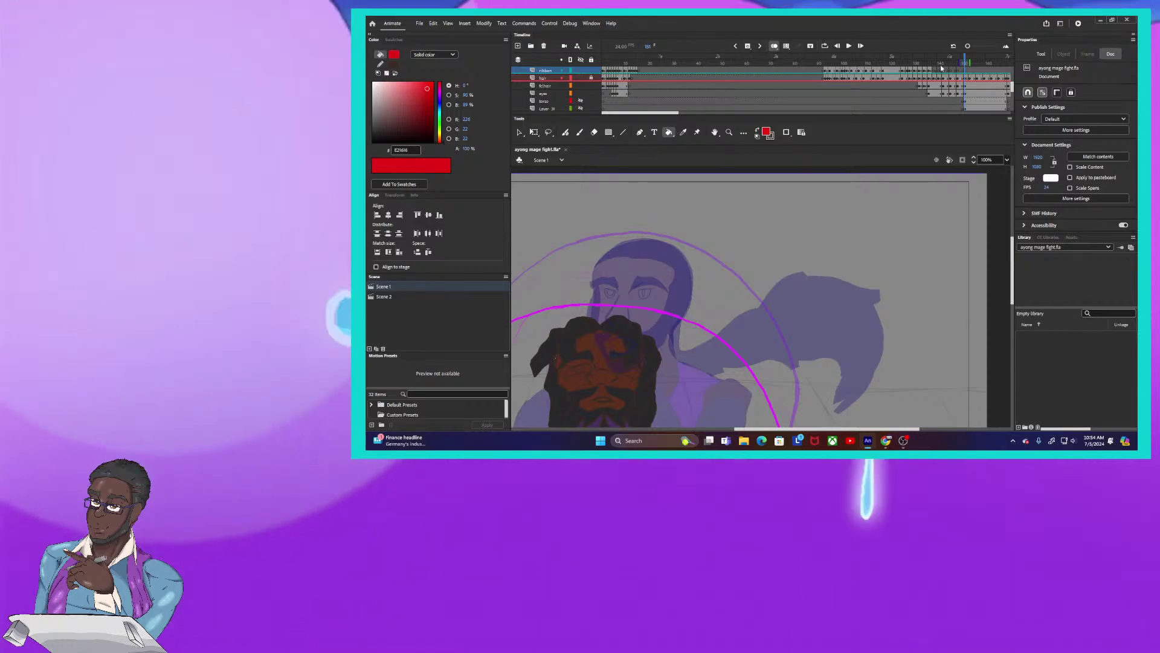
# Scrub back to the small red knot and replay the turning drawings to check where the hair covers the ribbon
pyautogui.press(',')
pyautogui.press(',')
pyautogui.press(',')
pyautogui.press(',')
pyautogui.press(',')
pyautogui.press(',')
pyautogui.press(',')
pyautogui.press(',')
pyautogui.press(',')
pyautogui.press(',')
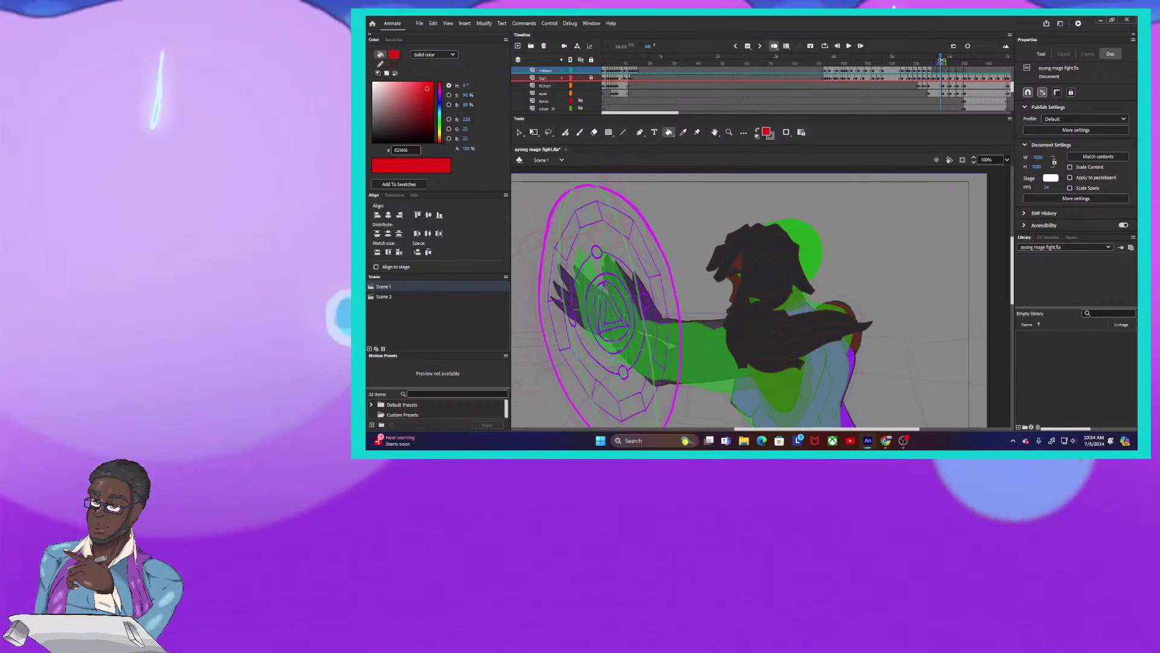
pyautogui.press(',')
pyautogui.press(',')
pyautogui.press(',')
pyautogui.press(',')
pyautogui.press(',')
pyautogui.press(',')
pyautogui.press(',')
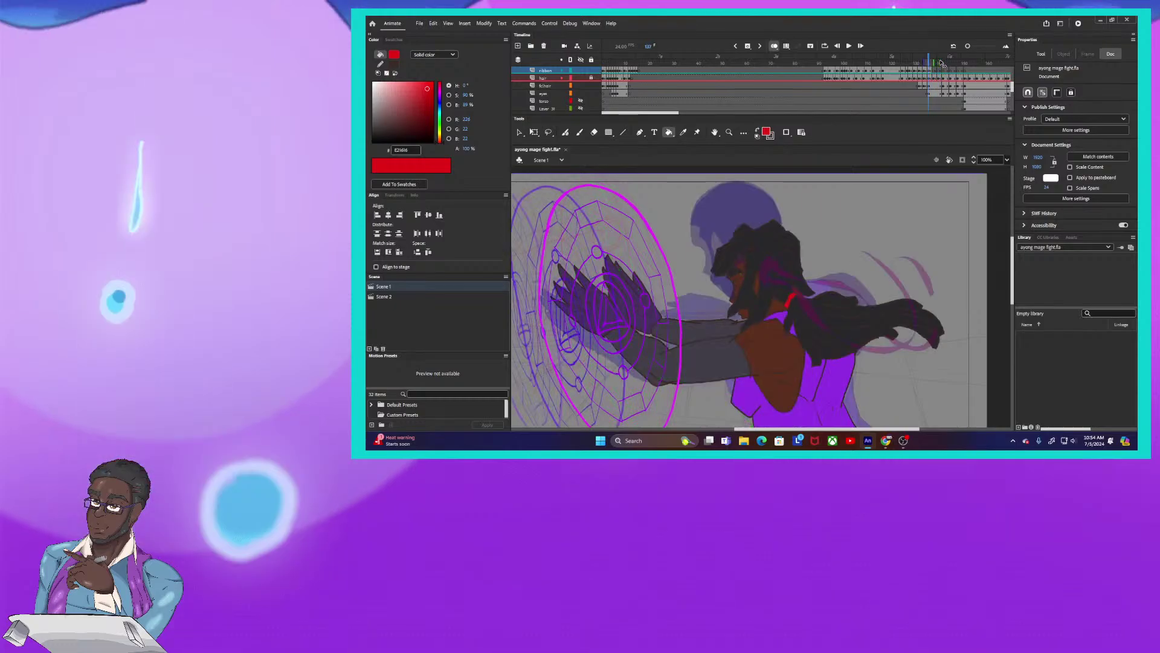
pyautogui.press(',')
pyautogui.press('.')
pyautogui.press('.')
pyautogui.press('.')
pyautogui.press('.')
pyautogui.press('.')
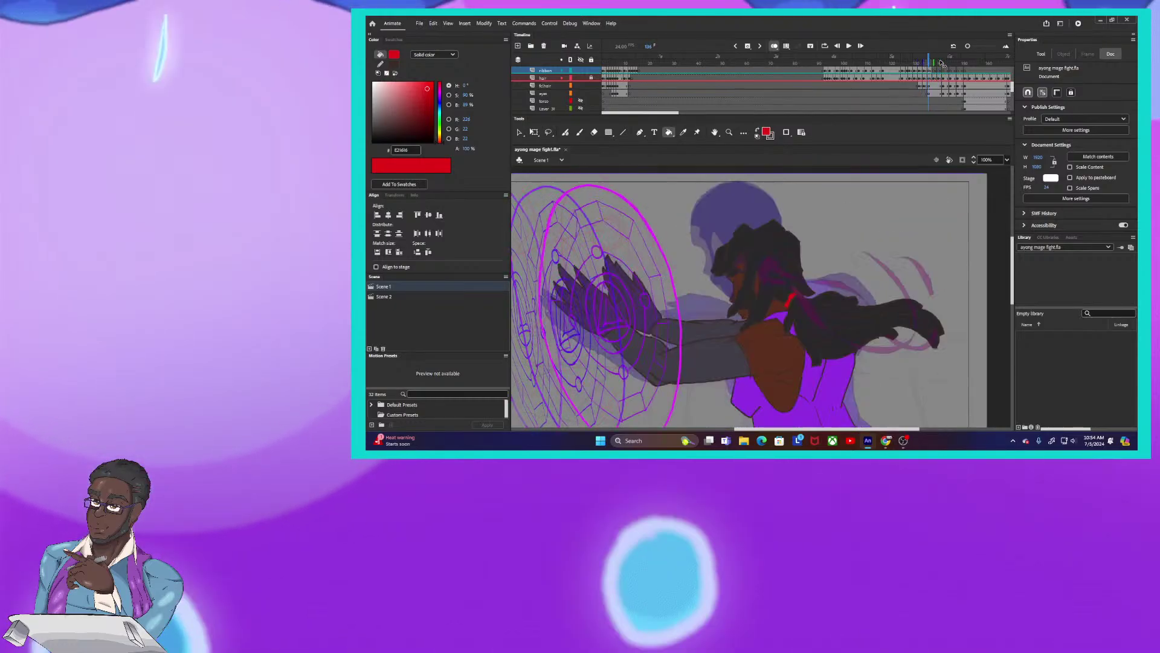
pyautogui.press('.')
pyautogui.press('.')
pyautogui.press('.')
pyautogui.press('.')
pyautogui.press('.')
pyautogui.press('.')
pyautogui.press('.')
pyautogui.press('.')
pyautogui.press('.')
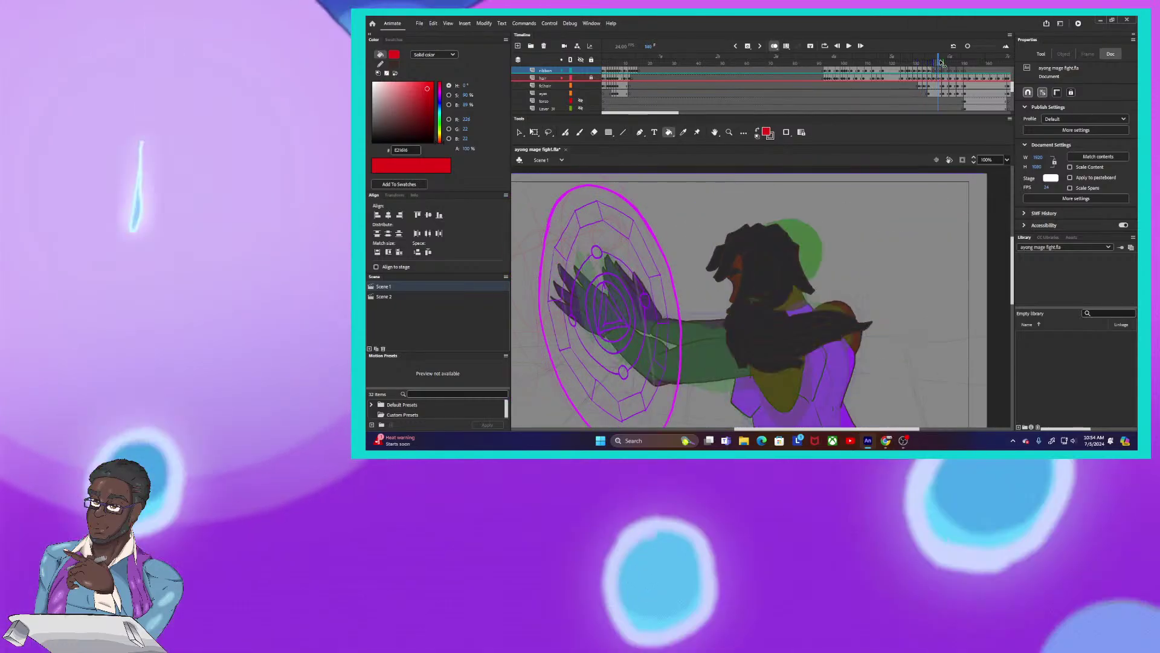
pyautogui.press(',')
pyautogui.press(',')
pyautogui.press(',')
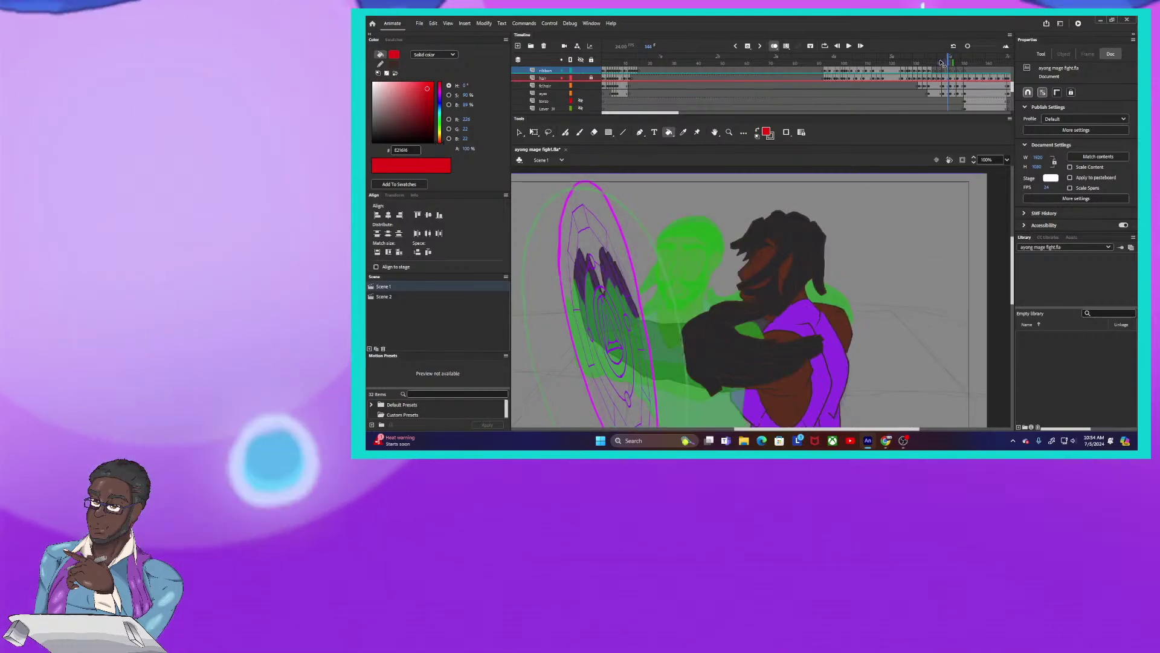
# Step back to the last full ribbon drawing and compare its flow with the following small red knot drawing
pyautogui.click(941, 63)
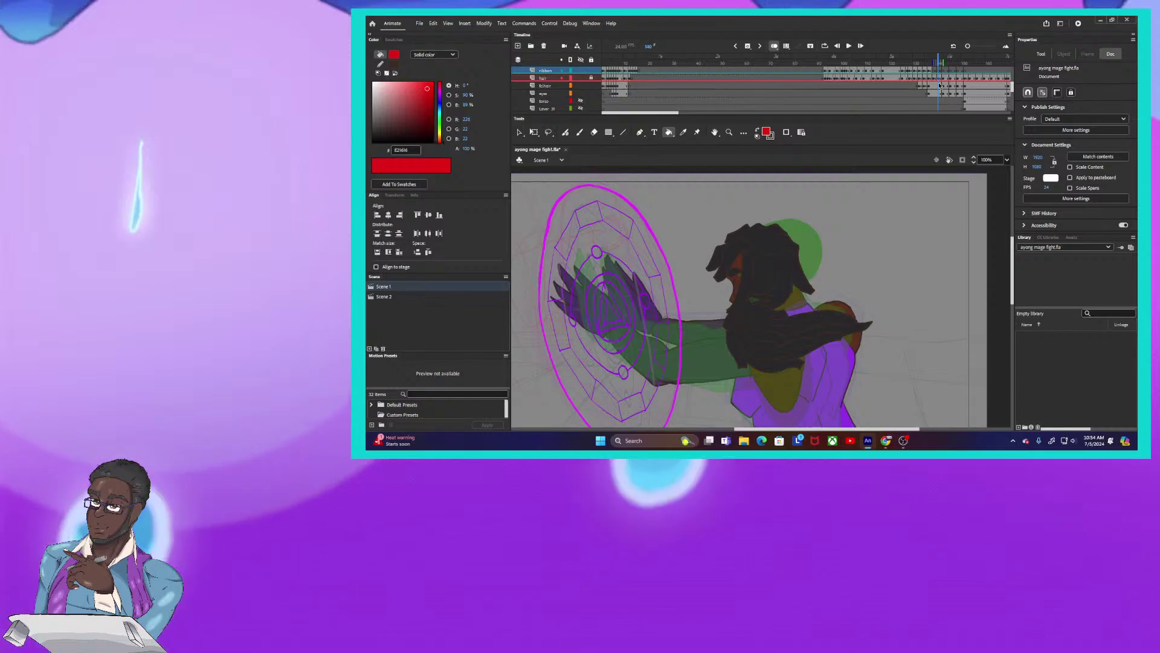
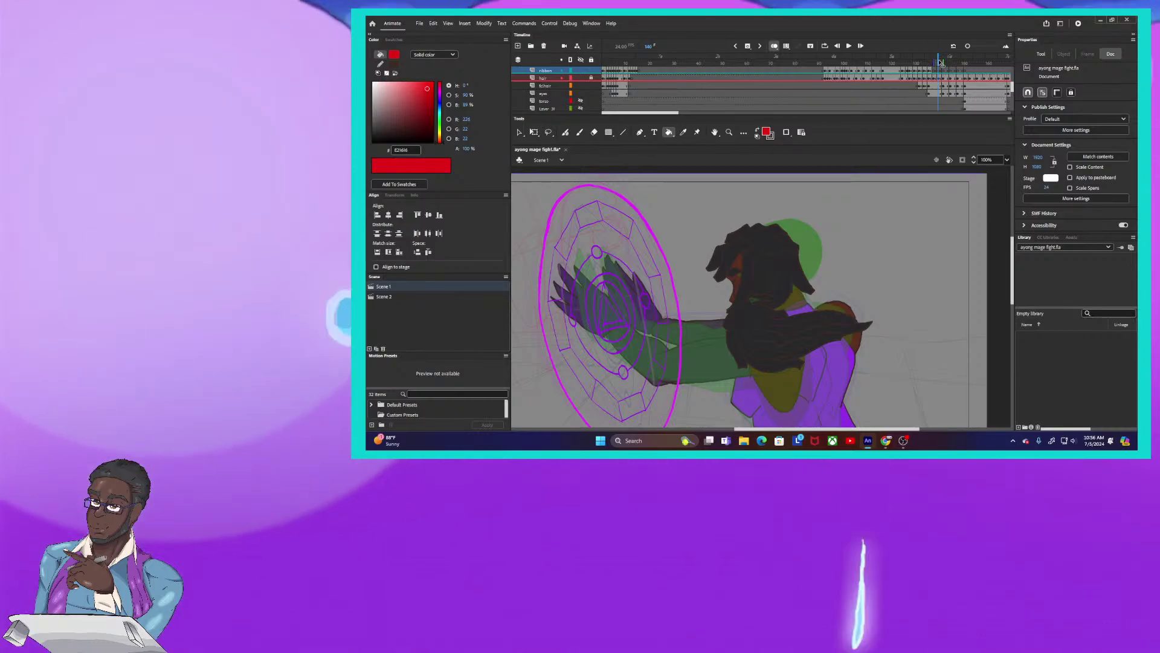
pyautogui.press(',')
pyautogui.press(',')
pyautogui.press(',')
pyautogui.press(',')
pyautogui.press(',')
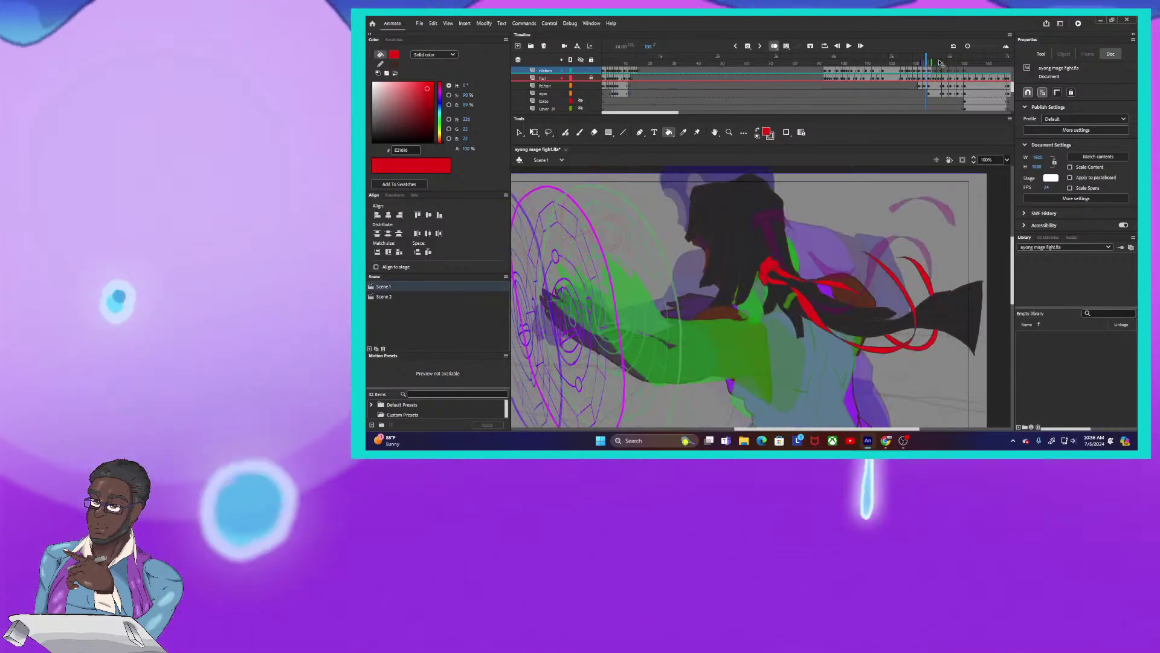
pyautogui.press('.')
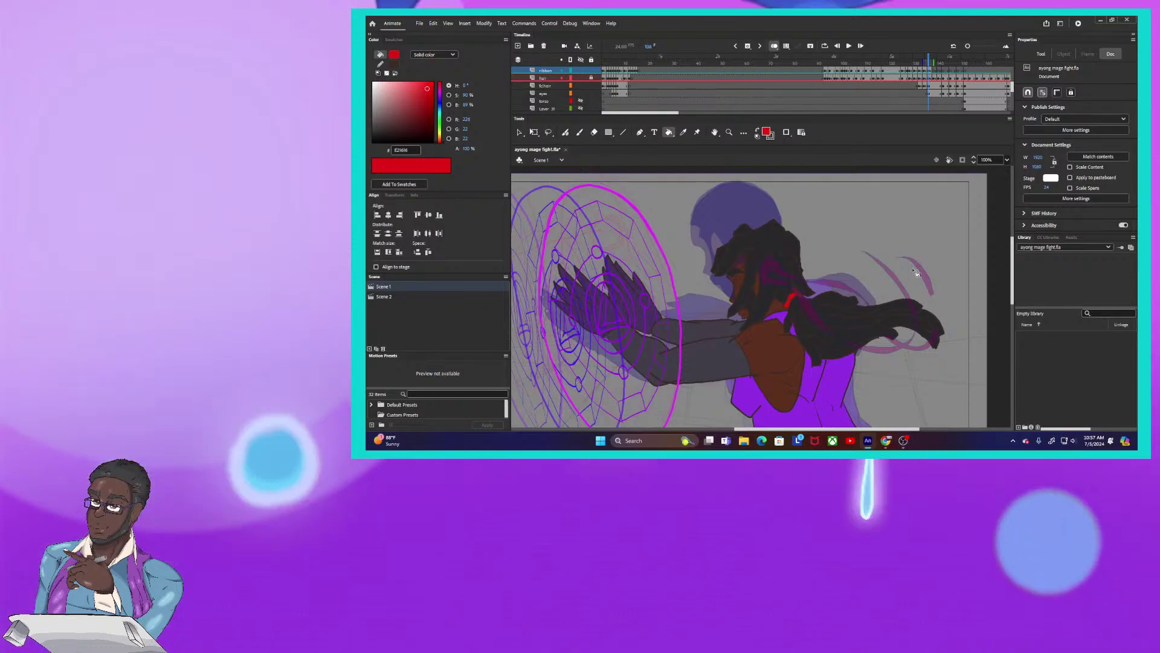
# Step through the turning hair drawings and back to the small red knot to examine how the ponytail moves
pyautogui.click(758, 135)
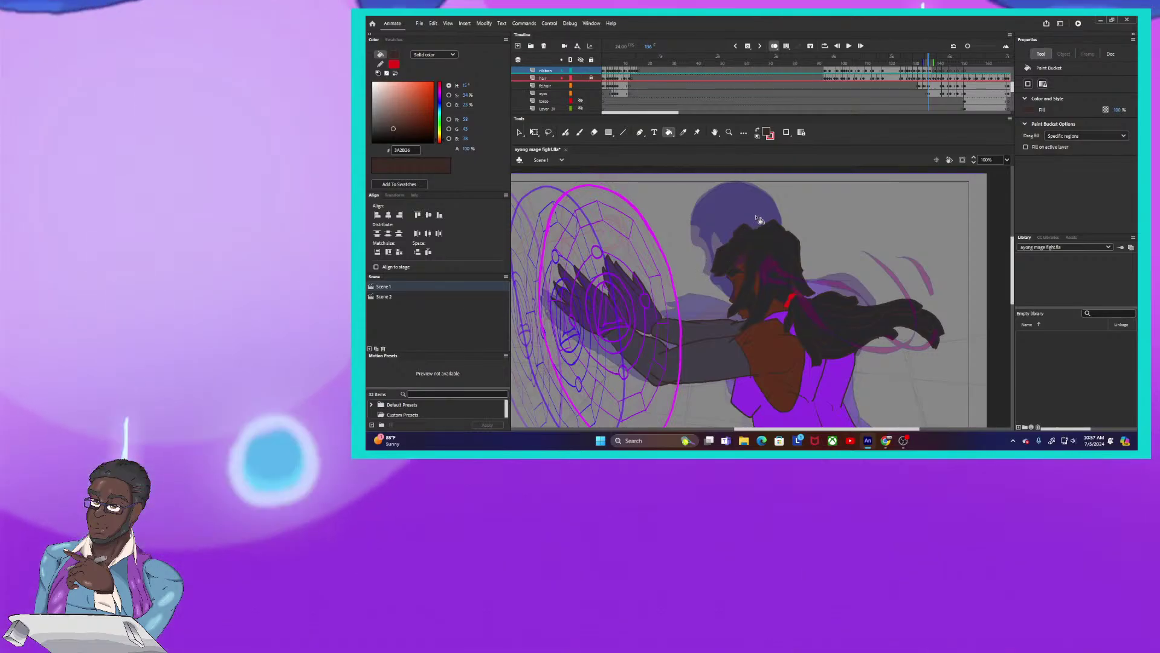
pyautogui.click(933, 62)
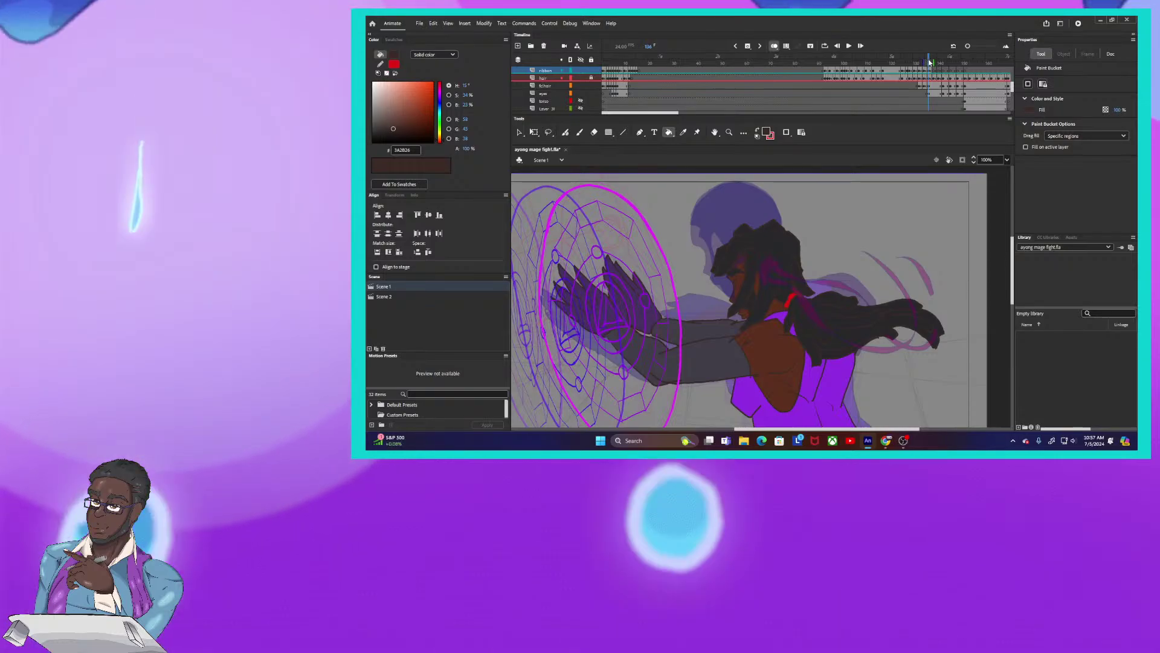
pyautogui.press('.')
pyautogui.press('.')
pyautogui.press('.')
pyautogui.press('.')
pyautogui.press('.')
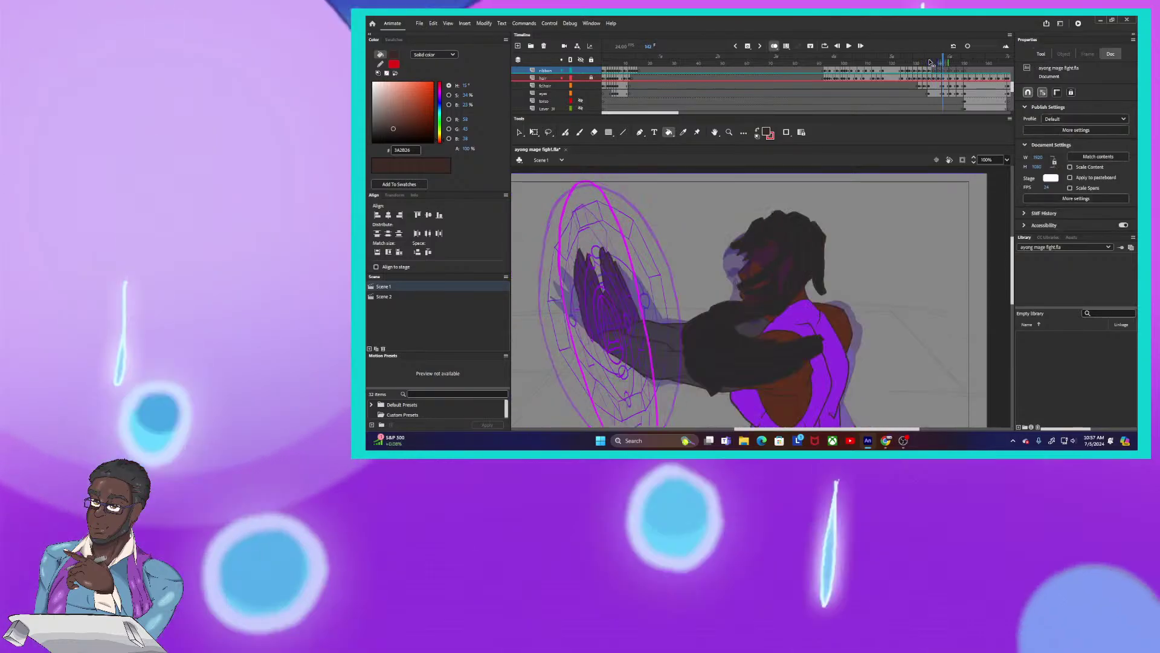
pyautogui.press('.')
pyautogui.press('.')
pyautogui.press('.')
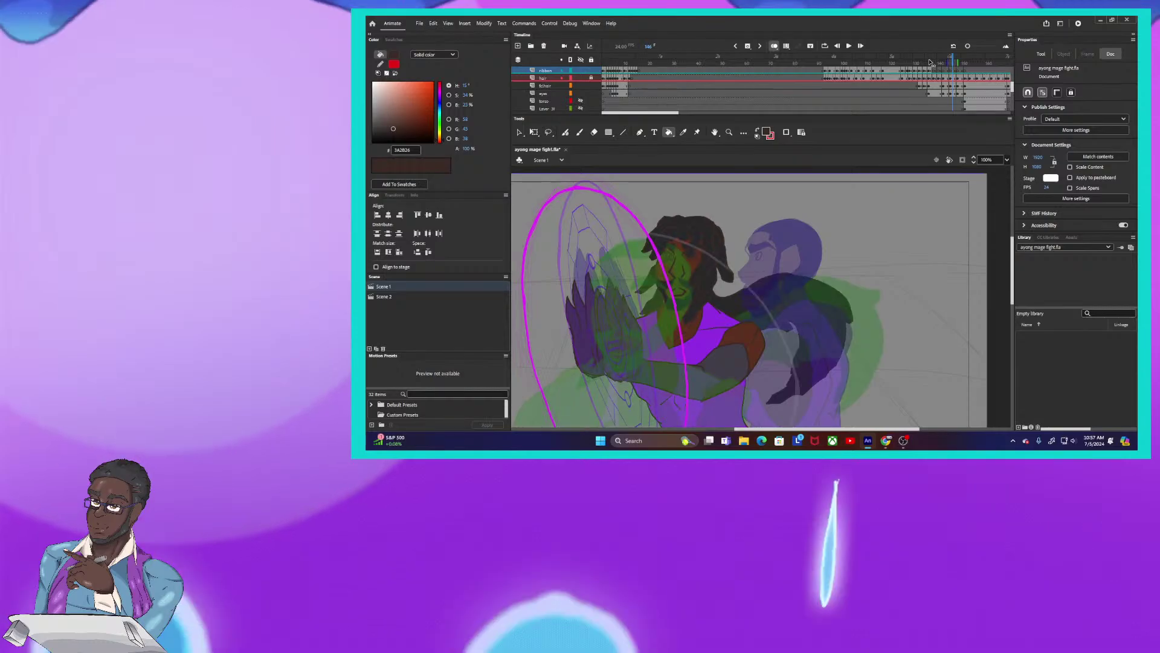
pyautogui.press(',')
pyautogui.press(',')
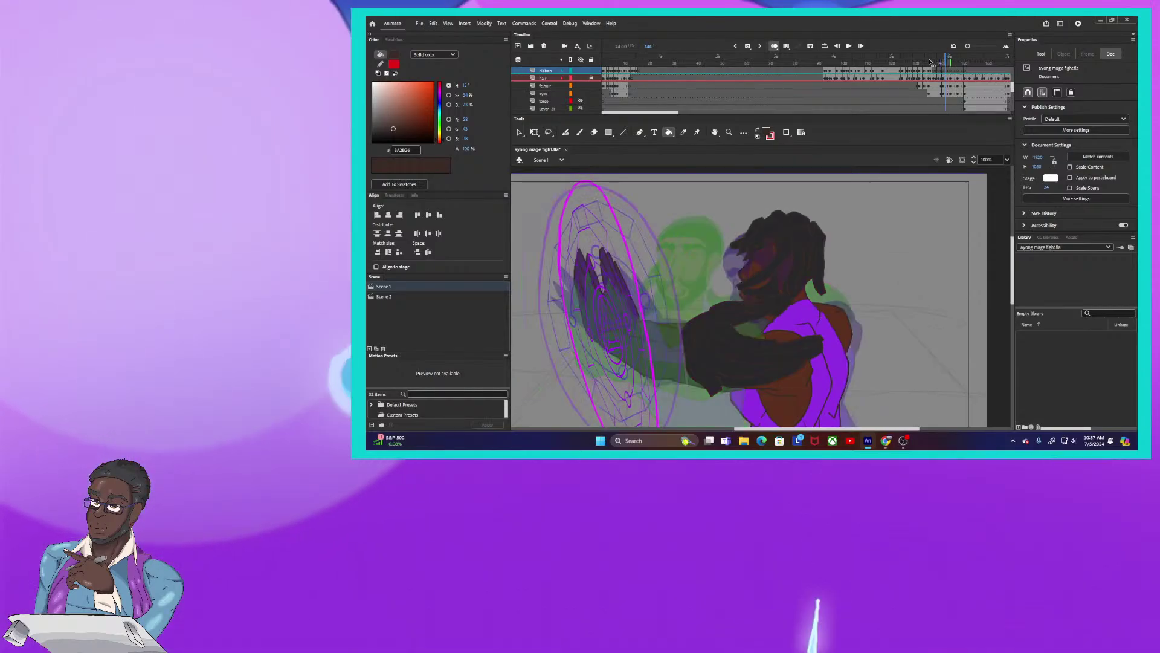
pyautogui.press(',')
pyautogui.press(',')
pyautogui.press(',')
pyautogui.press(',')
pyautogui.press(',')
pyautogui.press(',')
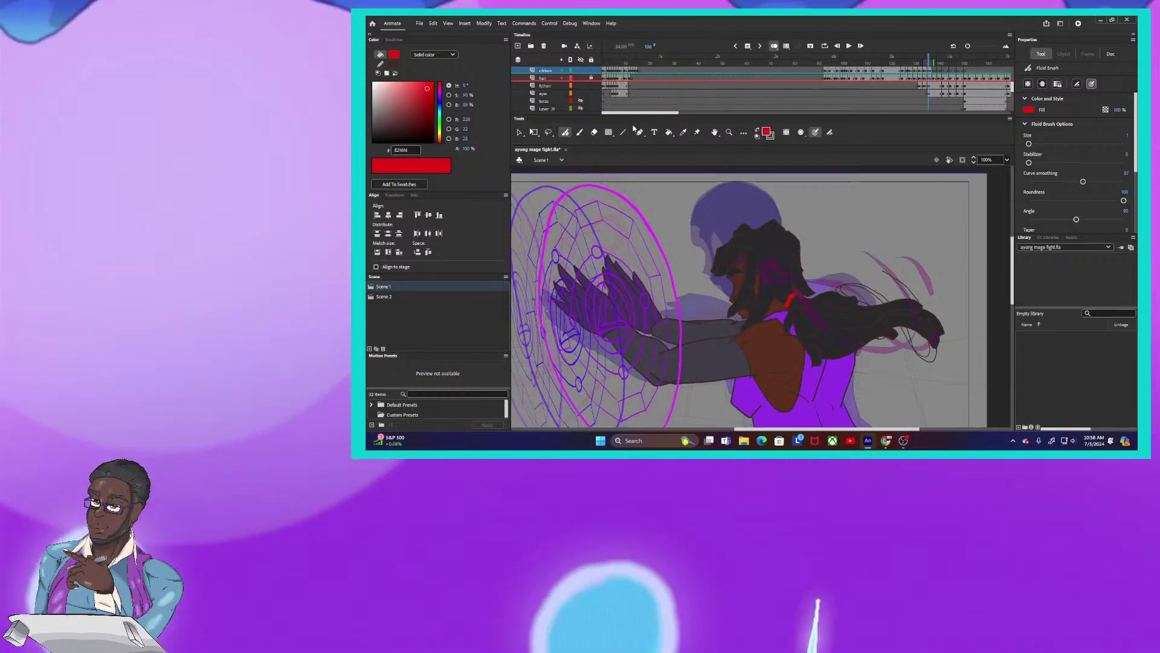
# On the small-knot drawing, touch up the knot's red fill and outline a ribbon tail winding around the ponytail in dark brown
pyautogui.click(669, 131)
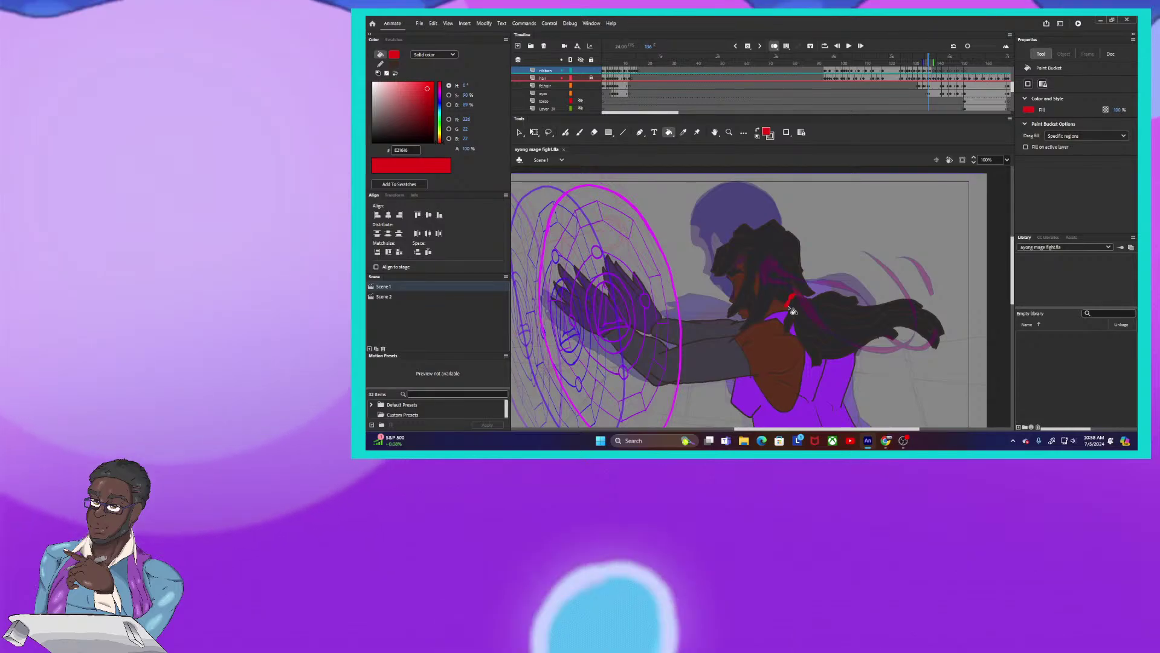
pyautogui.click(793, 311)
pyautogui.click(758, 133)
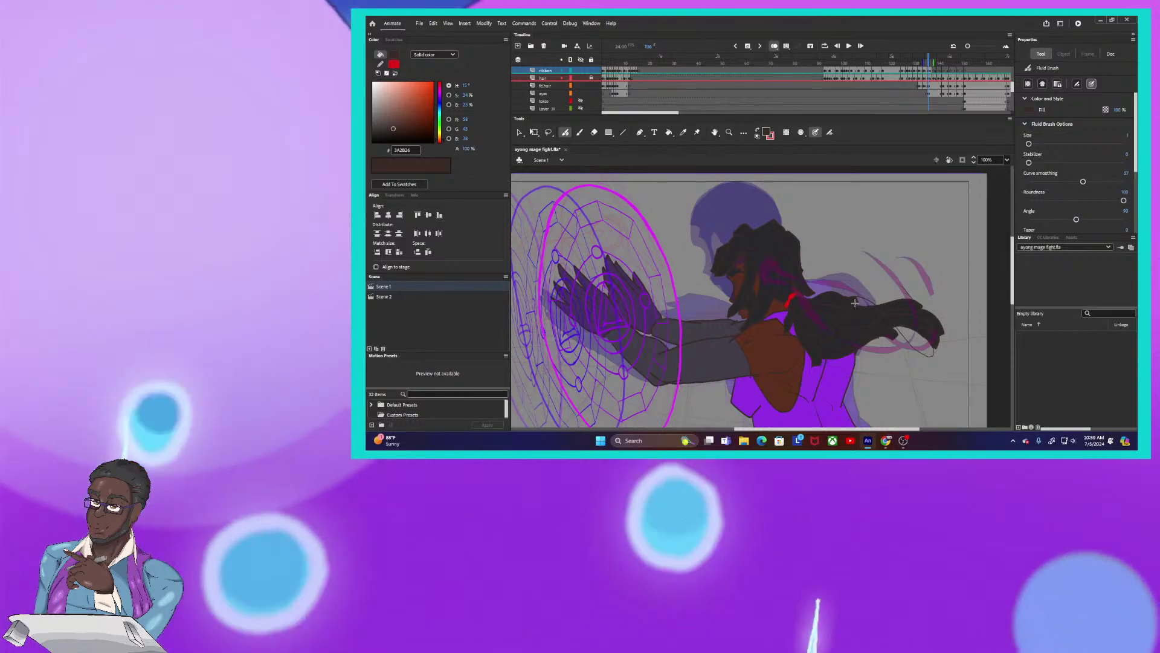
pyautogui.hotkey('ctrl', '=')
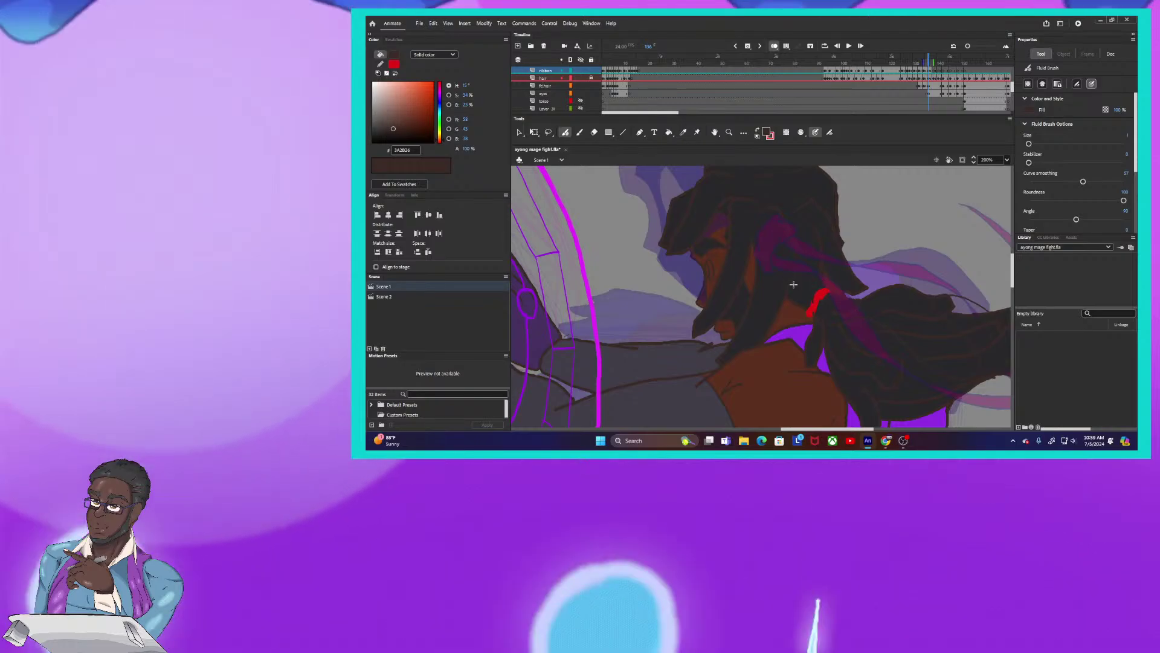
pyautogui.moveTo(821, 257); pyautogui.dragTo(619, 234)
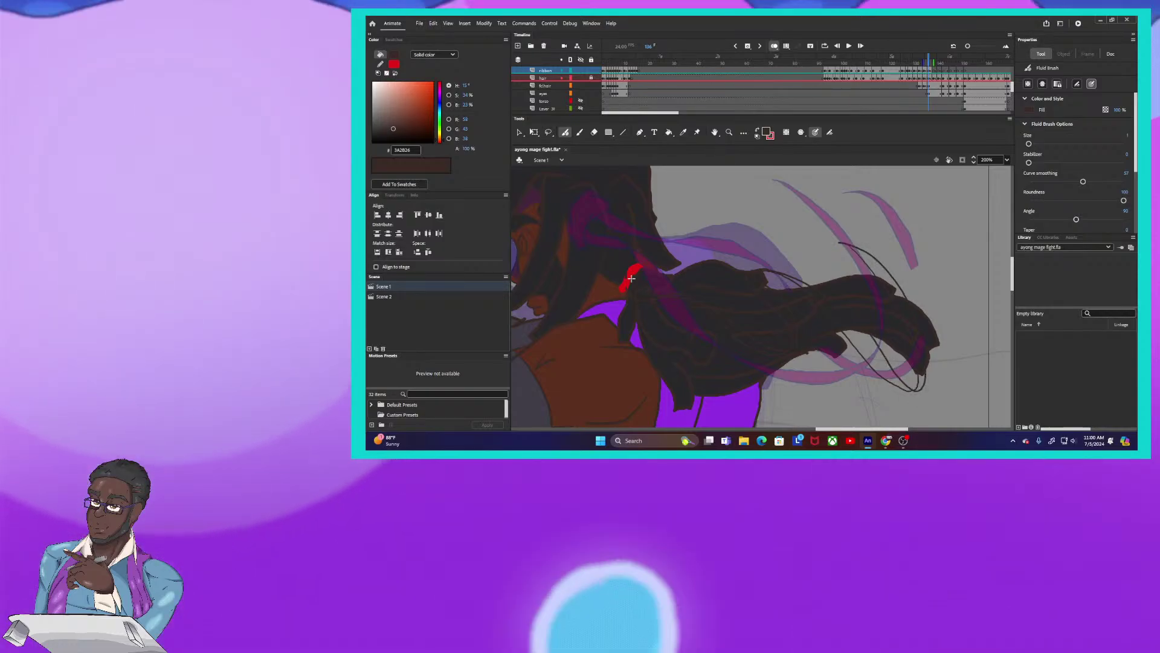
# Fill the knot's loop and every outlined section of the winding ribbon tail with red, out to its tip past the ponytail
pyautogui.click(758, 128)
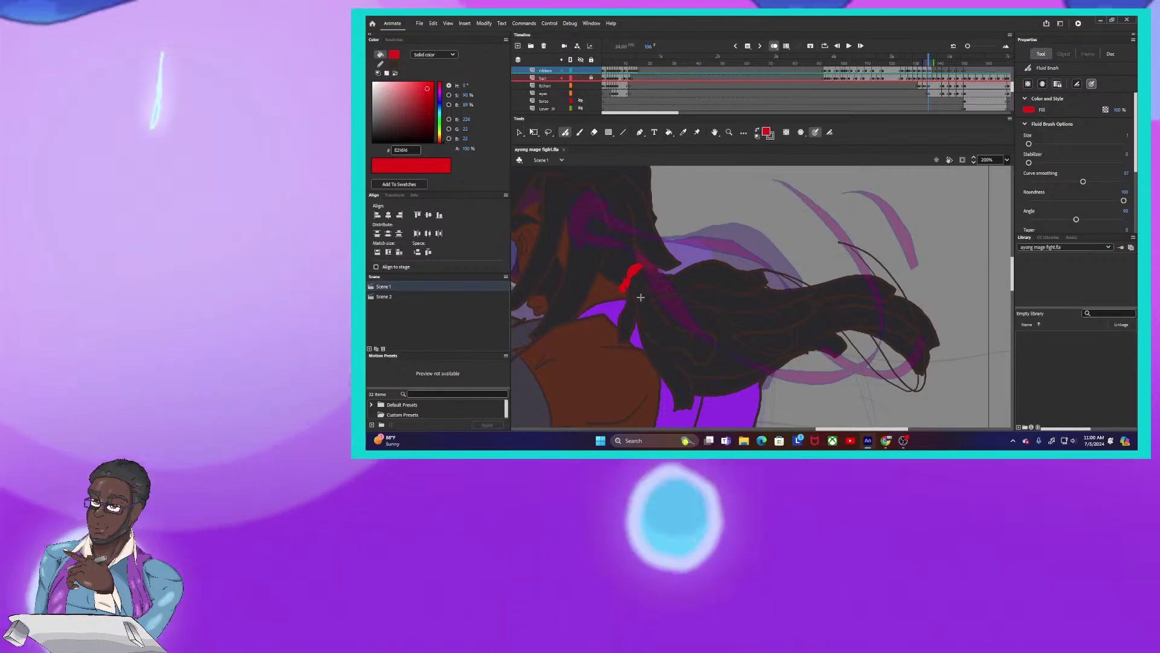
pyautogui.click(670, 133)
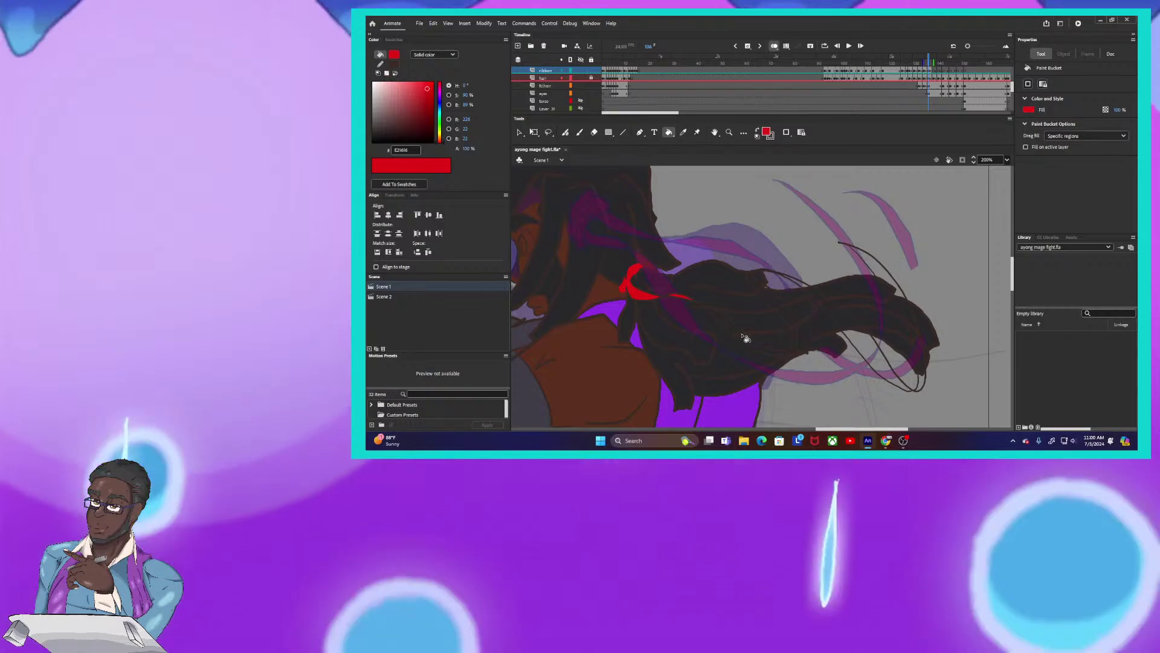
pyautogui.click(746, 337)
pyautogui.click(777, 302)
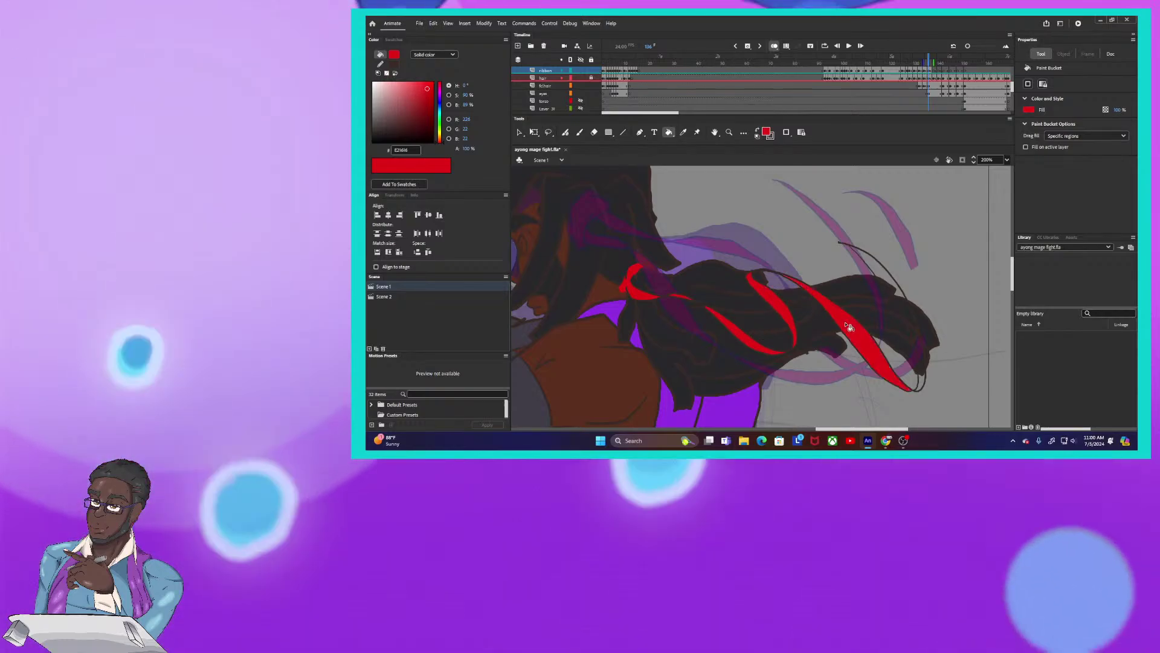
pyautogui.click(909, 375)
pyautogui.click(922, 368)
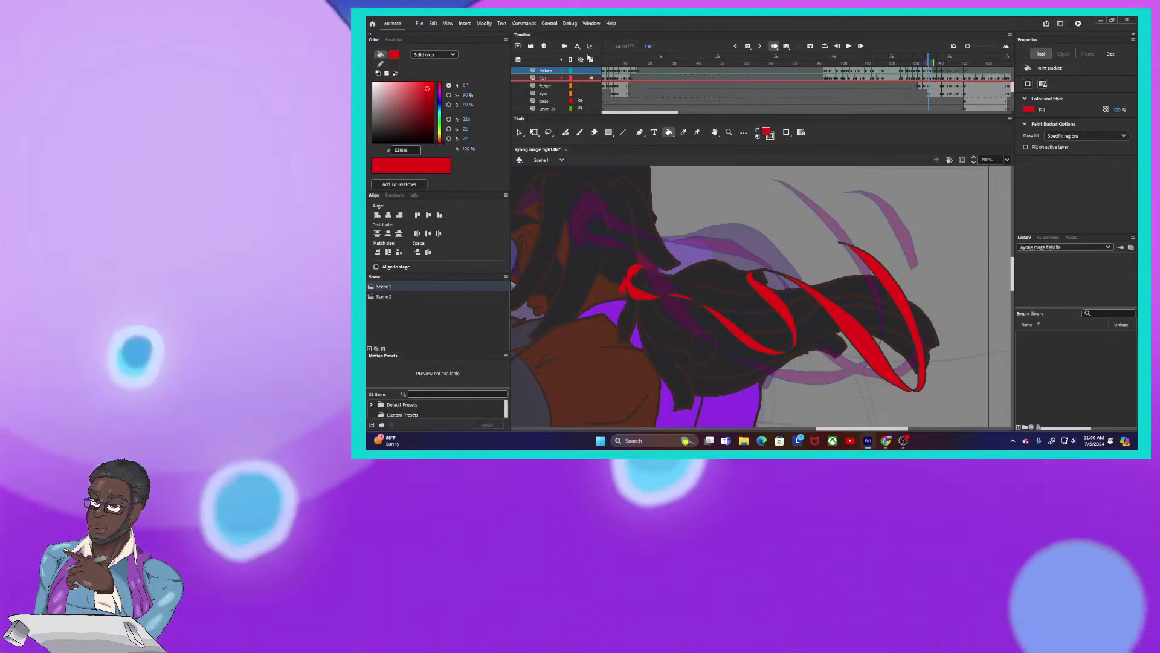
pyautogui.click(570, 132)
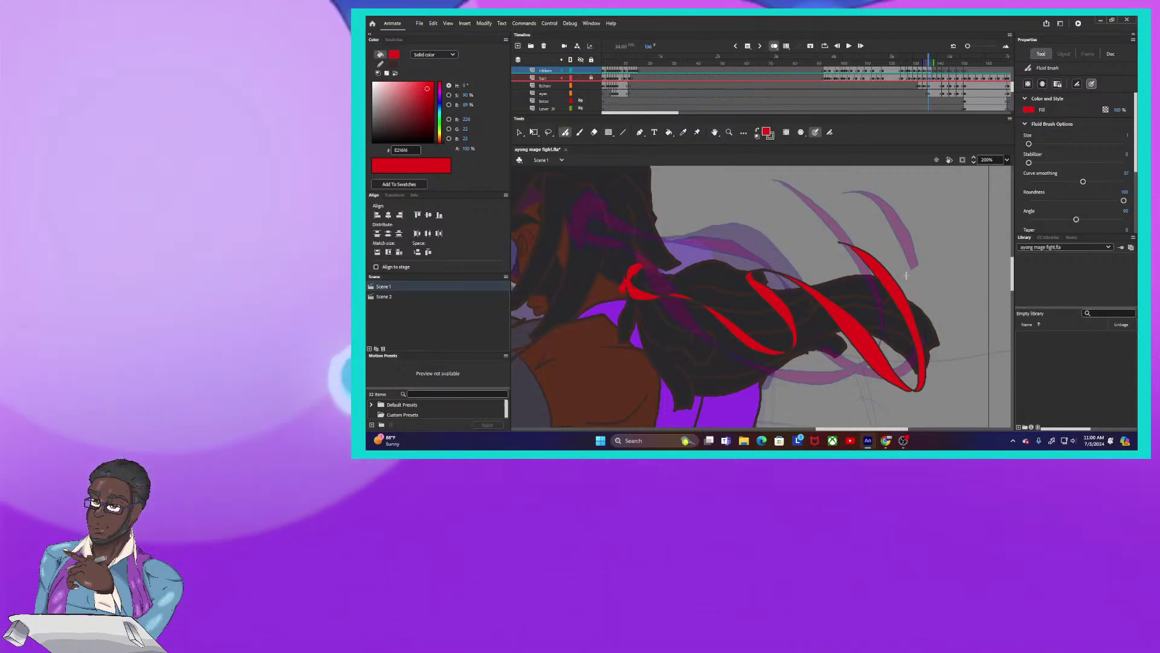
pyautogui.moveTo(928, 290); pyautogui.dragTo(965, 341)
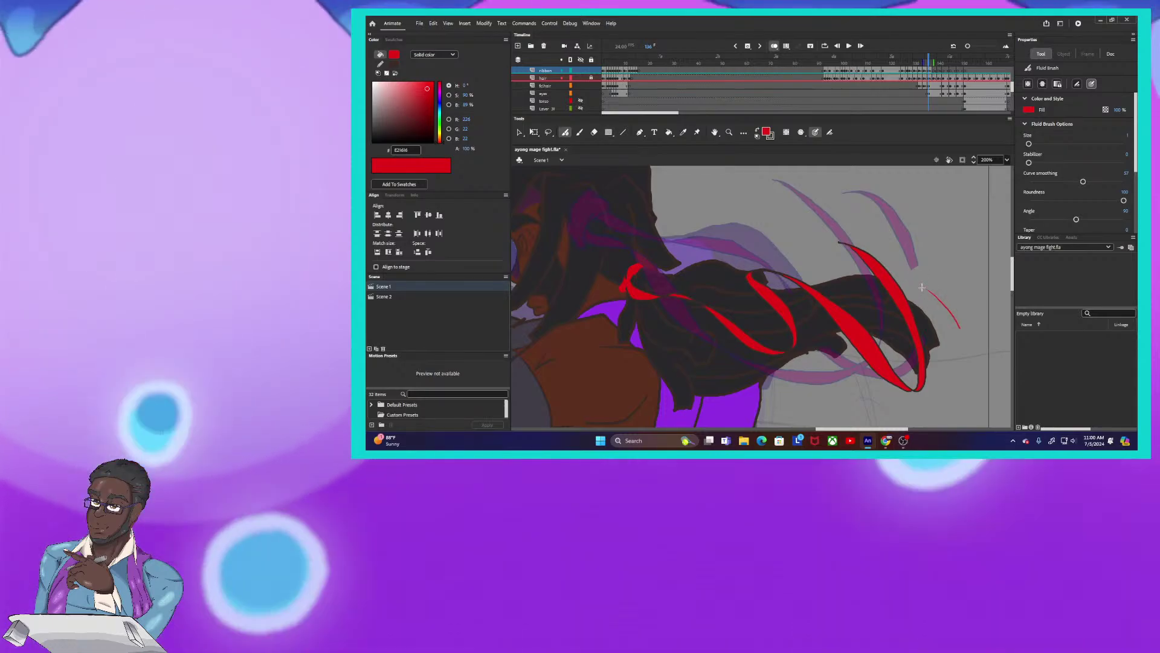
pyautogui.moveTo(922, 287); pyautogui.dragTo(965, 336)
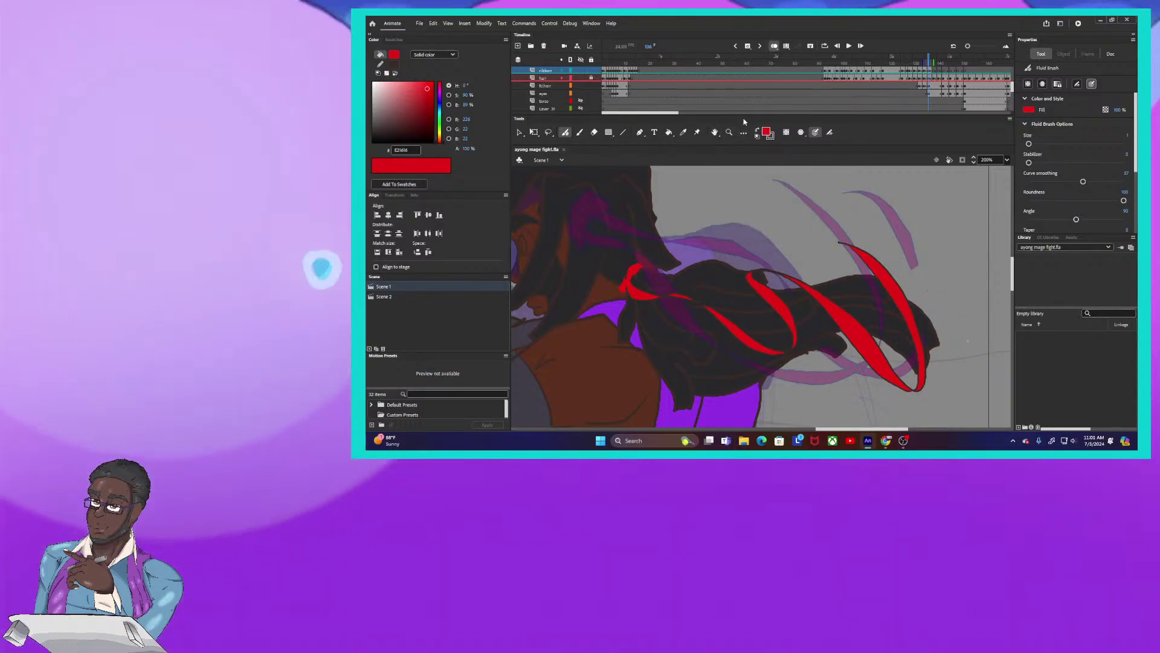
# Outline a second ribbon tail in dark brown, looping over the ponytail's upper edge and curling out beyond the hair tip
pyautogui.click(757, 130)
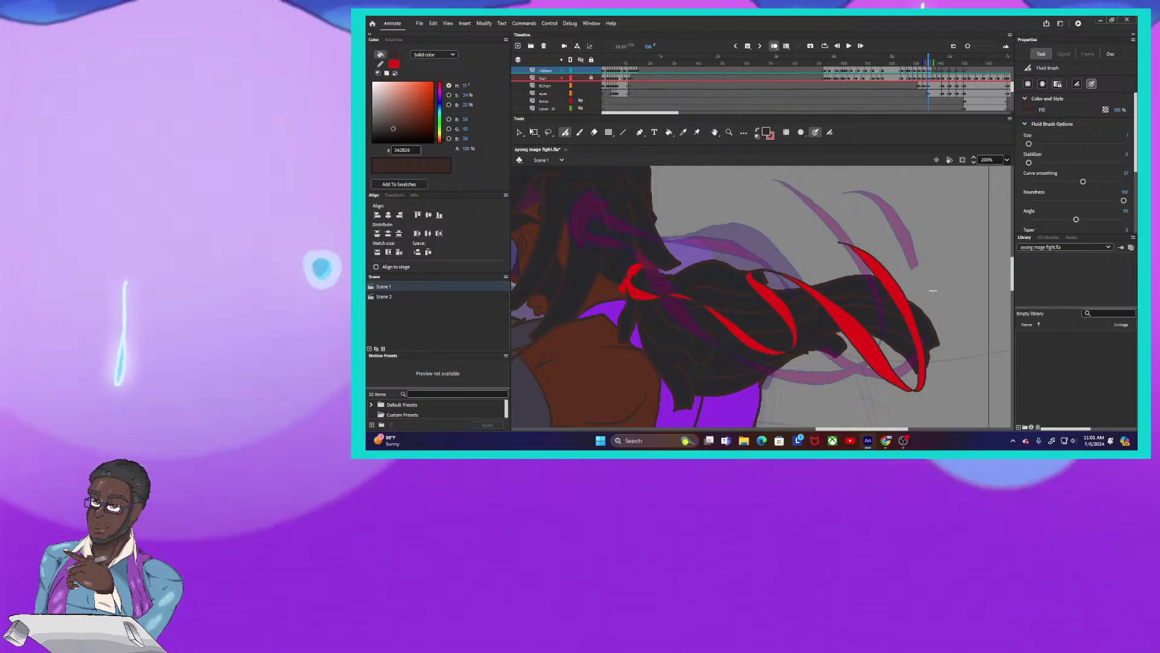
pyautogui.moveTo(933, 292)
pyautogui.mouseDown()
pyautogui.moveTo(969, 321)
pyautogui.moveTo(981, 353)
pyautogui.moveTo(965, 363)
pyautogui.mouseUp()
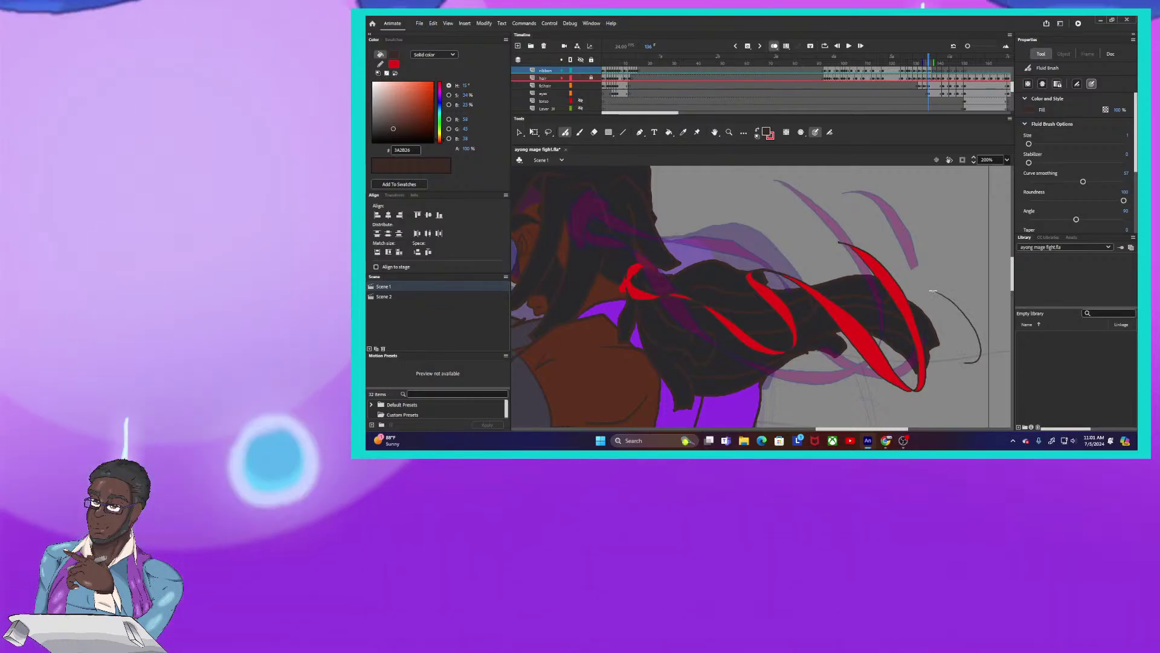
pyautogui.moveTo(911, 335)
pyautogui.mouseDown()
pyautogui.moveTo(847, 278)
pyautogui.moveTo(774, 251)
pyautogui.mouseUp()
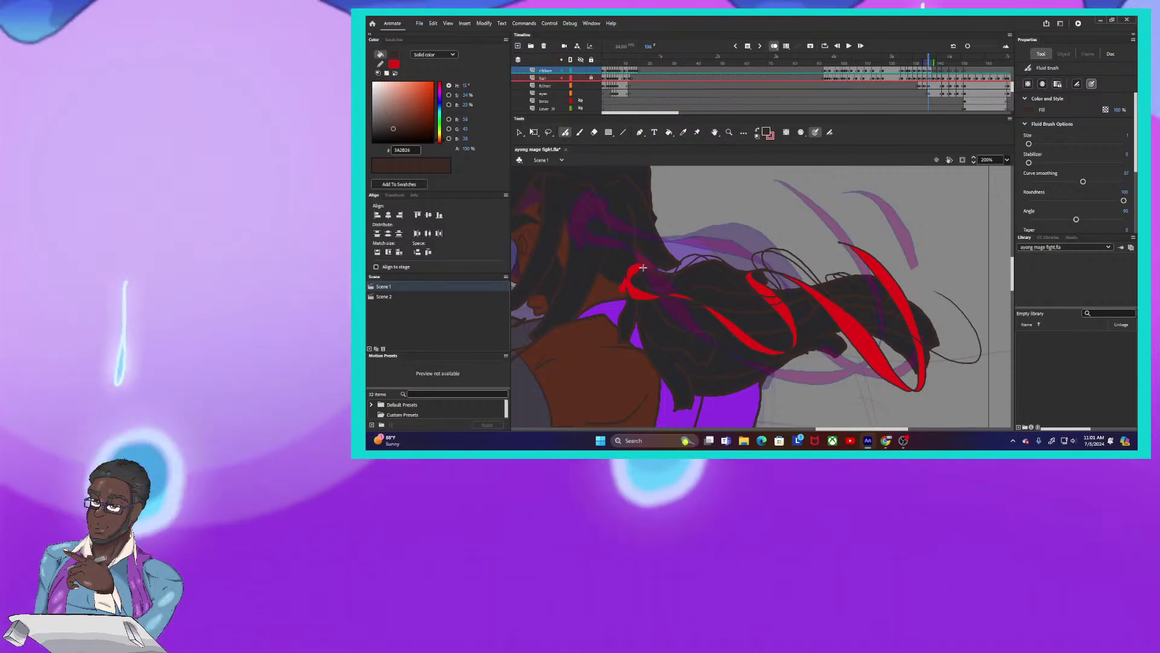
pyautogui.moveTo(924, 364)
pyautogui.mouseDown()
pyautogui.moveTo(969, 385)
pyautogui.moveTo(940, 286)
pyautogui.mouseUp()
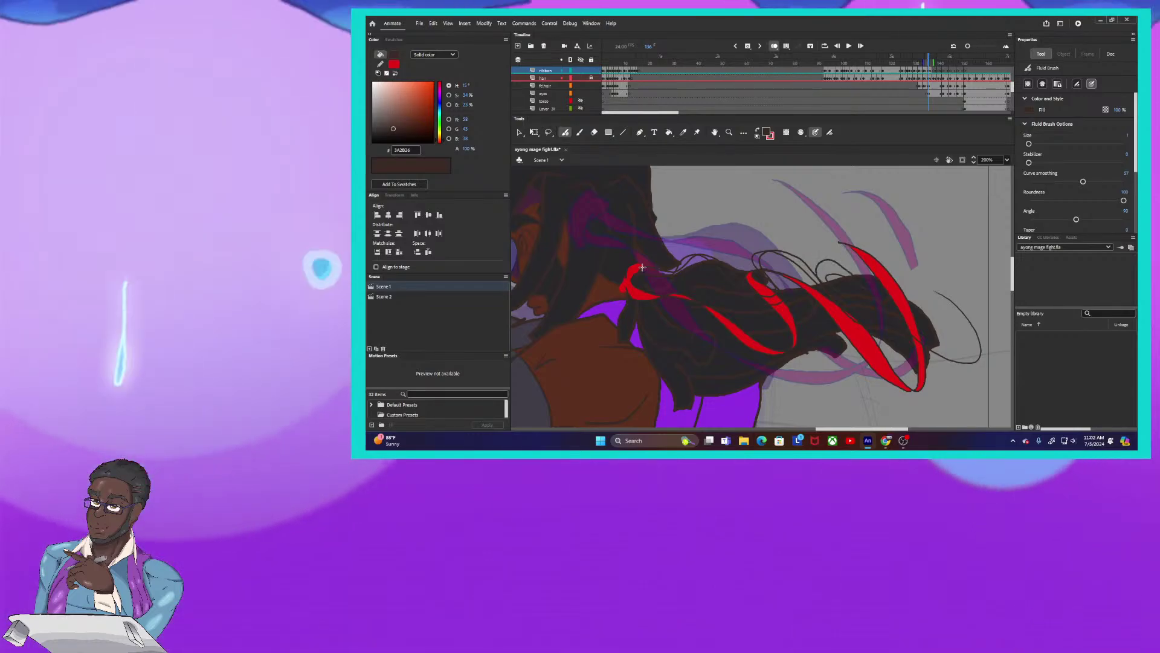
pyautogui.moveTo(930, 358); pyautogui.dragTo(985, 364)
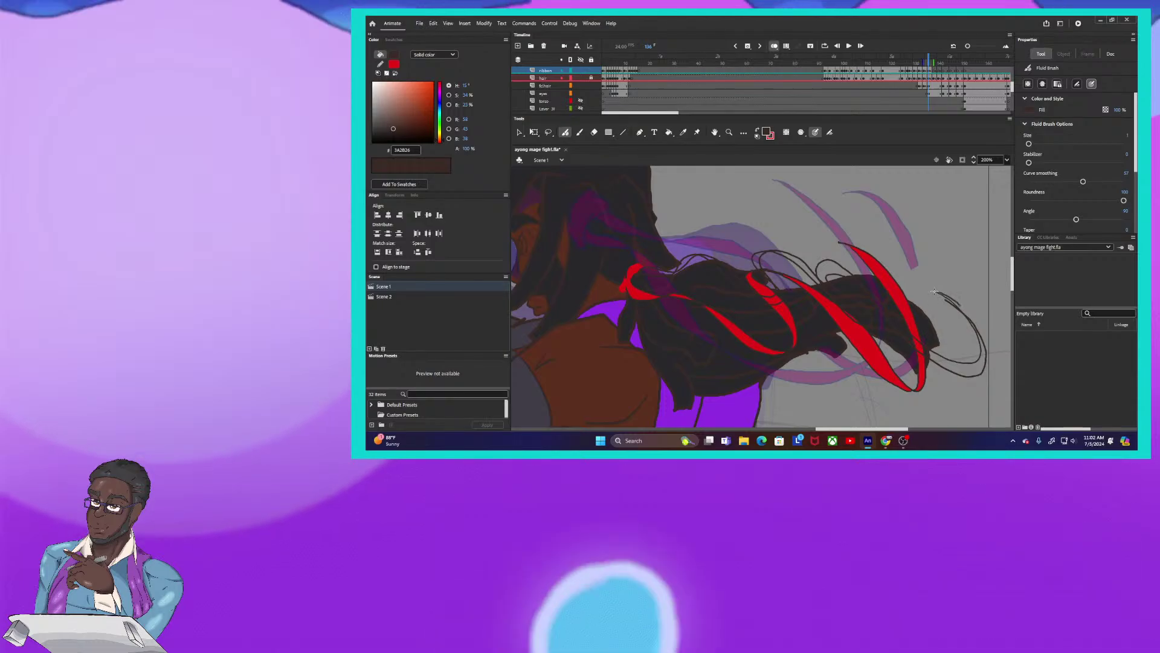
pyautogui.moveTo(935, 292); pyautogui.dragTo(991, 361)
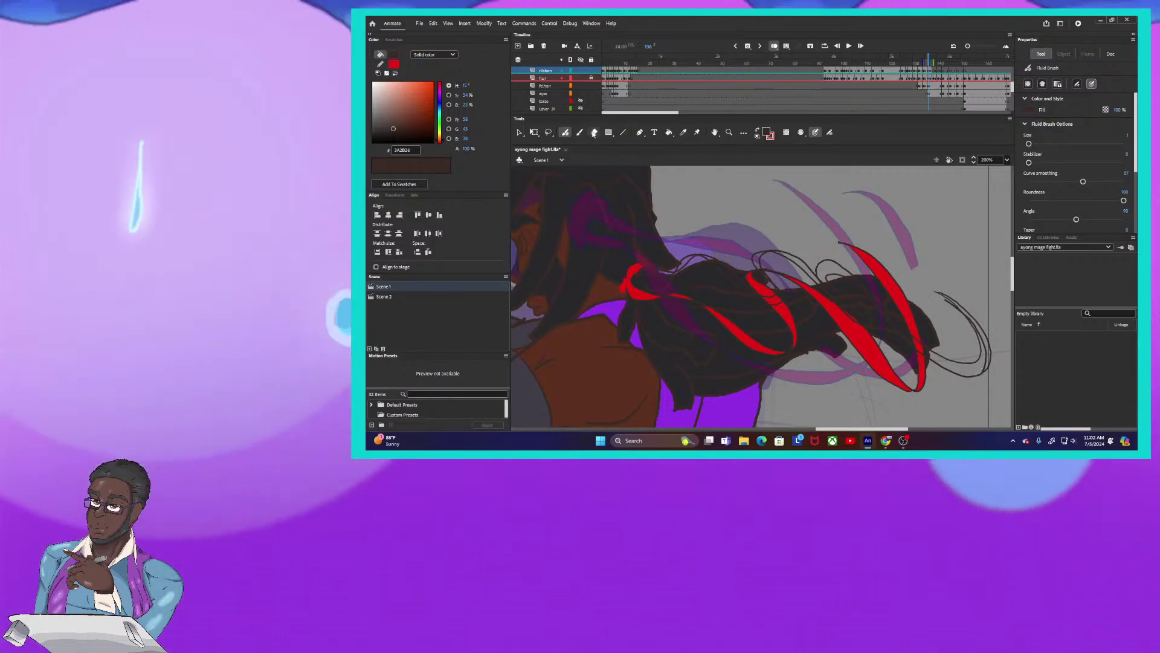
# Erase the stray overlapping lines and clean up the second ribbon tail's outline at its curled end beyond the hair tip
pyautogui.click(594, 132)
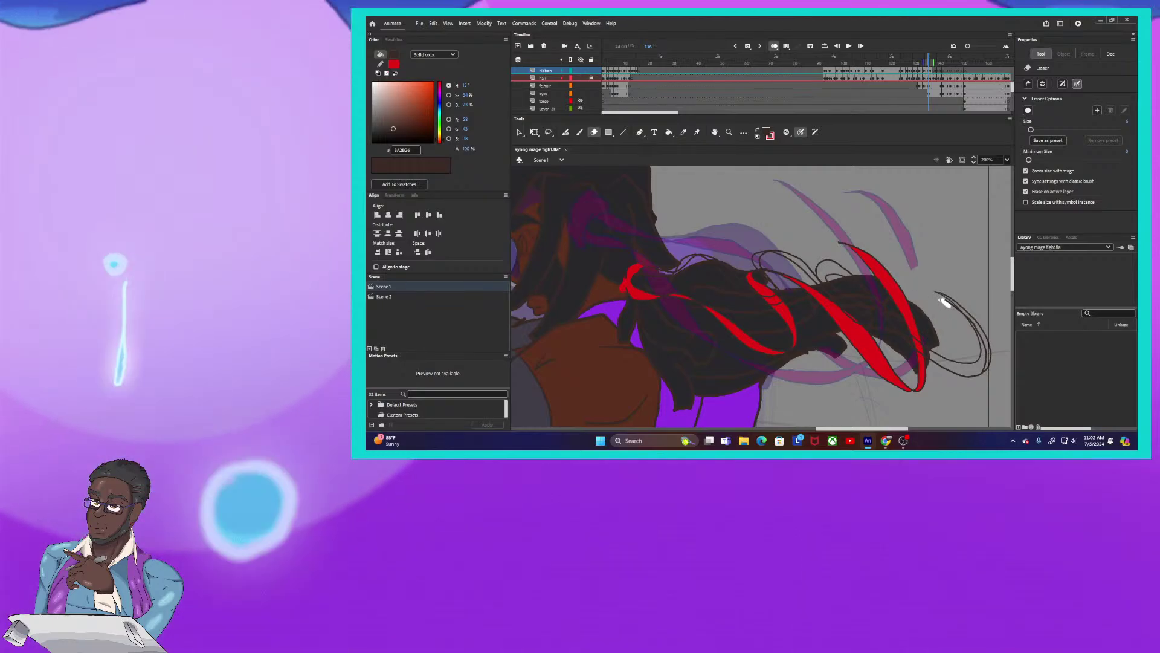
pyautogui.moveTo(947, 305); pyautogui.dragTo(977, 331)
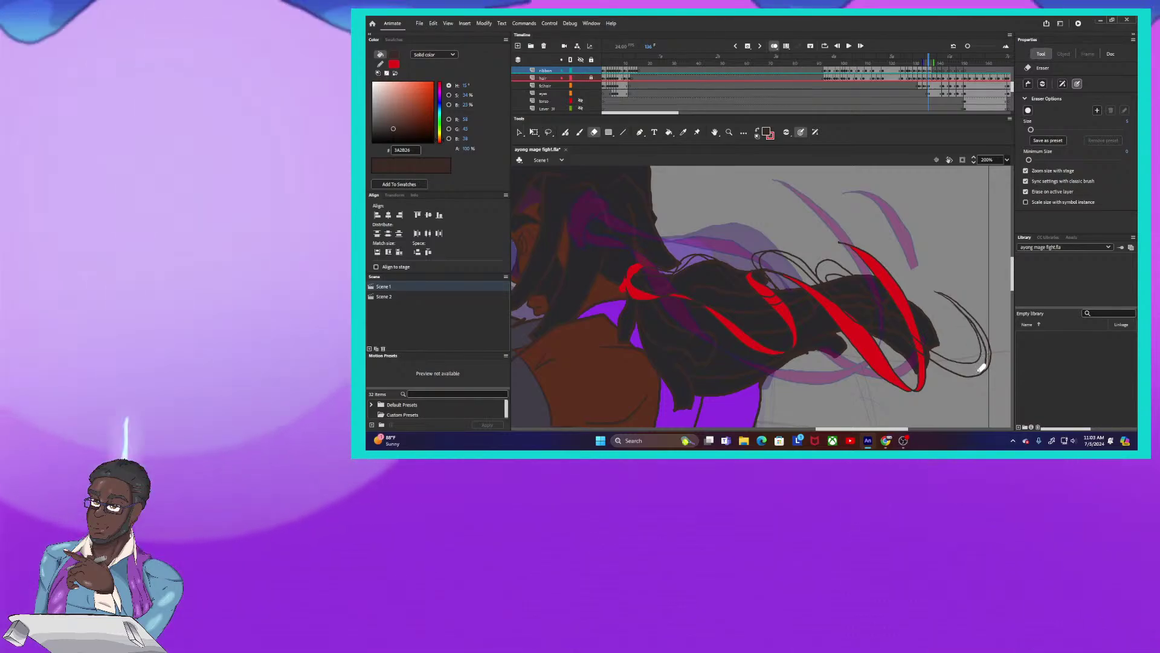
pyautogui.moveTo(982, 367); pyautogui.dragTo(985, 350)
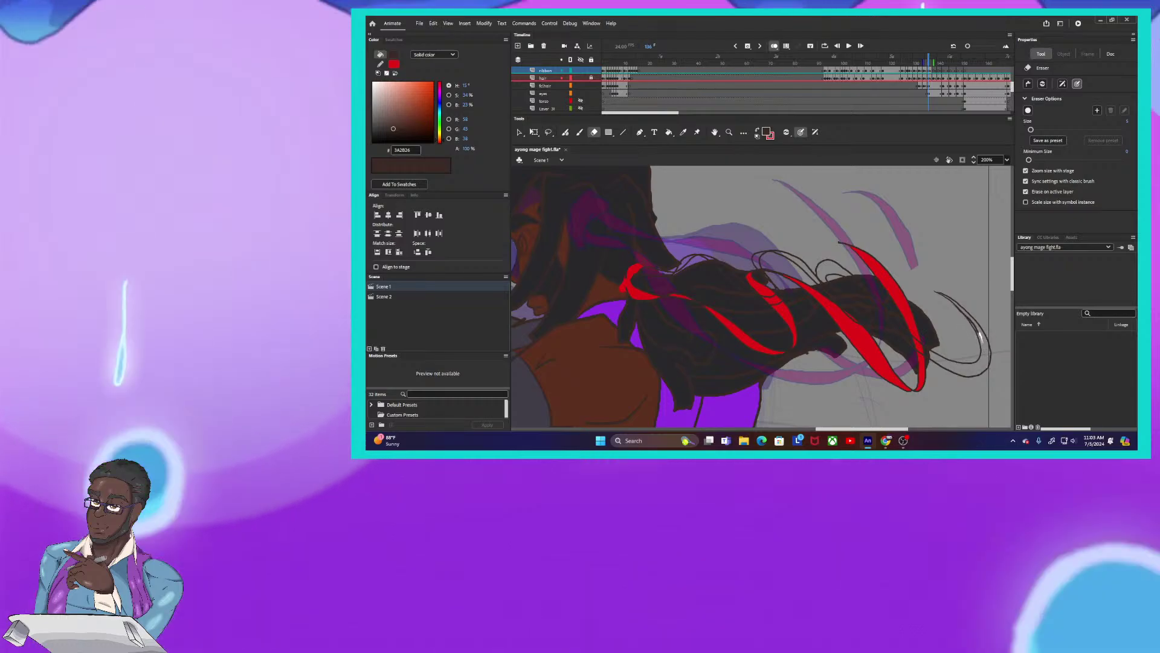
pyautogui.moveTo(972, 323)
pyautogui.mouseDown()
pyautogui.moveTo(980, 339)
pyautogui.moveTo(973, 327)
pyautogui.mouseUp()
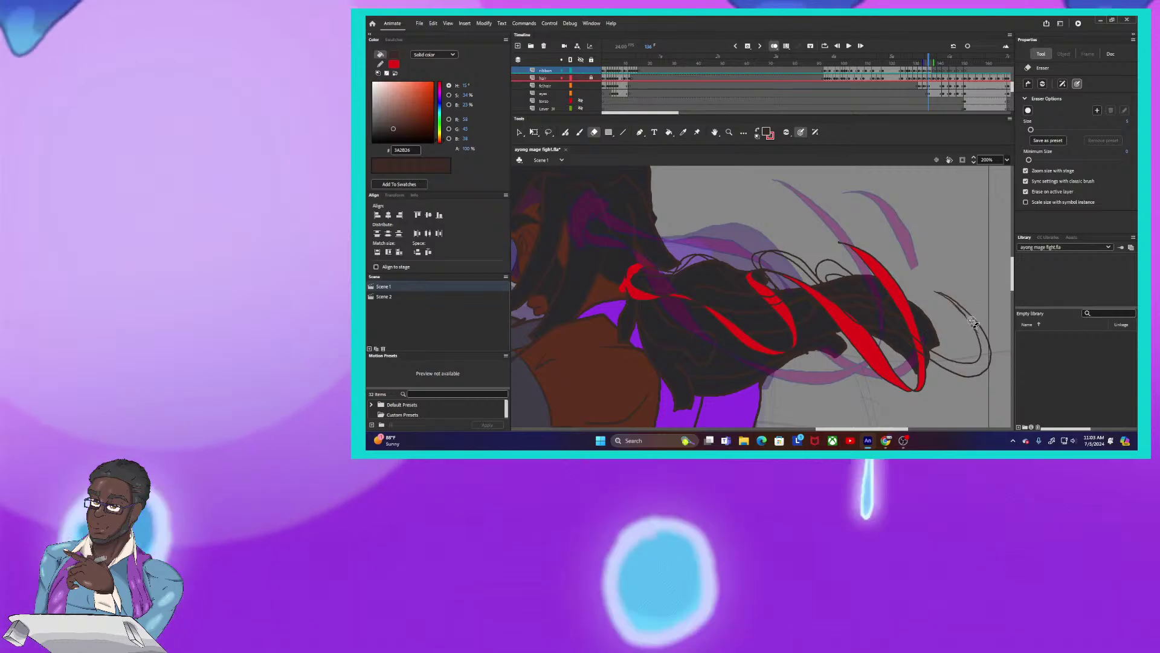
pyautogui.moveTo(967, 312); pyautogui.dragTo(974, 327)
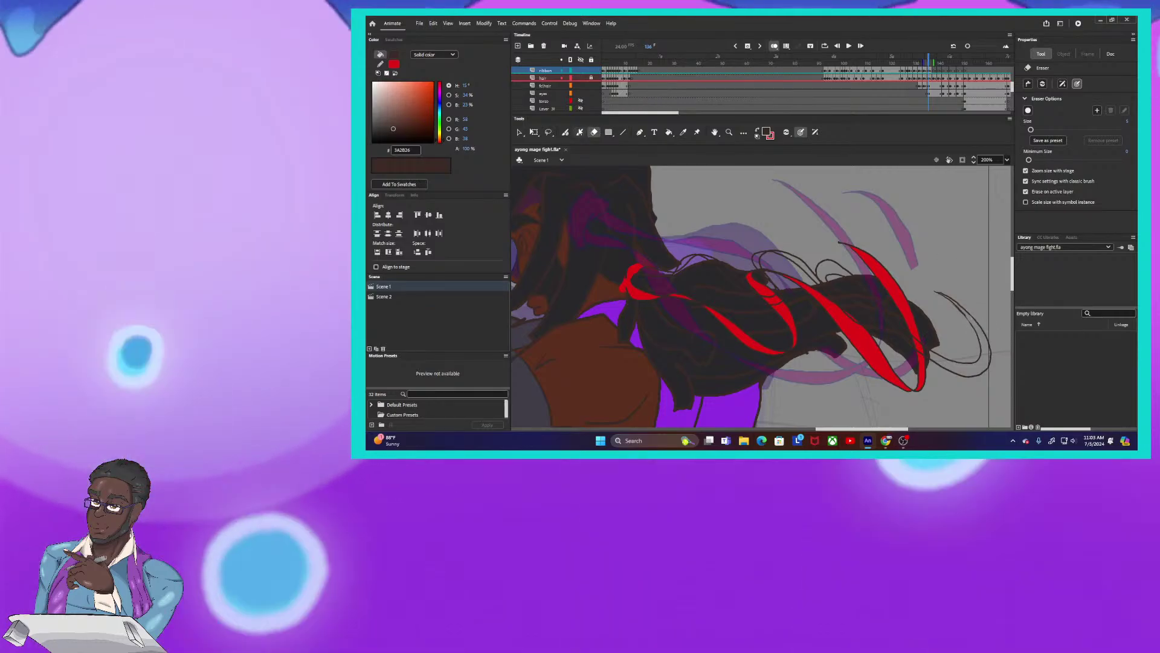
pyautogui.click(567, 133)
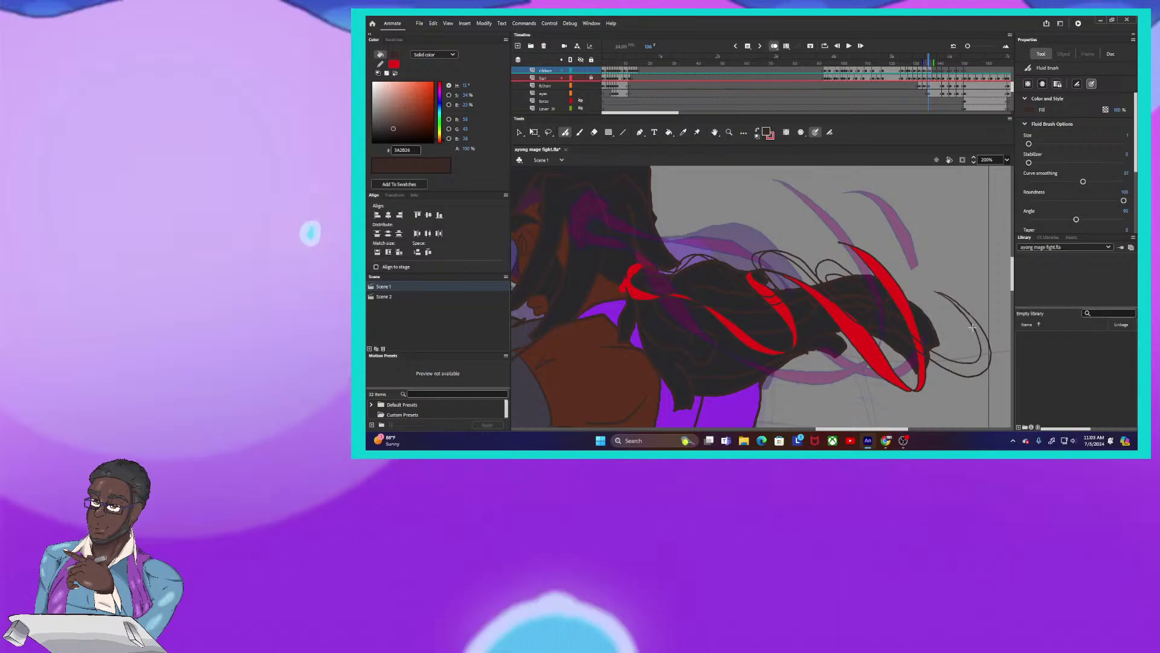
# Fill every outlined section of the second ribbon tail with red, from the knot to its curled end beyond the hair tip
pyautogui.click(757, 131)
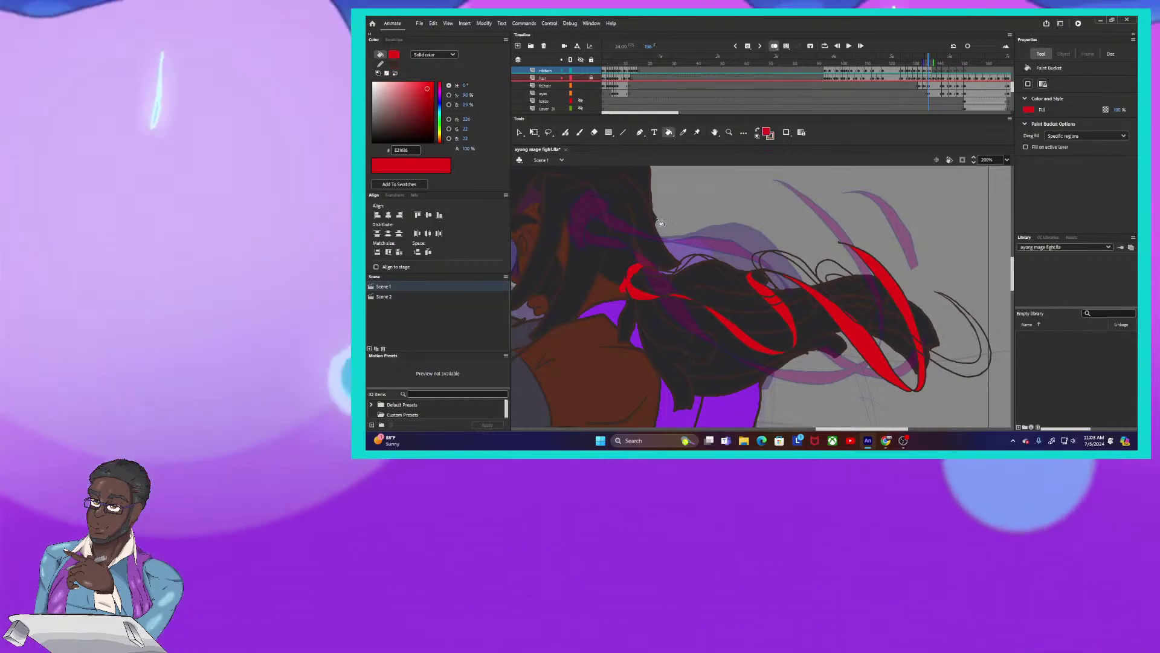
pyautogui.click(683, 267)
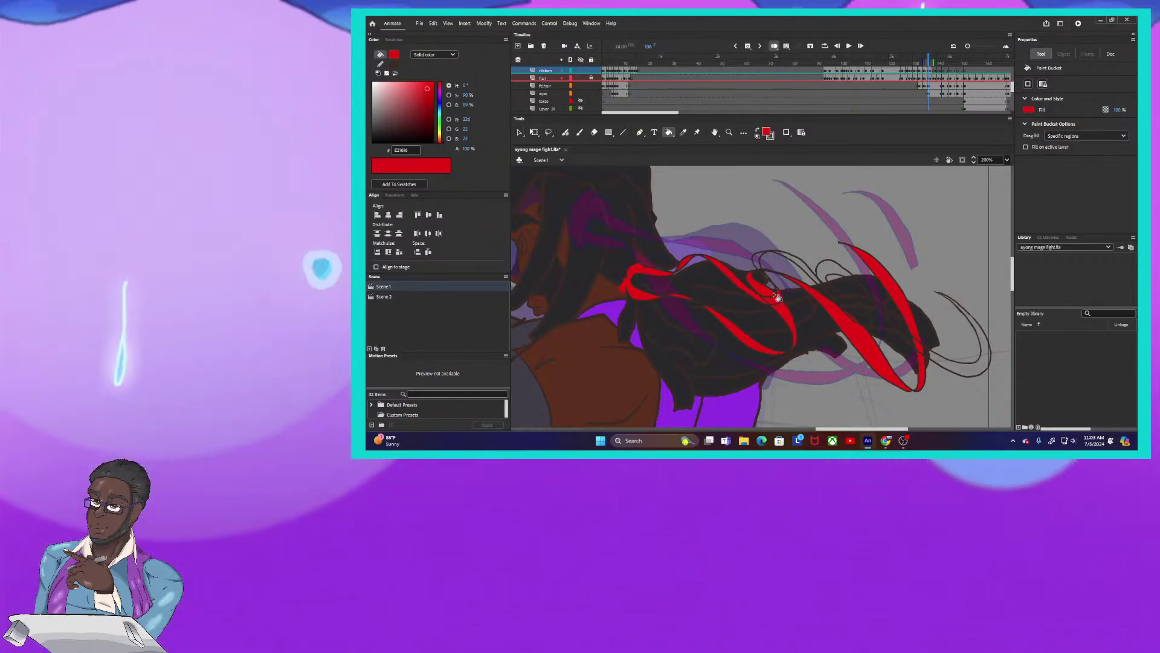
pyautogui.click(757, 288)
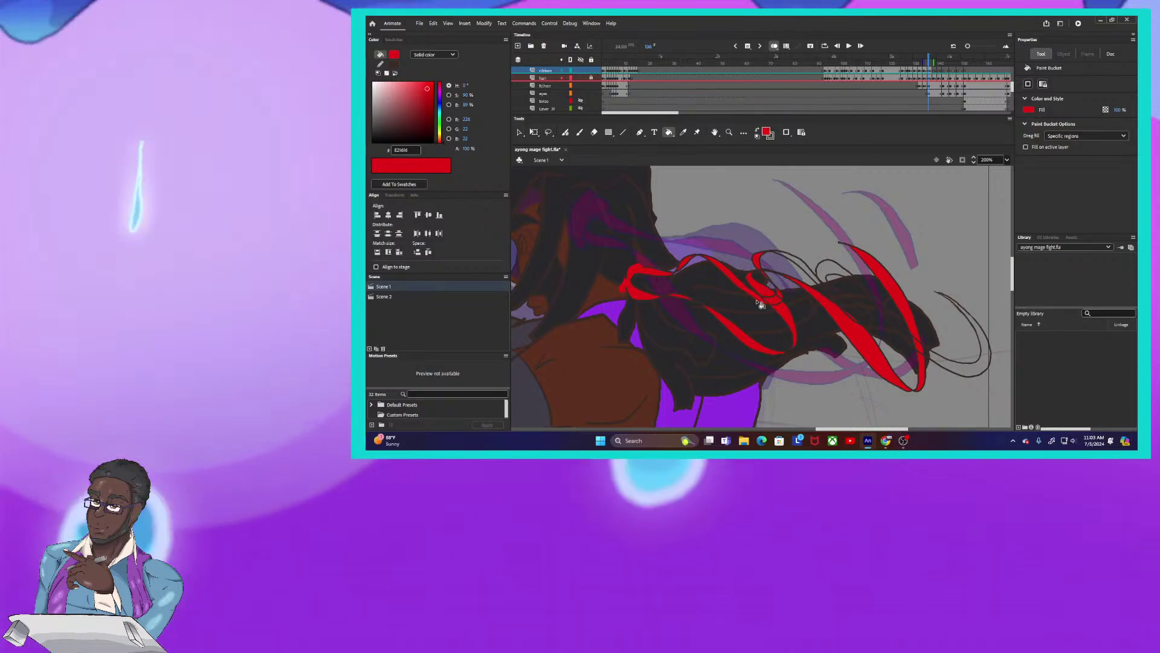
pyautogui.click(774, 260)
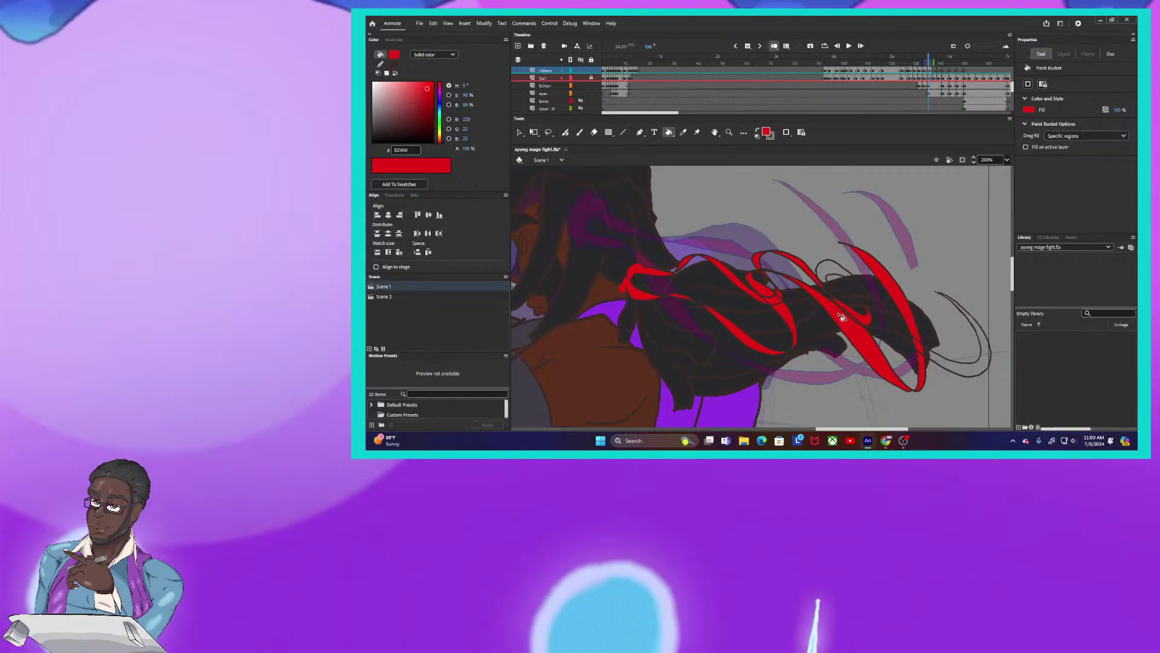
pyautogui.click(843, 278)
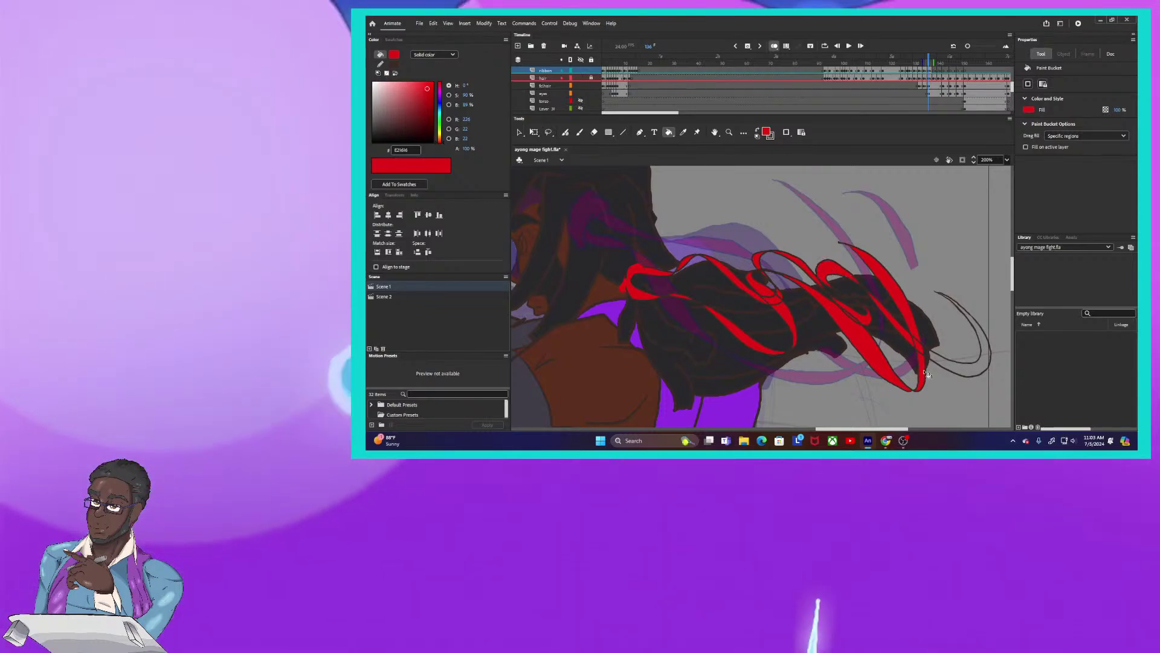
pyautogui.click(950, 367)
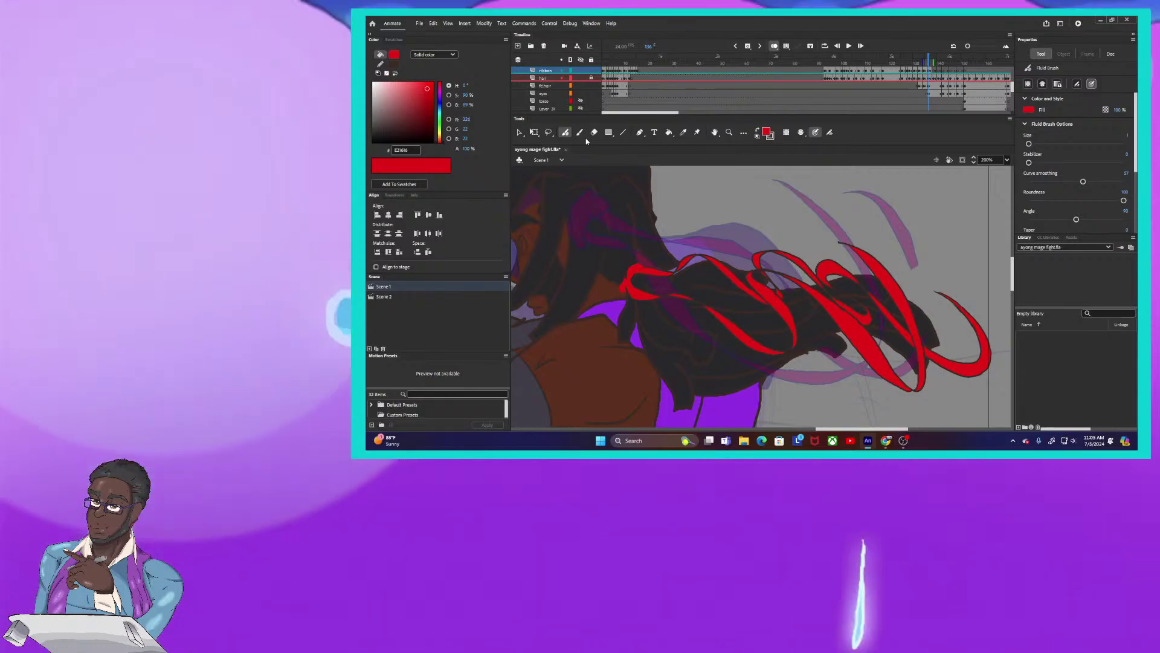
# Erase the sections of the second ribbon tail that pass behind the ponytail, leaving its loops above the hair's upper edge
pyautogui.click(595, 133)
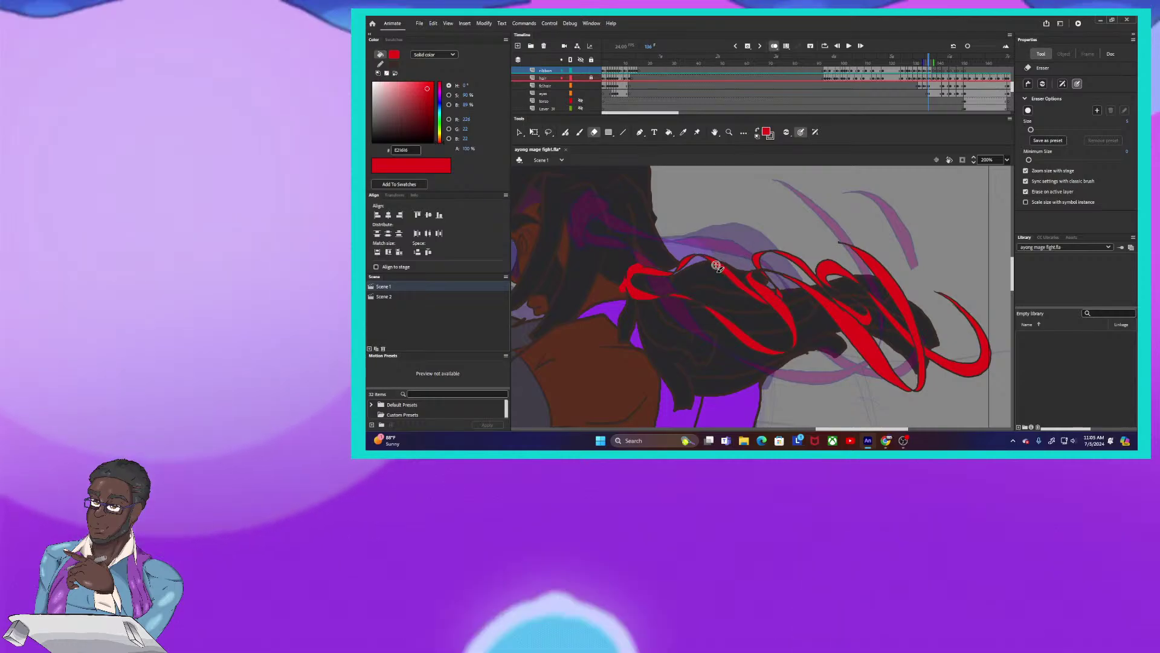
pyautogui.moveTo(717, 266)
pyautogui.mouseDown()
pyautogui.moveTo(705, 262)
pyautogui.moveTo(737, 281)
pyautogui.mouseUp()
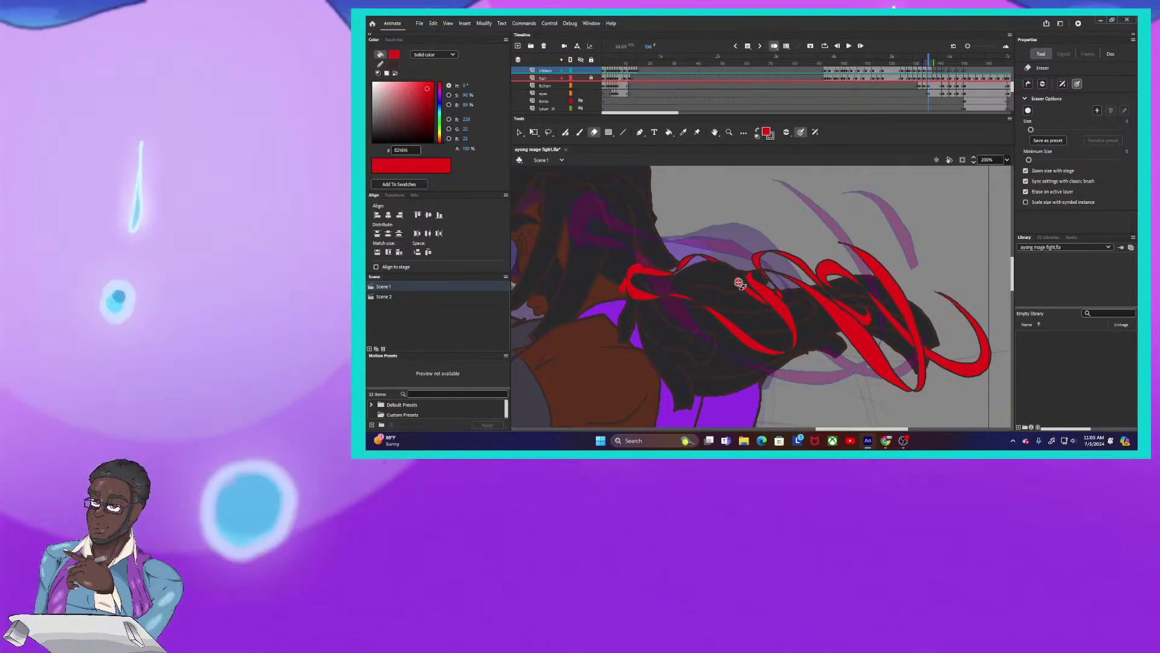
pyautogui.moveTo(736, 283)
pyautogui.mouseDown()
pyautogui.moveTo(763, 304)
pyautogui.moveTo(782, 292)
pyautogui.mouseUp()
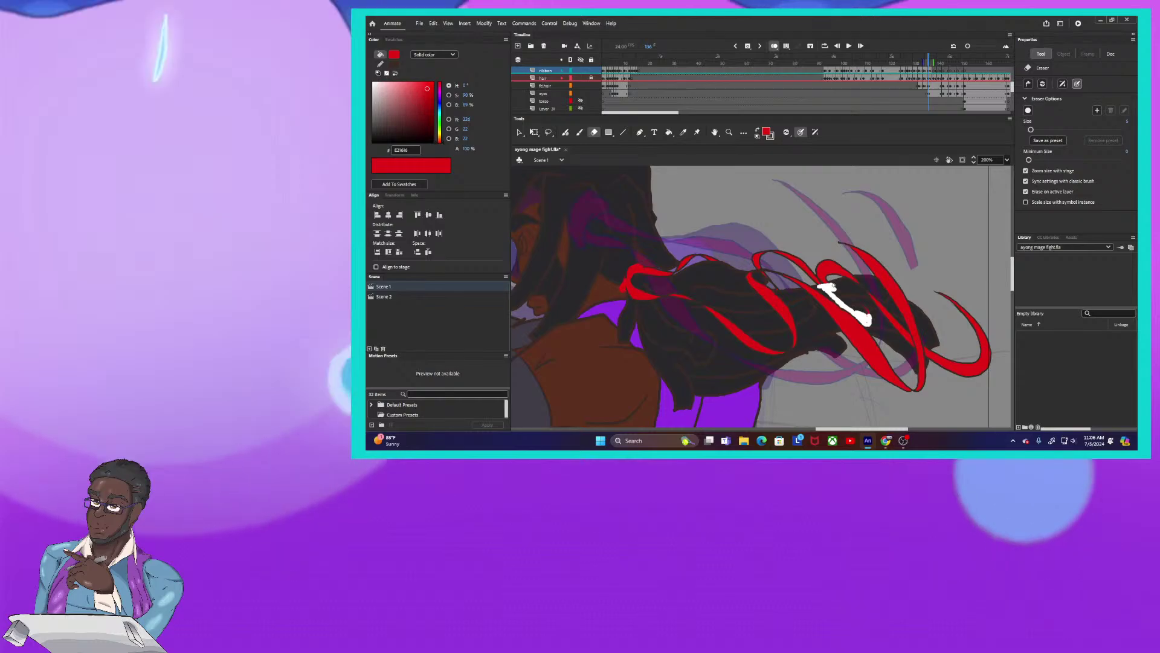
pyautogui.moveTo(834, 286)
pyautogui.mouseDown()
pyautogui.moveTo(869, 313)
pyautogui.moveTo(837, 290)
pyautogui.mouseUp()
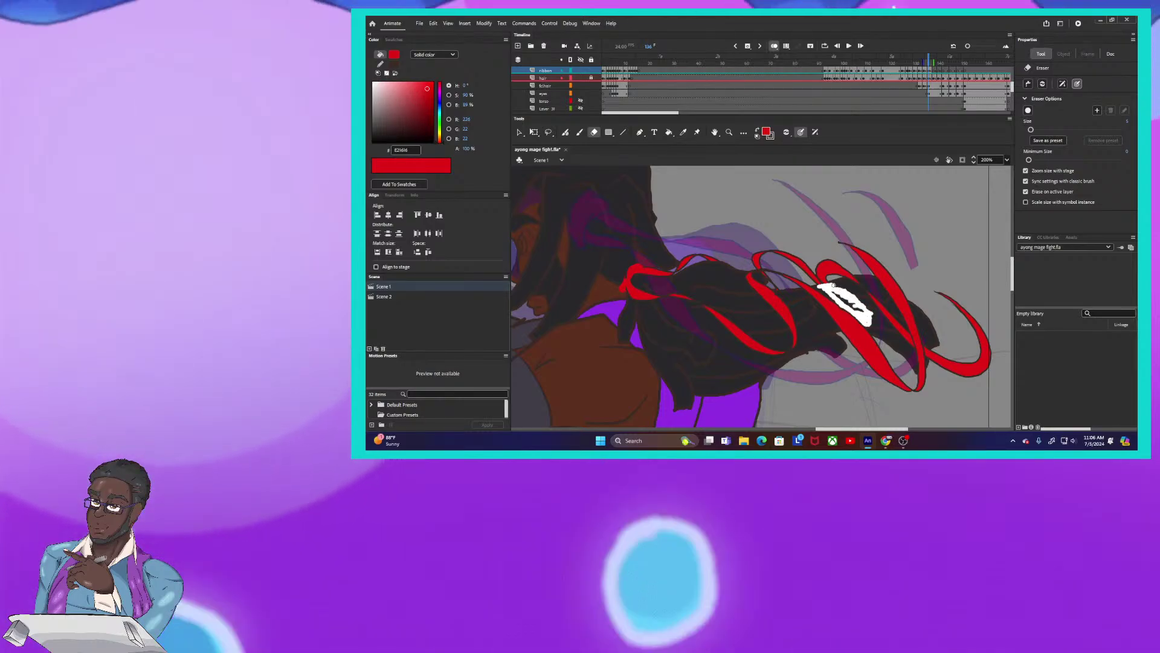
pyautogui.moveTo(834, 285); pyautogui.dragTo(868, 320)
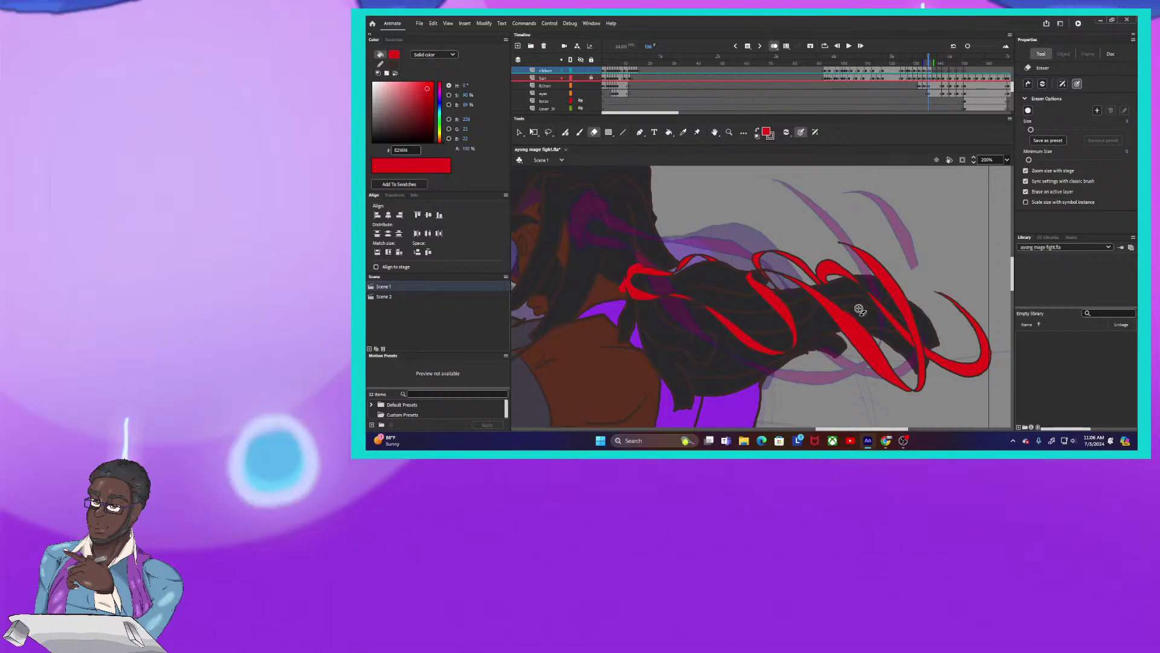
# Select the whole ribbon drawing to reveal stray specks, and erase the remnants between the ribbon loops over the ponytail
pyautogui.hotkey('ctrl', '=')
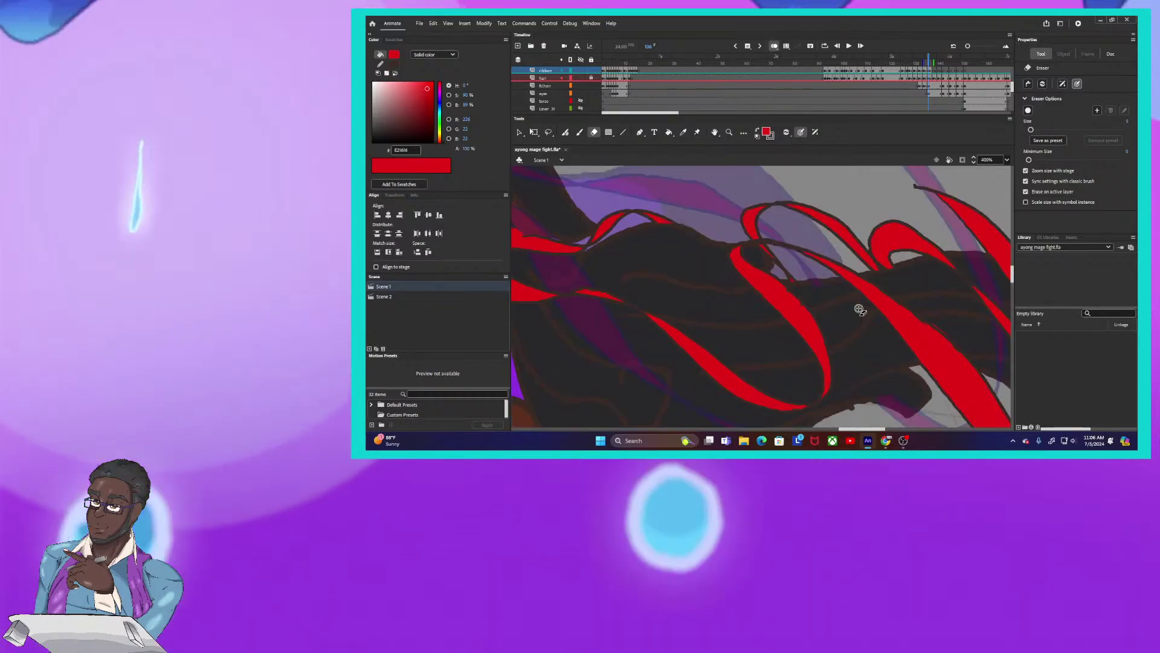
pyautogui.moveTo(827, 354); pyautogui.dragTo(621, 350)
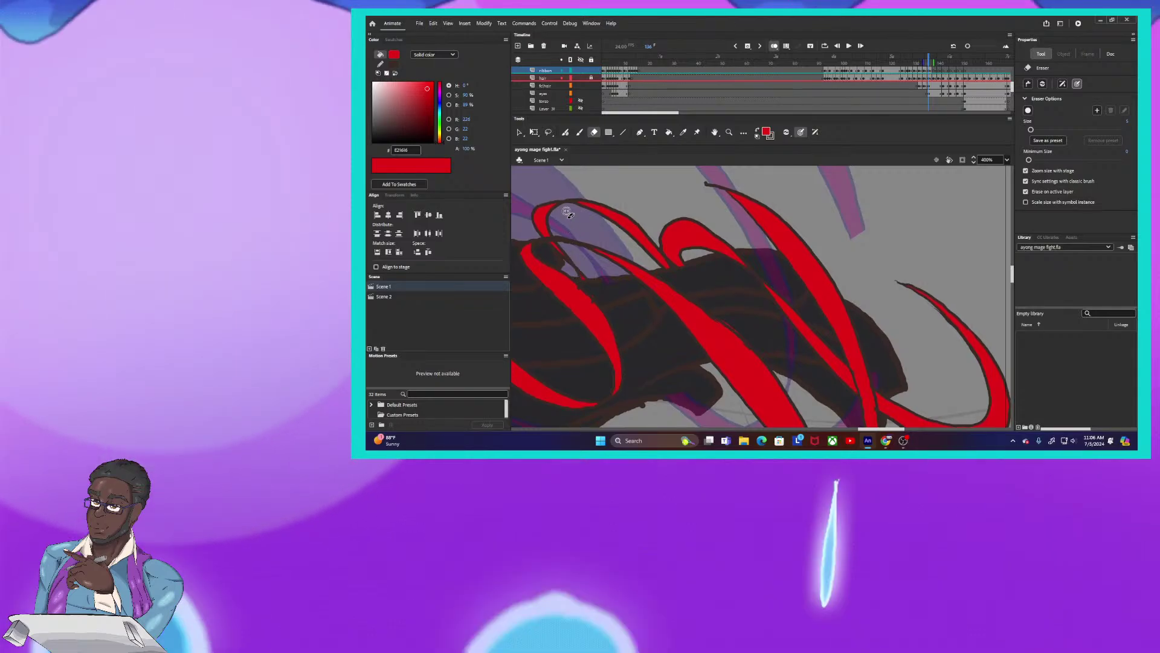
pyautogui.press('b')
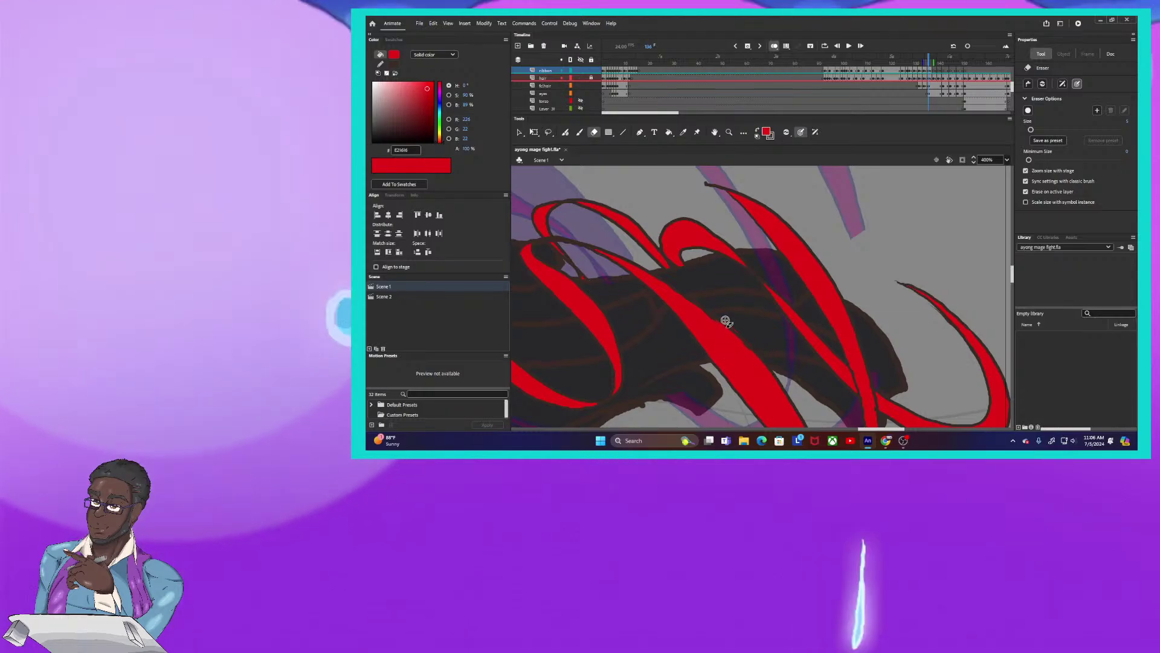
pyautogui.moveTo(719, 317)
pyautogui.mouseDown()
pyautogui.moveTo(748, 338)
pyautogui.moveTo(717, 318)
pyautogui.mouseUp()
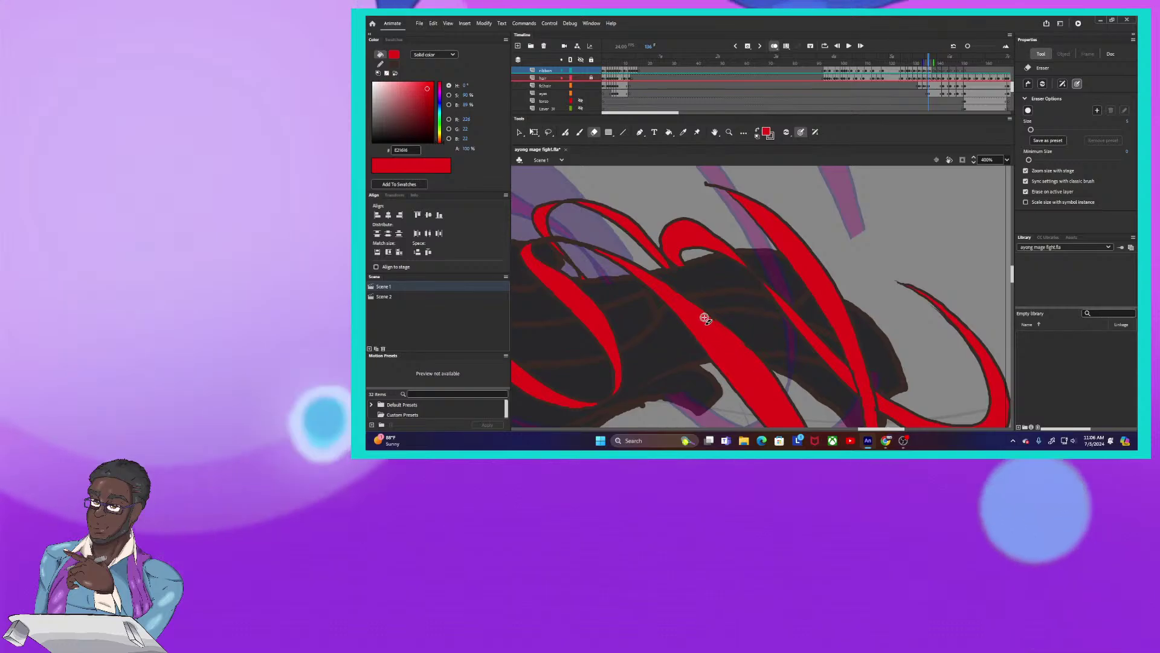
pyautogui.click(758, 130)
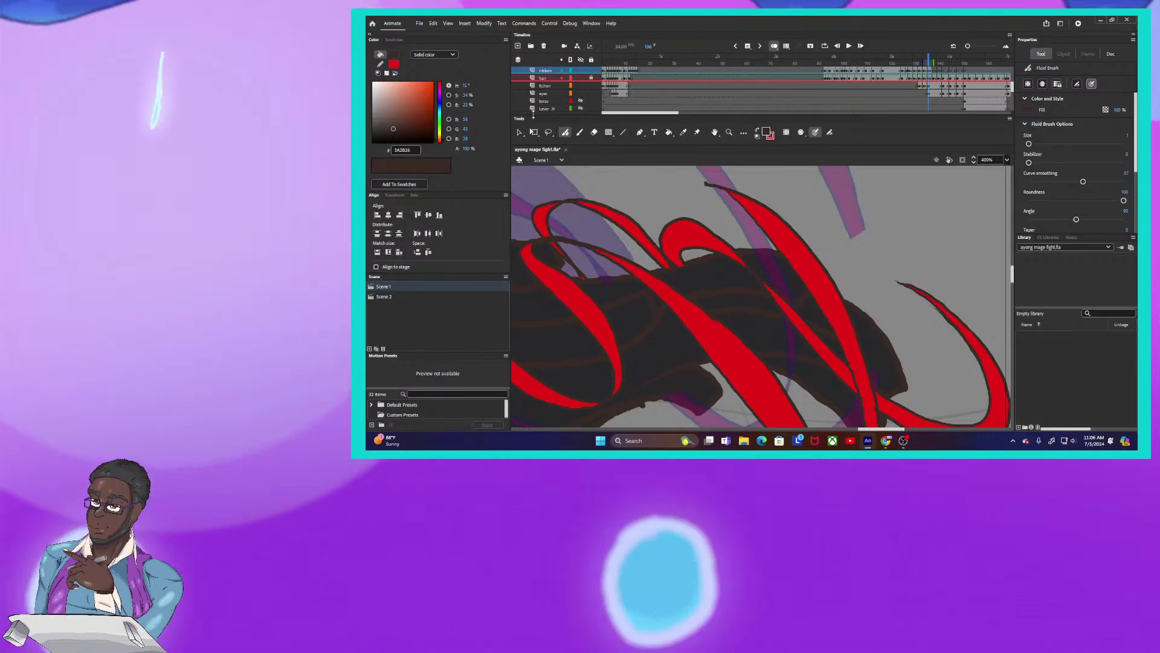
pyautogui.hotkey('ctrl', 'a')
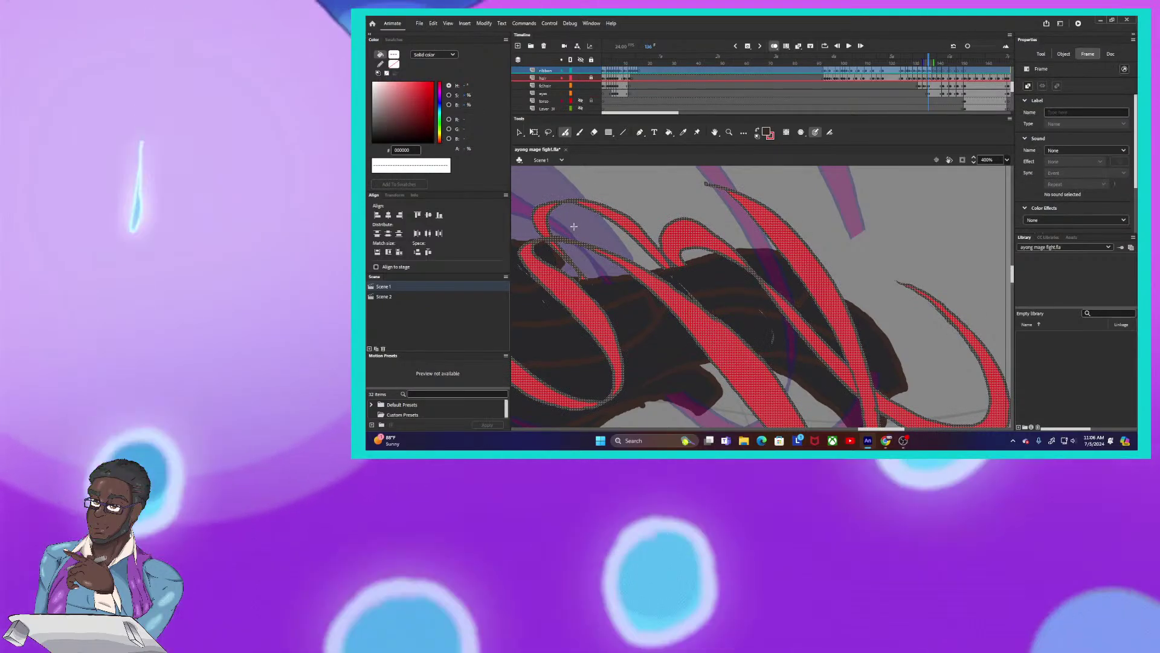
pyautogui.click(594, 132)
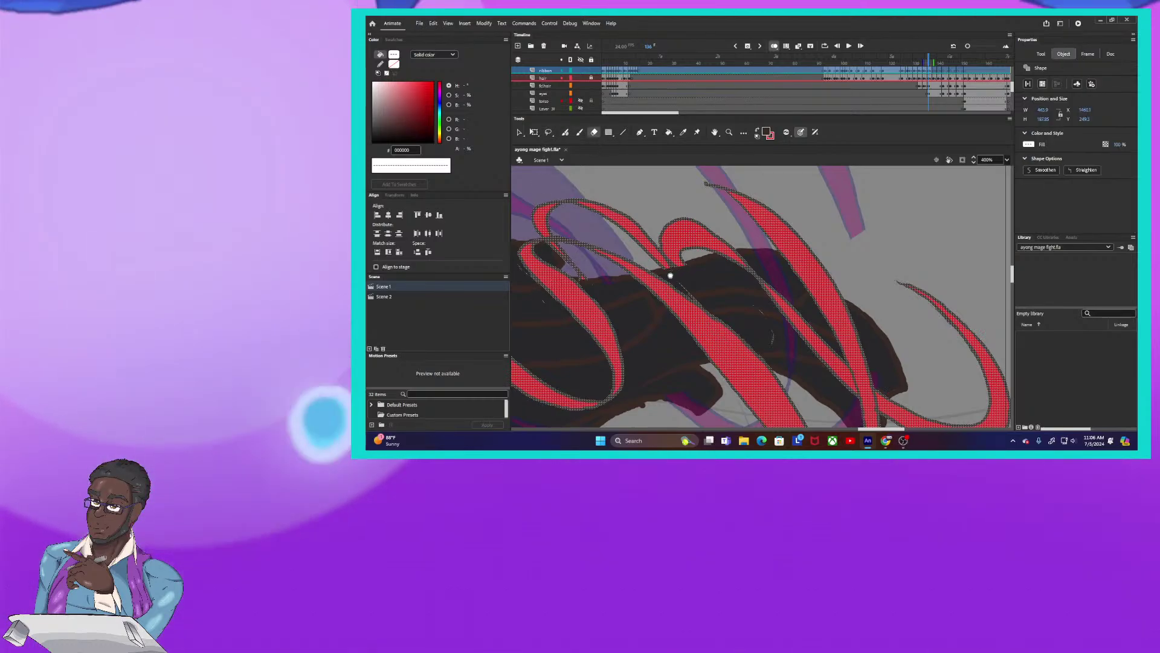
pyautogui.moveTo(697, 295)
pyautogui.mouseDown()
pyautogui.moveTo(751, 305)
pyautogui.moveTo(773, 341)
pyautogui.moveTo(716, 261)
pyautogui.moveTo(741, 255)
pyautogui.moveTo(854, 404)
pyautogui.mouseUp()
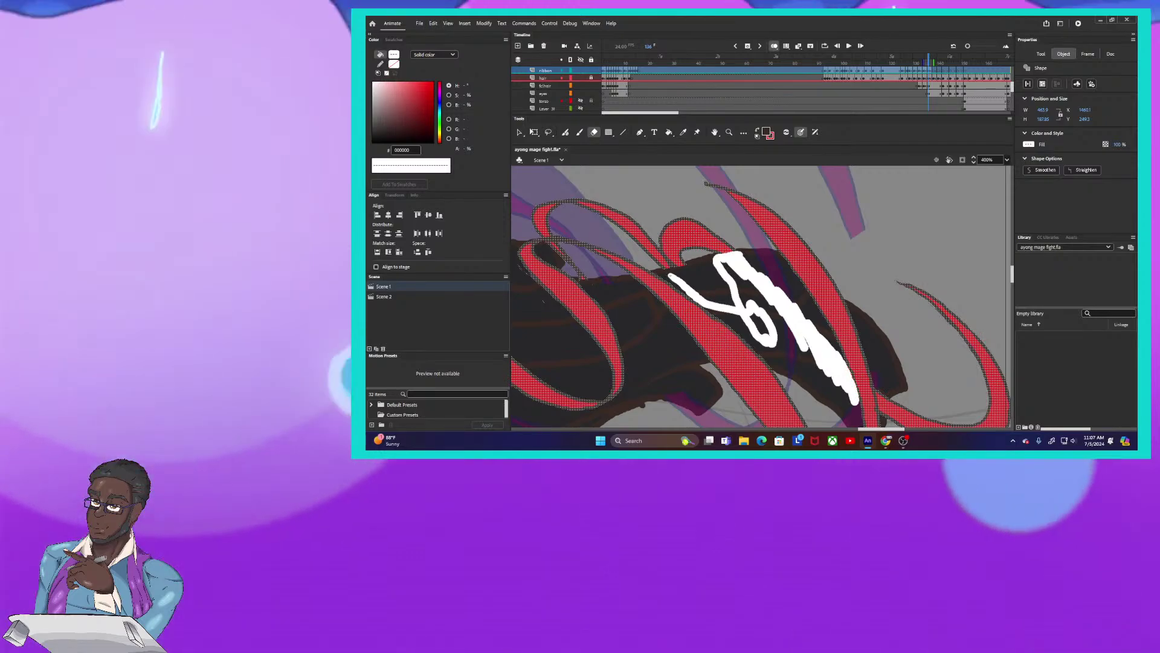
pyautogui.moveTo(817, 345); pyautogui.dragTo(749, 267)
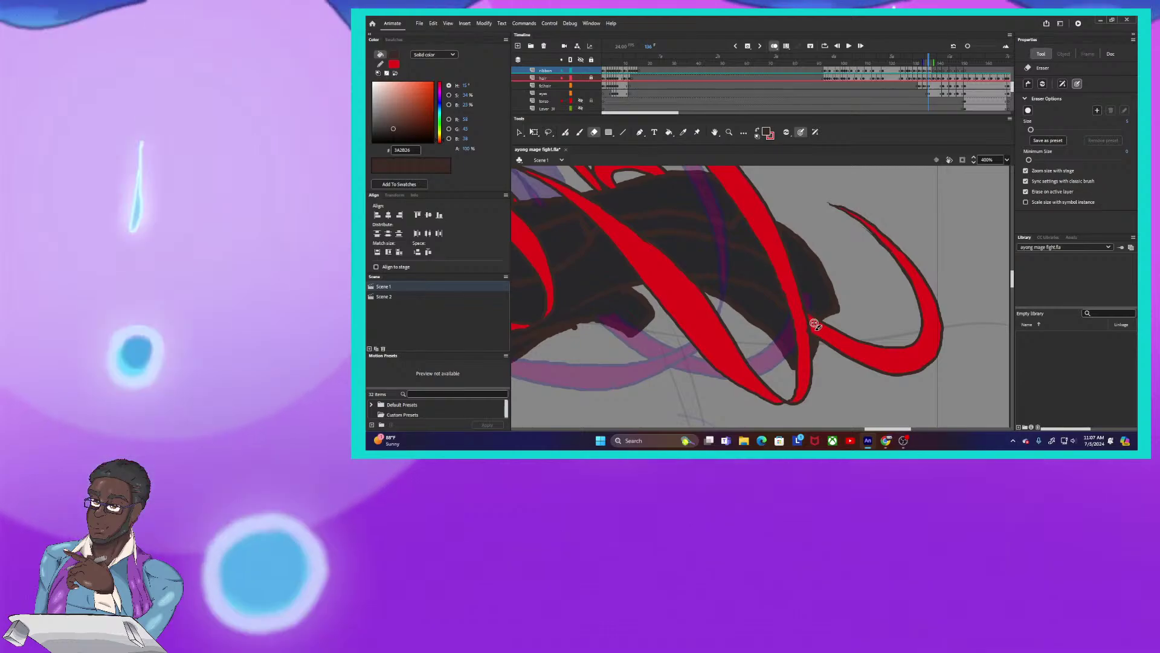
# Clean up the second tail's edge at the hair tip and trim the pointed ends of both ribbon tails with the Eraser
pyautogui.moveTo(816, 318)
pyautogui.mouseDown()
pyautogui.moveTo(815, 340)
pyautogui.moveTo(814, 315)
pyautogui.mouseUp()
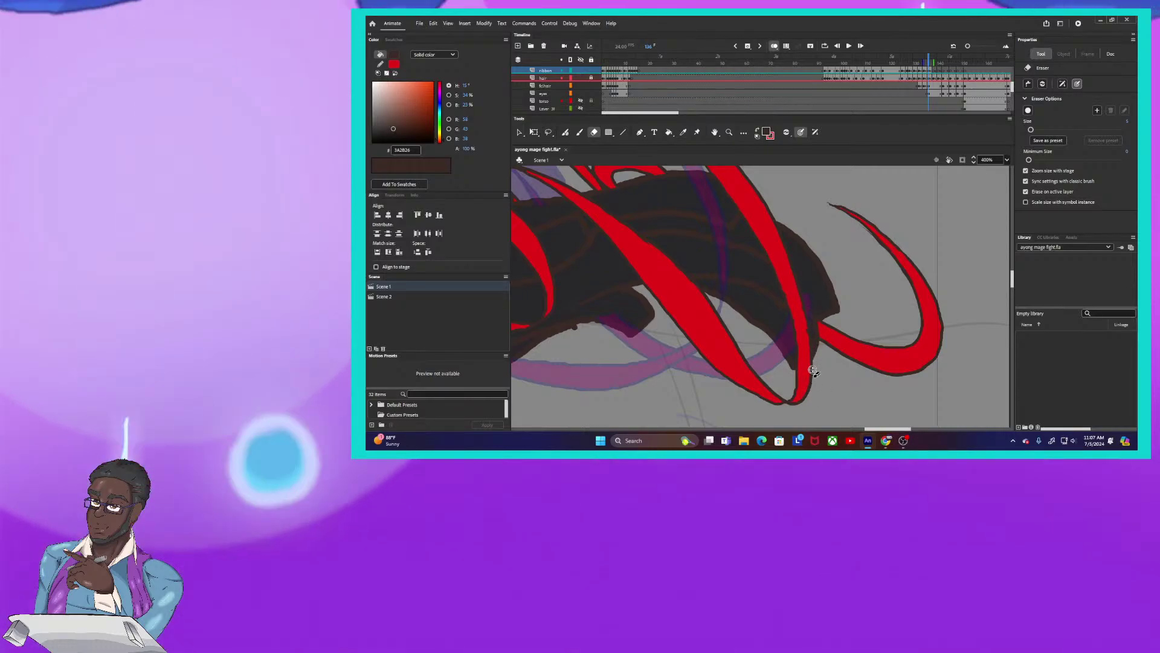
pyautogui.moveTo(629, 234); pyautogui.dragTo(638, 296)
pyautogui.moveTo(863, 295)
pyautogui.mouseDown()
pyautogui.moveTo(871, 303)
pyautogui.moveTo(842, 281)
pyautogui.mouseUp()
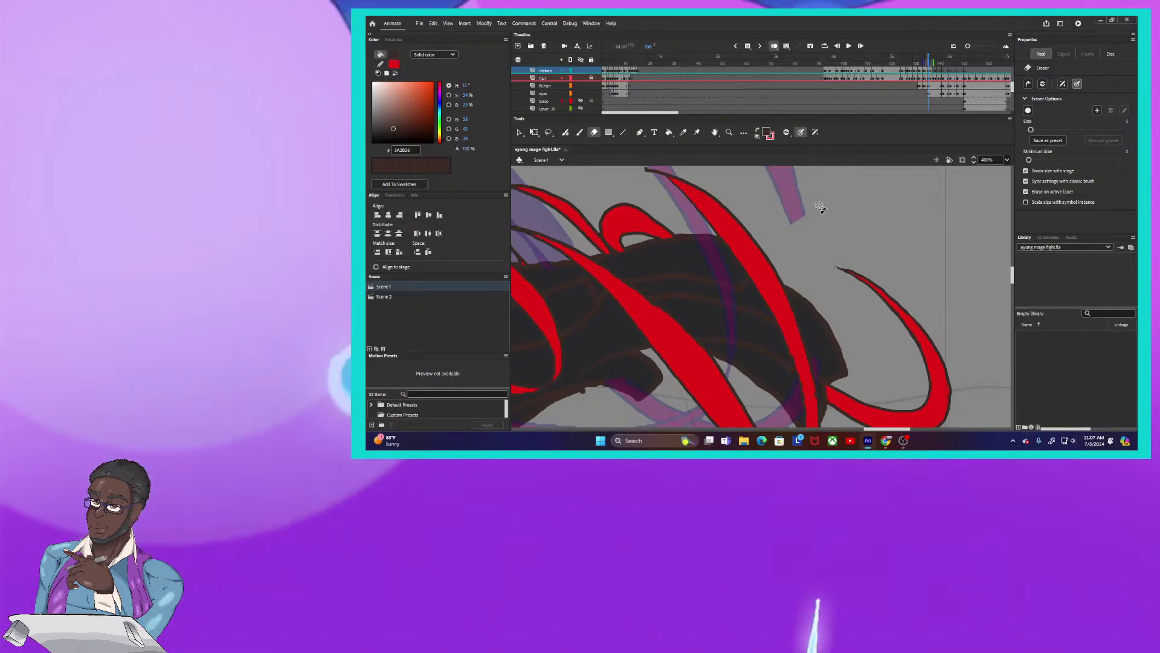
pyautogui.moveTo(825, 264); pyautogui.dragTo(841, 262)
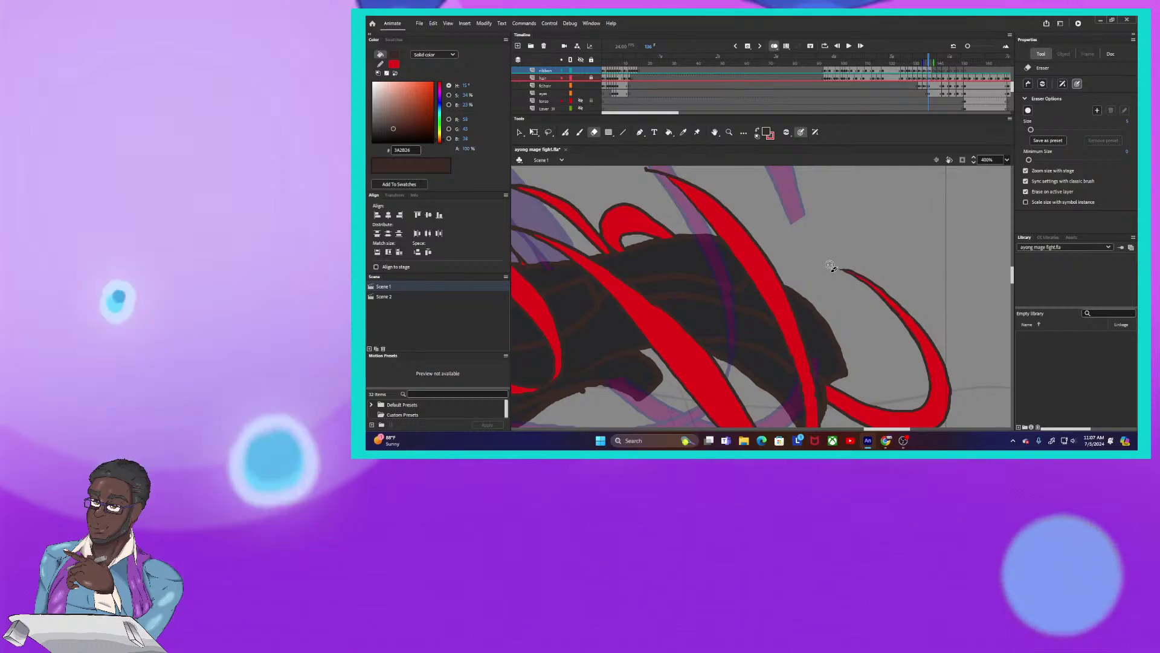
pyautogui.scroll(2, 598, 304)
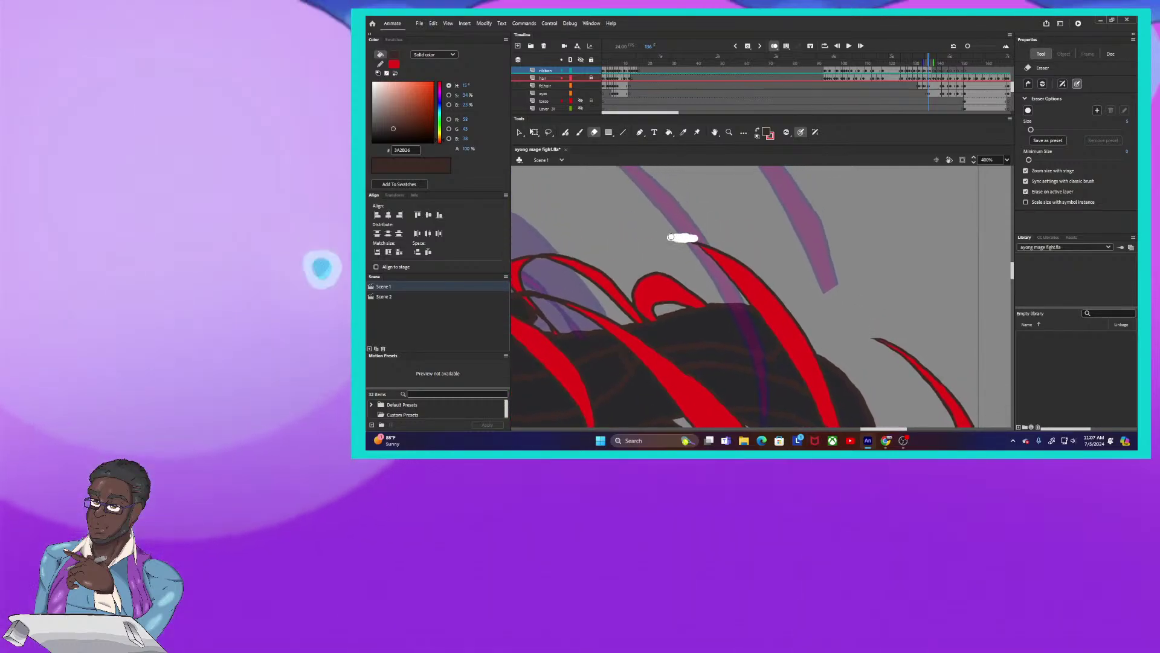
pyautogui.moveTo(700, 239)
pyautogui.mouseDown()
pyautogui.moveTo(710, 235)
pyautogui.moveTo(694, 251)
pyautogui.mouseUp()
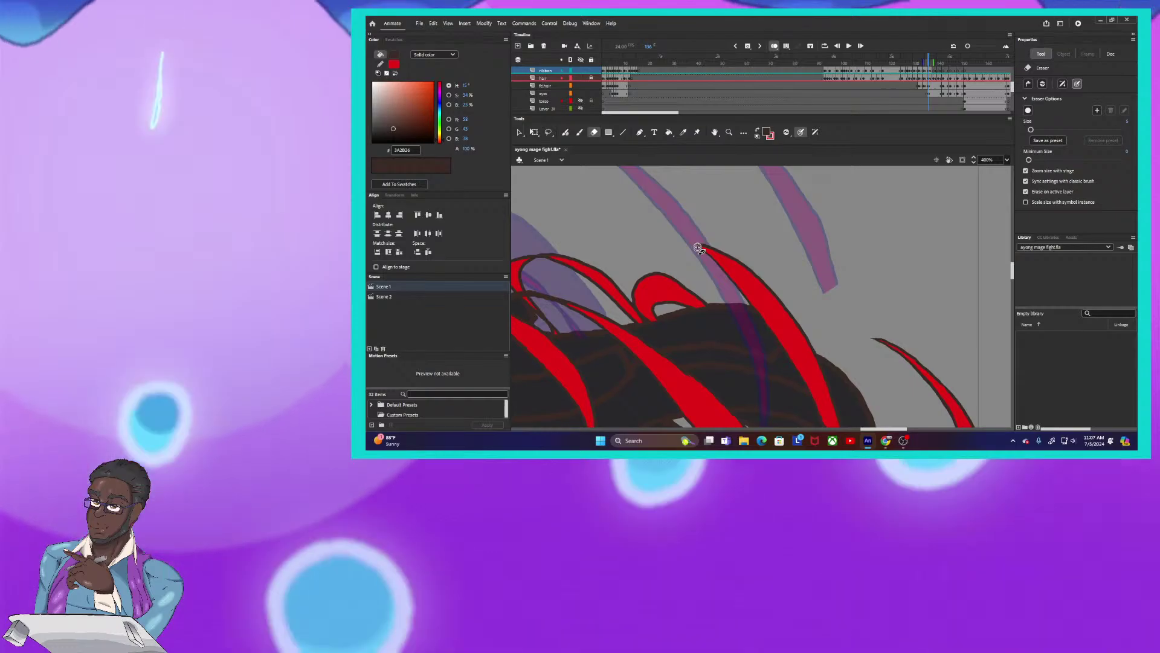
pyautogui.hotkey('ctrl', '1')
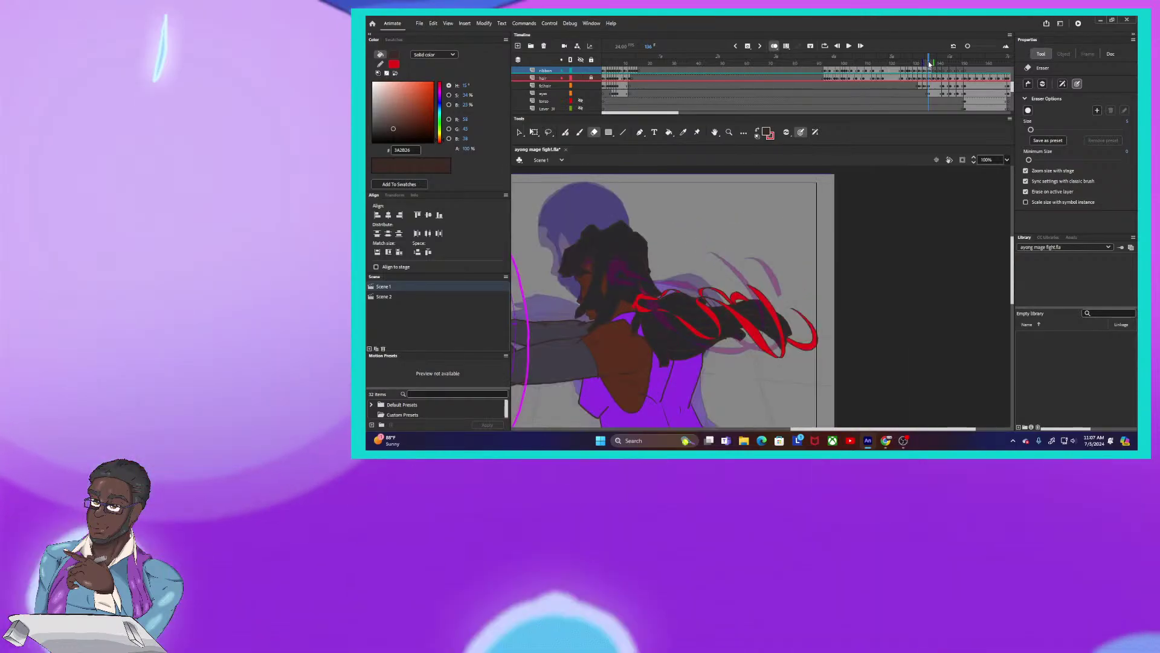
# Step back to the start of the ribbon sequence and play it in a loop to review the ribbon's motion
pyautogui.press(',')
pyautogui.press(',')
pyautogui.press(',')
pyautogui.press(',')
pyautogui.press(',')
pyautogui.press(',')
pyautogui.press(',')
pyautogui.press(',')
pyautogui.press(',')
pyautogui.press(',')
pyautogui.press(',')
pyautogui.press(',')
pyautogui.press(',')
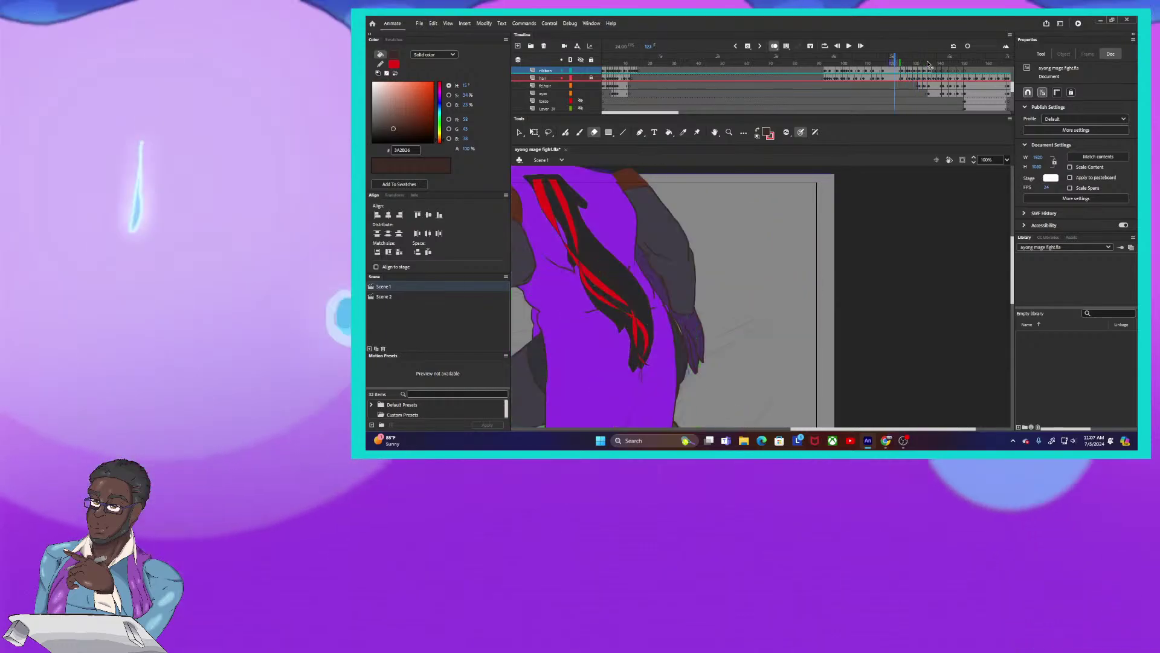
pyautogui.hotkey('ctrl', '-')
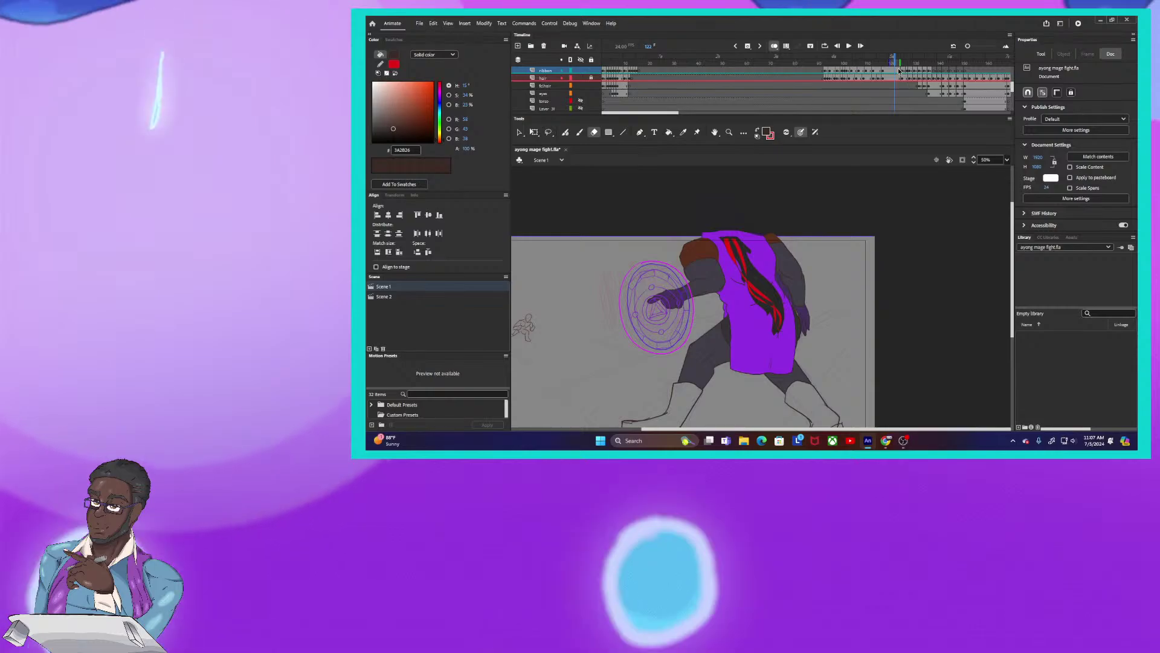
pyautogui.press(',')
pyautogui.press(',')
pyautogui.press(',')
pyautogui.press(',')
pyautogui.press(',')
pyautogui.press(',')
pyautogui.press(',')
pyautogui.press(',')
pyautogui.press(',')
pyautogui.press(',')
pyautogui.press(',')
pyautogui.press(',')
pyautogui.press(',')
pyautogui.press(',')
pyautogui.press(',')
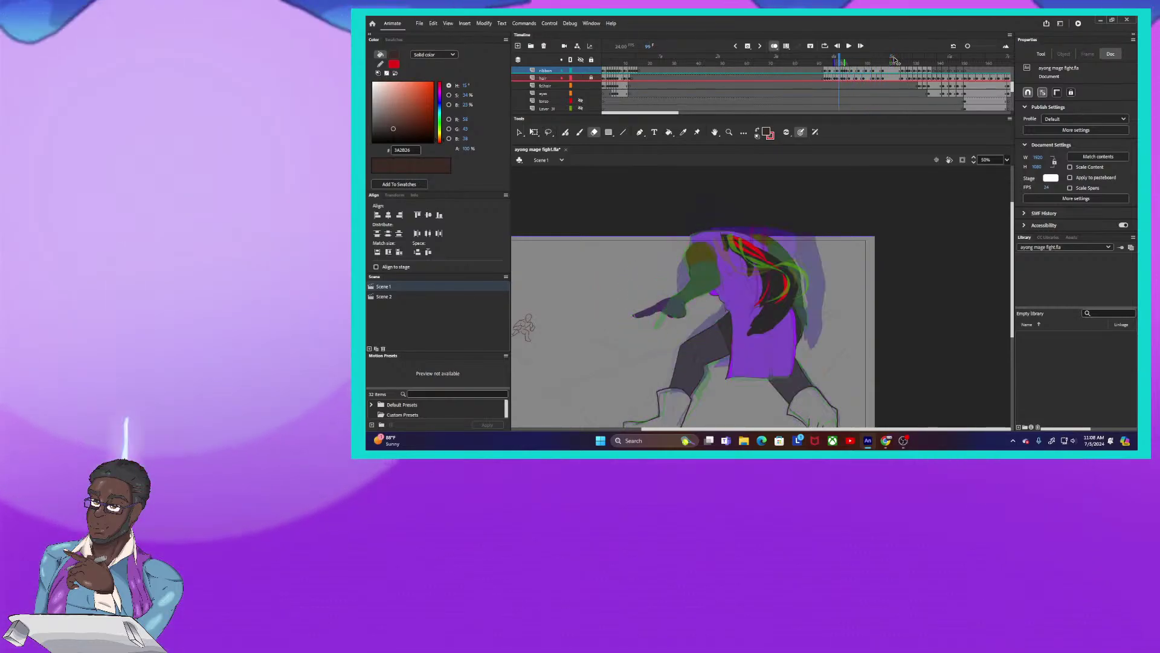
pyautogui.press(',')
pyautogui.press(',')
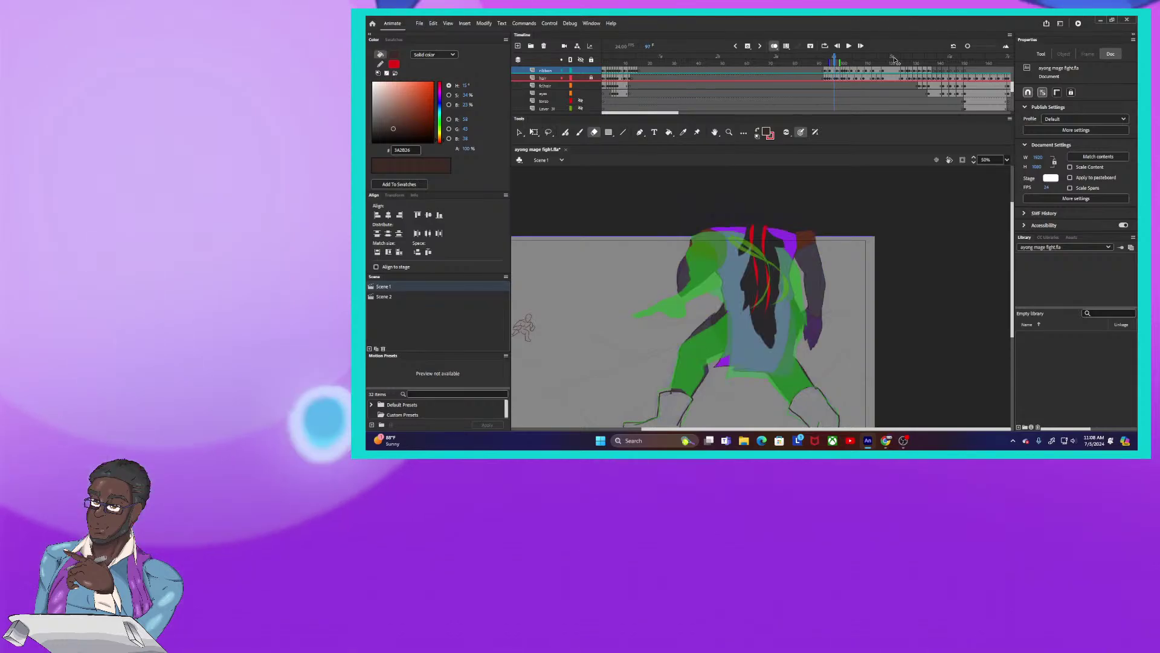
pyautogui.press(',')
pyautogui.press(',')
pyautogui.press(',')
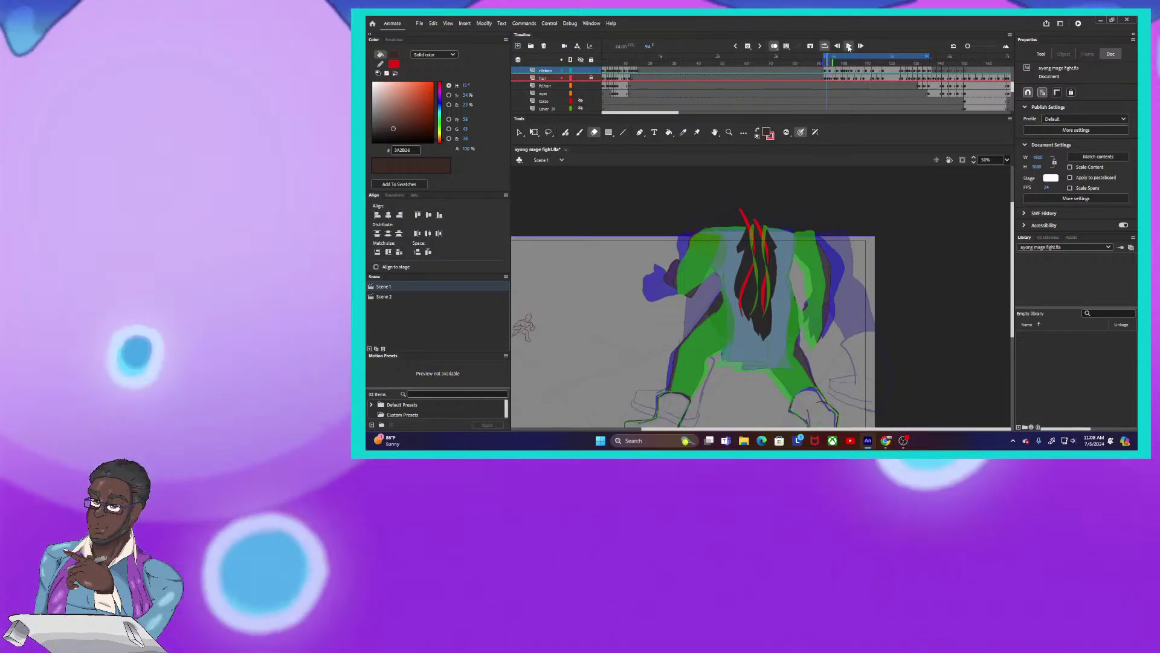
pyautogui.click(848, 47)
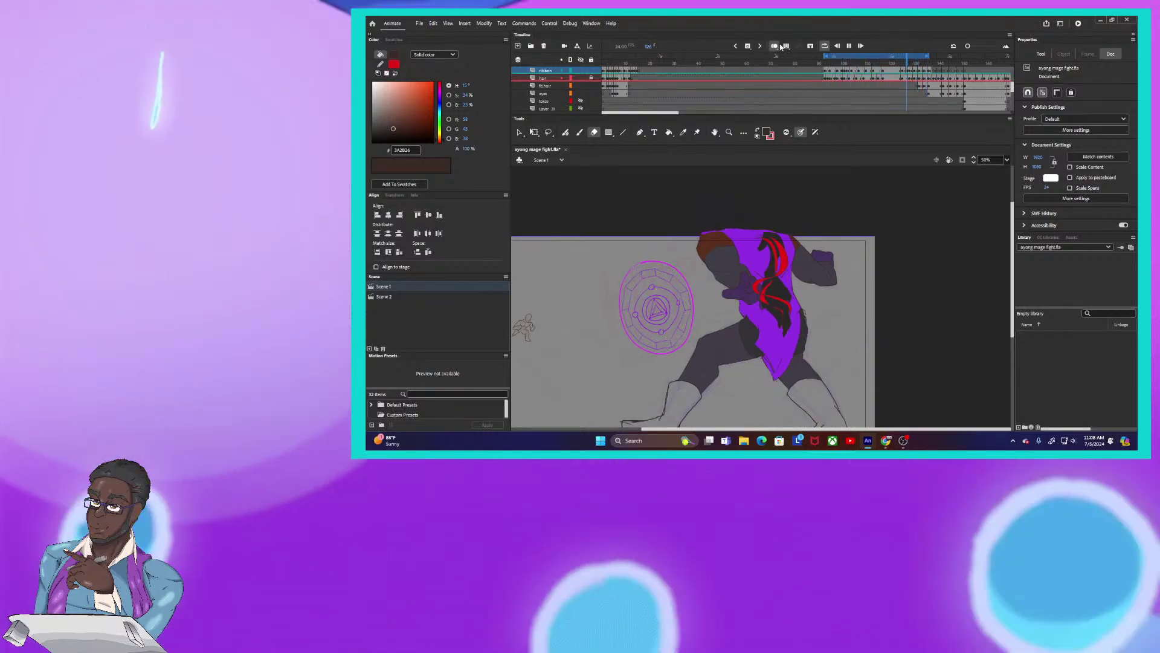
pyautogui.click(825, 46)
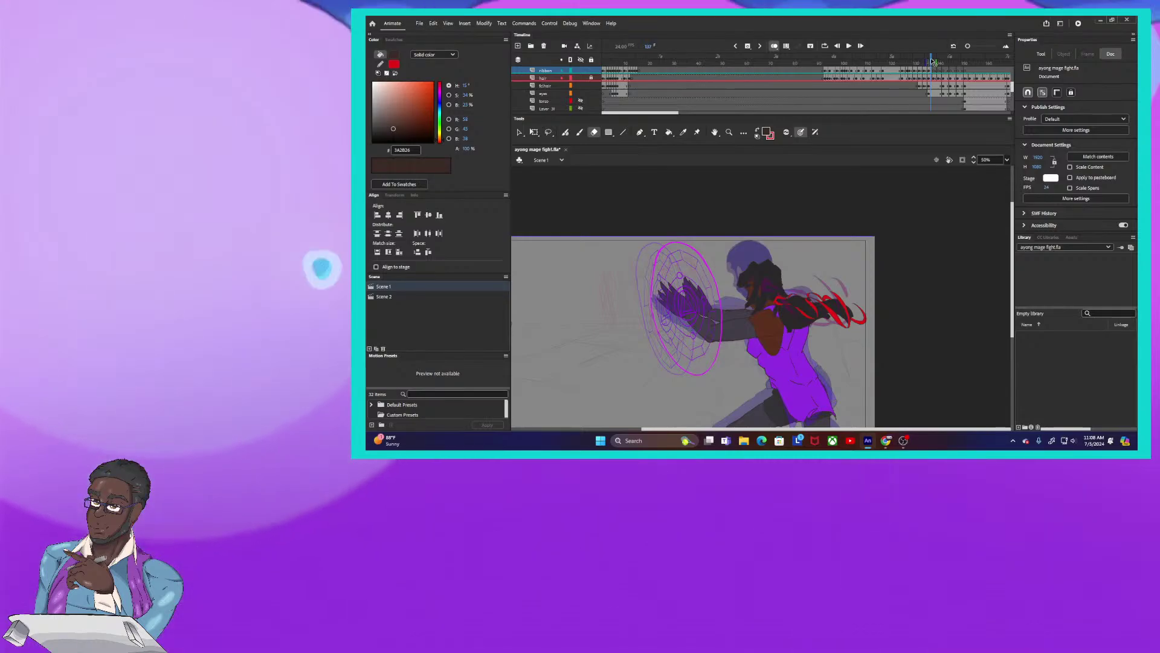
# Step back and forth through the frames leading up to the next ribbonless hair drawing to examine how the ribbon flows
pyautogui.press(',')
pyautogui.press(',')
pyautogui.press(',')
pyautogui.press(',')
pyautogui.press(',')
pyautogui.press(',')
pyautogui.press(',')
pyautogui.press(',')
pyautogui.press(',')
pyautogui.press(',')
pyautogui.press(',')
pyautogui.press(',')
pyautogui.press(',')
pyautogui.press('.')
pyautogui.press('.')
pyautogui.press('.')
pyautogui.press('.')
pyautogui.press('.')
pyautogui.press('.')
pyautogui.press('.')
pyautogui.press('.')
pyautogui.press('.')
pyautogui.press('.')
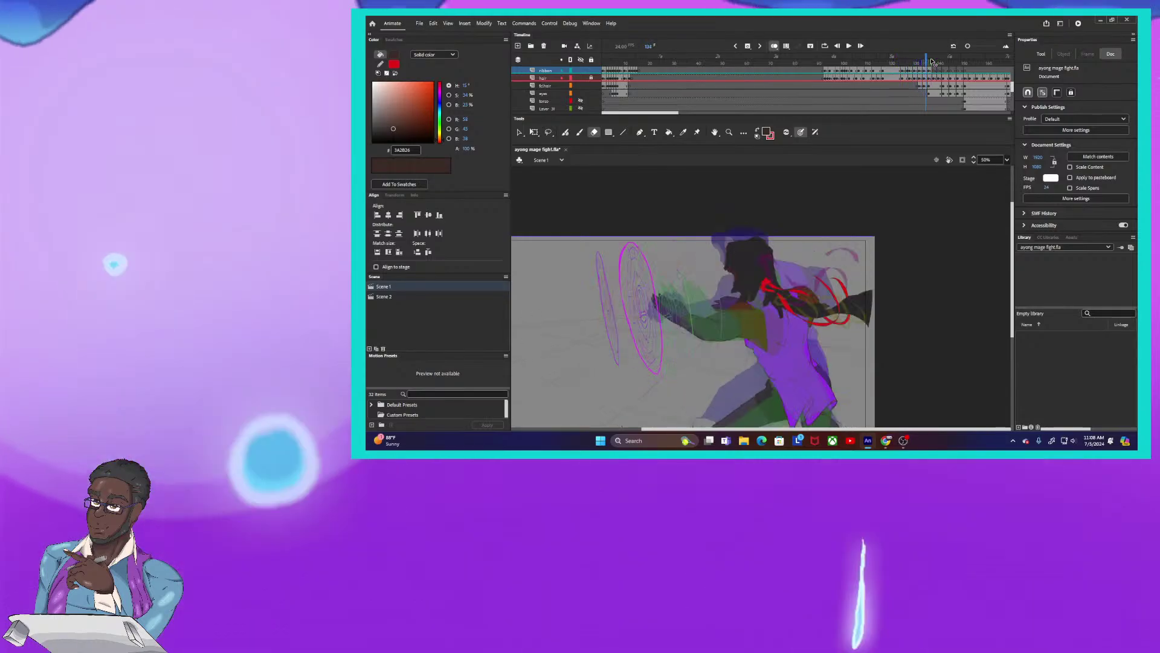
pyautogui.press('.')
pyautogui.press('.')
pyautogui.press('.')
pyautogui.press('.')
pyautogui.press('.')
pyautogui.press('.')
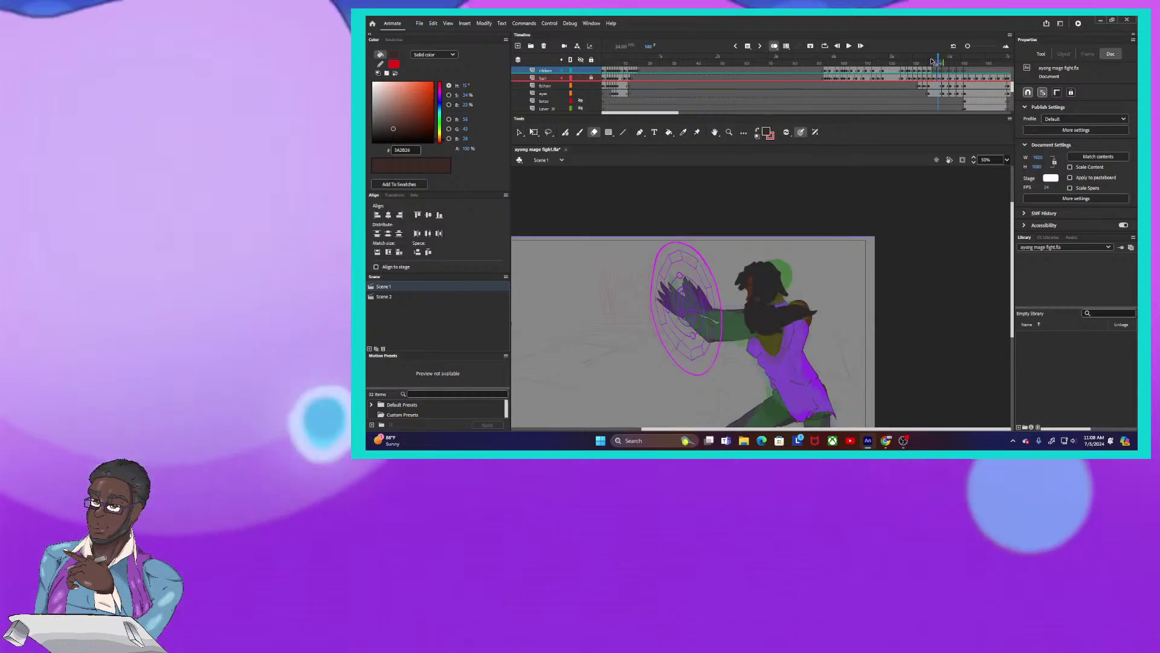
# Step back through the finished ribbon drawings and forward again to check the ribbon's flow up to its last drawn frame
pyautogui.press(',')
pyautogui.press(',')
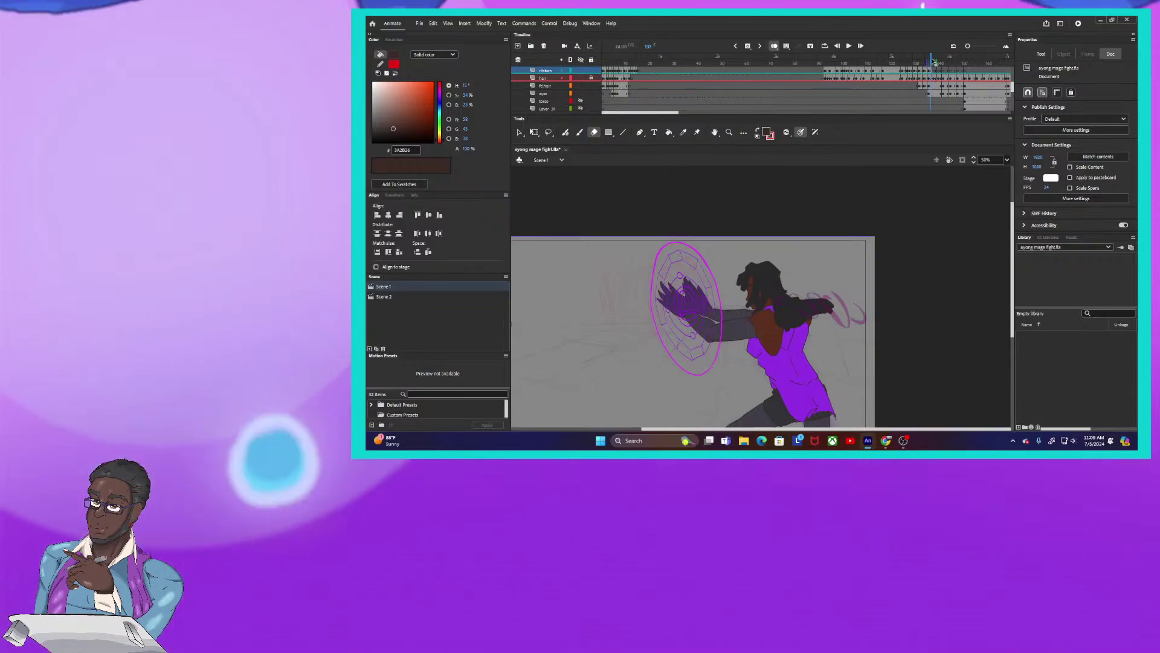
pyautogui.press(',')
pyautogui.press(',')
pyautogui.press(',')
pyautogui.press(',')
pyautogui.press(',')
pyautogui.press(',')
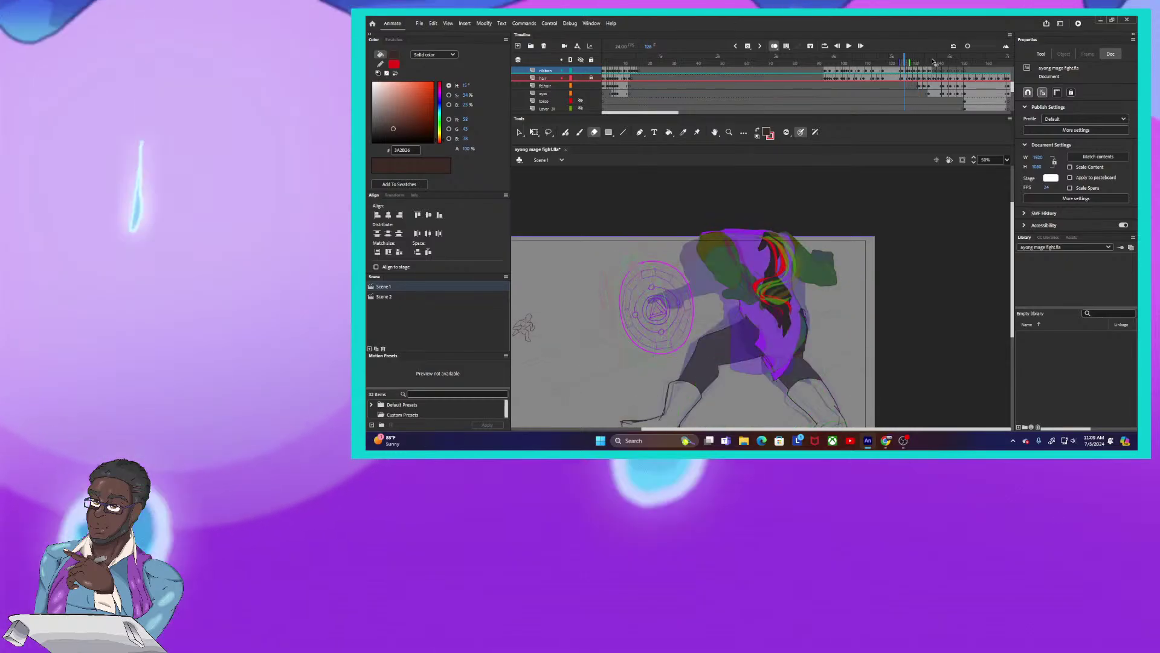
pyautogui.press('.')
pyautogui.press('.')
pyautogui.press('.')
pyautogui.press('.')
pyautogui.press('.')
pyautogui.press('.')
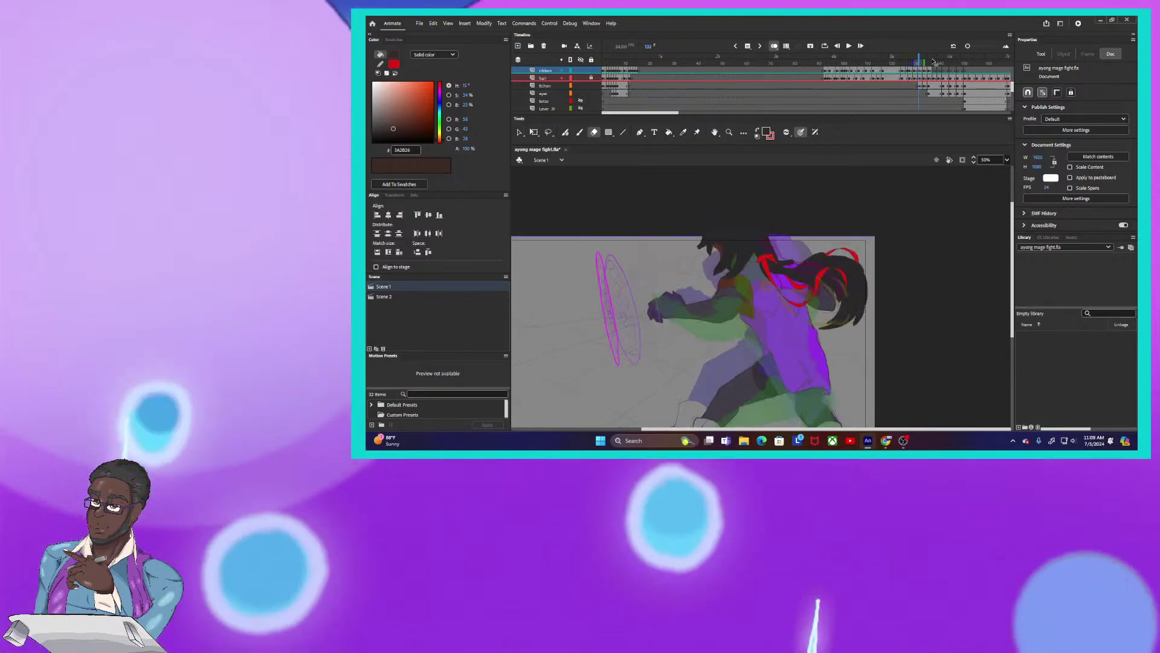
pyautogui.press('.')
pyautogui.press('.')
pyautogui.press('.')
pyautogui.press('.')
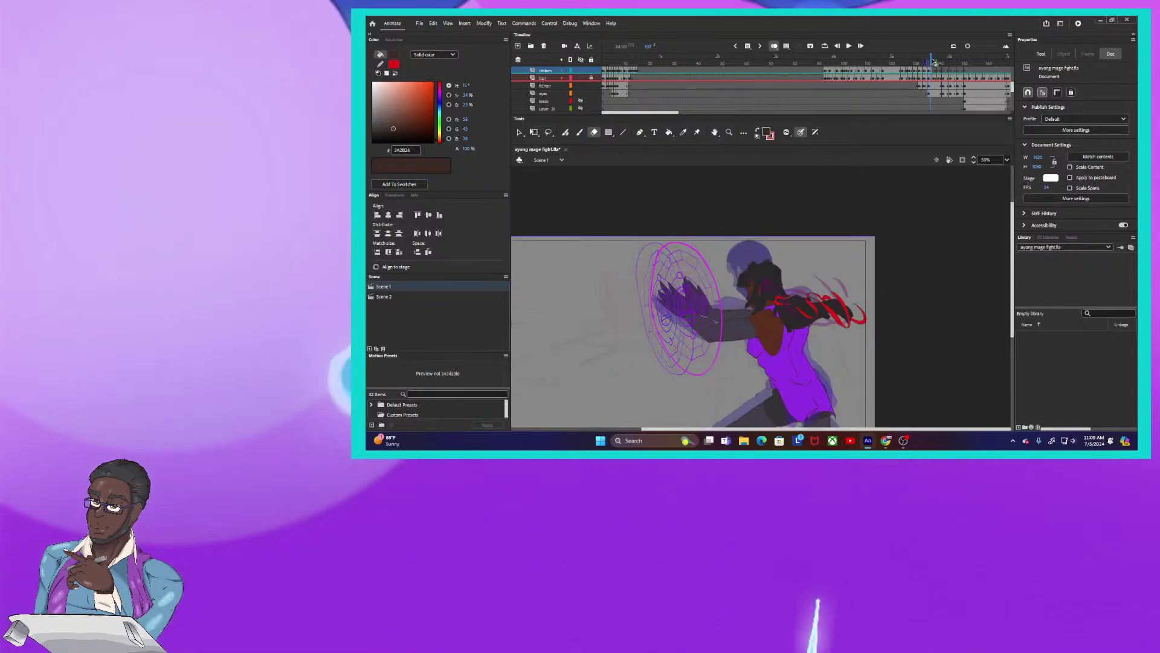
# Step forward from the last ribbon drawing through the ribbonless hair frames to the front-facing joined-hands pose to examine the ponytail's movement
pyautogui.press('.')
pyautogui.press('.')
pyautogui.press('.')
pyautogui.press('.')
pyautogui.press('.')
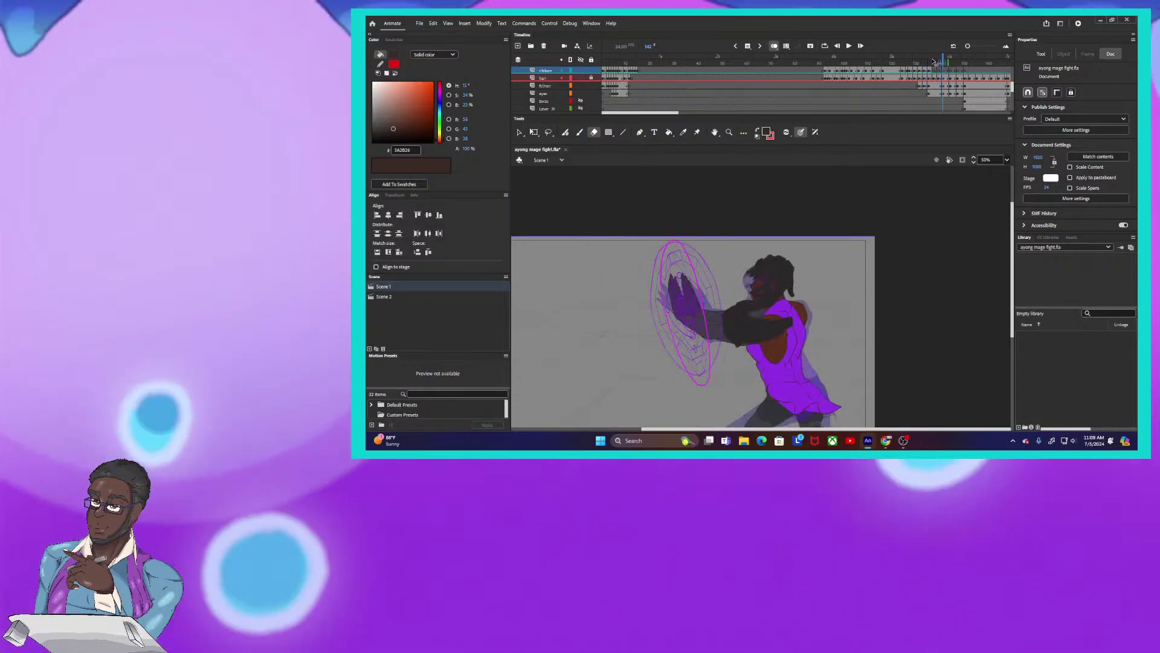
pyautogui.press('.')
pyautogui.press('.')
pyautogui.press('.')
pyautogui.press('.')
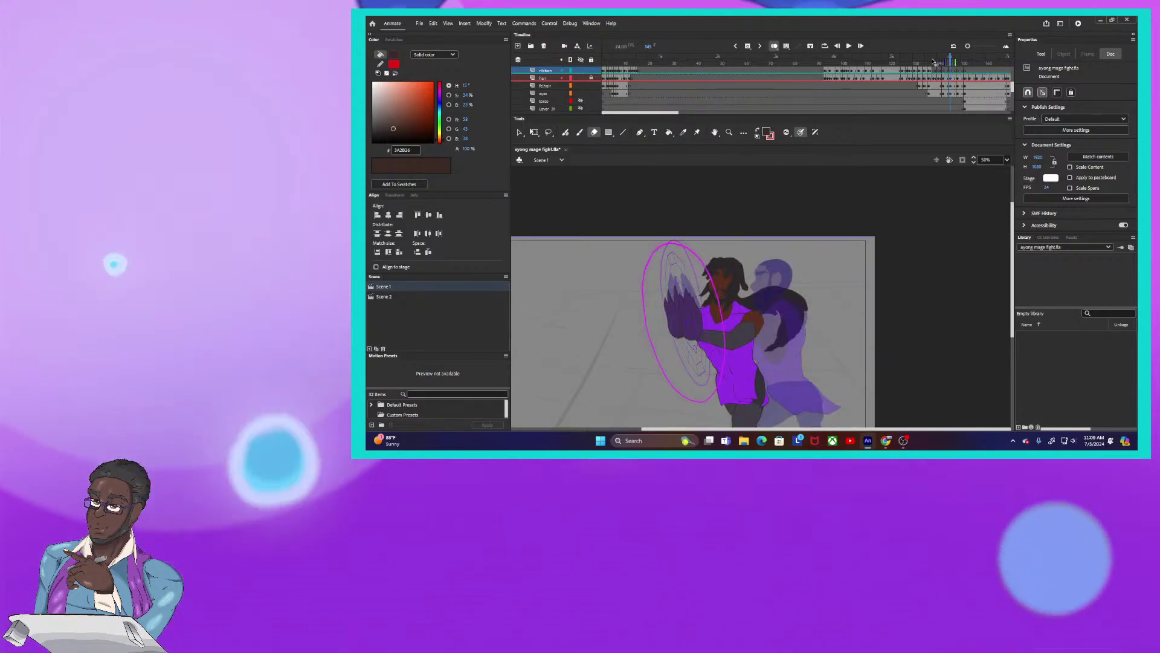
pyautogui.press('.')
pyautogui.press('.')
pyautogui.press('.')
pyautogui.press('.')
pyautogui.press('.')
pyautogui.press('.')
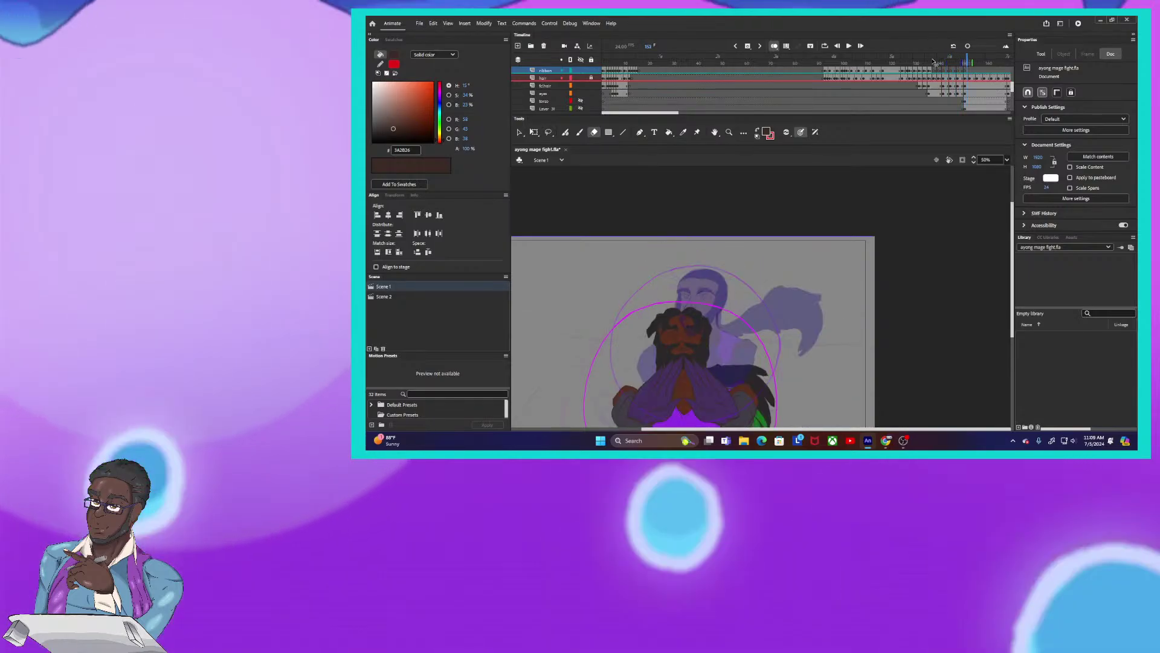
pyautogui.press('.')
pyautogui.press('.')
pyautogui.press('.')
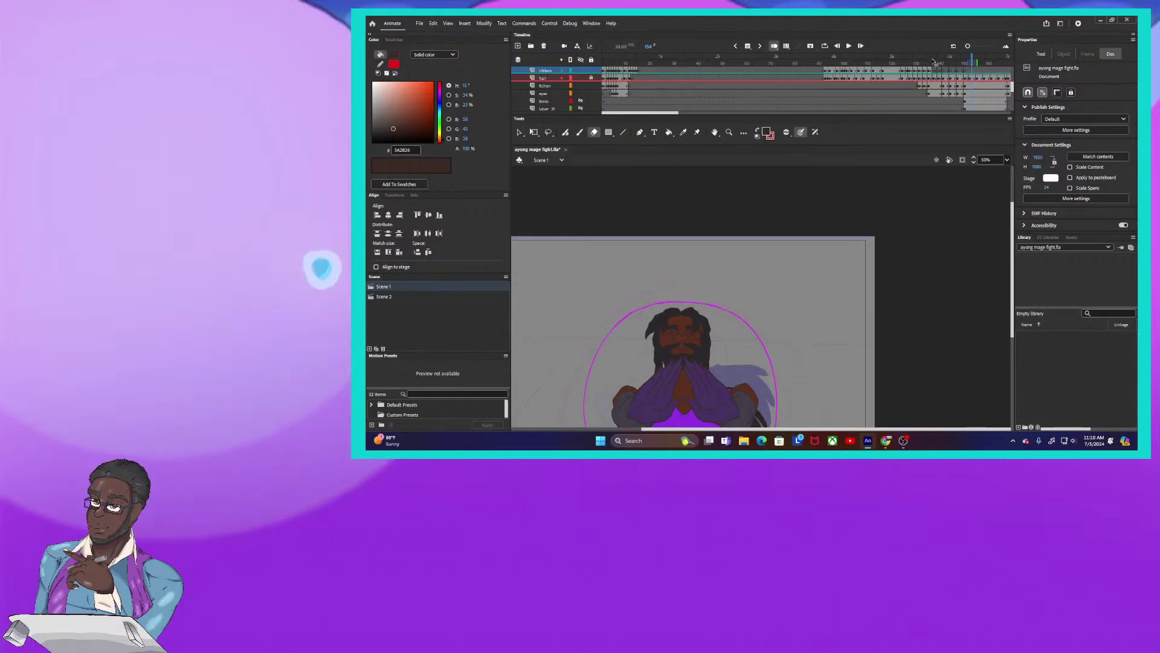
# Step back from the front-facing pose to the last ribbon drawing to compare the hair positions along the way
pyautogui.press(',')
pyautogui.press(',')
pyautogui.press(',')
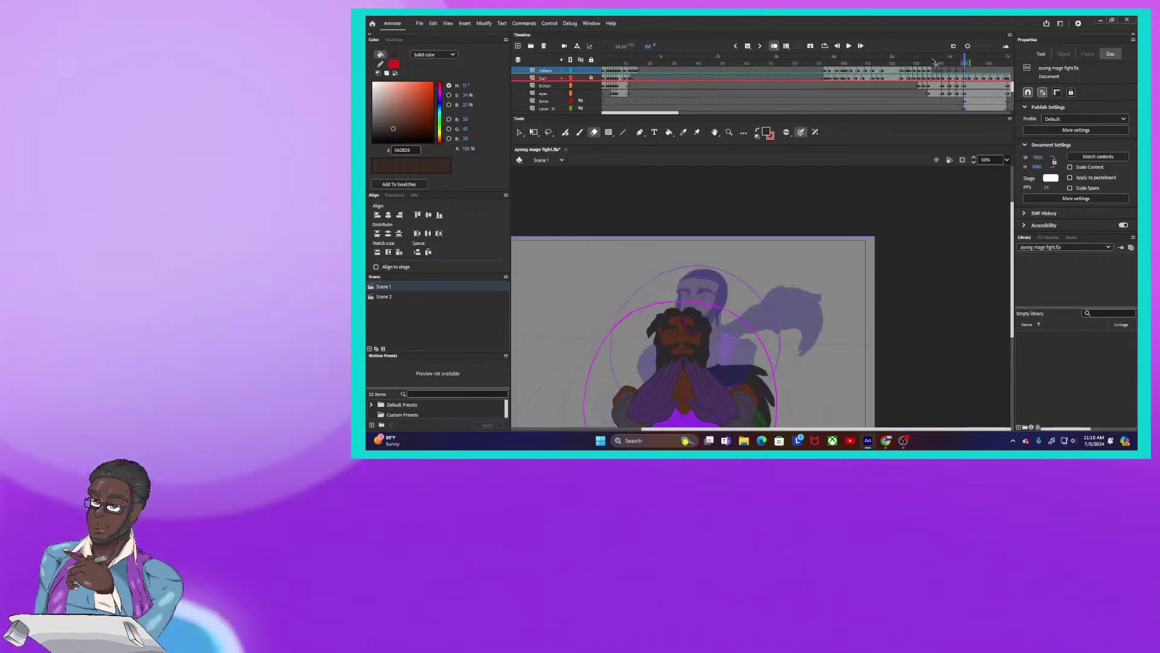
pyautogui.press(',')
pyautogui.press(',')
pyautogui.press(',')
pyautogui.press(',')
pyautogui.press(',')
pyautogui.press(',')
pyautogui.press(',')
pyautogui.press(',')
pyautogui.press(',')
pyautogui.press(',')
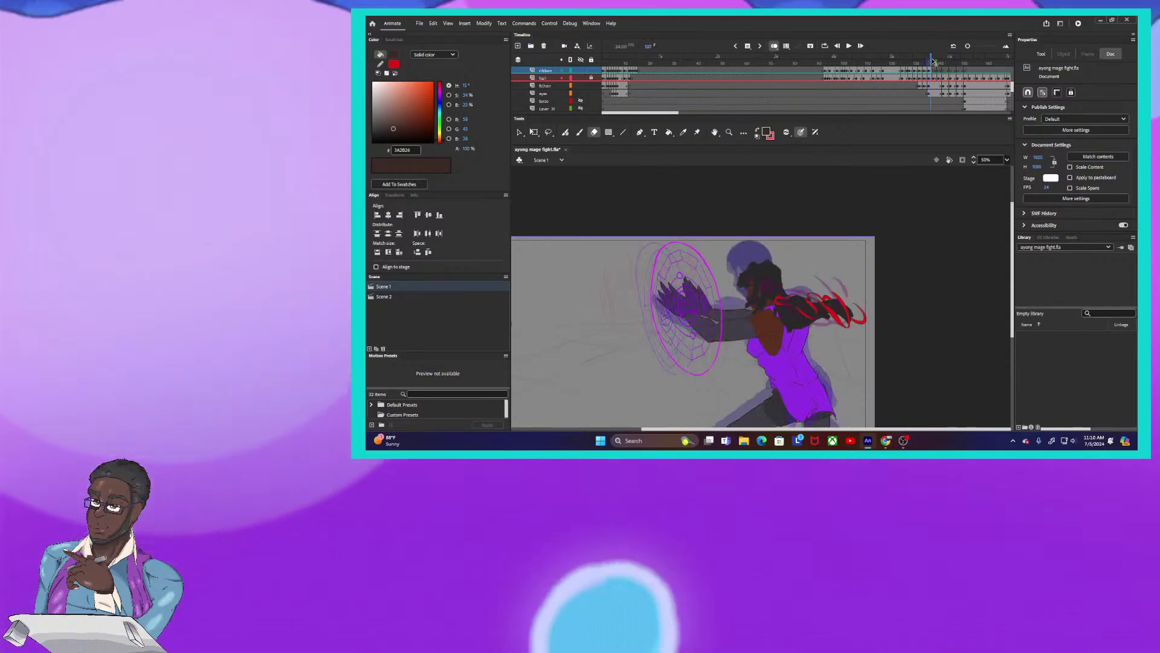
# Review the ribbonless frames up to the front-facing pose once more and return to the frames around the last ribbon drawing
pyautogui.press('.')
pyautogui.press('.')
pyautogui.press('.')
pyautogui.press('.')
pyautogui.press('.')
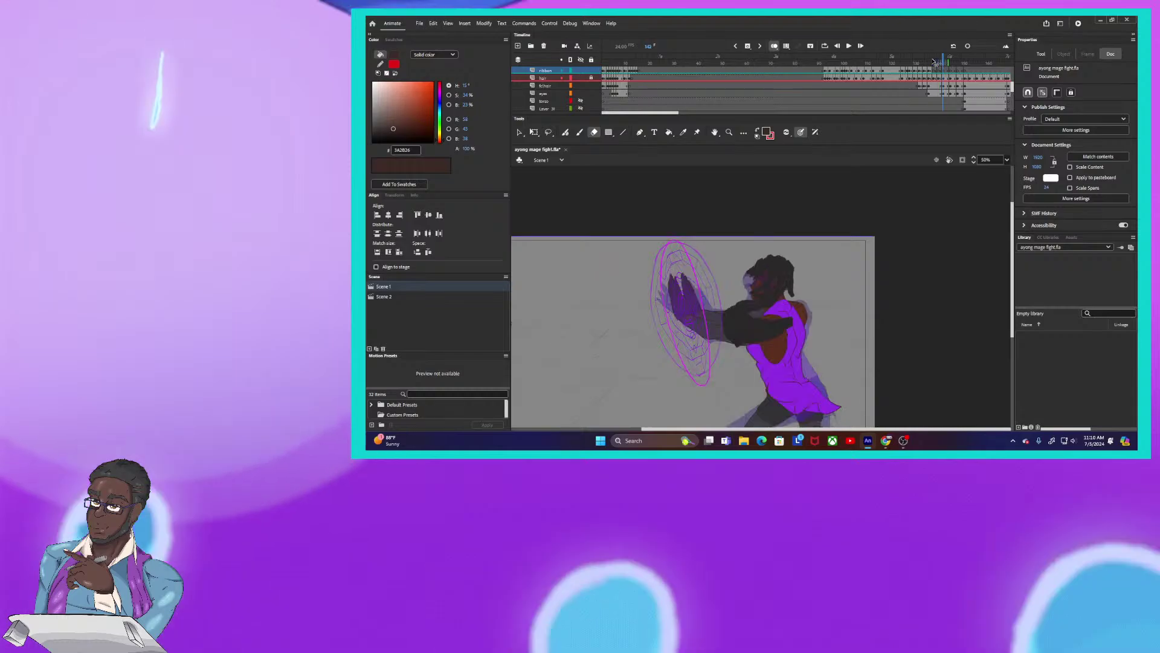
pyautogui.press('.')
pyautogui.press('.')
pyautogui.press('.')
pyautogui.press('.')
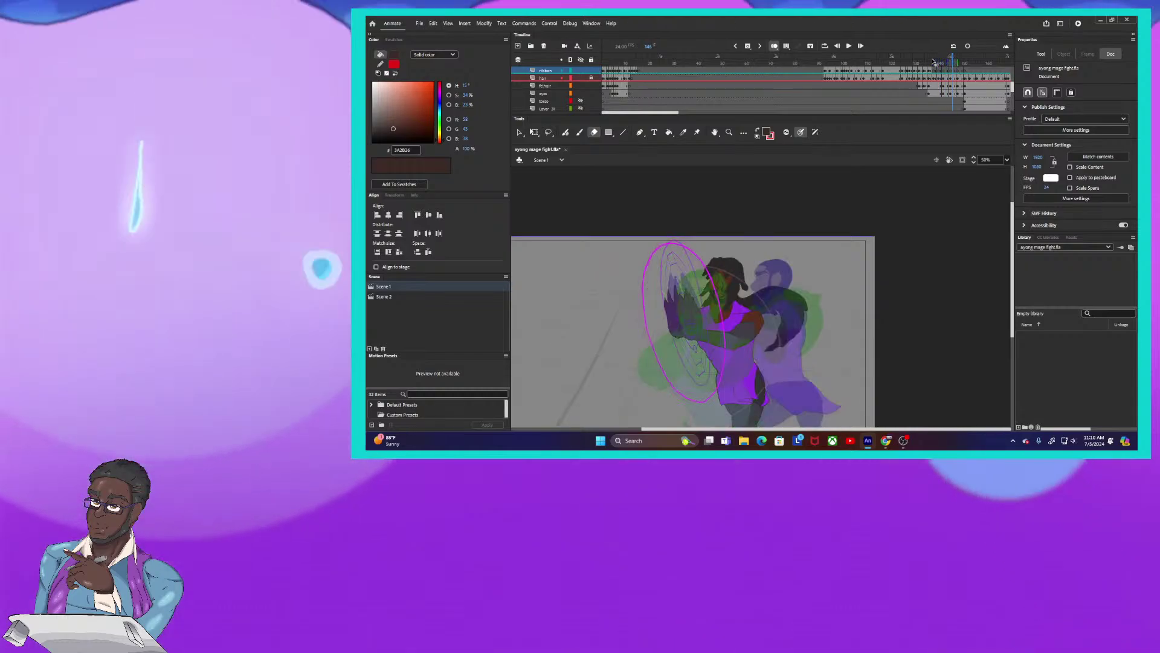
pyautogui.press('.')
pyautogui.press('.')
pyautogui.press('.')
pyautogui.press('.')
pyautogui.press('.')
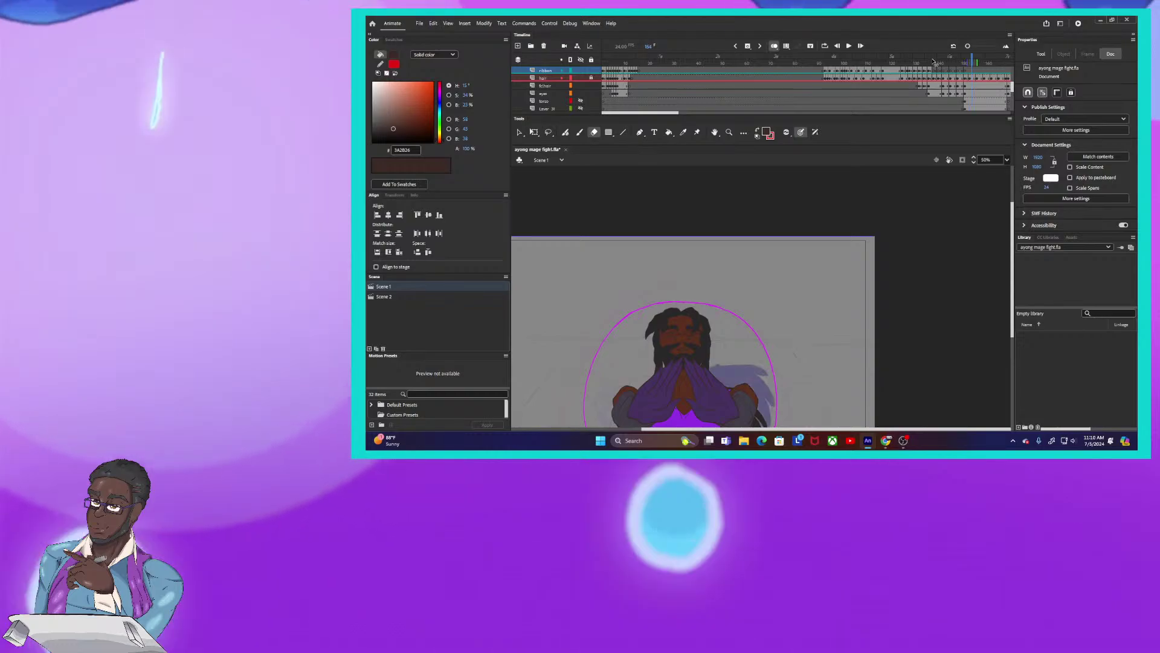
pyautogui.click(935, 63)
pyautogui.press('.')
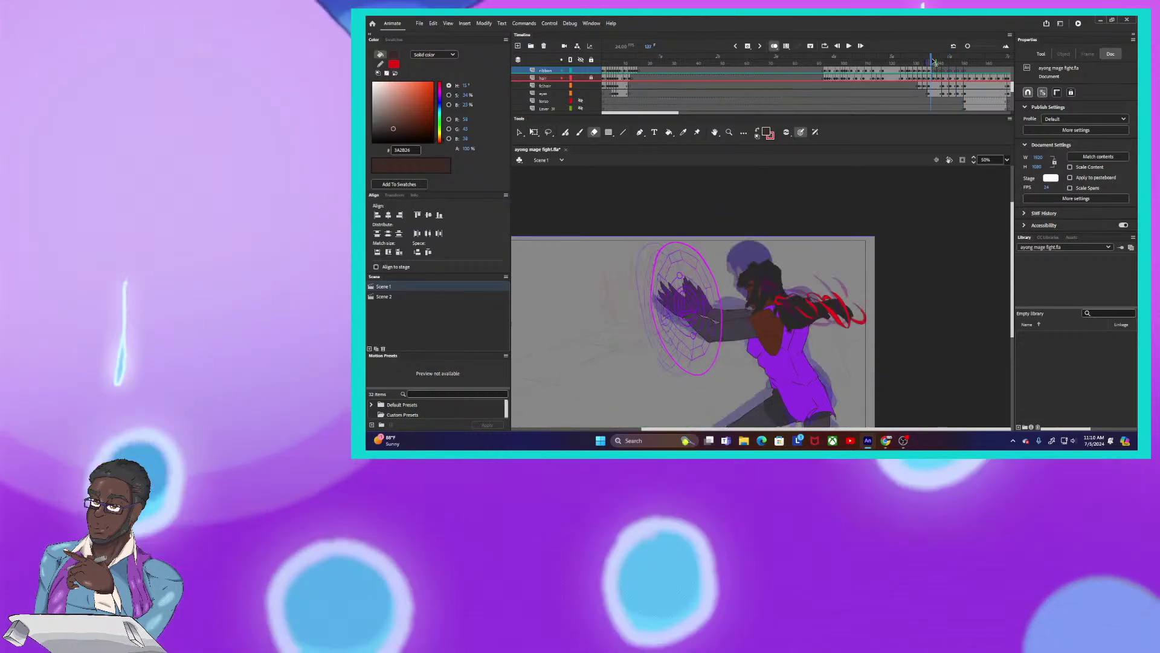
pyautogui.press(',')
pyautogui.press(',')
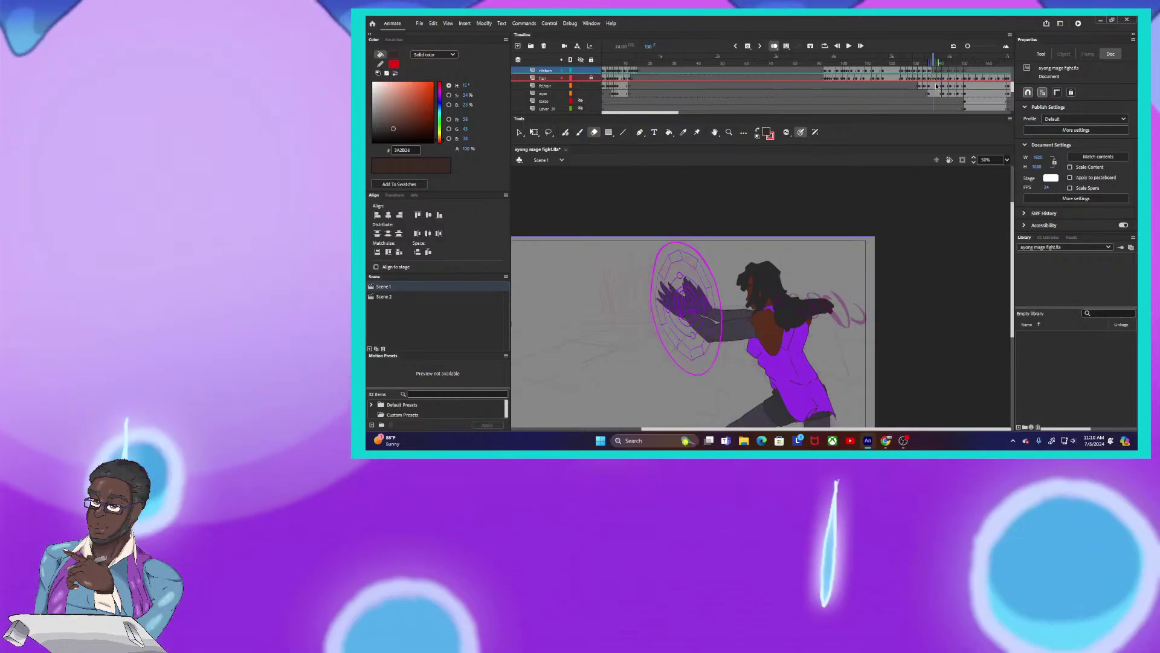
# View the whole stage, examine the frames back to the front-facing pose, and return to the first ribbonless frame of the casting pose
pyautogui.hotkey('ctrl', '-')
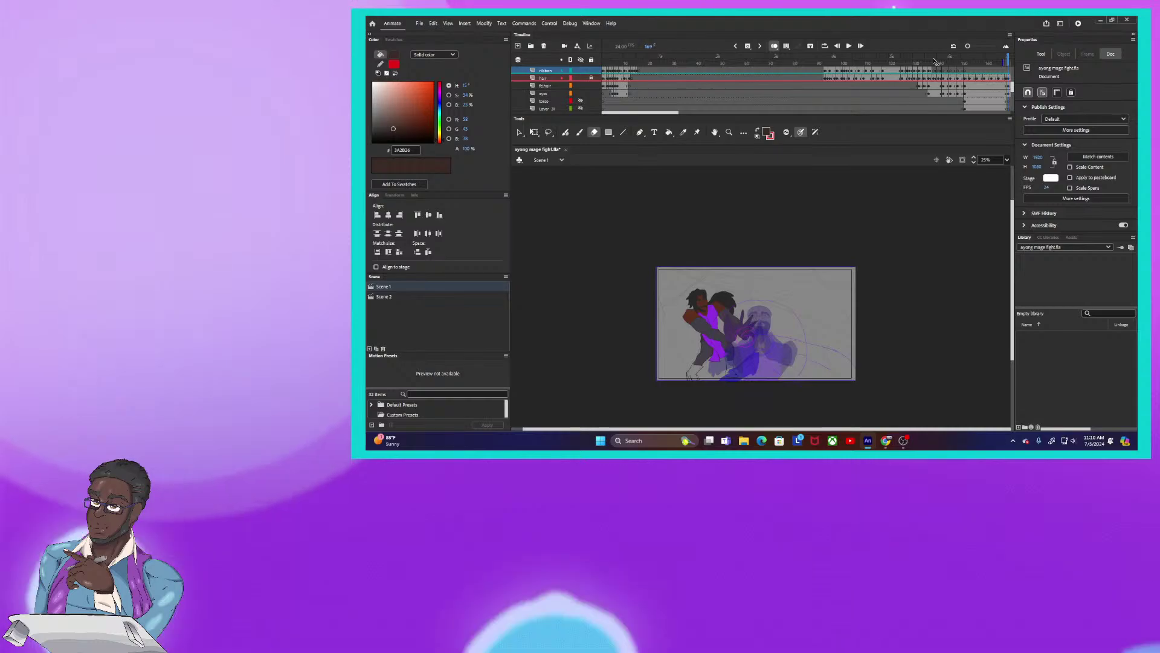
pyautogui.press(',')
pyautogui.press(',')
pyautogui.press(',')
pyautogui.press(',')
pyautogui.press(',')
pyautogui.press(',')
pyautogui.press(',')
pyautogui.press(',')
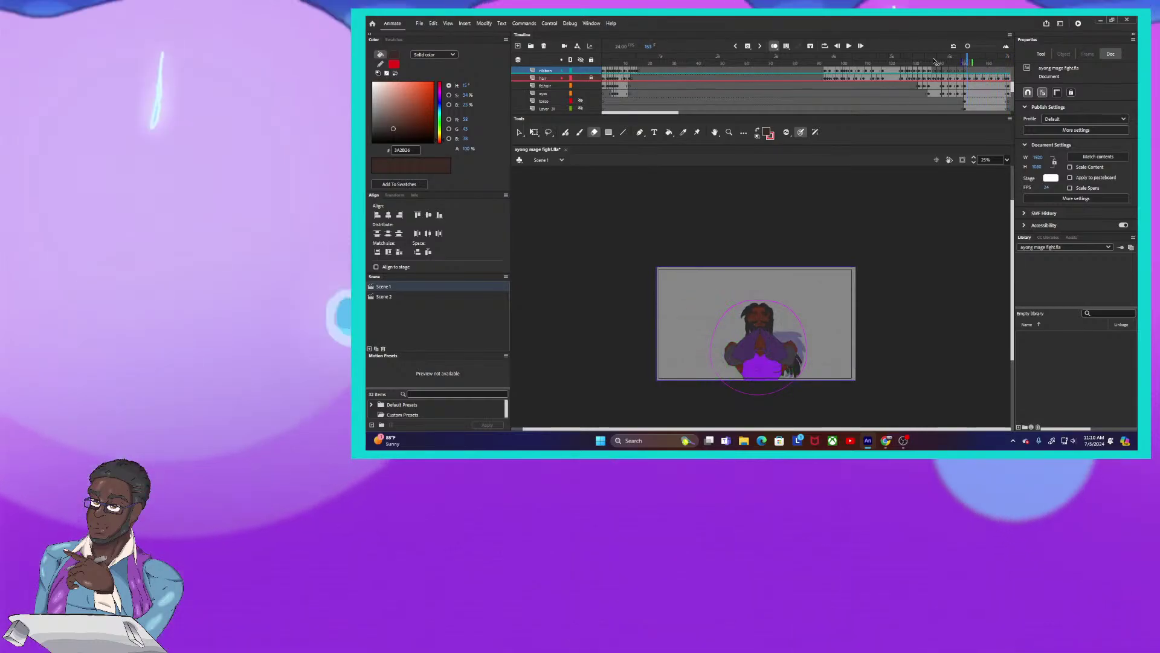
pyautogui.click(937, 62)
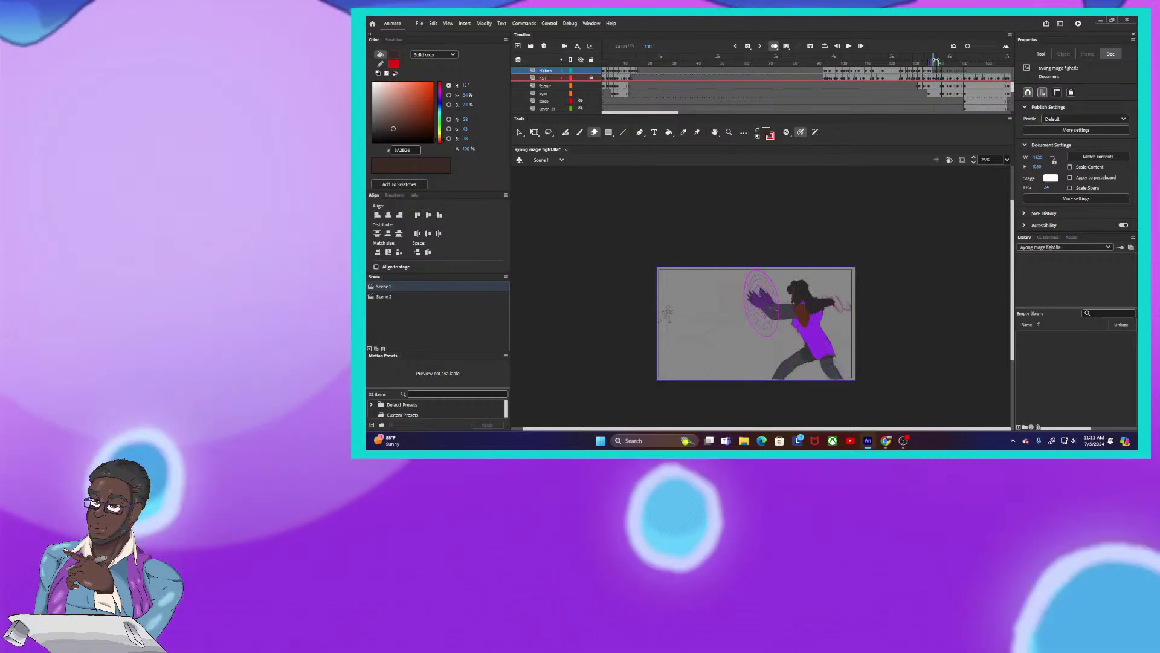
pyautogui.moveTo(939, 61); pyautogui.dragTo(935, 60)
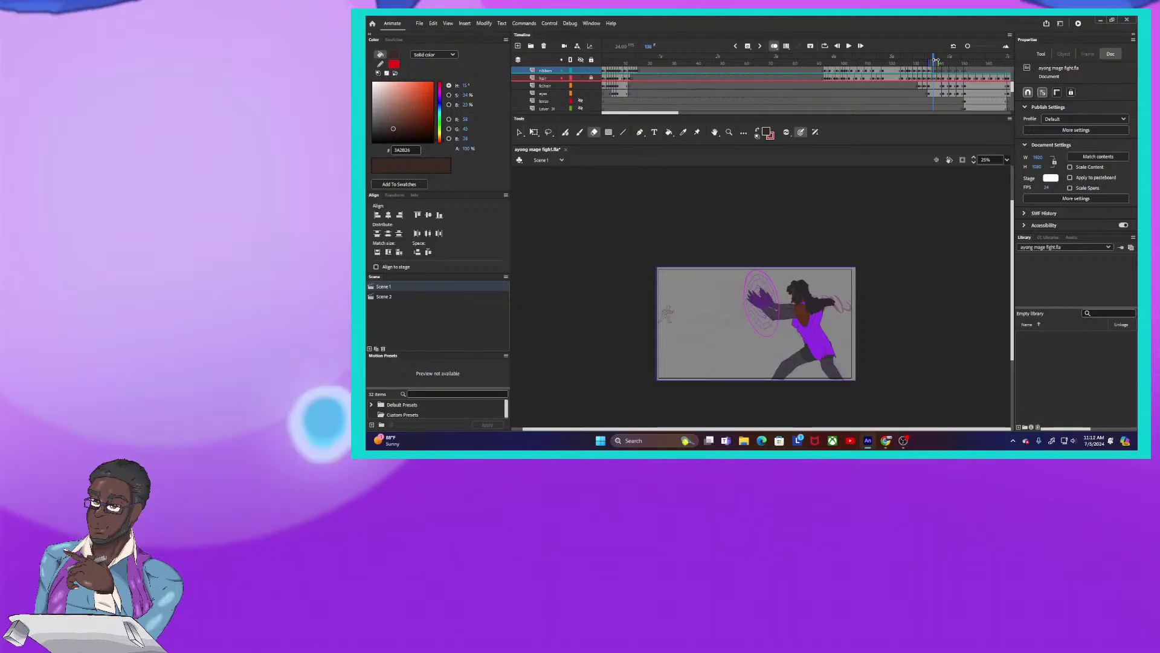
# Outline the start of the ribbon at the nape with the Fluid Brush in dark brown and fill it red with onion skinning off
pyautogui.hotkey('ctrl', '=')
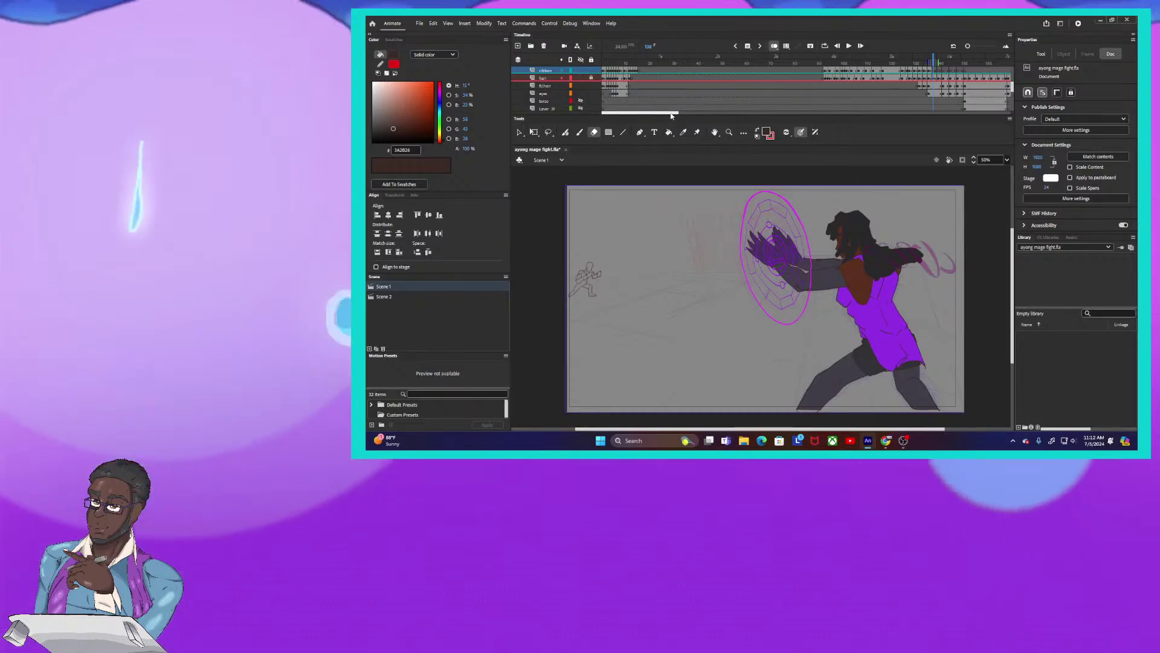
pyautogui.moveTo(671, 114); pyautogui.dragTo(684, 112)
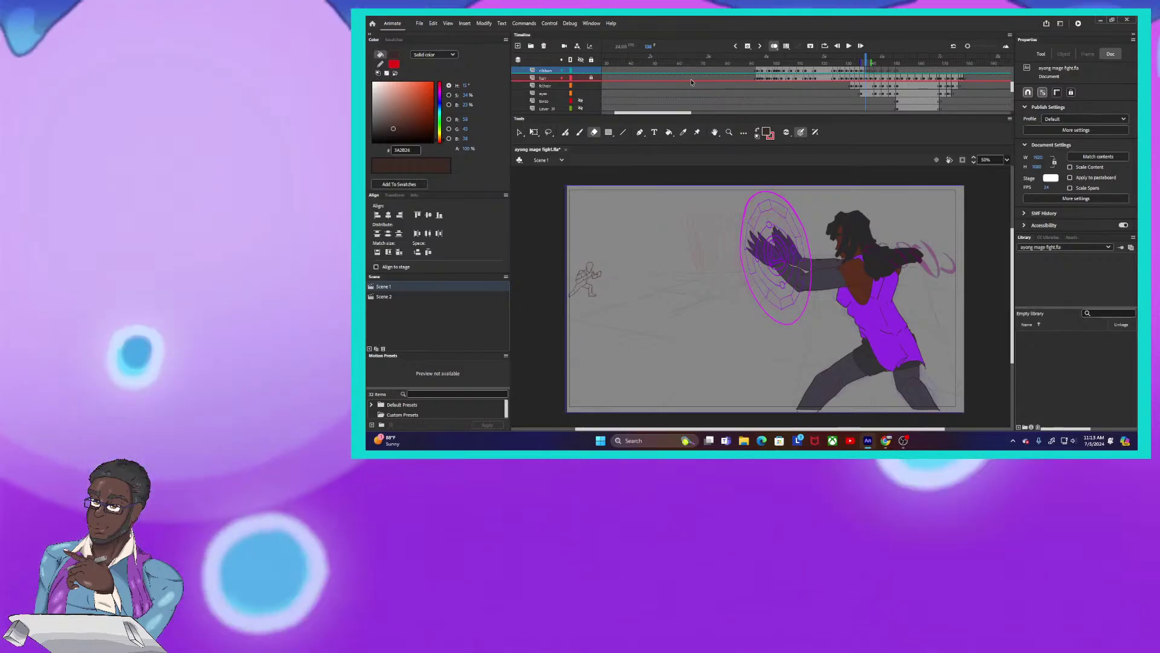
pyautogui.click(866, 63)
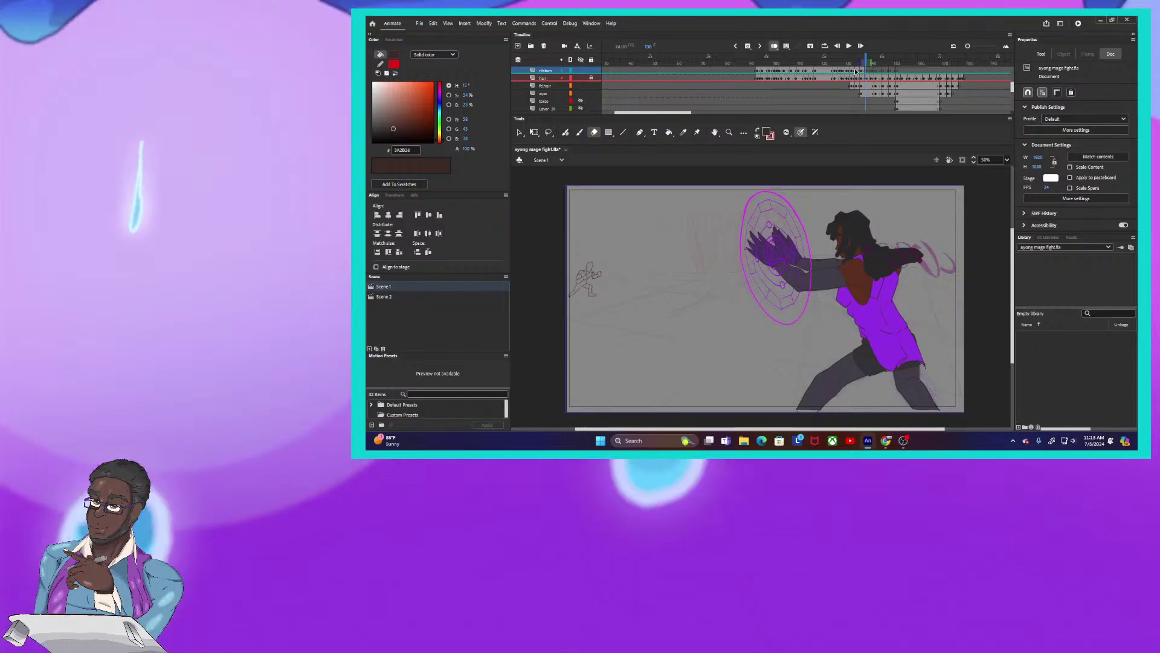
pyautogui.moveTo(856, 249); pyautogui.dragTo(788, 277)
pyautogui.hotkey('ctrl', '=')
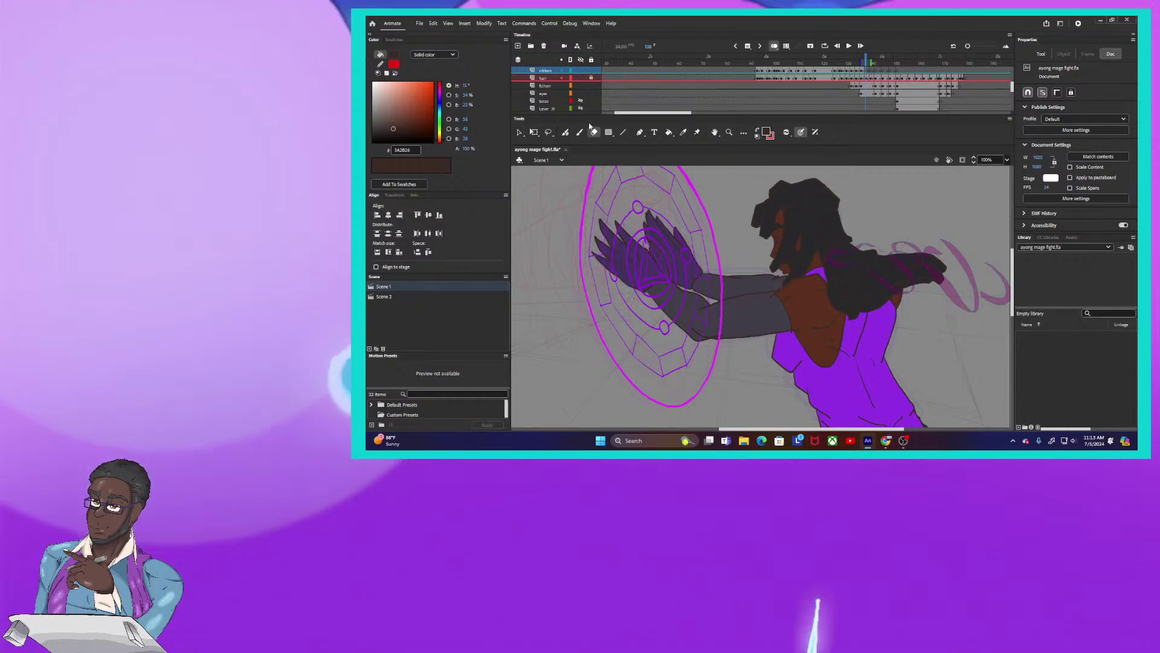
pyautogui.click(566, 132)
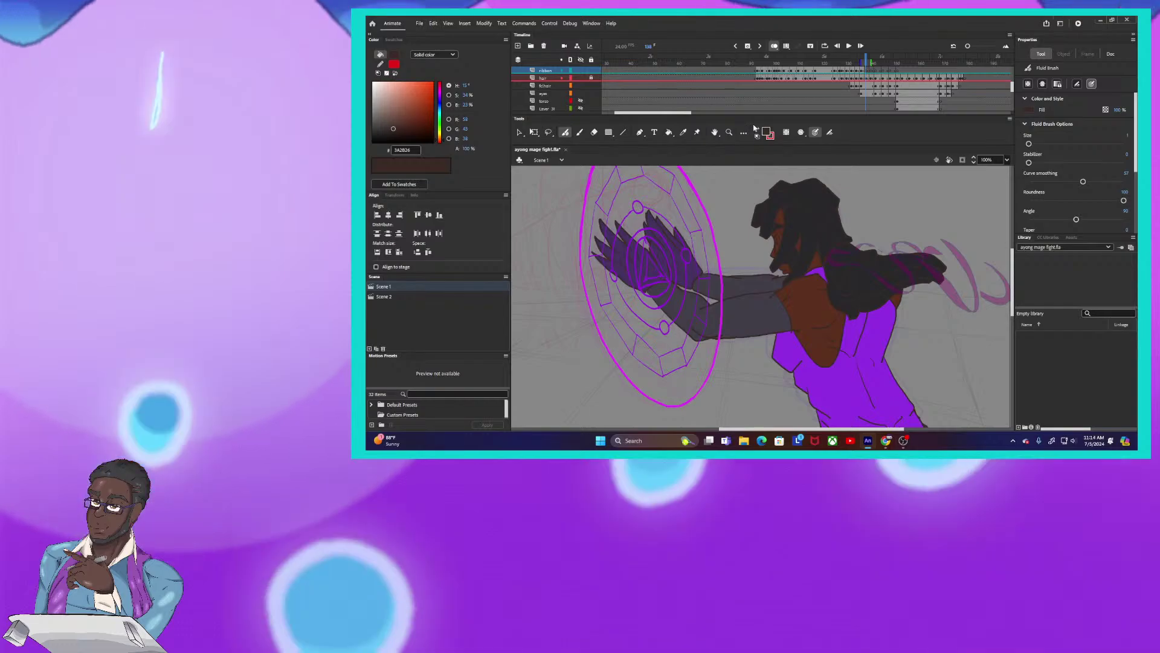
pyautogui.hotkey('ctrl', '=')
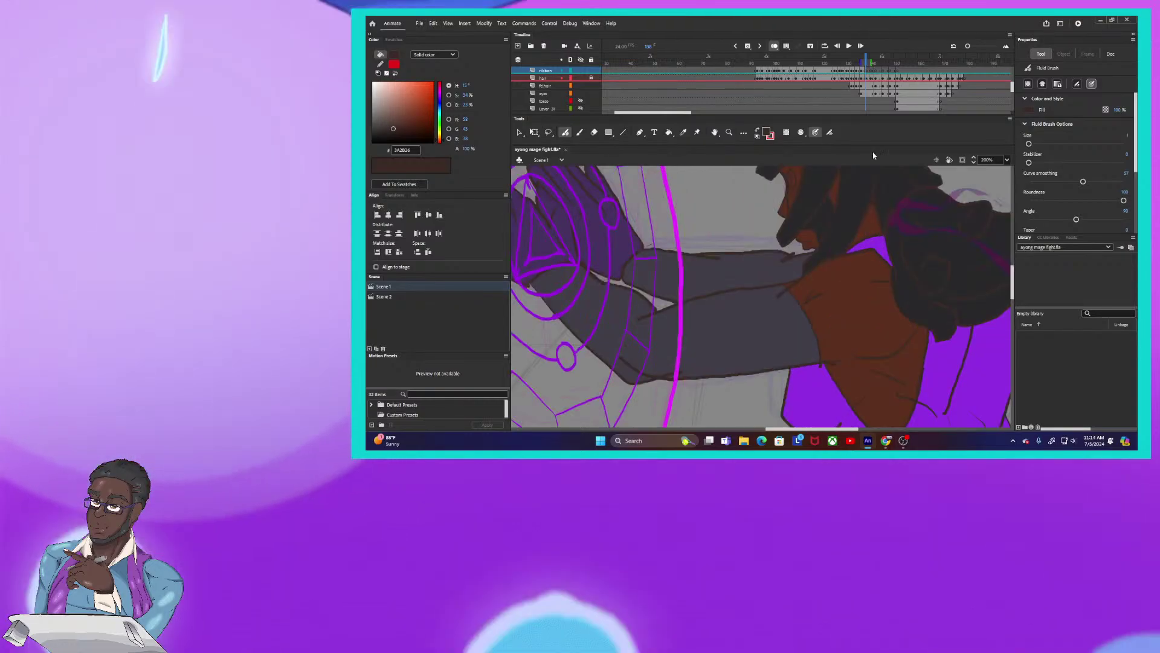
pyautogui.moveTo(879, 198); pyautogui.dragTo(768, 280)
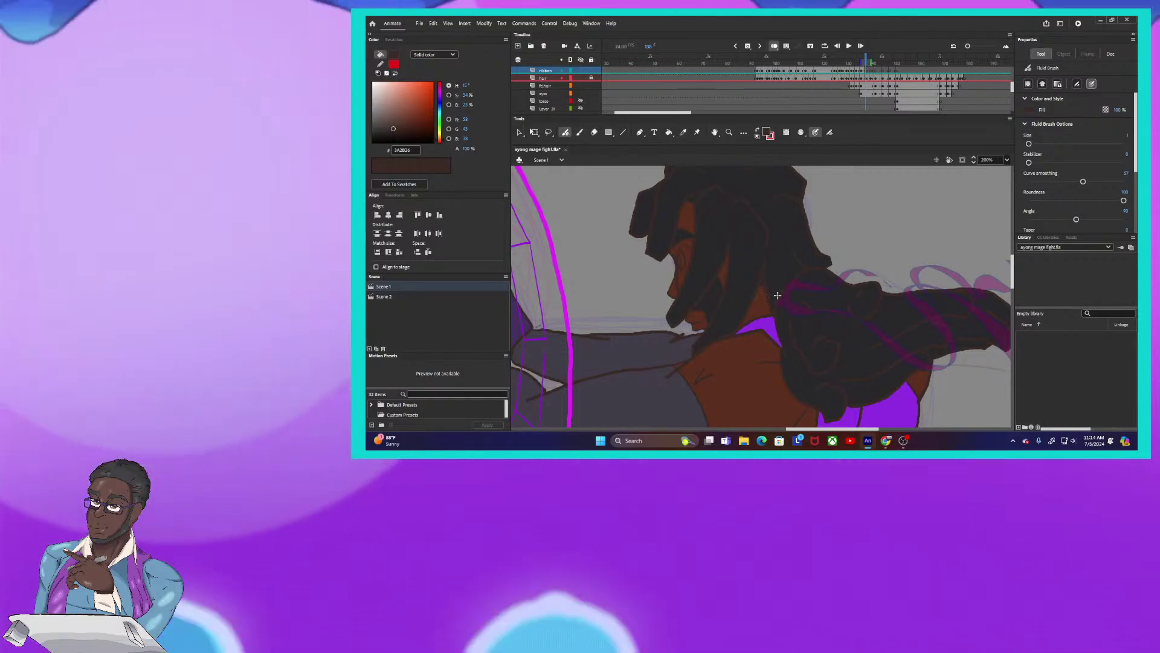
pyautogui.click(774, 46)
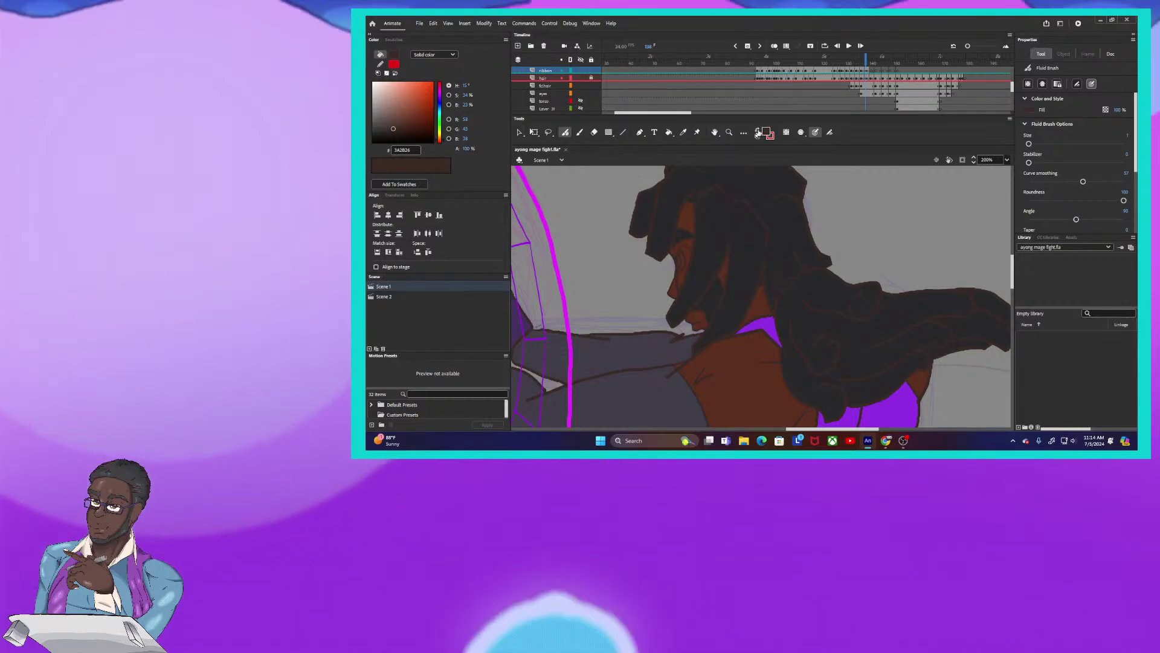
pyautogui.click(758, 133)
pyautogui.press('k')
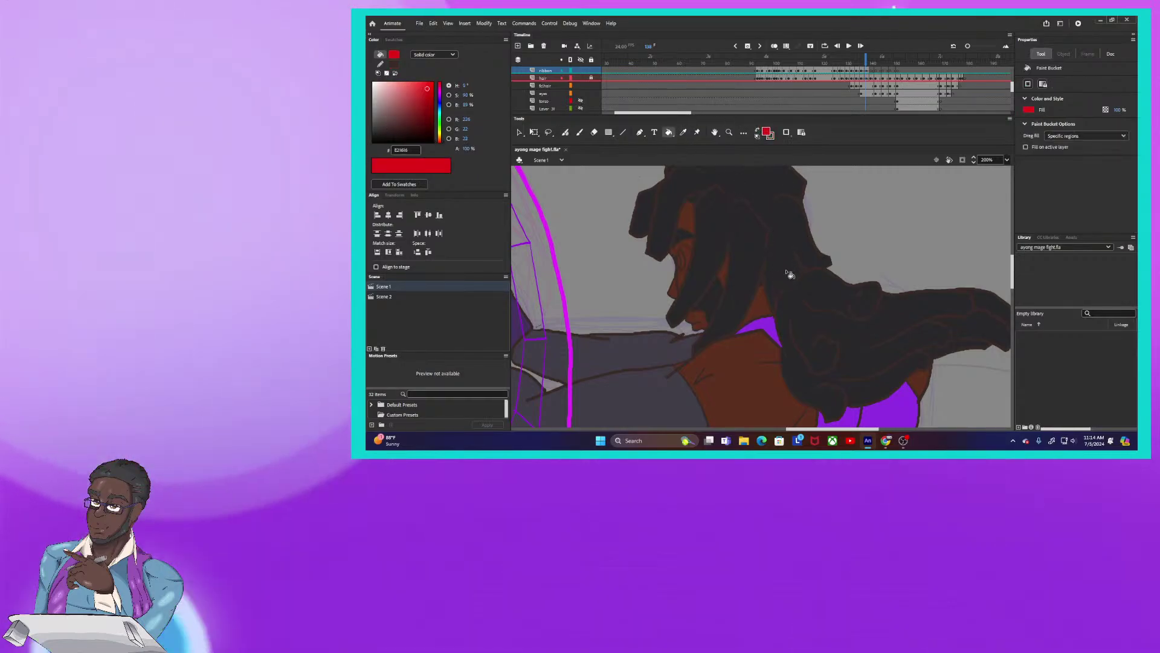
pyautogui.click(785, 286)
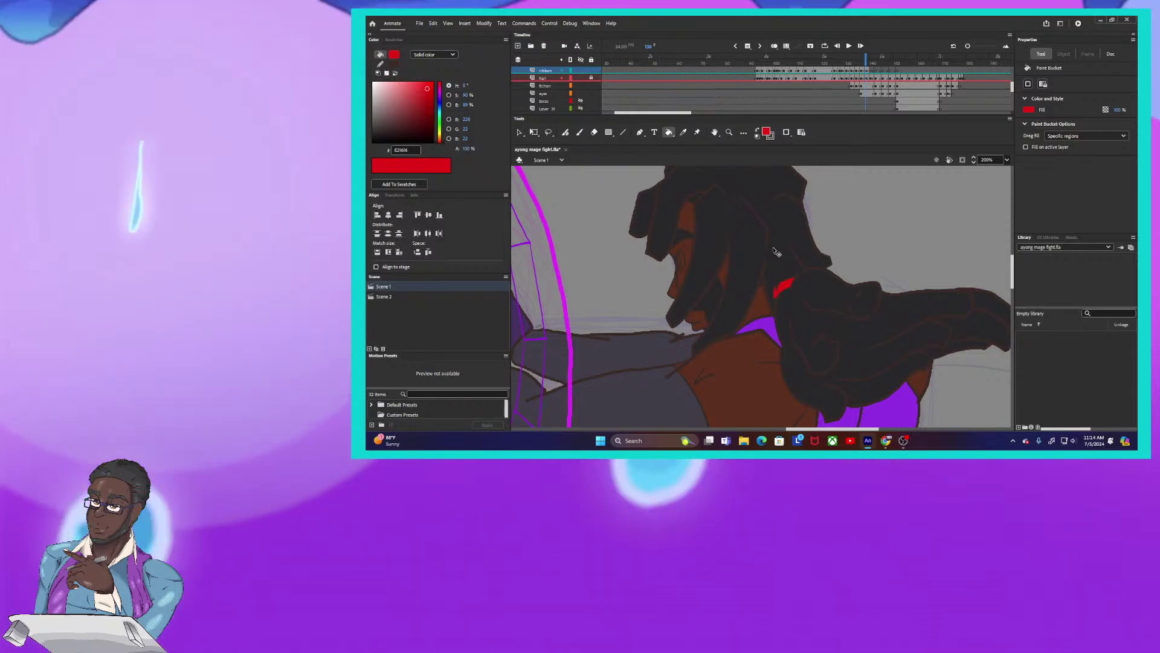
pyautogui.hotkey('ctrl', '-')
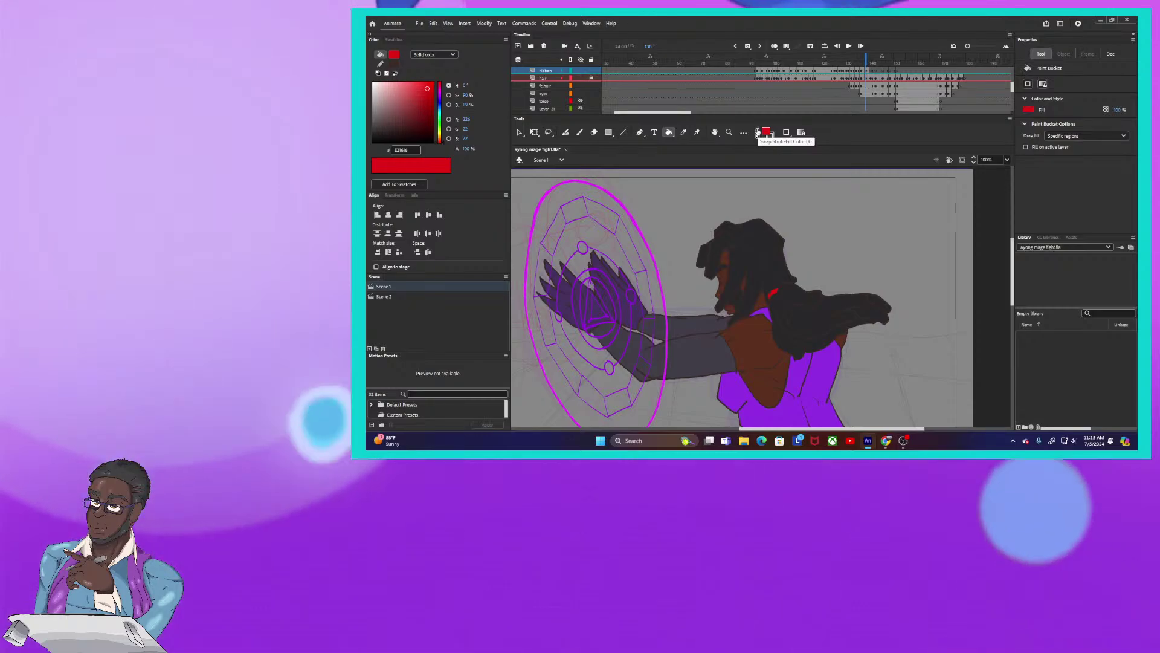
# With onion skinning on, outline the front ribbon bands winding across the ponytail in dark brown and fill them red
pyautogui.click(758, 133)
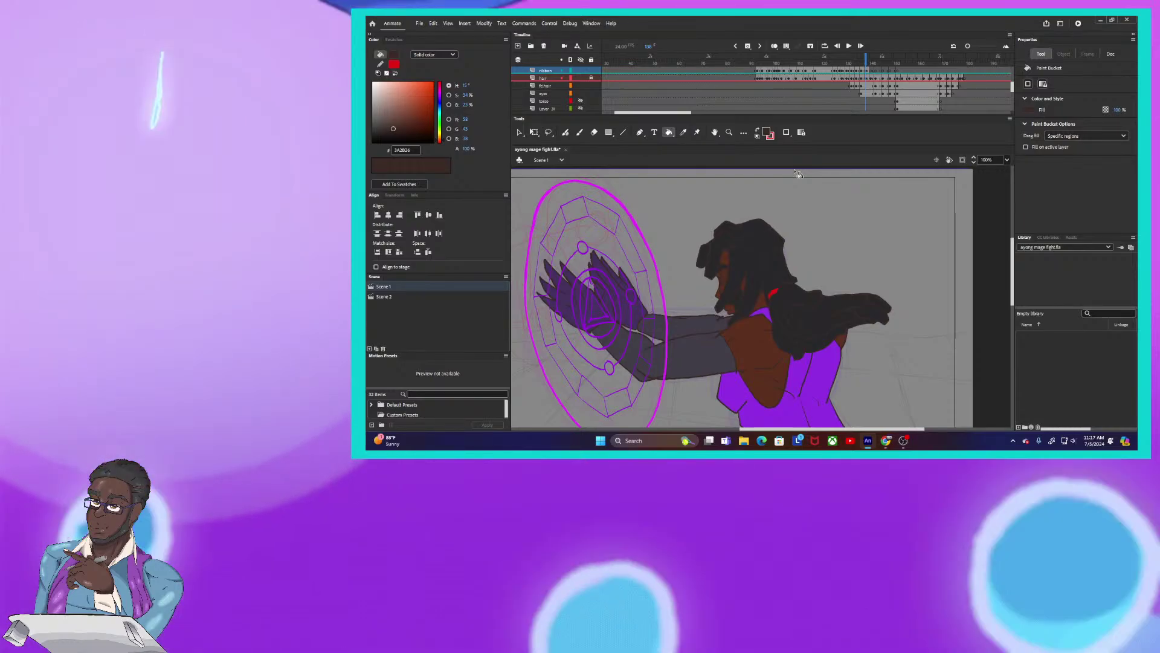
pyautogui.click(866, 62)
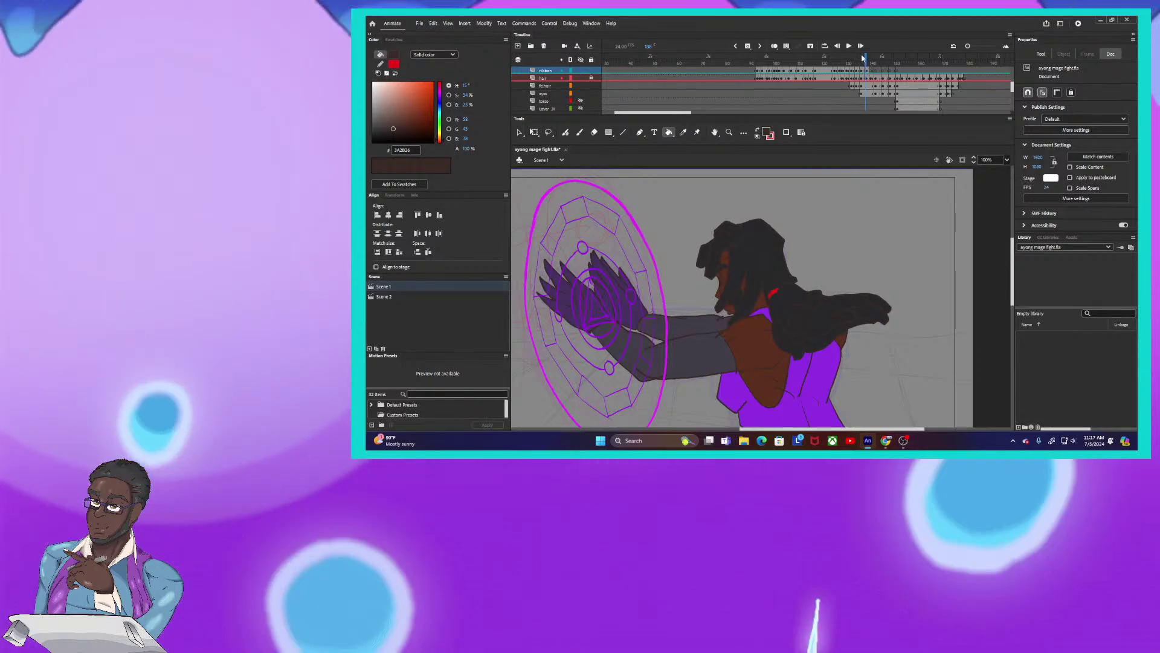
pyautogui.click(774, 46)
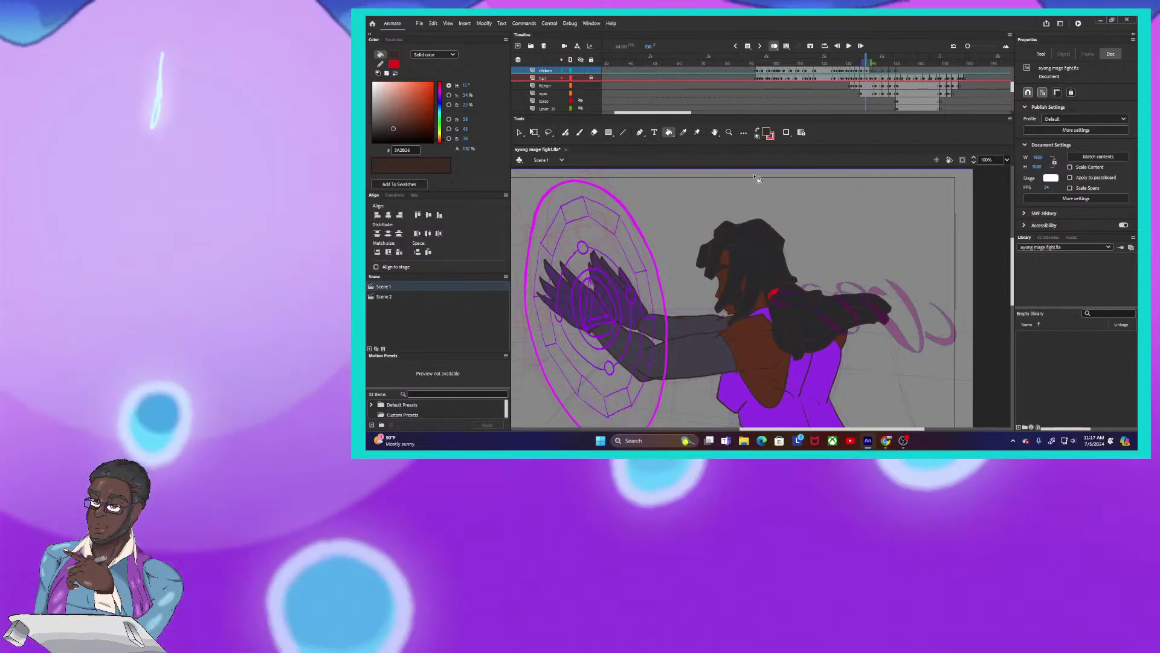
pyautogui.click(567, 133)
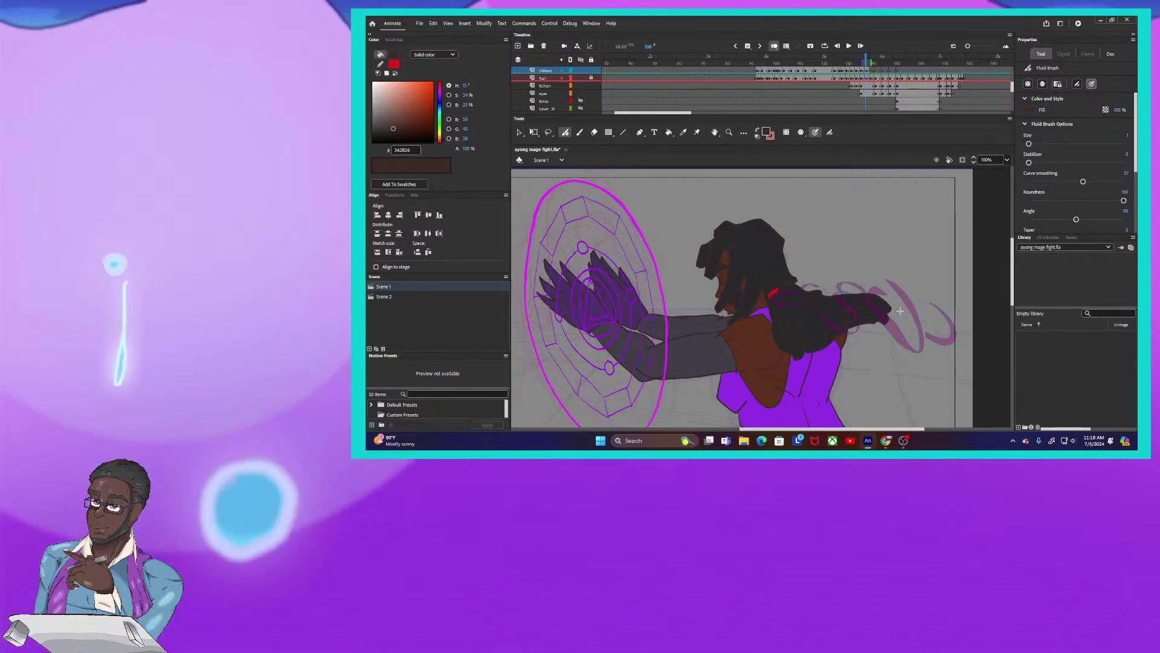
pyautogui.moveTo(904, 316); pyautogui.dragTo(906, 344)
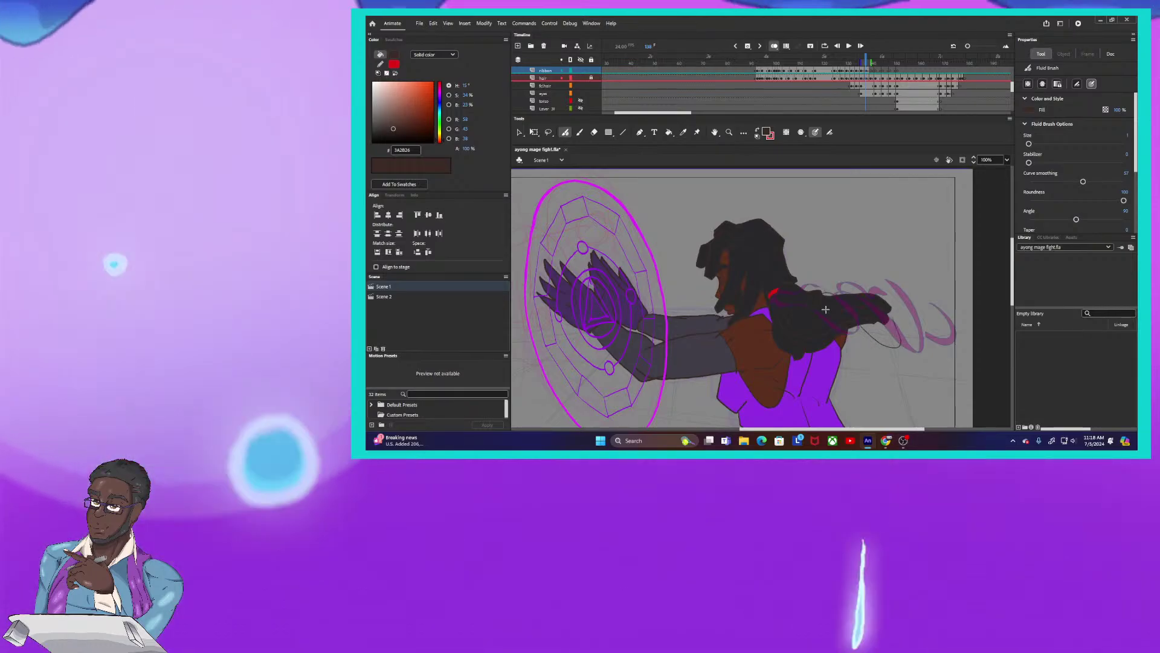
pyautogui.moveTo(860, 325); pyautogui.dragTo(891, 319)
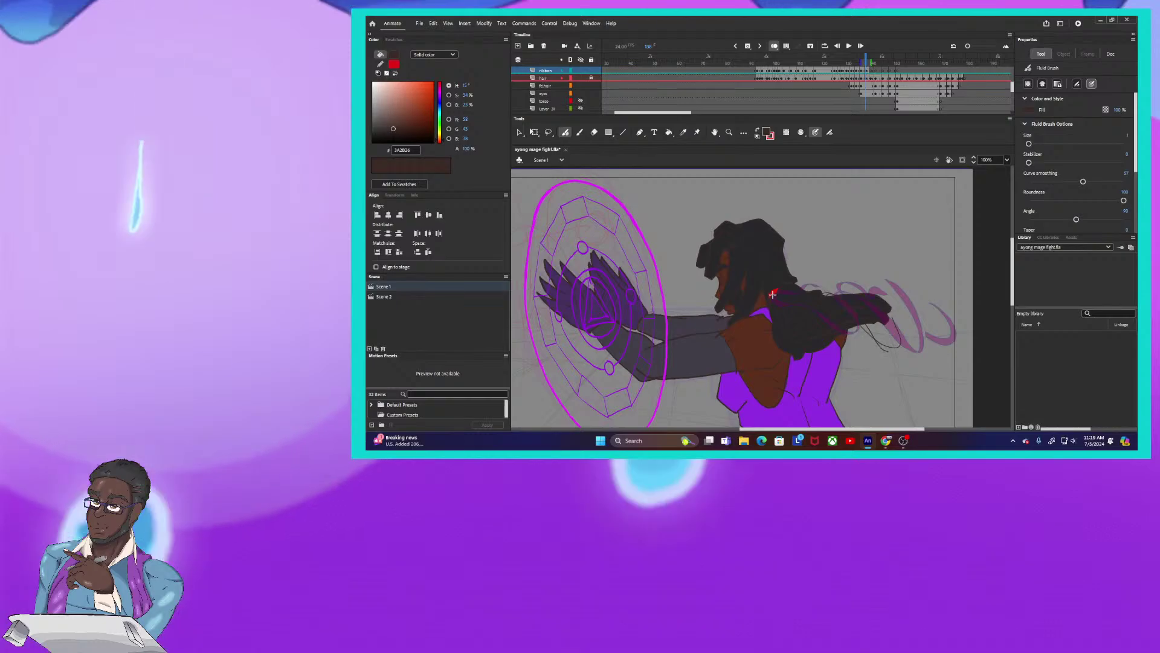
pyautogui.click(773, 293)
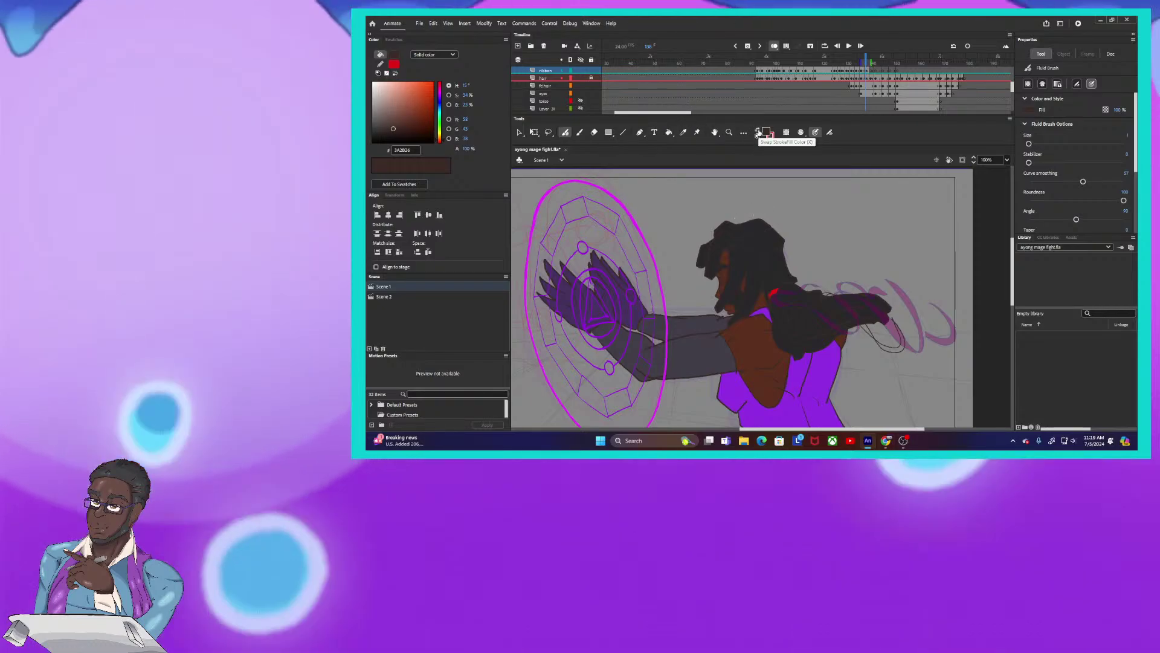
pyautogui.click(670, 132)
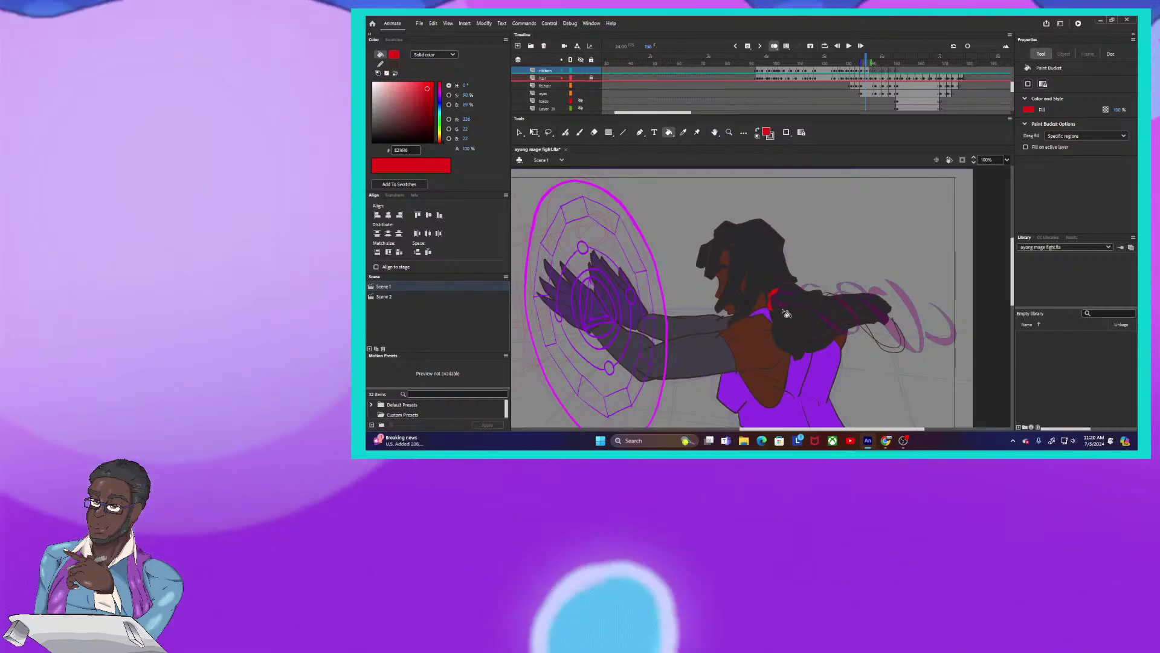
pyautogui.moveTo(786, 313); pyautogui.dragTo(860, 320)
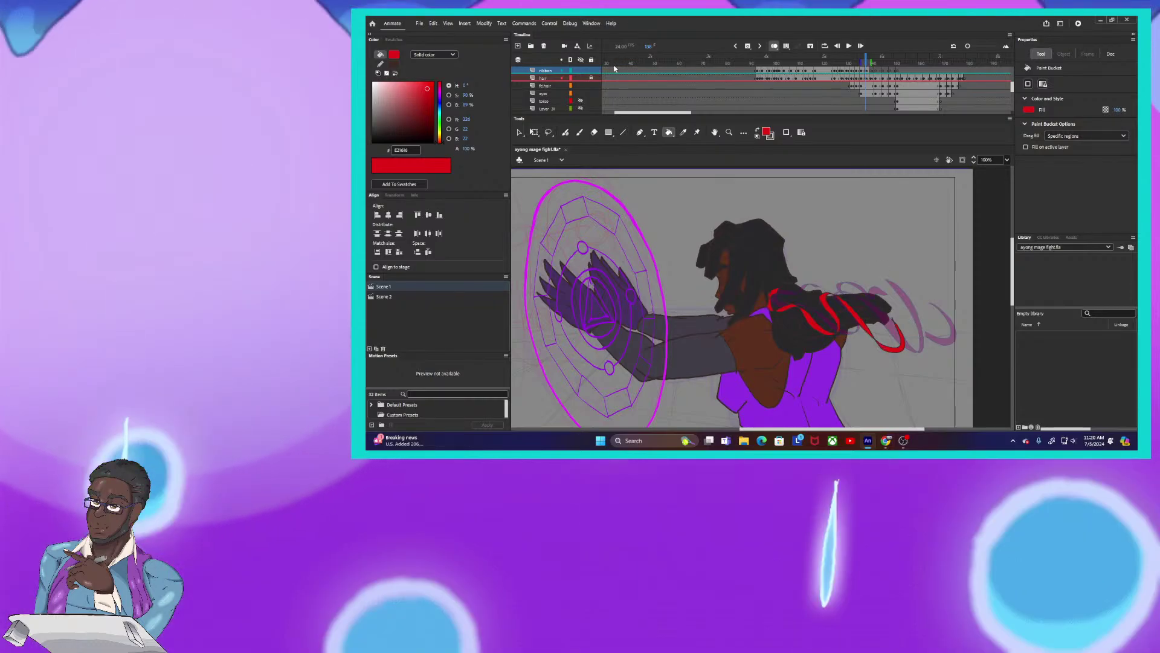
# Outline the remaining ribbon loops above the ponytail and the trailing end behind it with the dark brown Fluid Brush
pyautogui.click(756, 130)
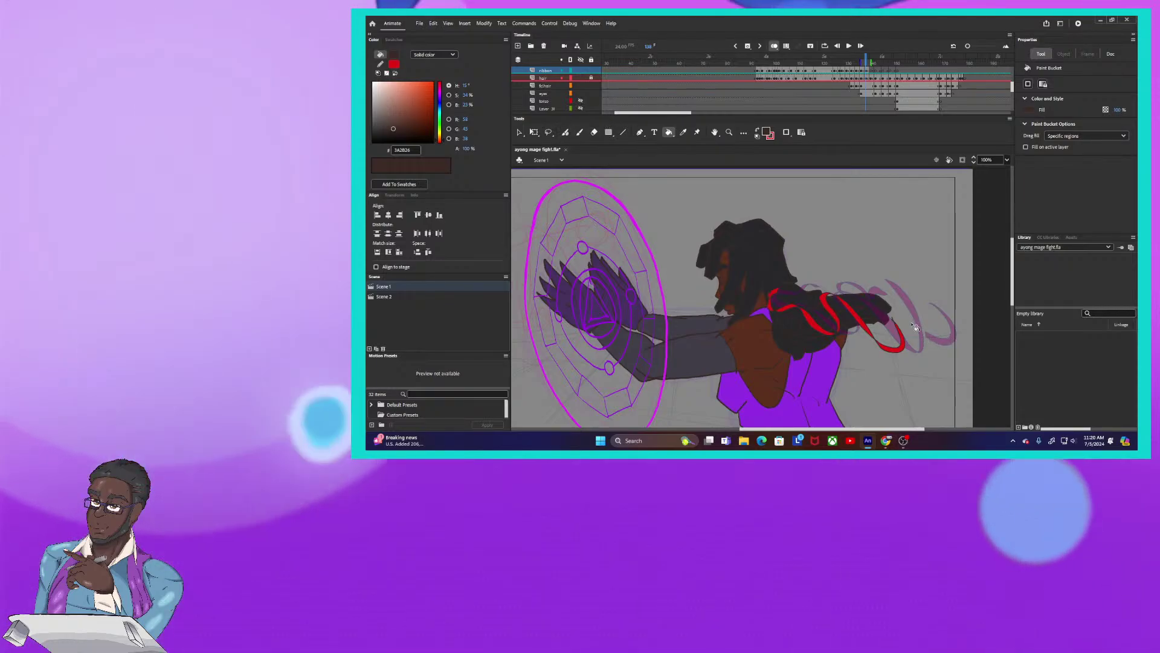
pyautogui.press('b')
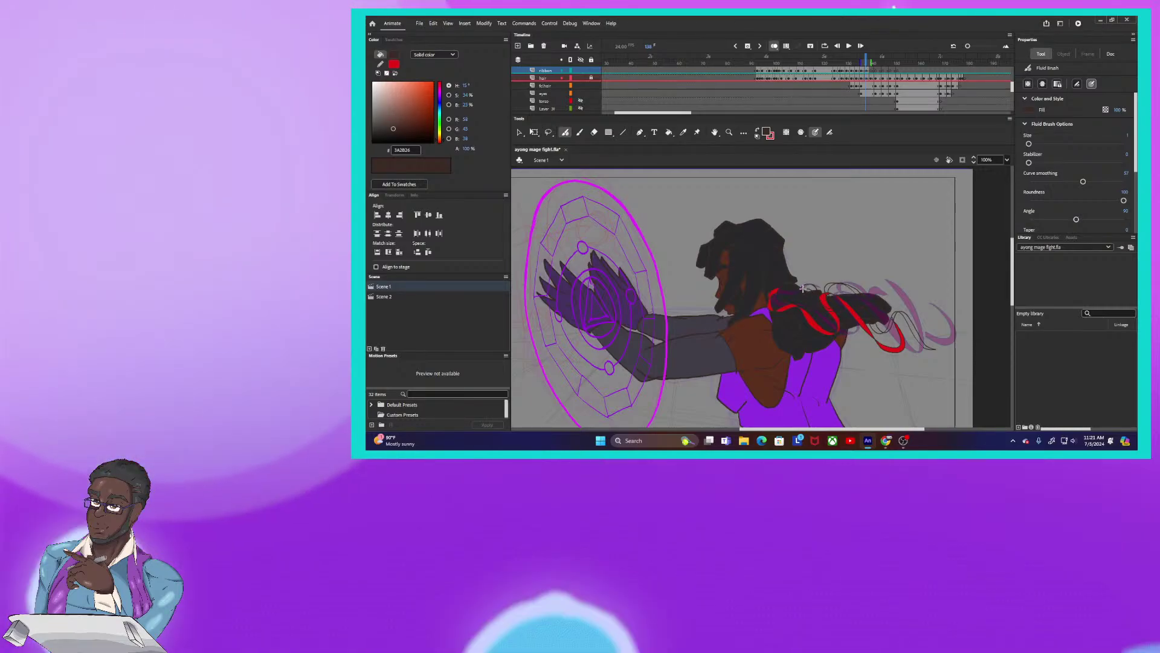
pyautogui.hotkey('ctrl', '=')
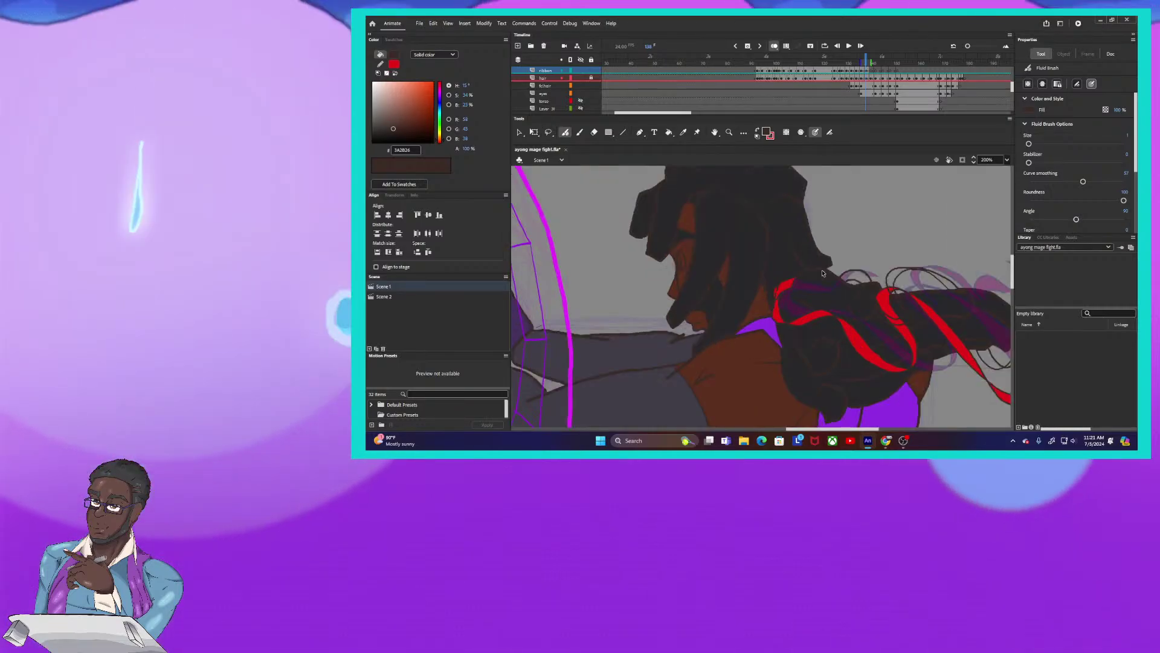
pyautogui.moveTo(822, 270); pyautogui.dragTo(687, 316)
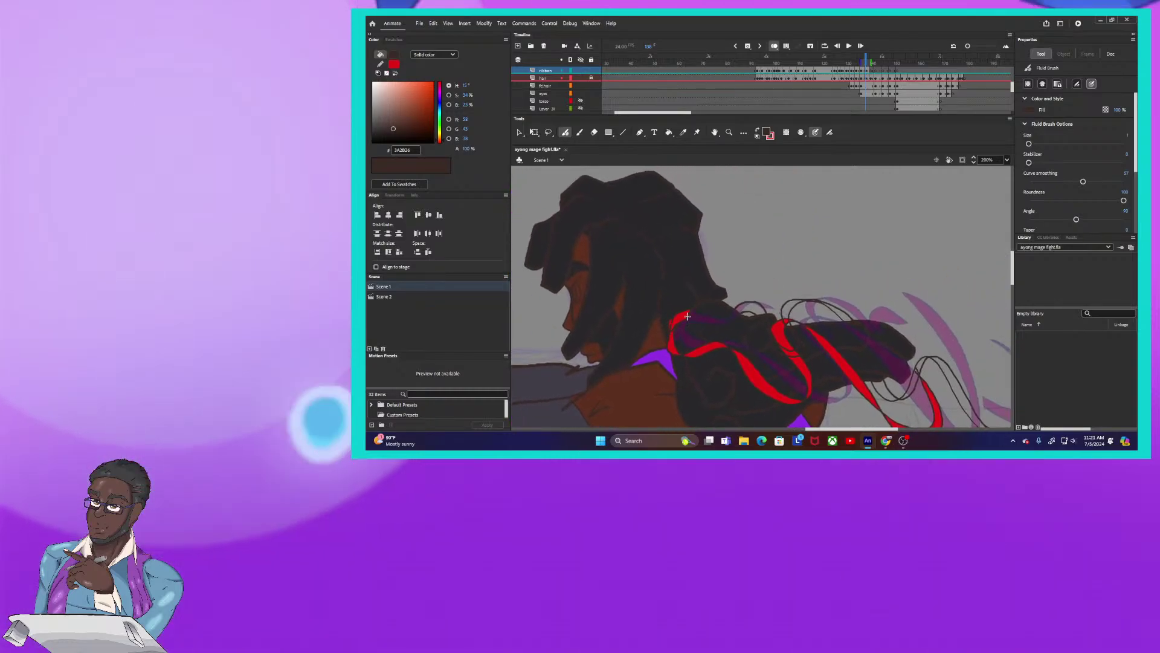
# Fill the ribbon loops above the ponytail and the trailing end behind it with red using the Paint Bucket
pyautogui.click(758, 130)
pyautogui.press('k')
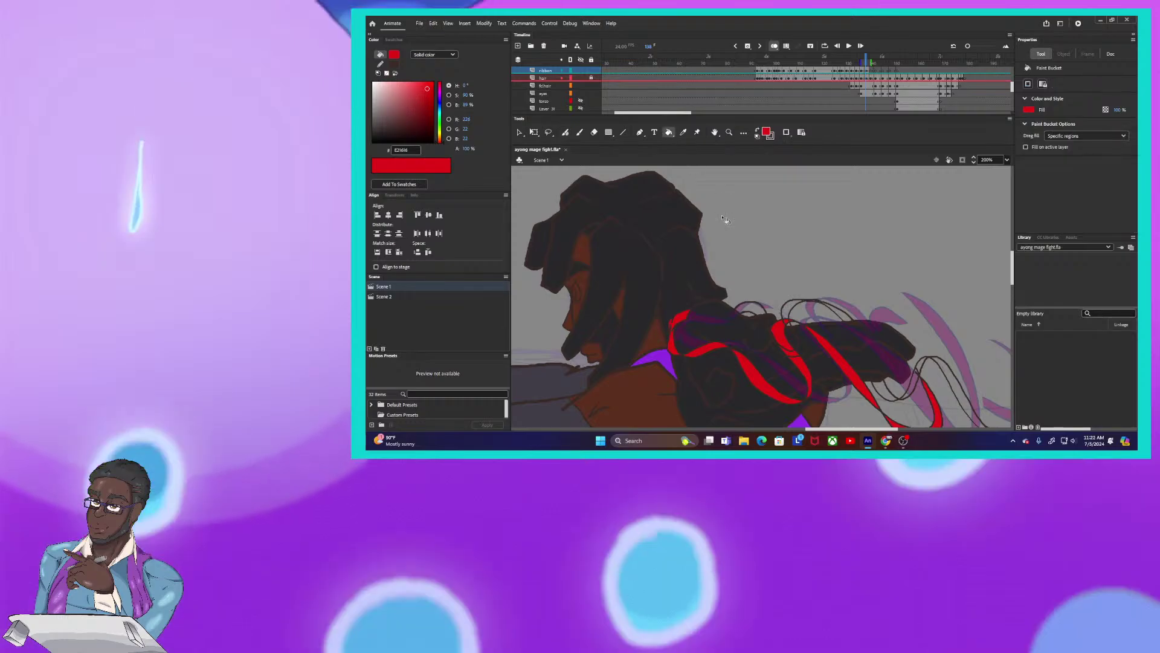
pyautogui.click(745, 315)
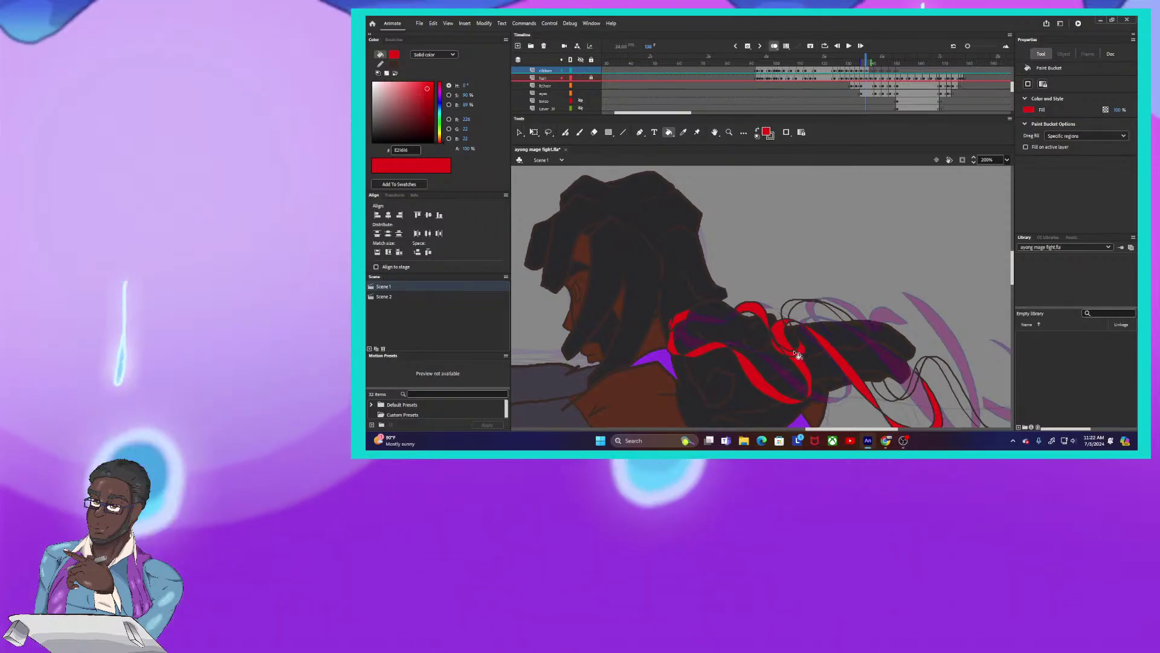
pyautogui.click(789, 313)
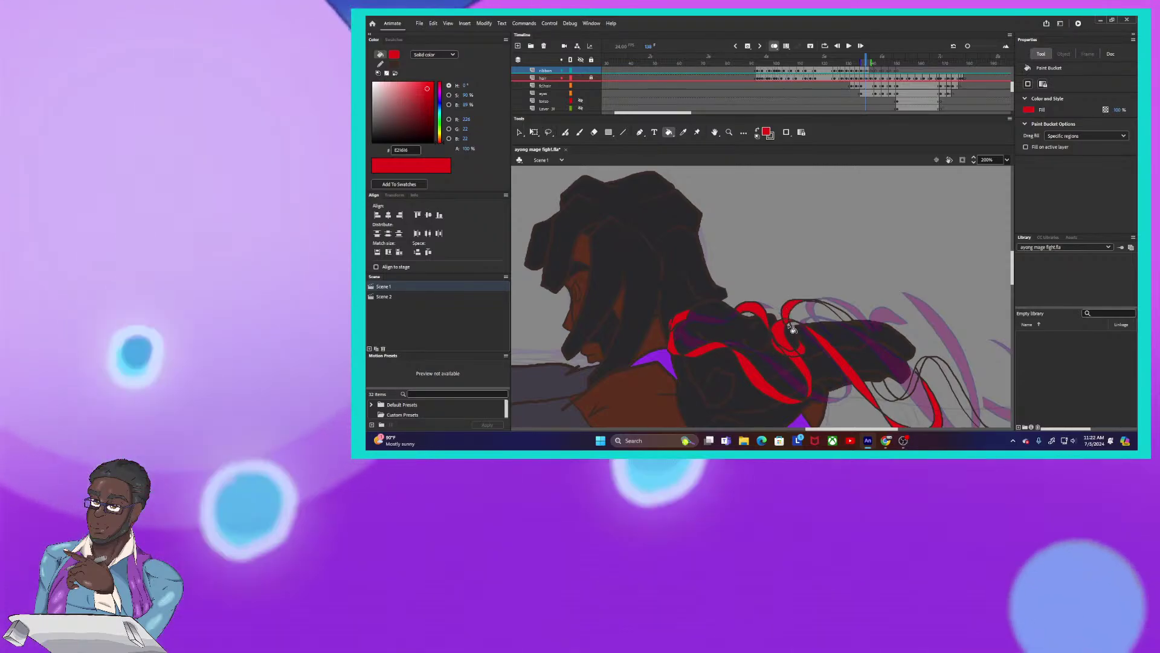
pyautogui.moveTo(814, 346); pyautogui.dragTo(780, 338)
pyautogui.click(803, 304)
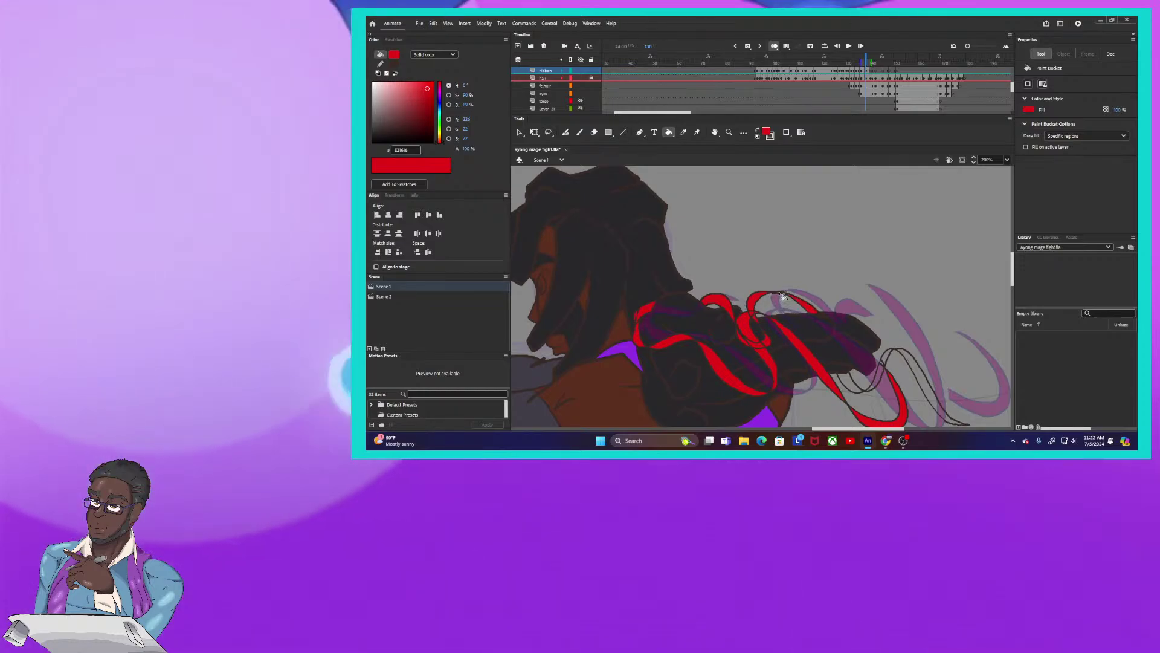
pyautogui.moveTo(818, 339); pyautogui.dragTo(771, 289)
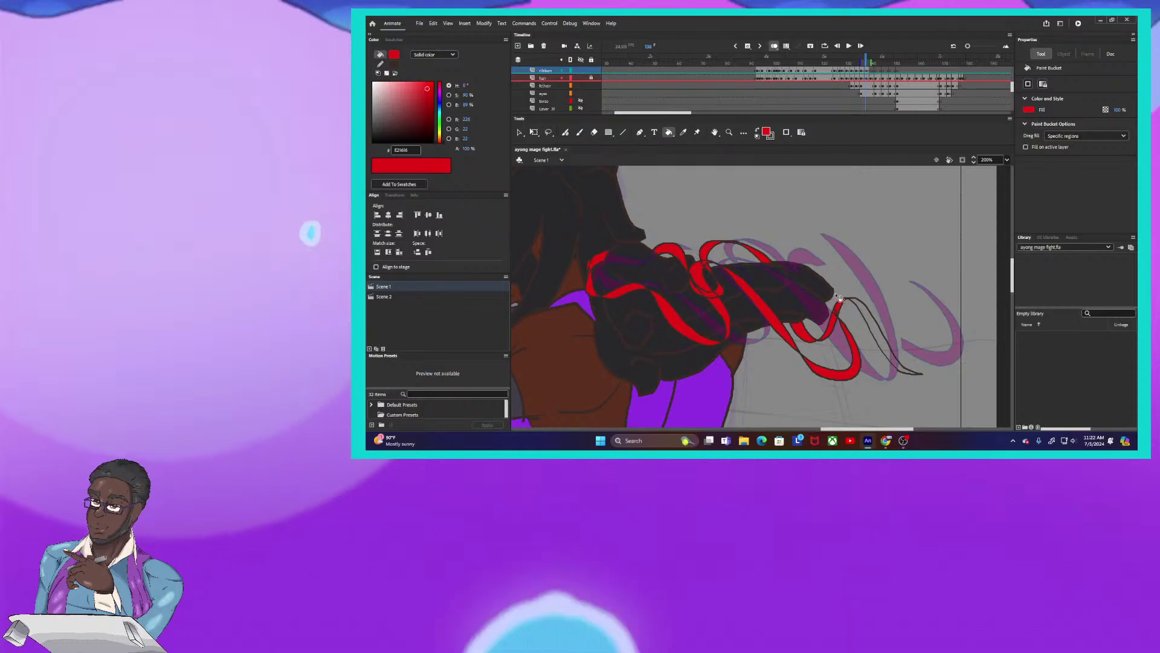
pyautogui.click(840, 300)
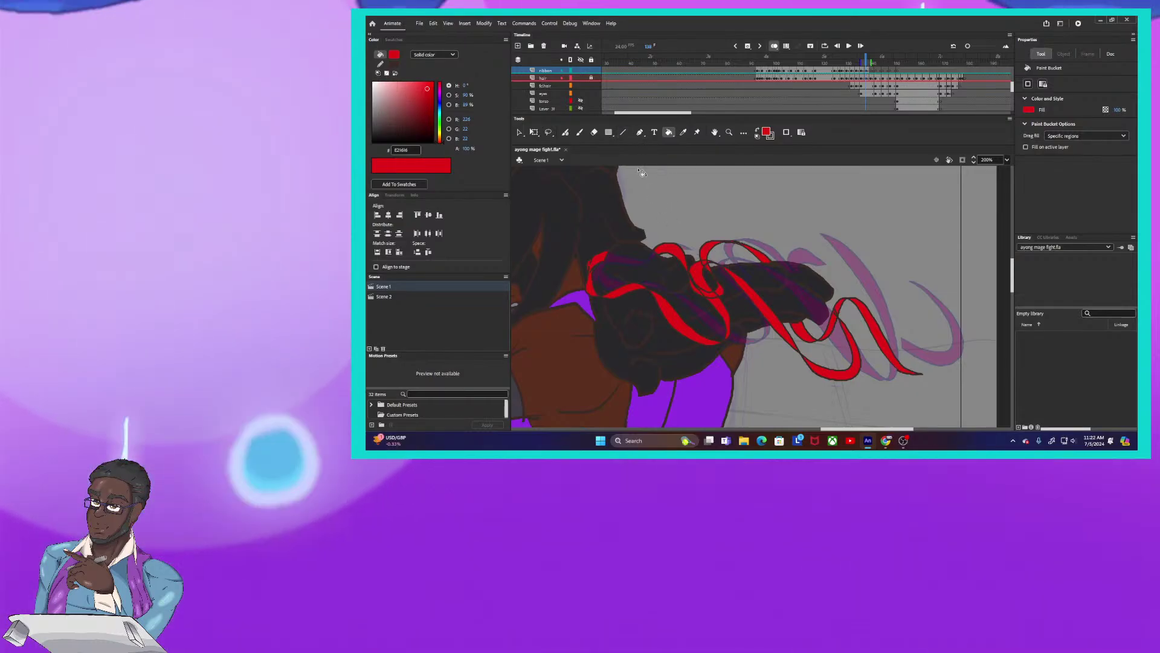
# On the next drawing of the ribbon layer, outline the ribbon's start at the nape in dark brown with the Fluid Brush and fill it red
pyautogui.press('b')
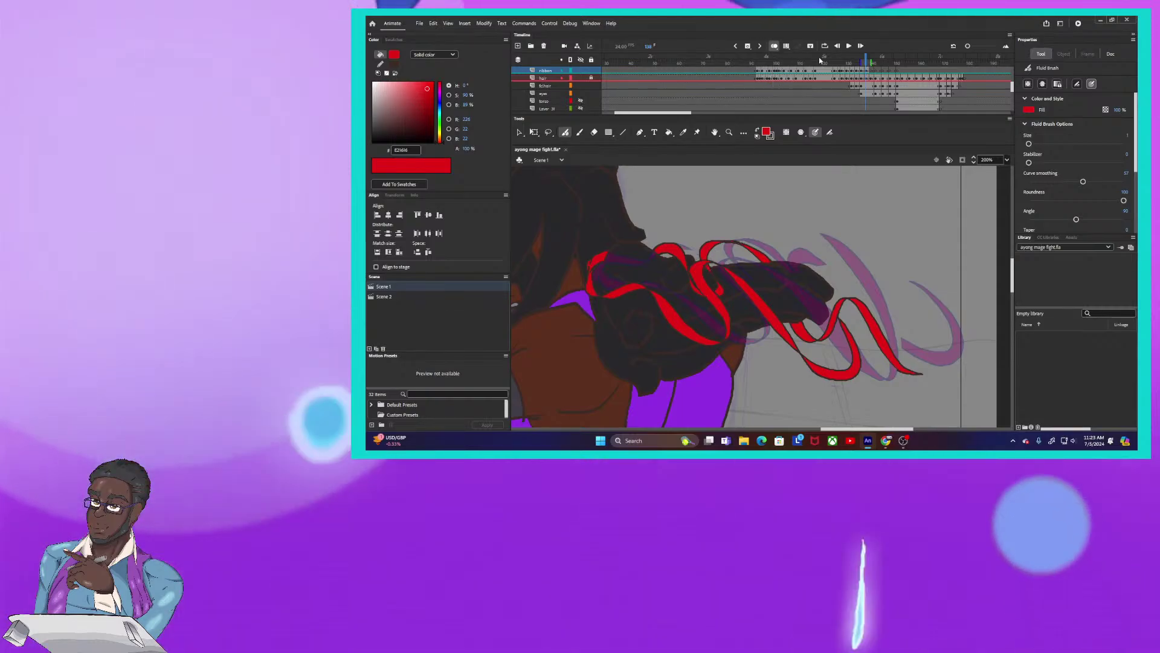
pyautogui.click(868, 60)
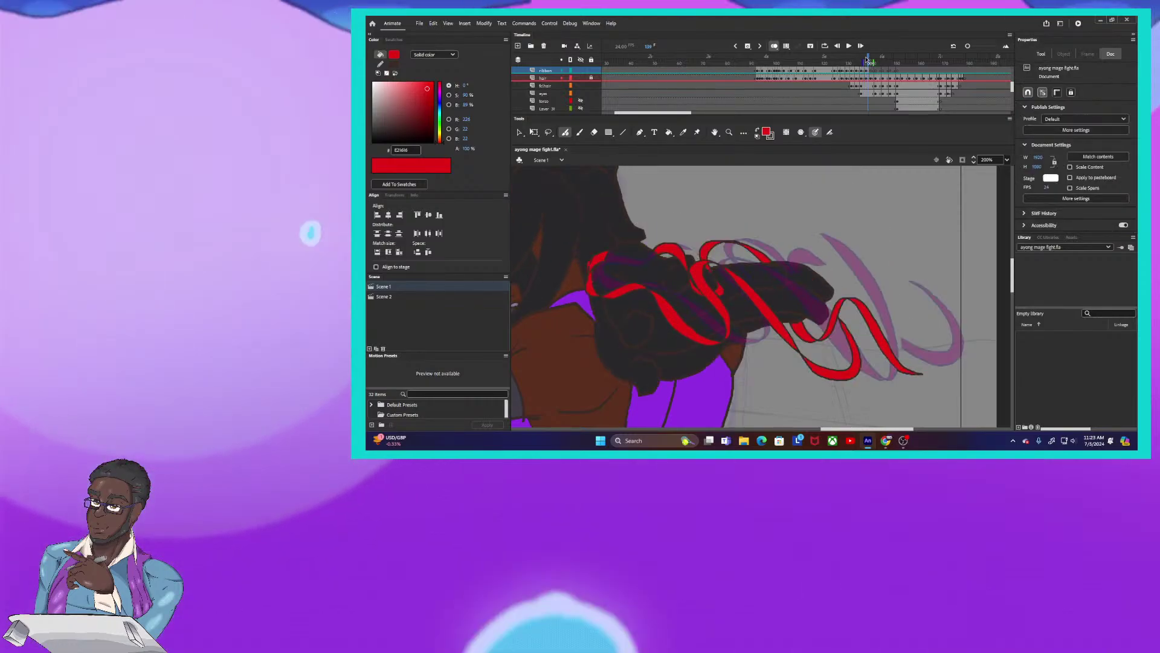
pyautogui.click(868, 61)
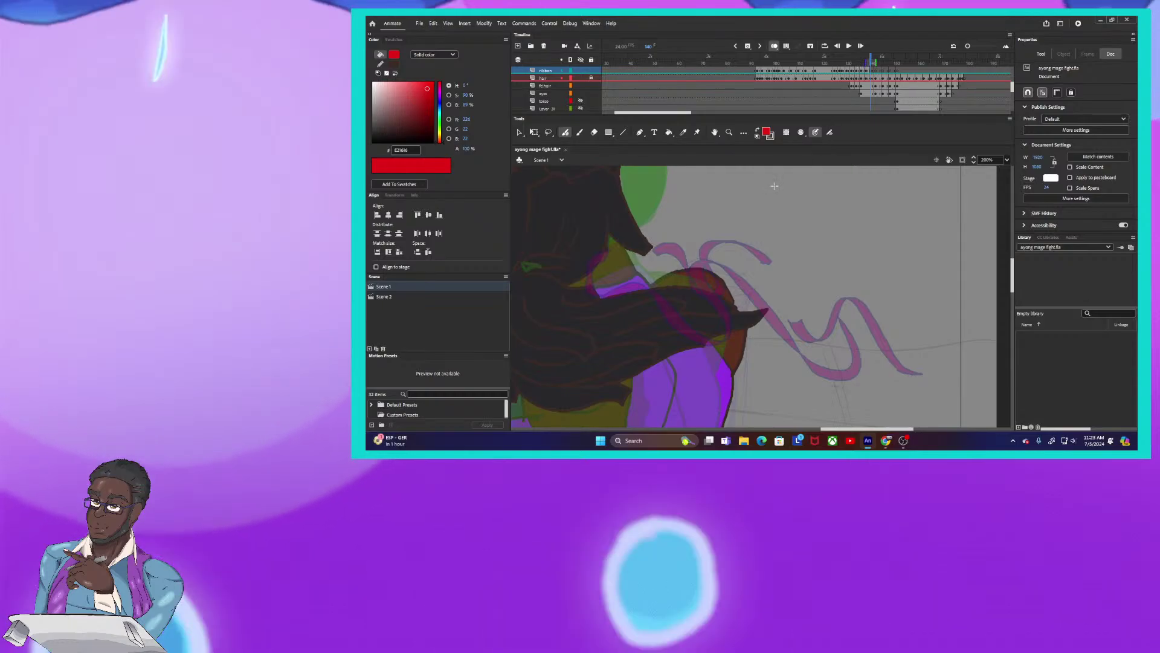
pyautogui.moveTo(590, 258); pyautogui.dragTo(743, 326)
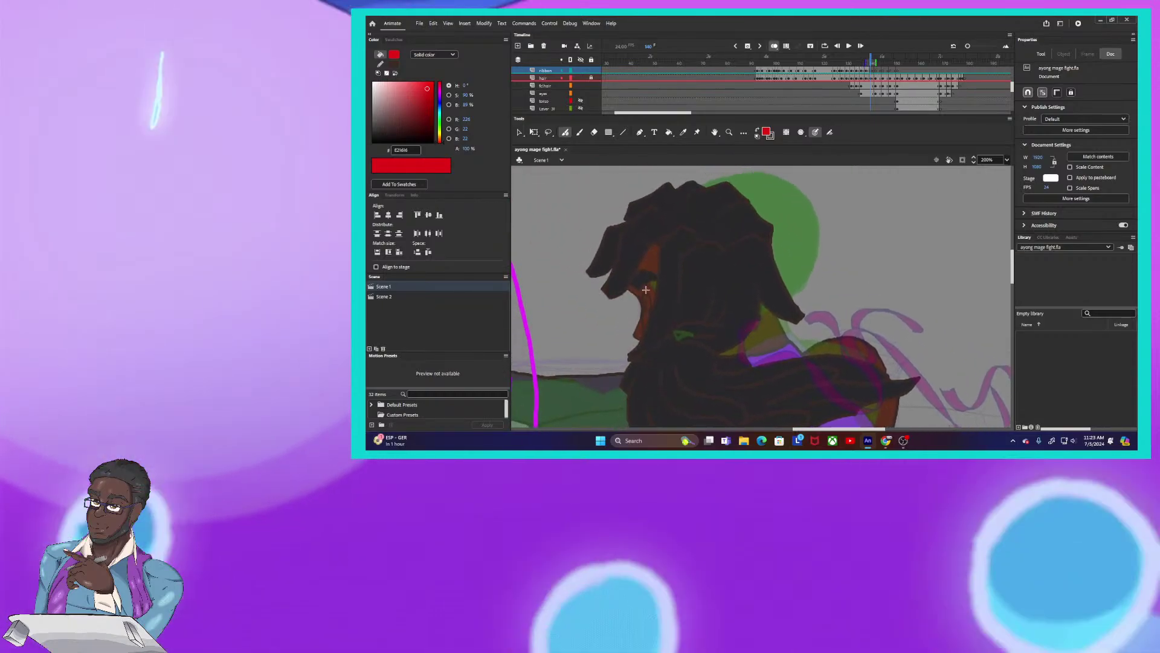
pyautogui.moveTo(640, 294); pyautogui.dragTo(632, 260)
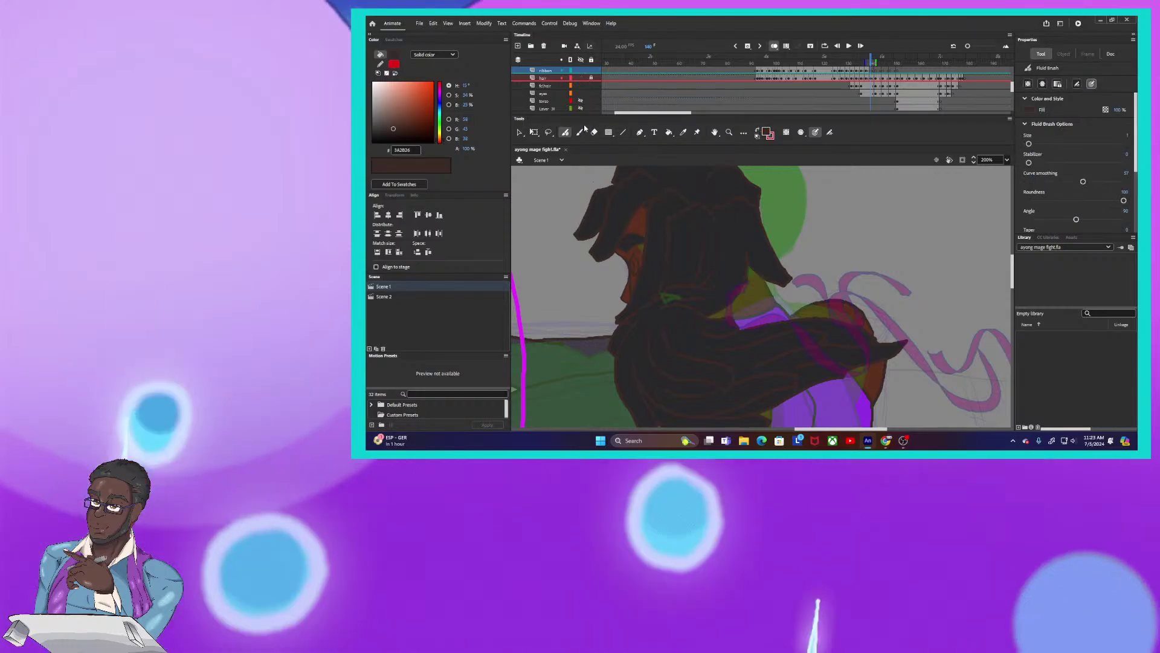
pyautogui.click(566, 134)
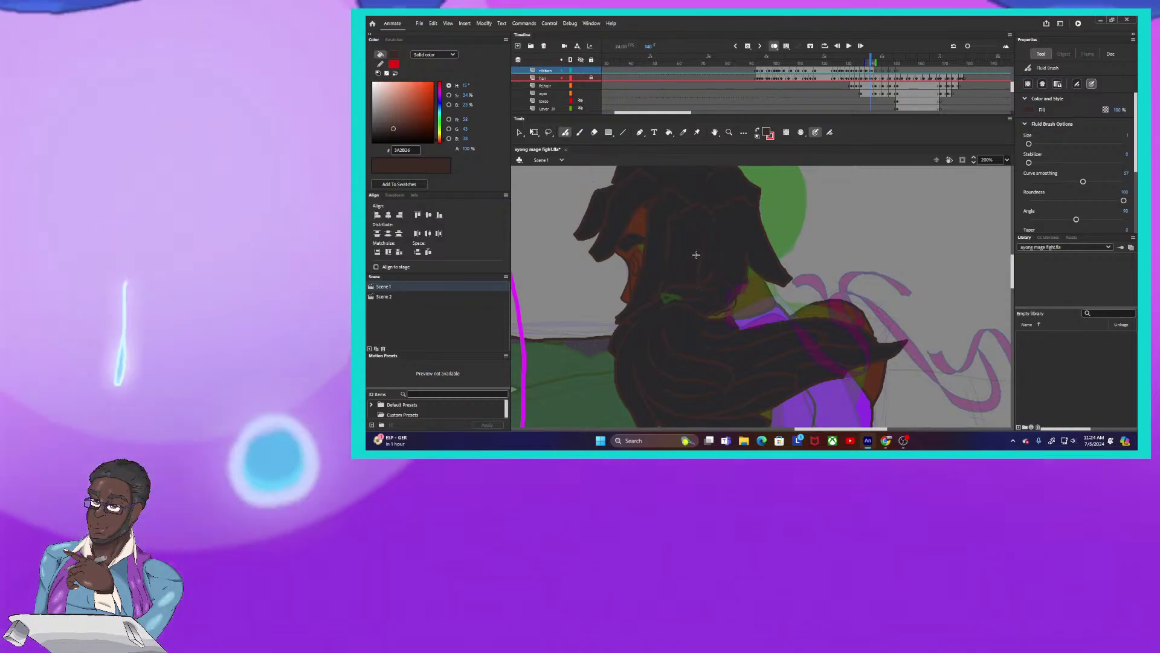
pyautogui.press('k')
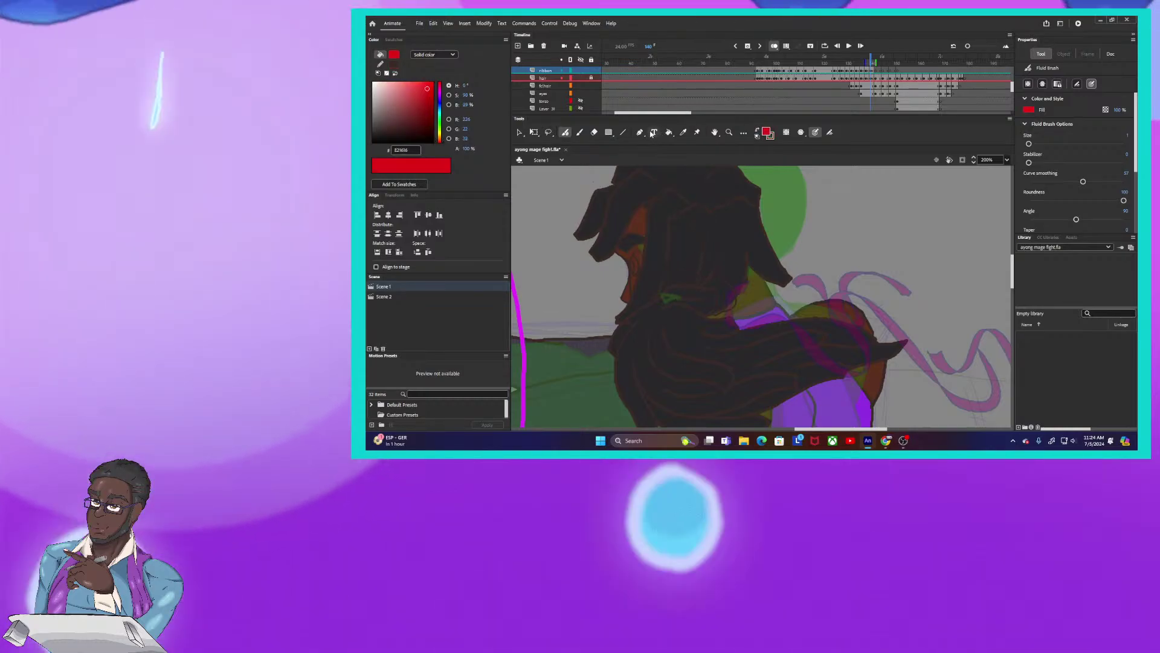
pyautogui.click(726, 294)
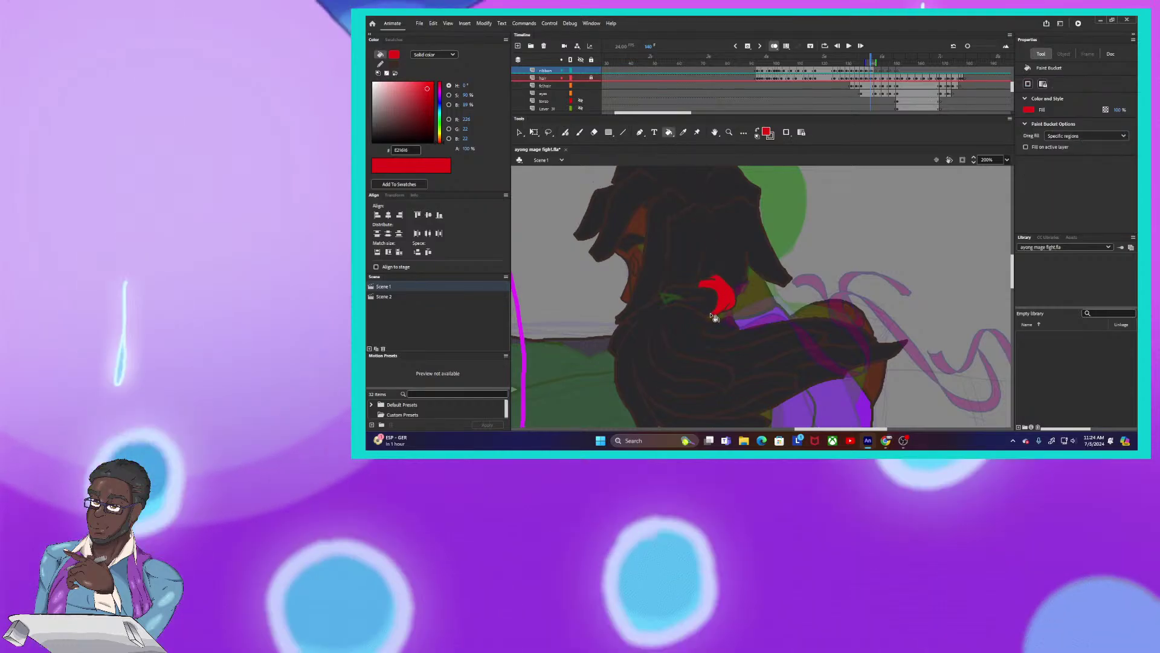
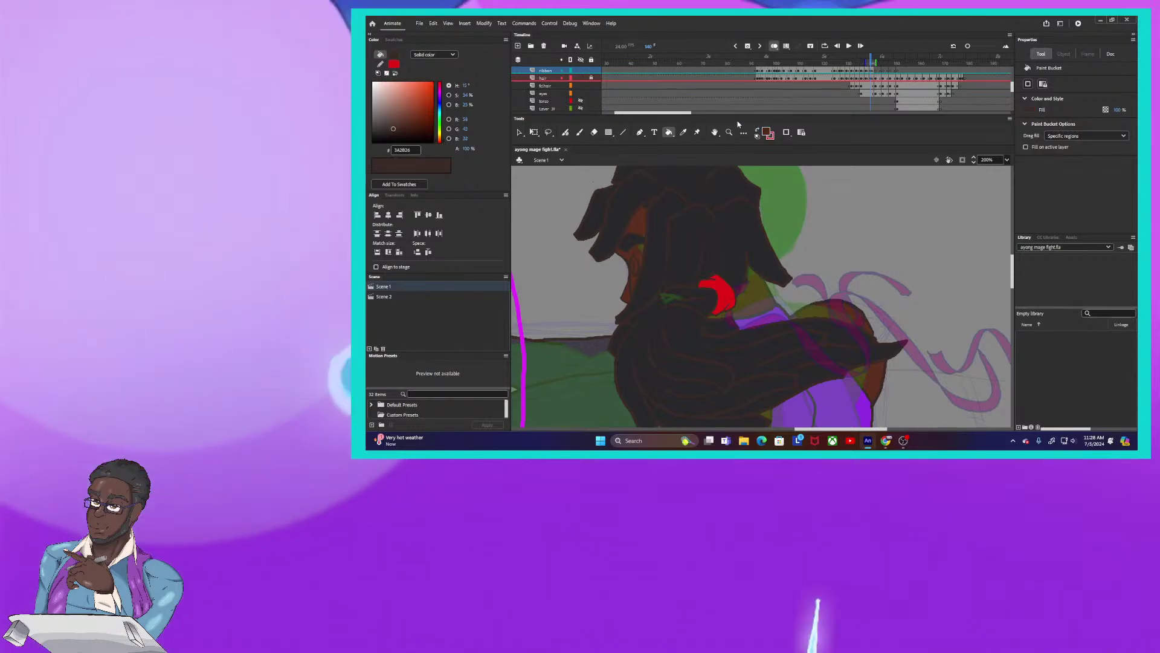
pyautogui.click(566, 133)
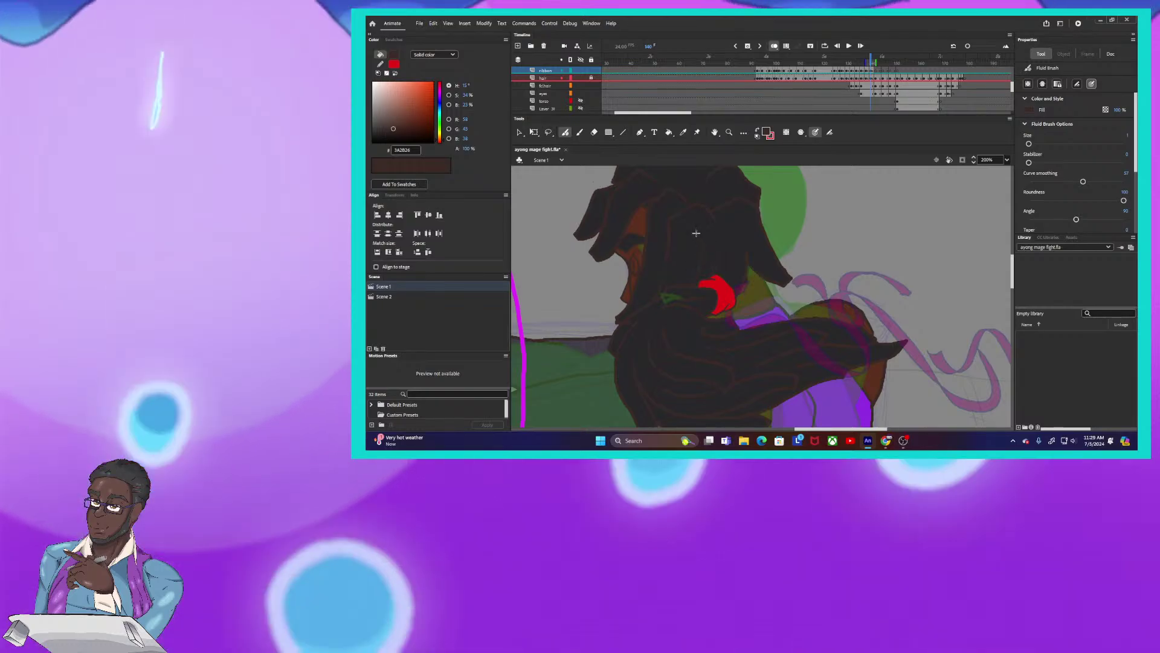
pyautogui.moveTo(746, 248); pyautogui.dragTo(817, 223)
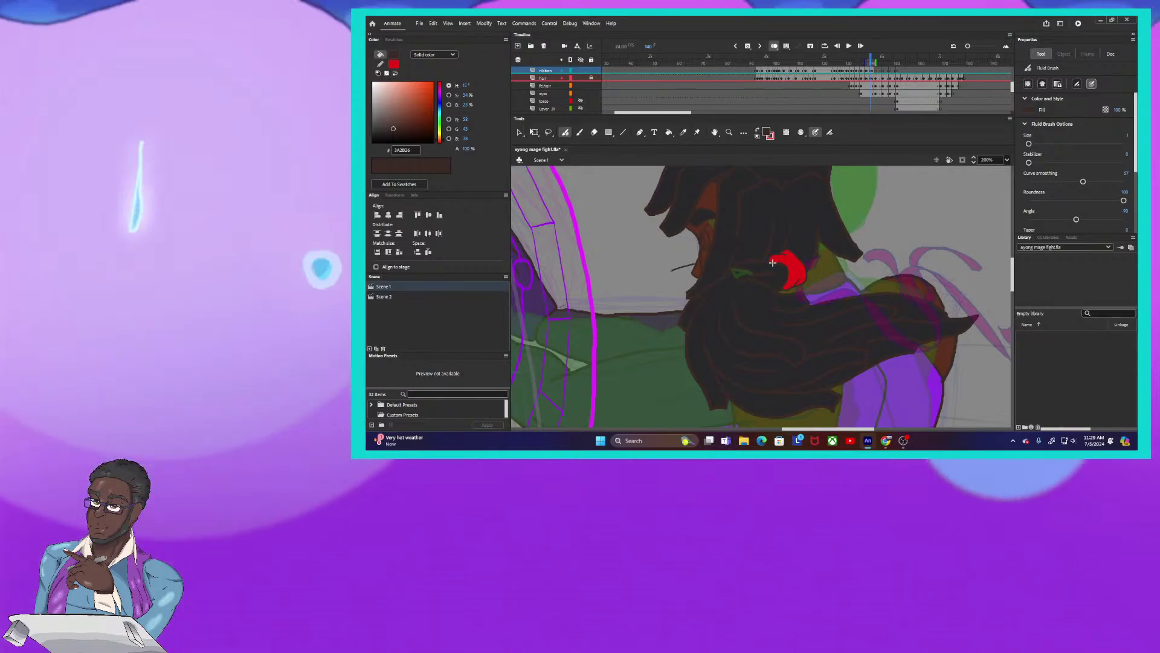
pyautogui.moveTo(649, 289)
pyautogui.mouseDown()
pyautogui.moveTo(645, 328)
pyautogui.moveTo(669, 350)
pyautogui.mouseUp()
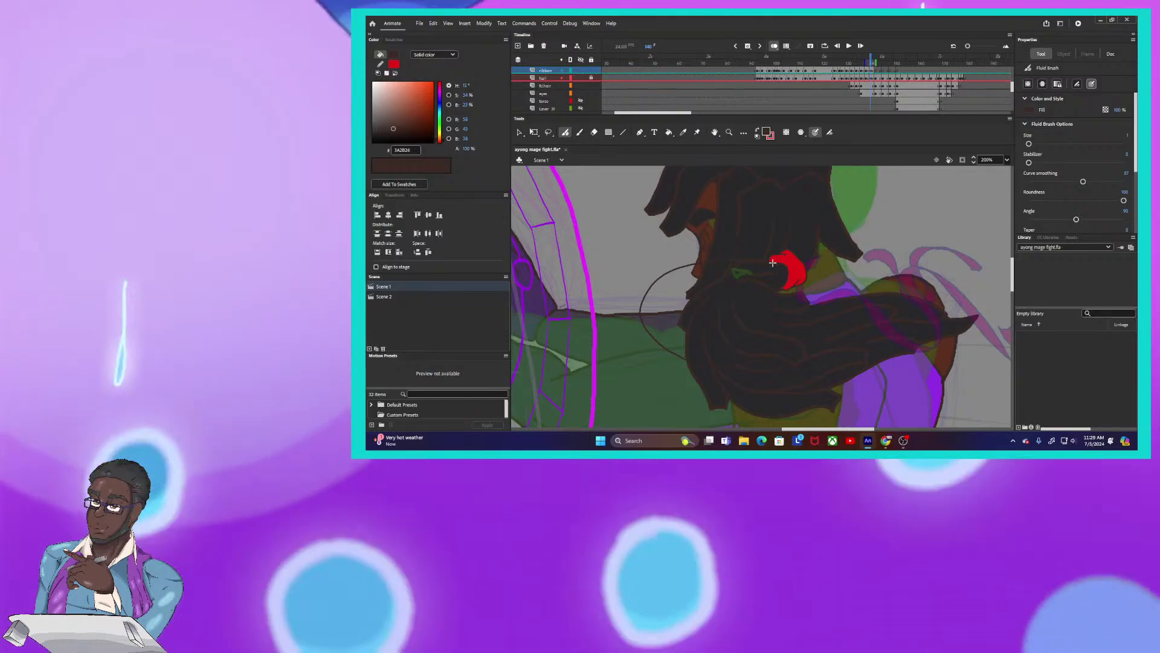
pyautogui.moveTo(897, 354); pyautogui.dragTo(942, 344)
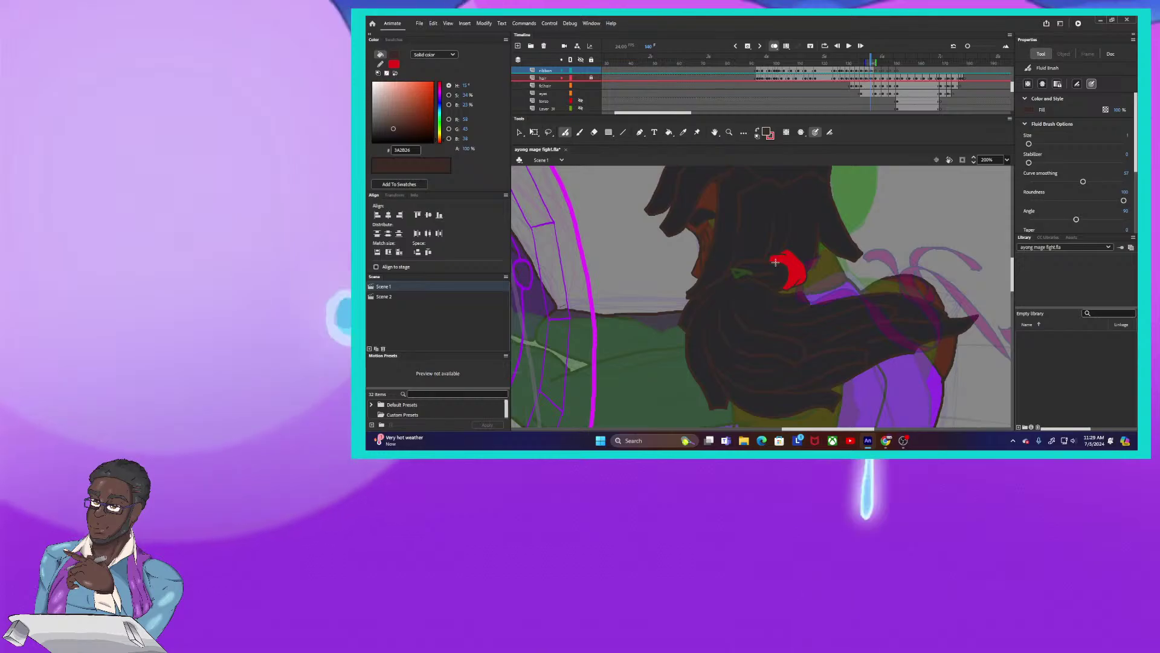
pyautogui.moveTo(657, 286)
pyautogui.mouseDown()
pyautogui.moveTo(643, 319)
pyautogui.moveTo(664, 339)
pyautogui.moveTo(689, 340)
pyautogui.mouseUp()
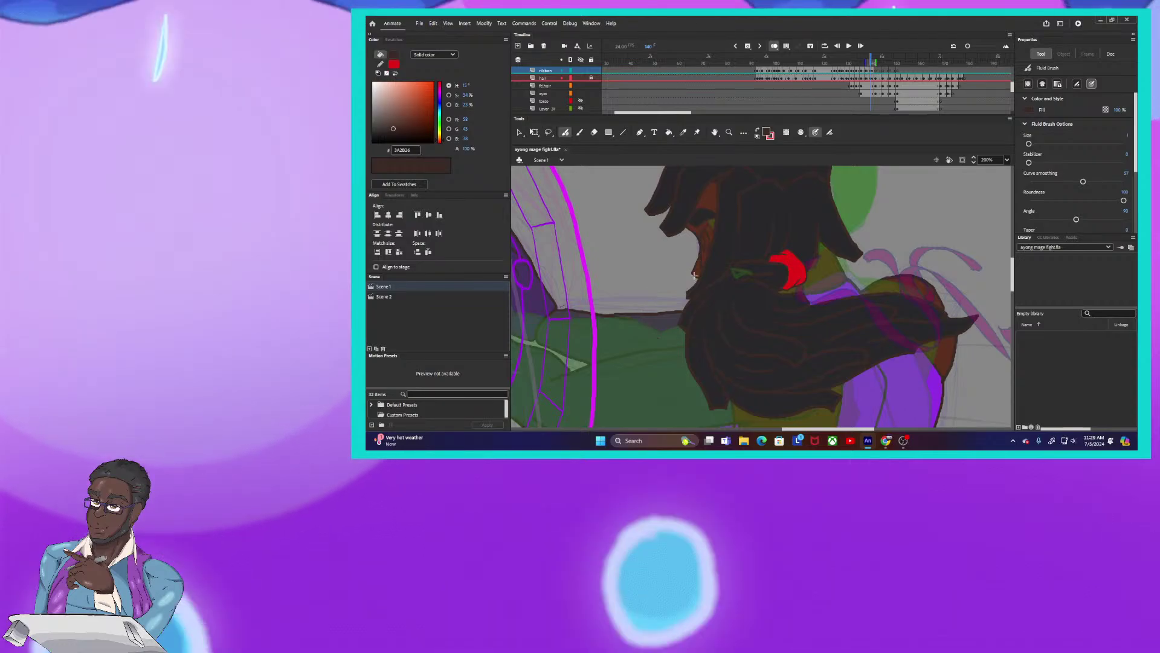
pyautogui.moveTo(761, 310); pyautogui.dragTo(670, 271)
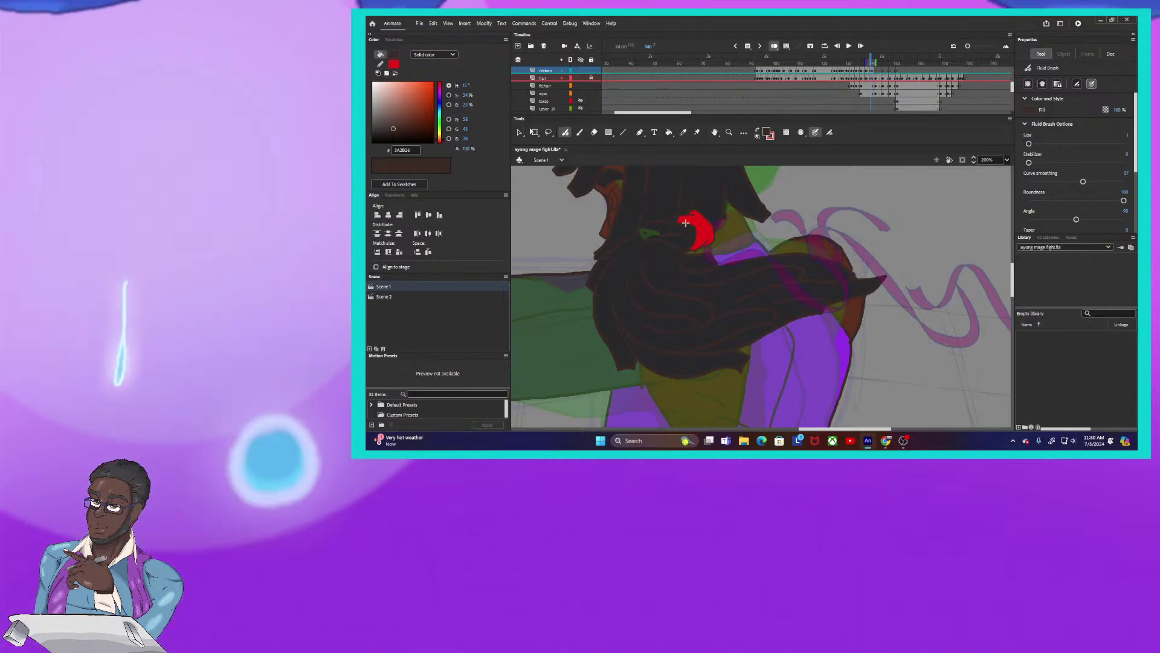
pyautogui.moveTo(606, 207); pyautogui.dragTo(544, 290)
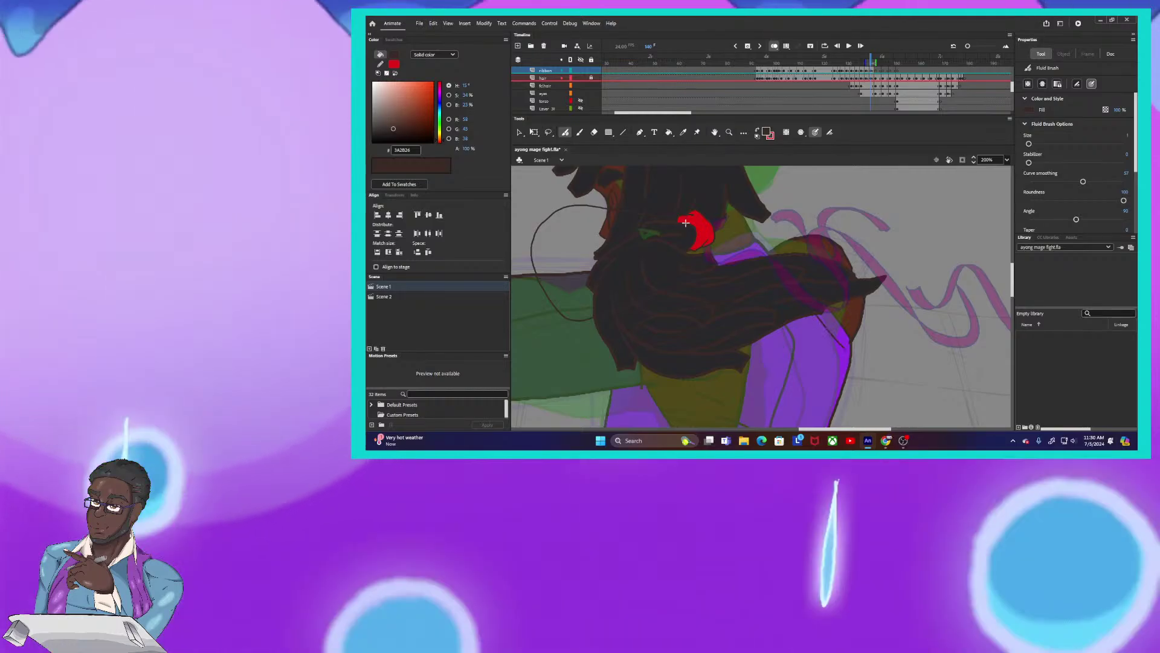
pyautogui.moveTo(817, 316); pyautogui.dragTo(889, 361)
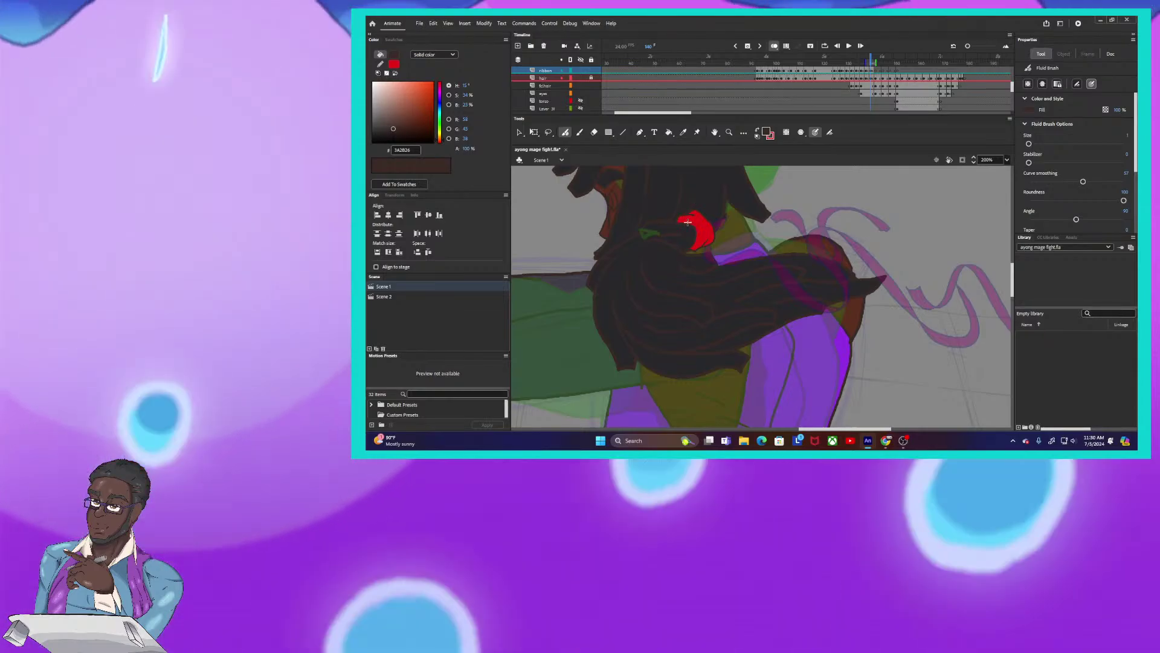
# Outline the ribbon's two loops swinging around the front of the hair and its trailing tip behind the back with the dark brown Fluid Brush
pyautogui.moveTo(688, 222); pyautogui.dragTo(568, 212)
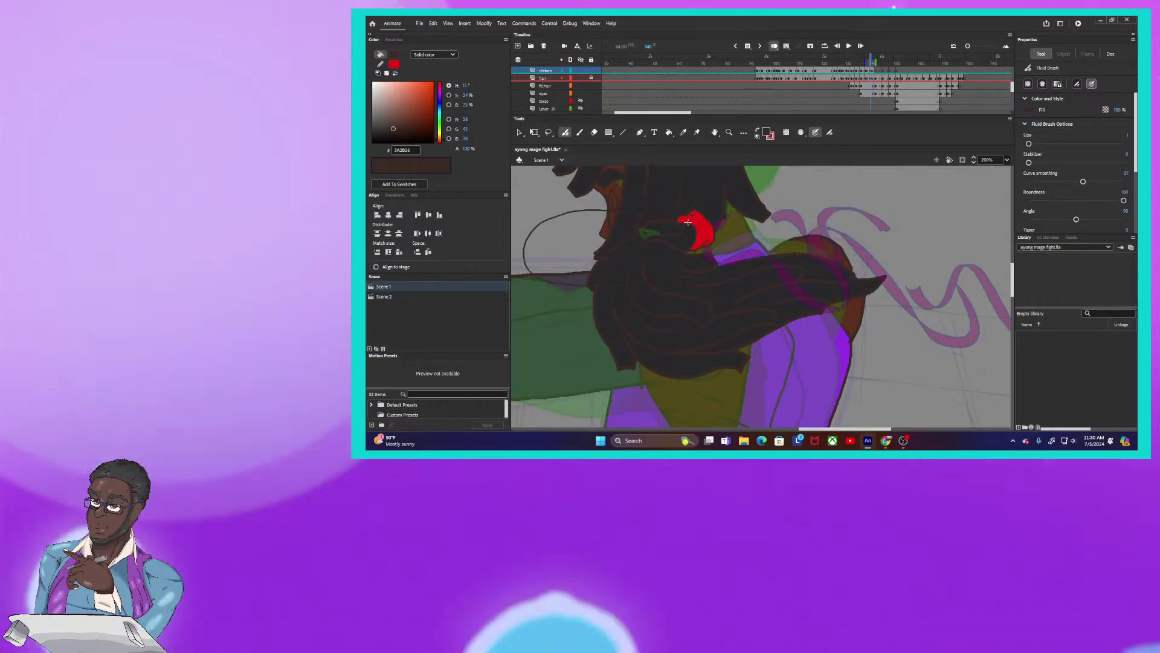
pyautogui.moveTo(598, 301); pyautogui.dragTo(595, 332)
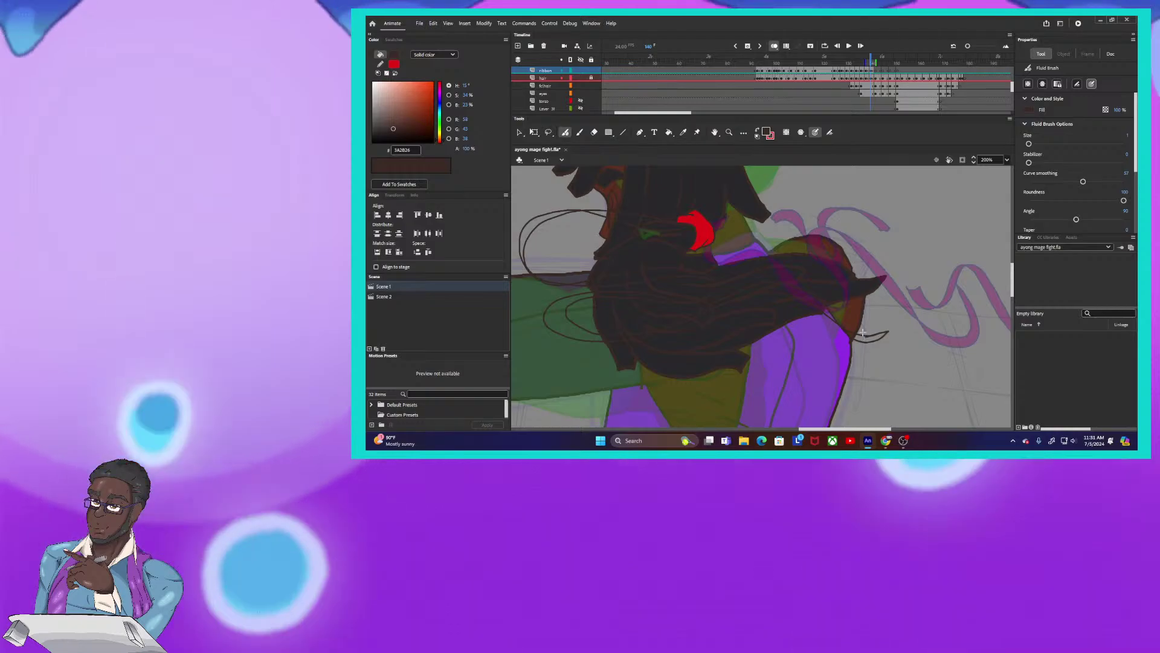
pyautogui.moveTo(855, 337); pyautogui.dragTo(889, 331)
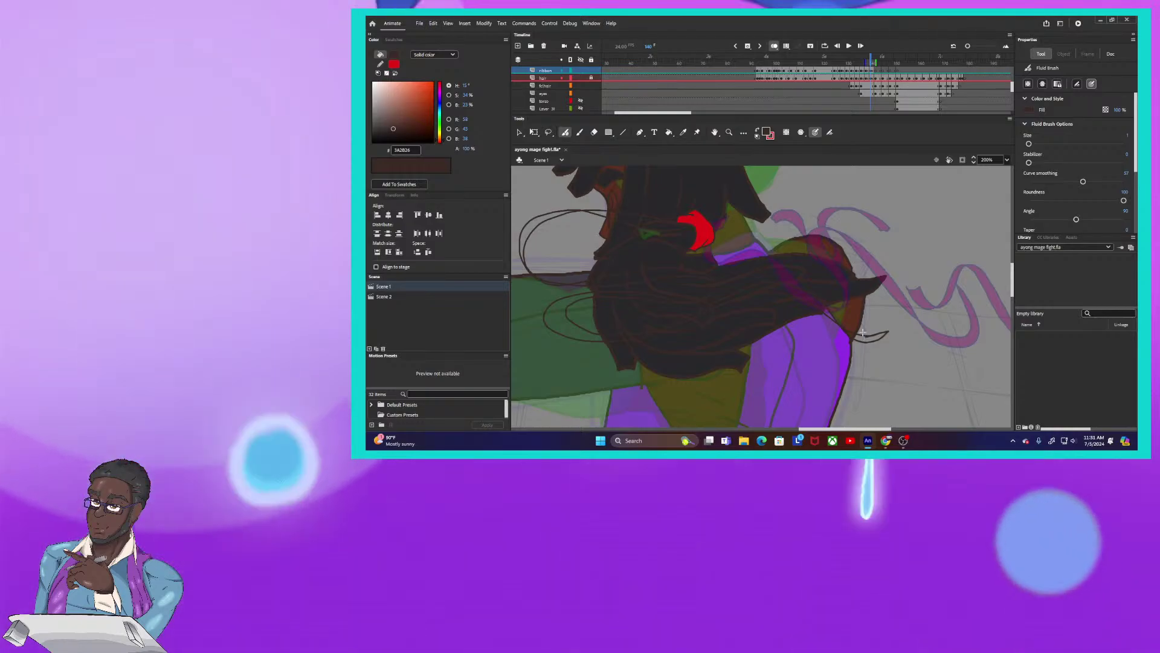
pyautogui.hotkey('ctrl', 'z')
pyautogui.hotkey('ctrl', 'z')
pyautogui.hotkey('ctrl', 'z')
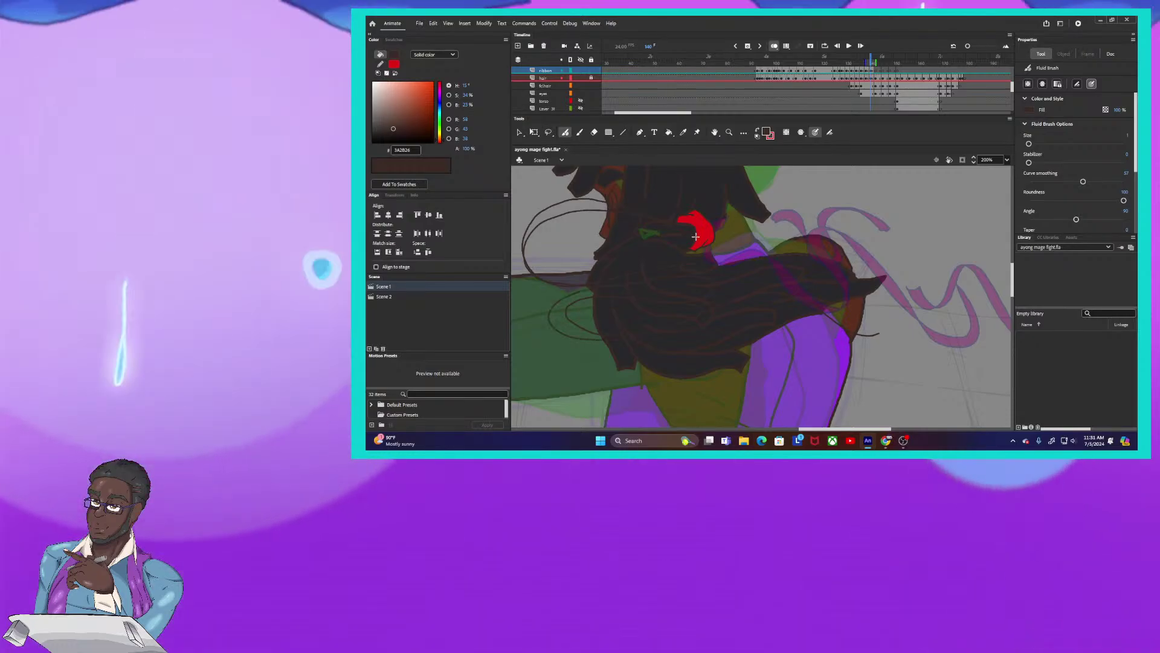
pyautogui.moveTo(817, 313)
pyautogui.mouseDown()
pyautogui.moveTo(891, 331)
pyautogui.moveTo(901, 320)
pyautogui.mouseUp()
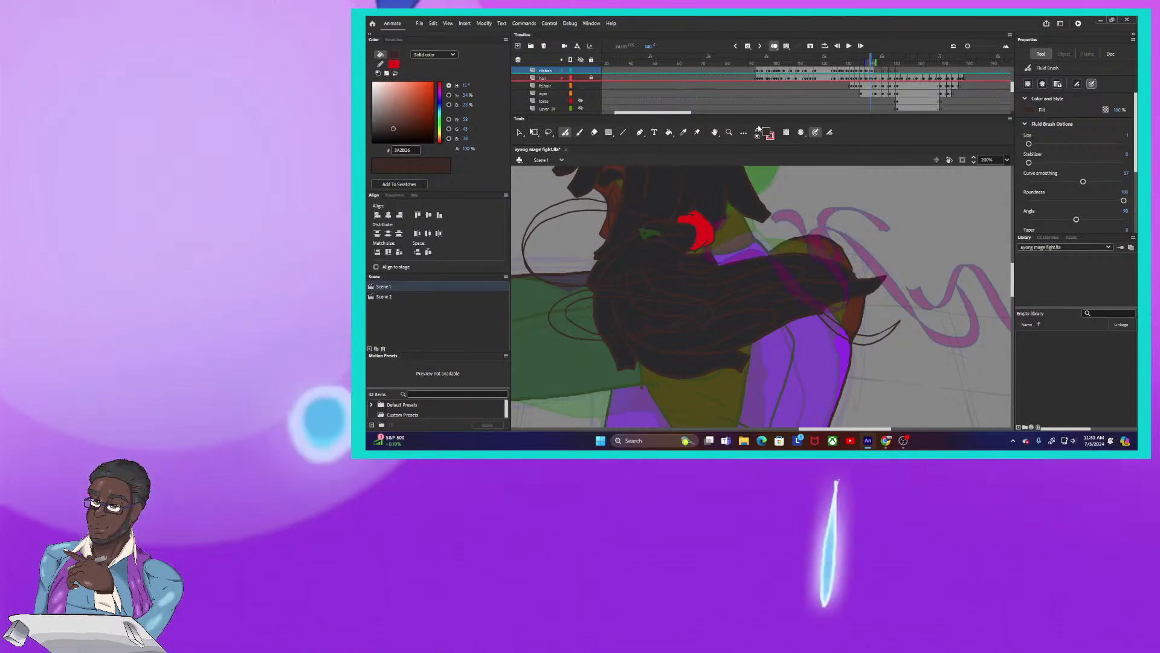
# Fill the outlined front loops and the trailing tip behind the back with red using the Paint Bucket
pyautogui.click(669, 132)
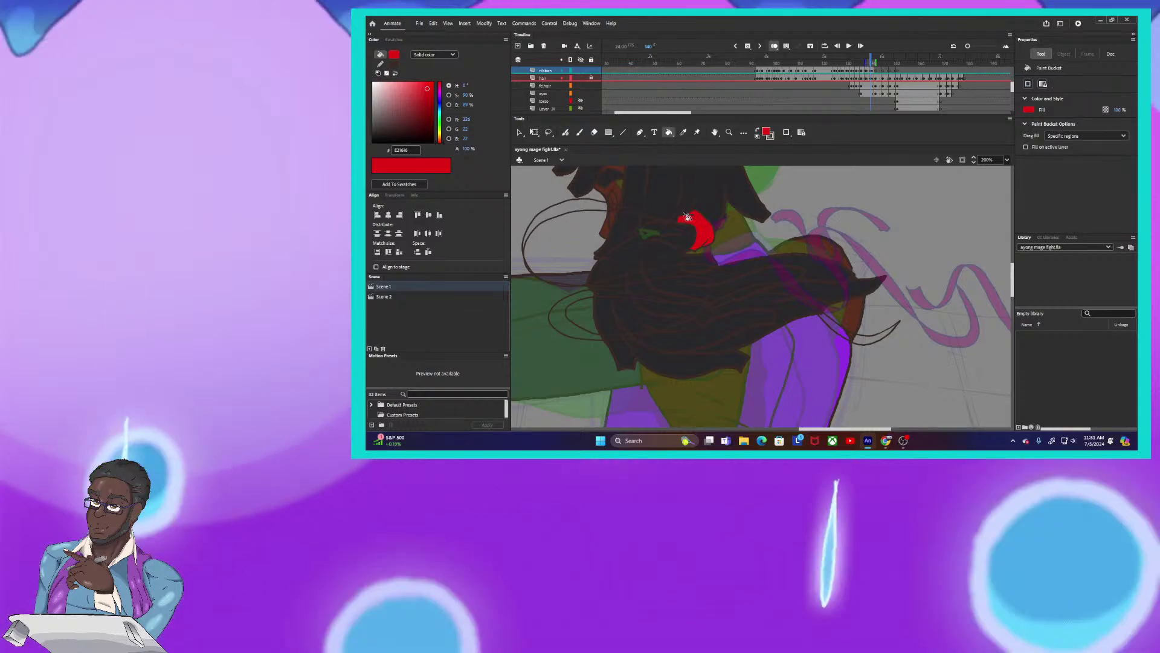
pyautogui.click(596, 209)
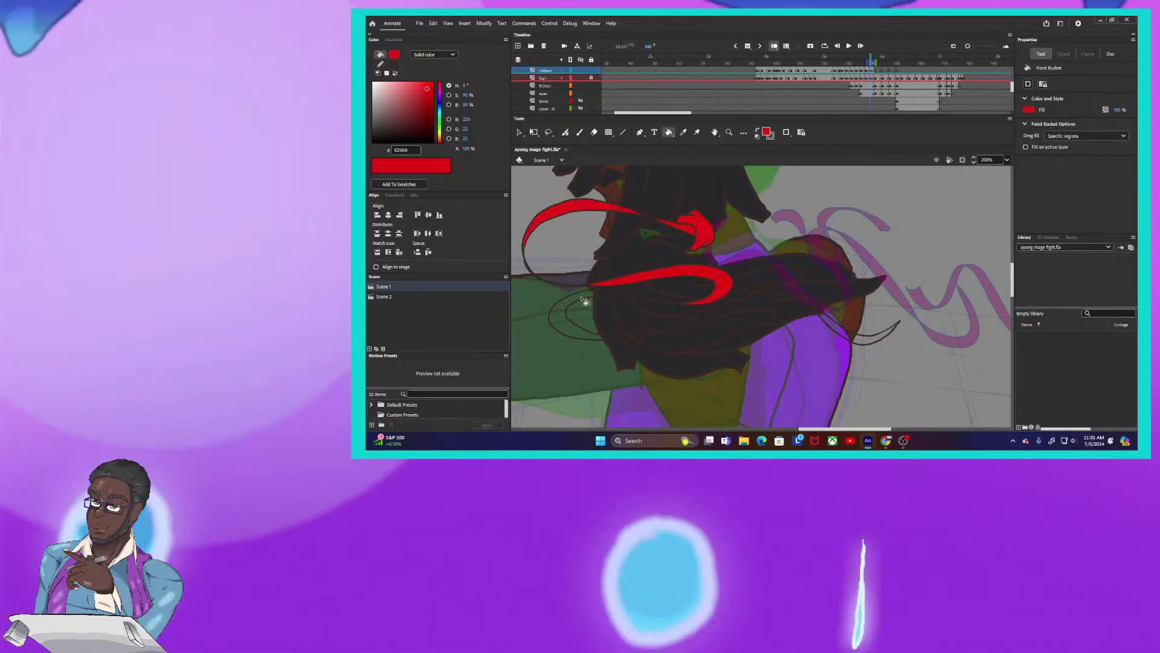
pyautogui.click(606, 319)
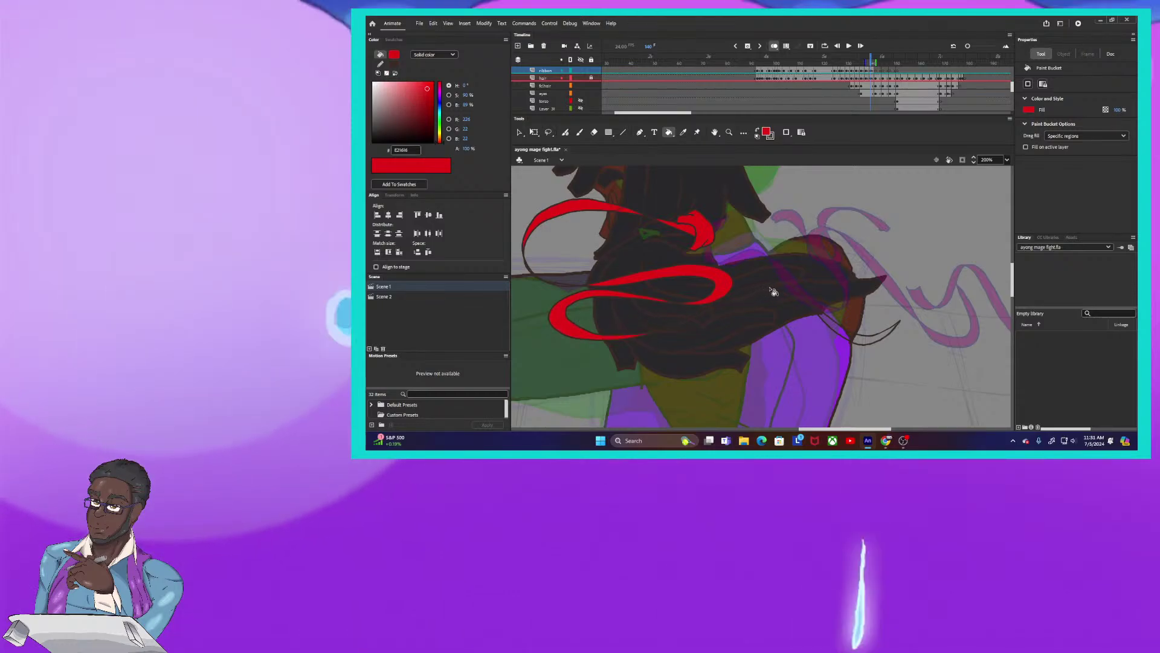
pyautogui.click(834, 316)
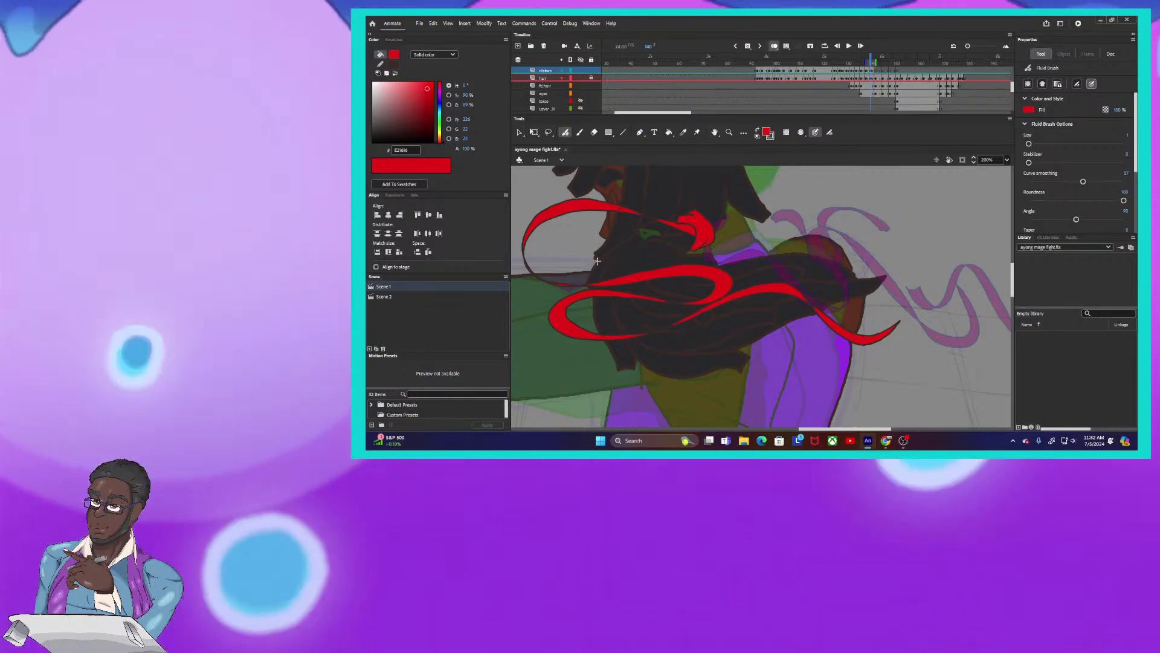
# Outline the second ribbon strand winding behind the front loops and its short end at the back in dark brown and fill it red
pyautogui.moveTo(583, 265); pyautogui.dragTo(596, 263)
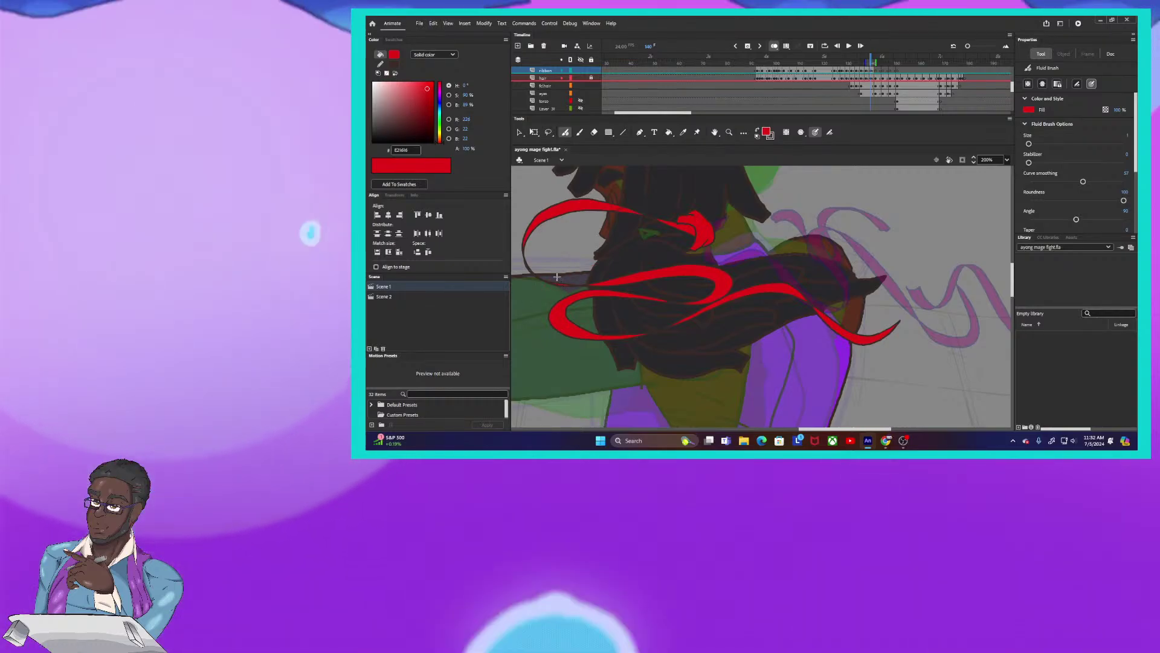
pyautogui.press('x')
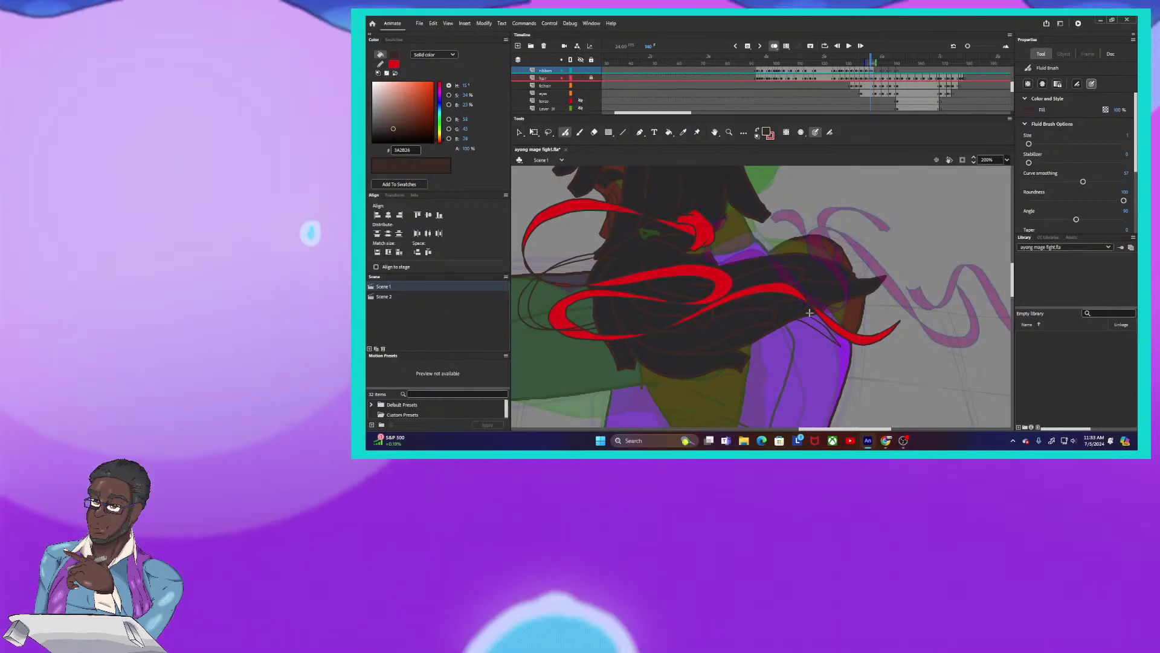
pyautogui.click(757, 135)
pyautogui.click(669, 132)
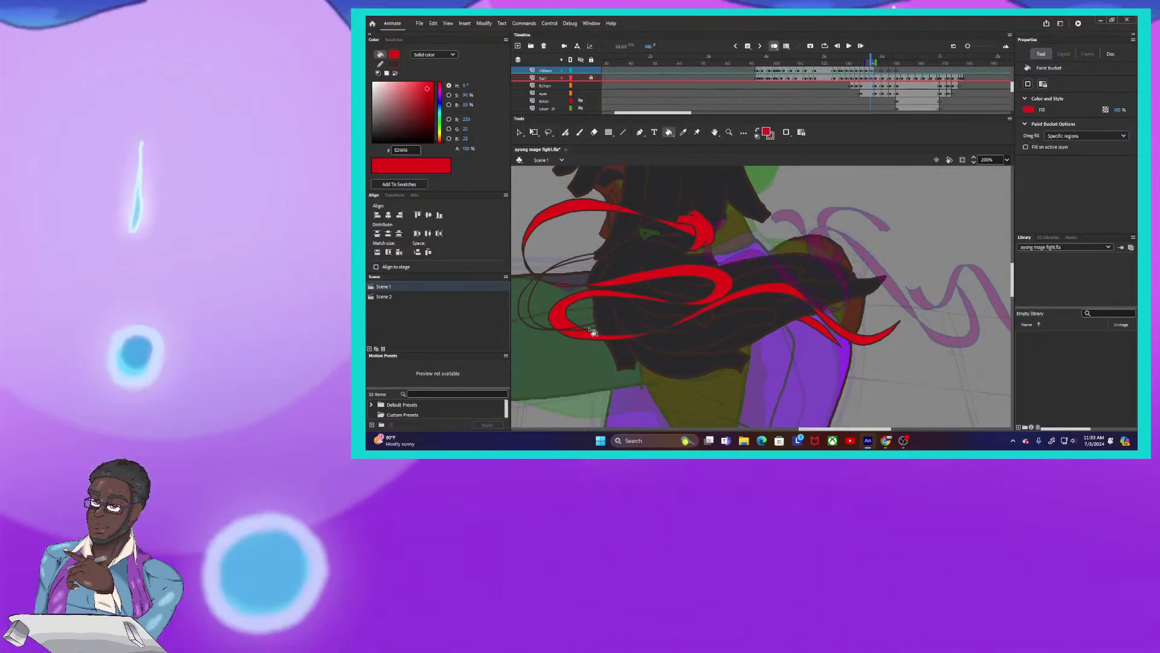
pyautogui.click(523, 320)
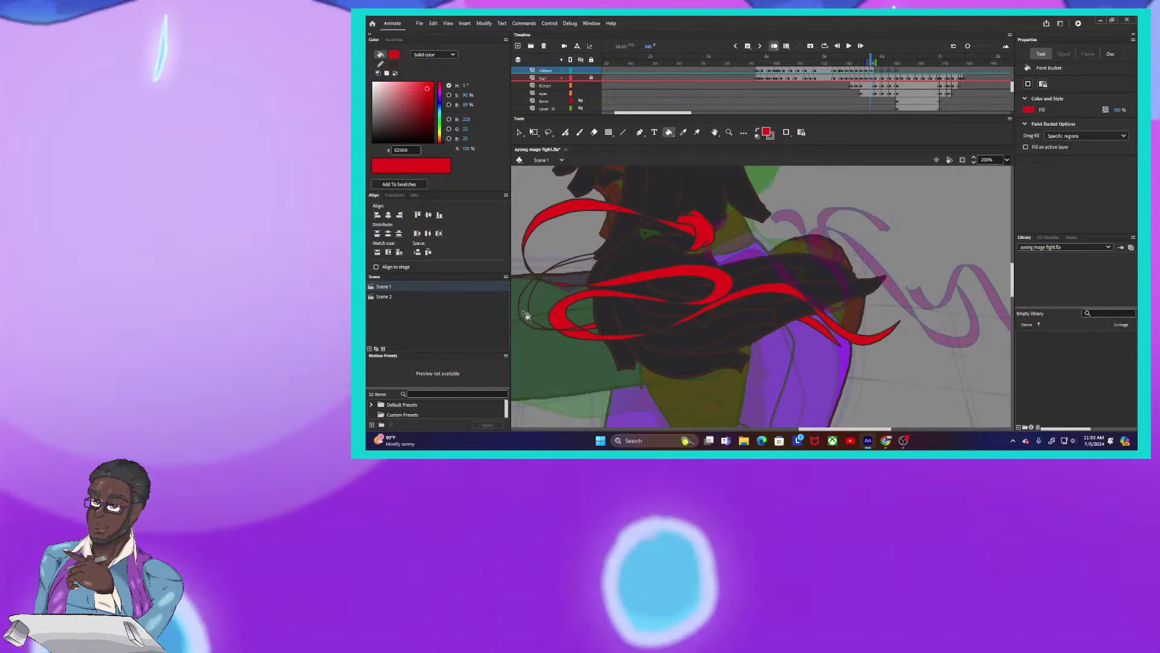
pyautogui.click(562, 272)
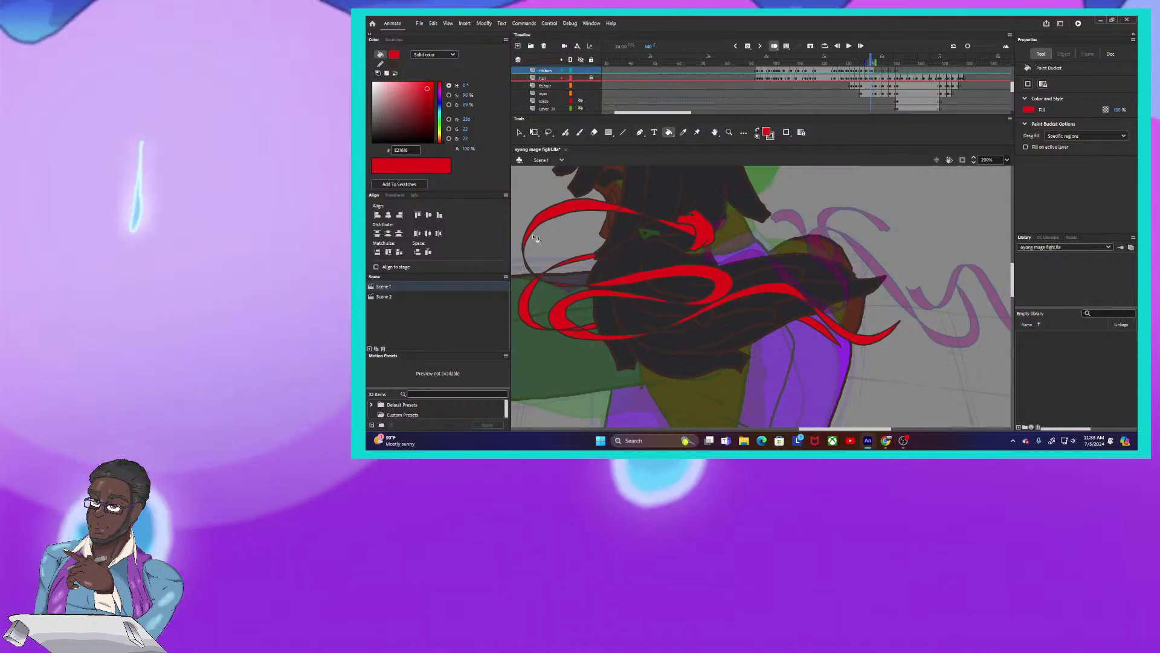
pyautogui.click(566, 133)
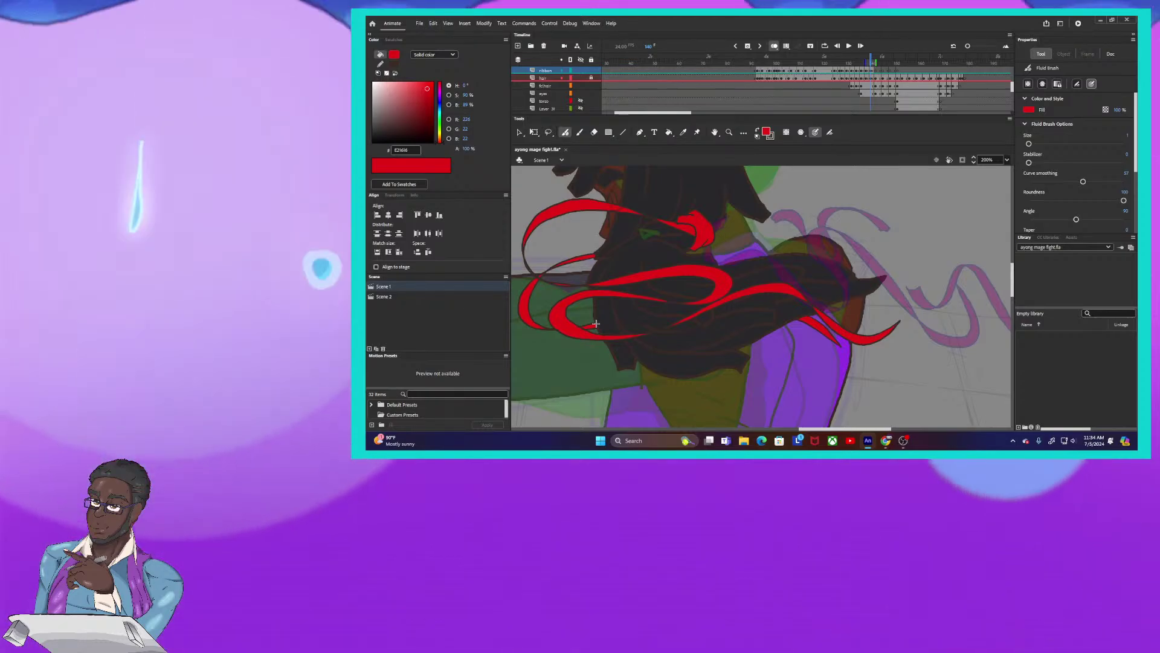
# Zoom out to 100% and step through the neighbouring frames to review how the ribbon moves from drawing to drawing
pyautogui.hotkey('ctrl', '-')
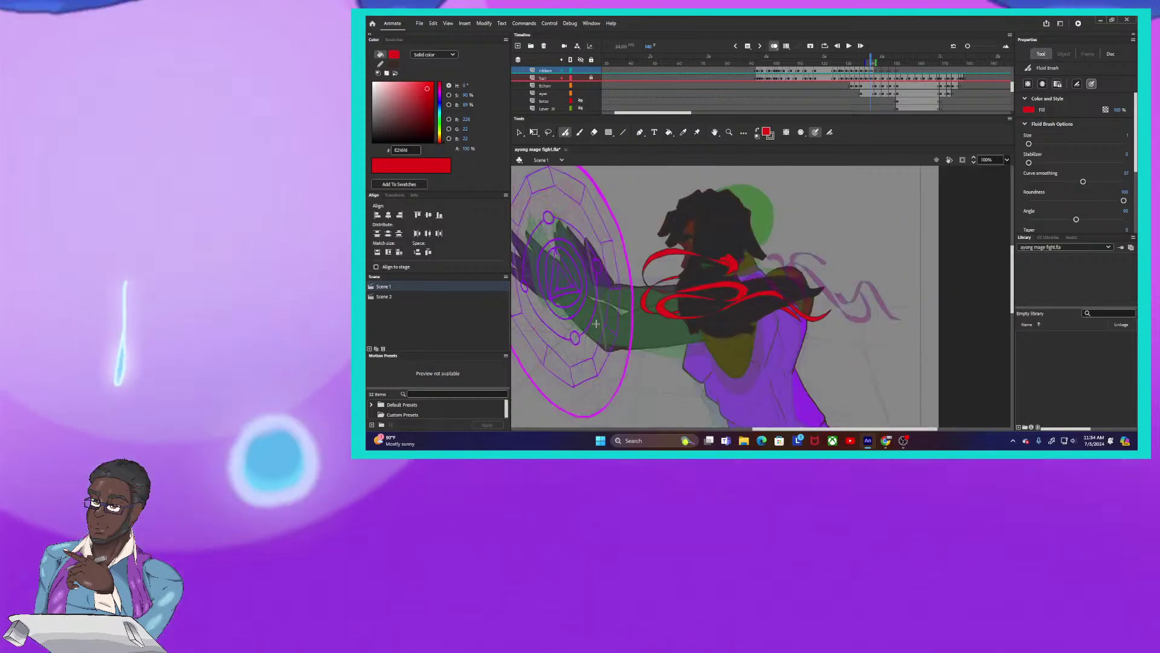
pyautogui.click(869, 61)
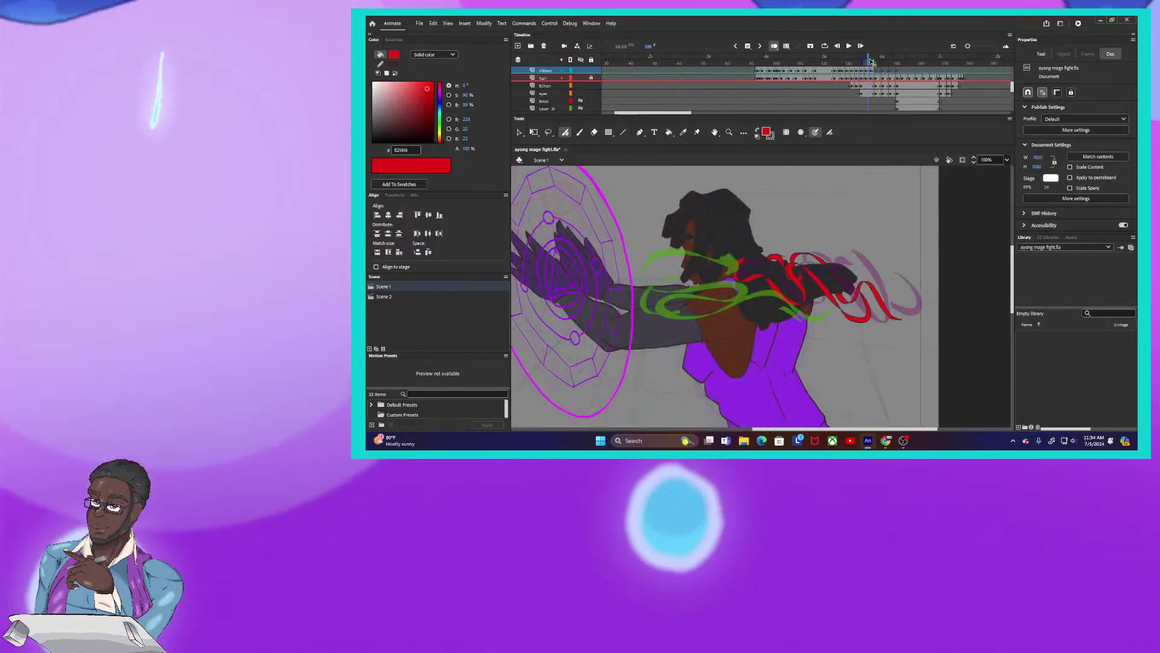
pyautogui.press(',')
pyautogui.press(',')
pyautogui.press(',')
pyautogui.press(',')
pyautogui.press(',')
pyautogui.press(',')
pyautogui.press(',')
pyautogui.press(',')
pyautogui.press(',')
pyautogui.press(',')
pyautogui.press(',')
pyautogui.press(',')
pyautogui.press(',')
pyautogui.press(',')
pyautogui.press(',')
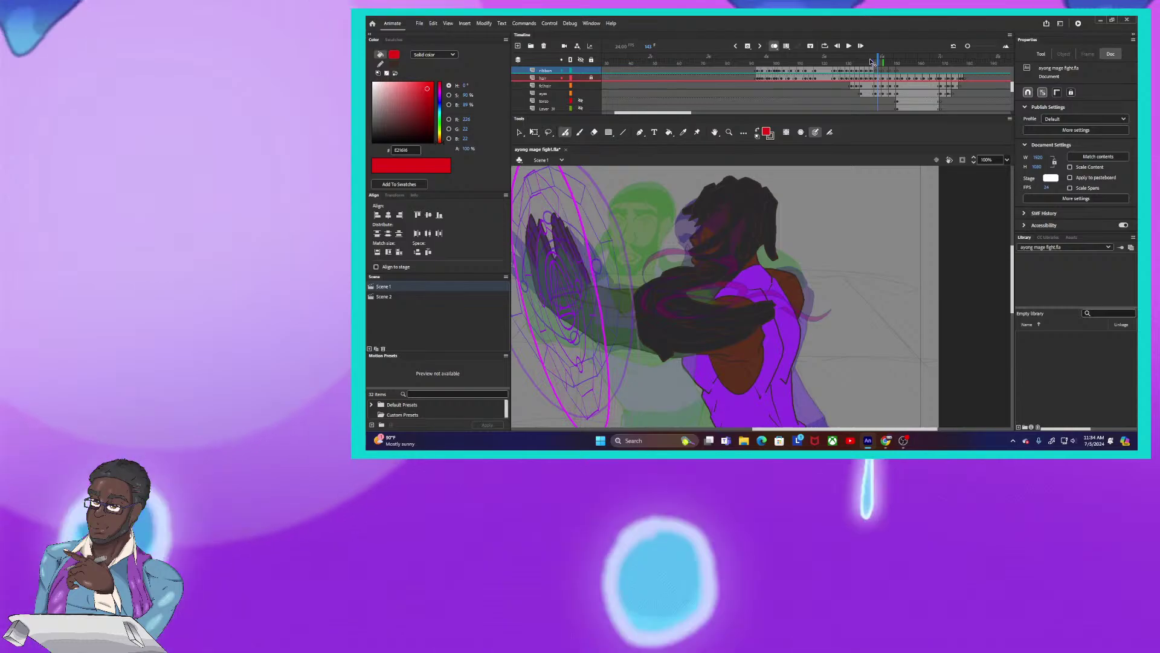
# On the drawing that lacks a ribbon, outline the ribbon's knot at the nape of the neck with the dark brown Fluid Brush
pyautogui.click(876, 63)
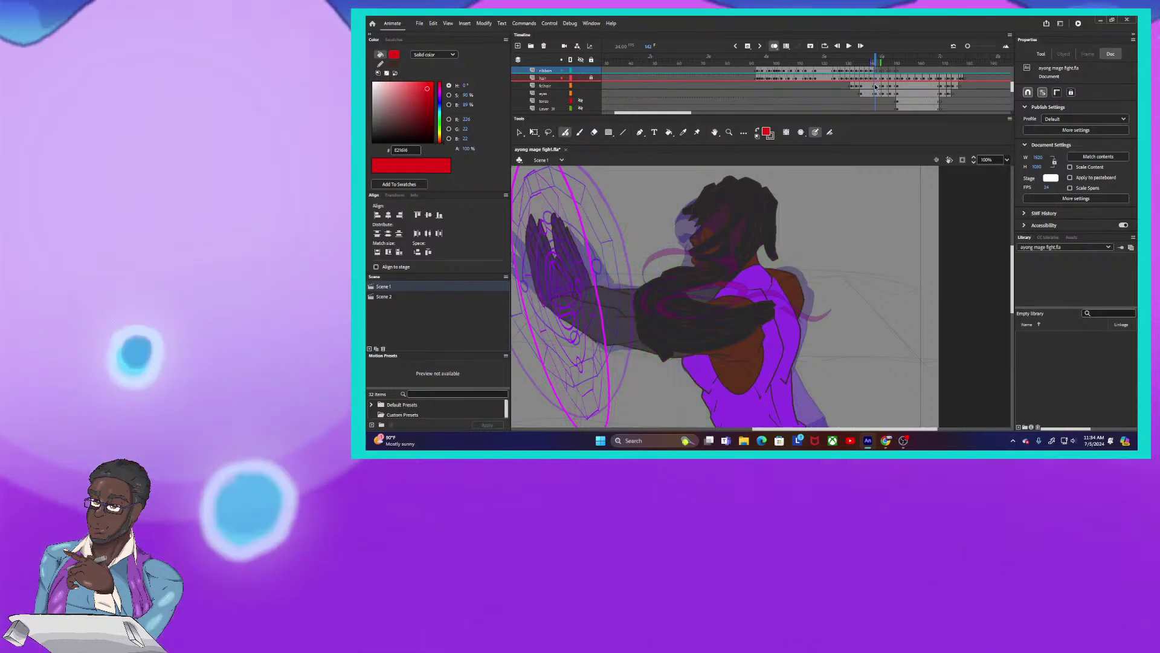
pyautogui.hotkey('ctrl', '=')
pyautogui.hotkey('ctrl', '=')
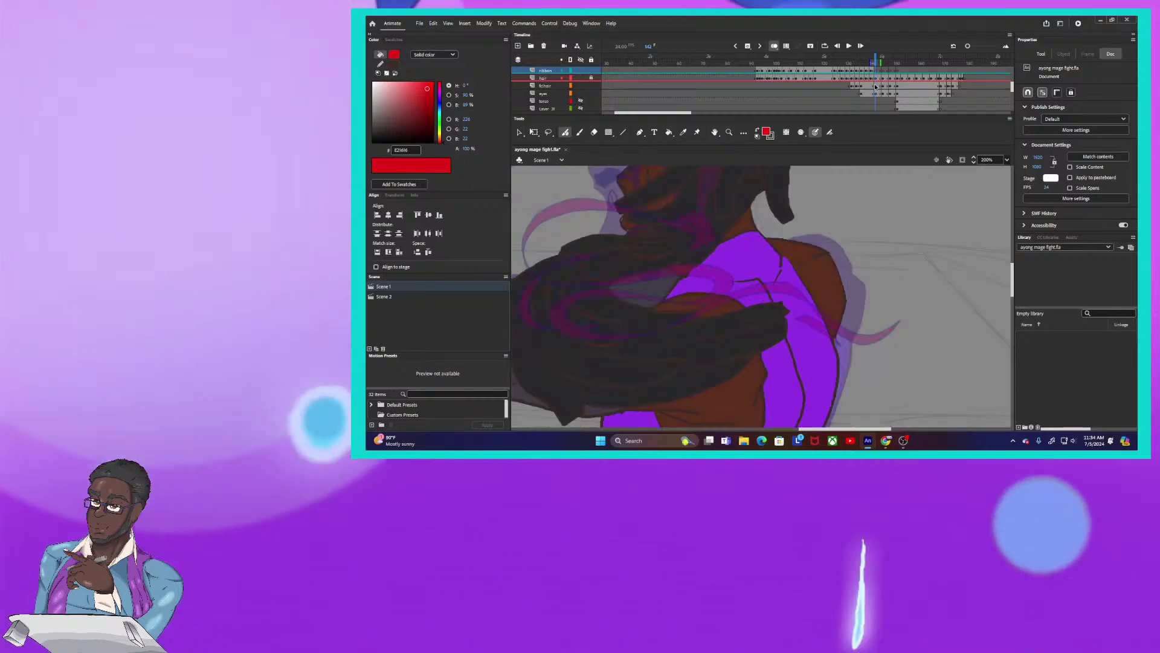
pyautogui.moveTo(588, 223); pyautogui.dragTo(625, 363)
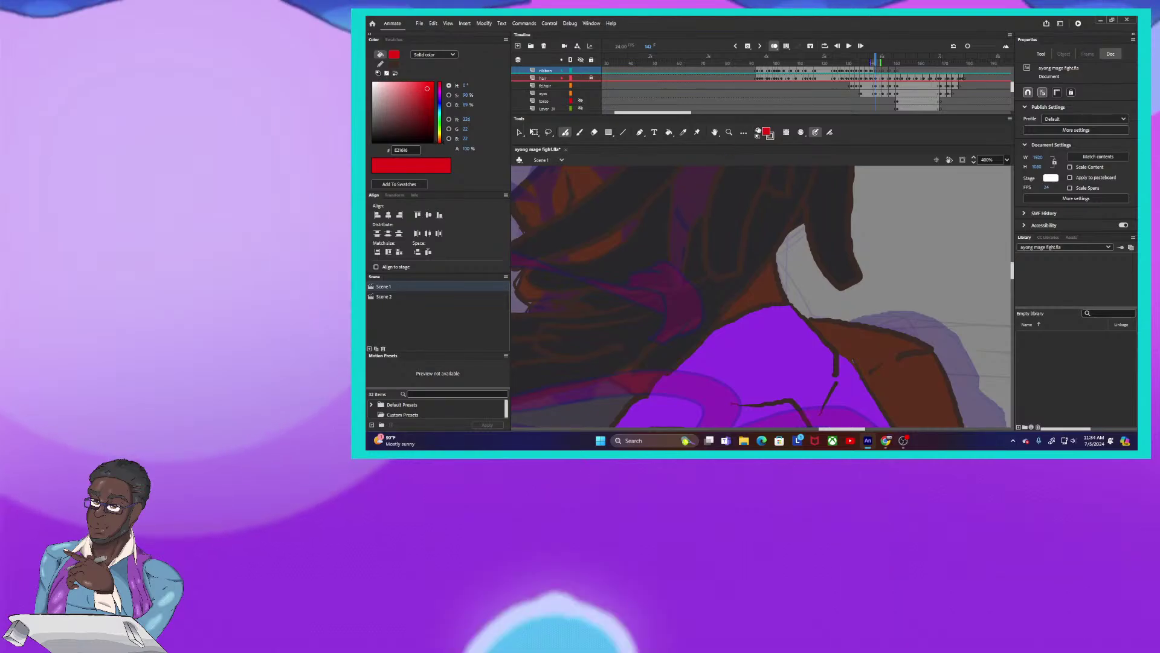
pyautogui.click(758, 131)
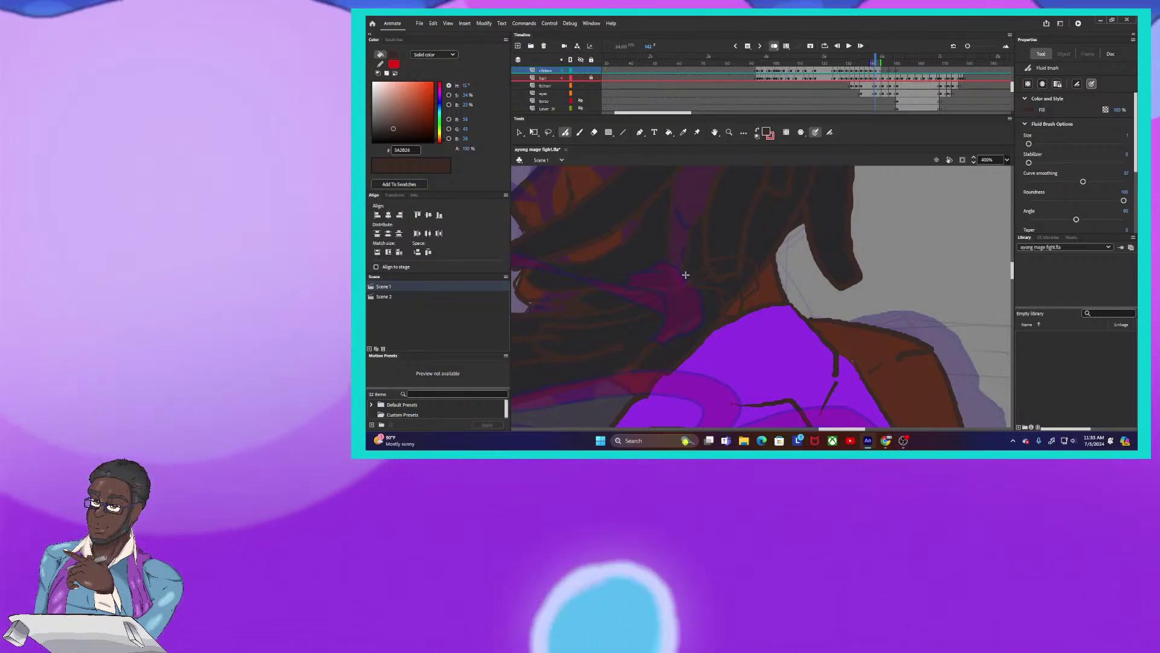
# Try to fill the outlined ribbon knot with red using the Paint Bucket
pyautogui.click(757, 133)
pyautogui.press('k')
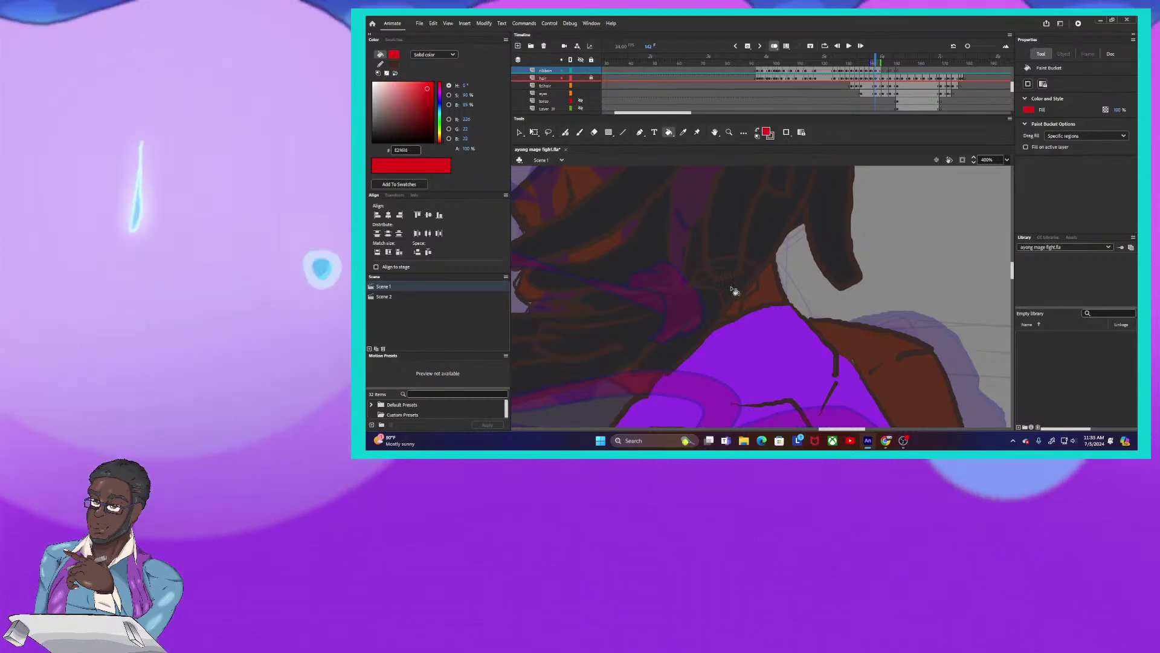
pyautogui.click(734, 291)
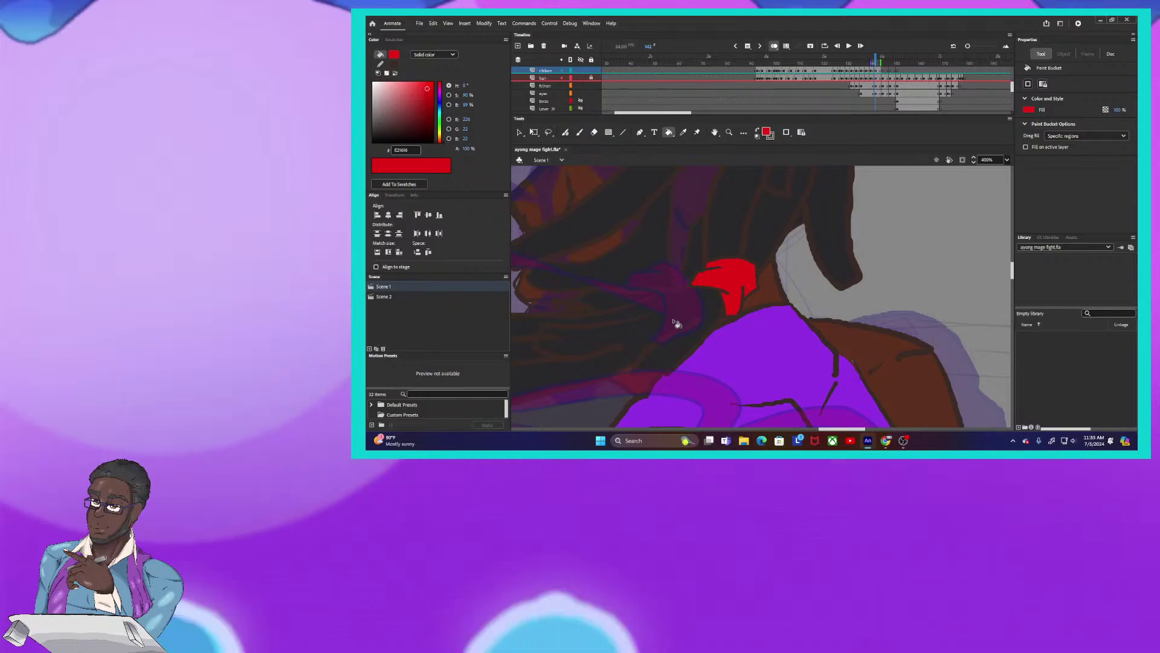
pyautogui.hotkey('ctrl', 'z')
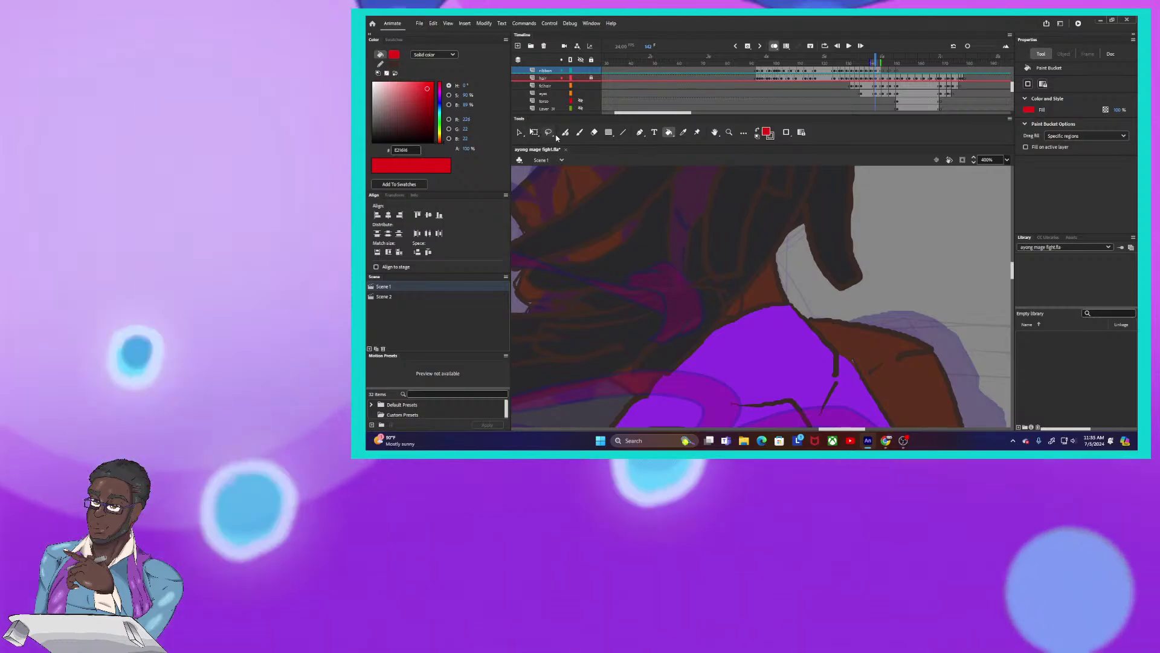
# Redraw the ribbon knot's outline at the nape in dark brown and fill its lower section with red
pyautogui.click(757, 130)
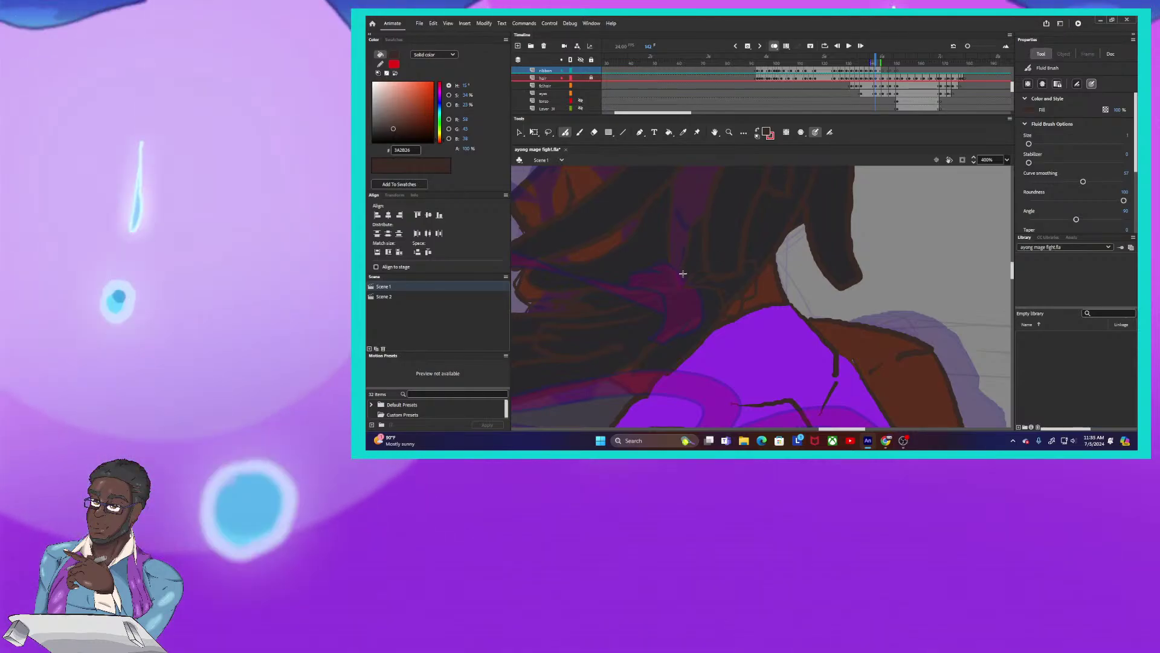
pyautogui.press('k')
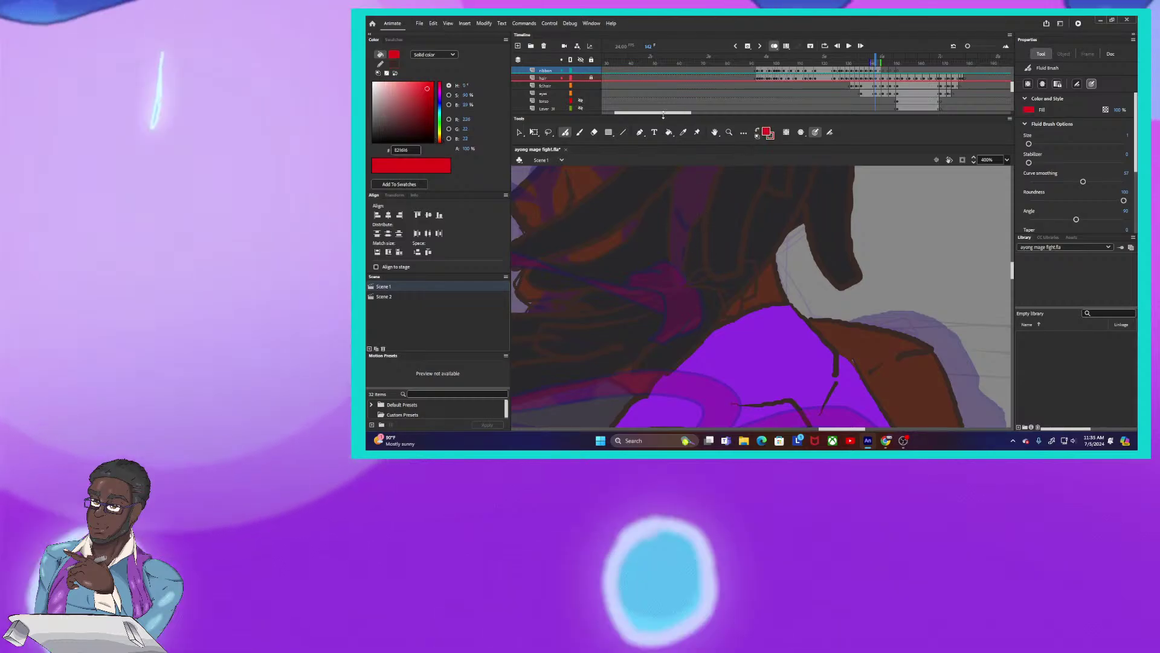
pyautogui.click(734, 290)
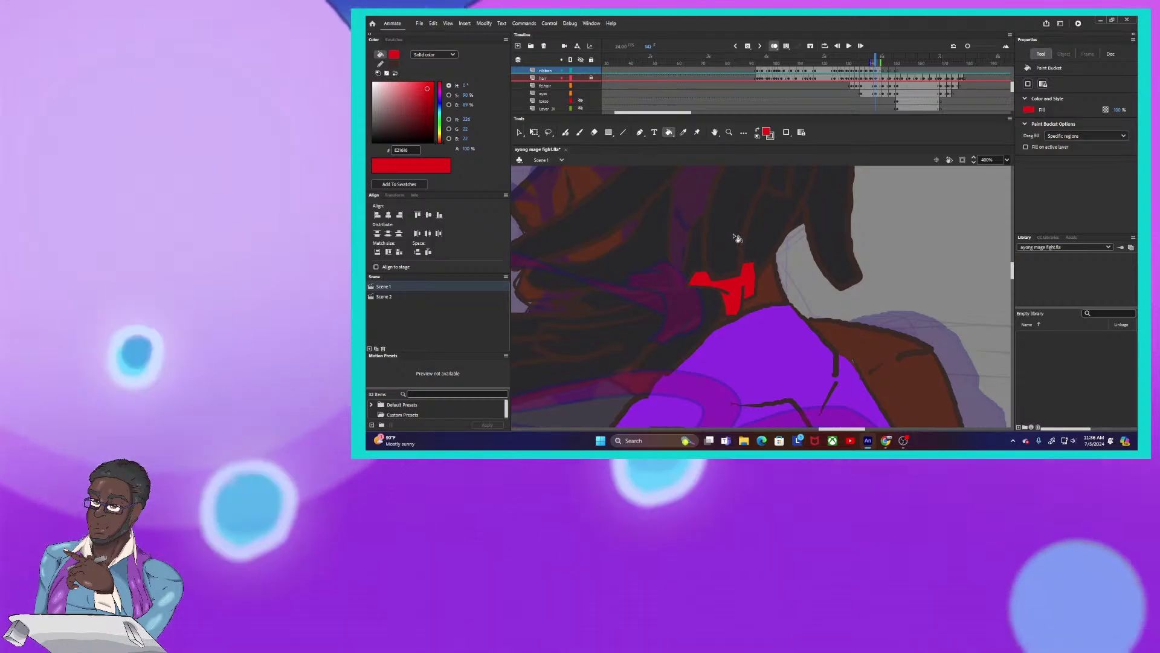
# Outline the remaining upper part of the ribbon knot in dark brown and fill it red with the Paint Bucket
pyautogui.click(566, 131)
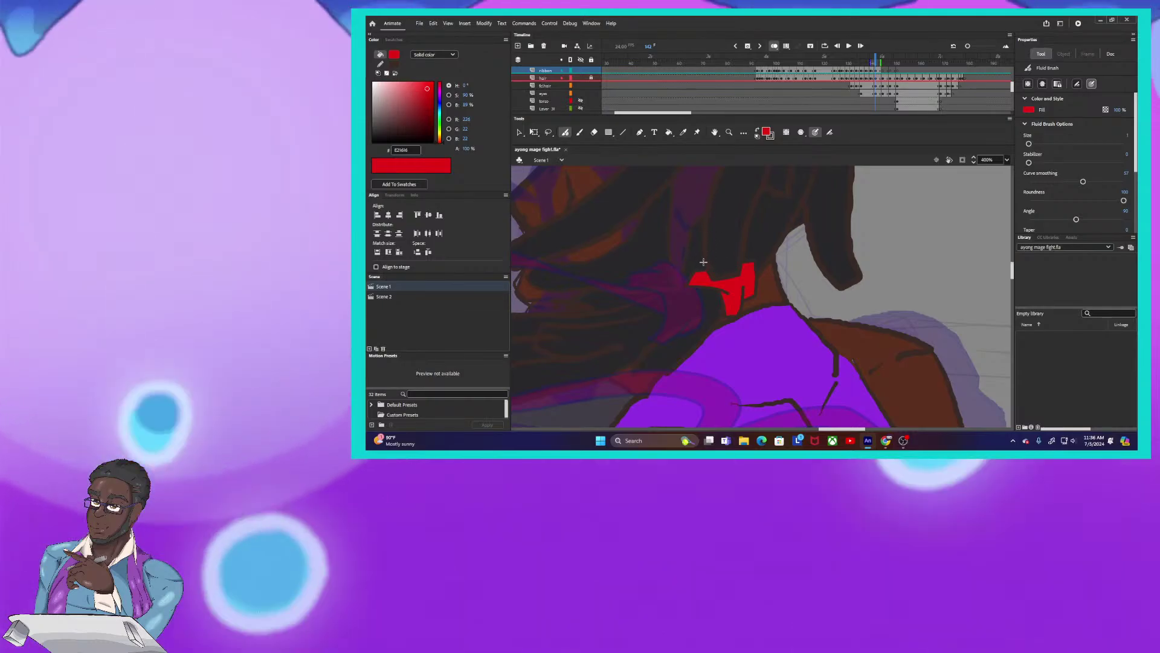
pyautogui.click(758, 130)
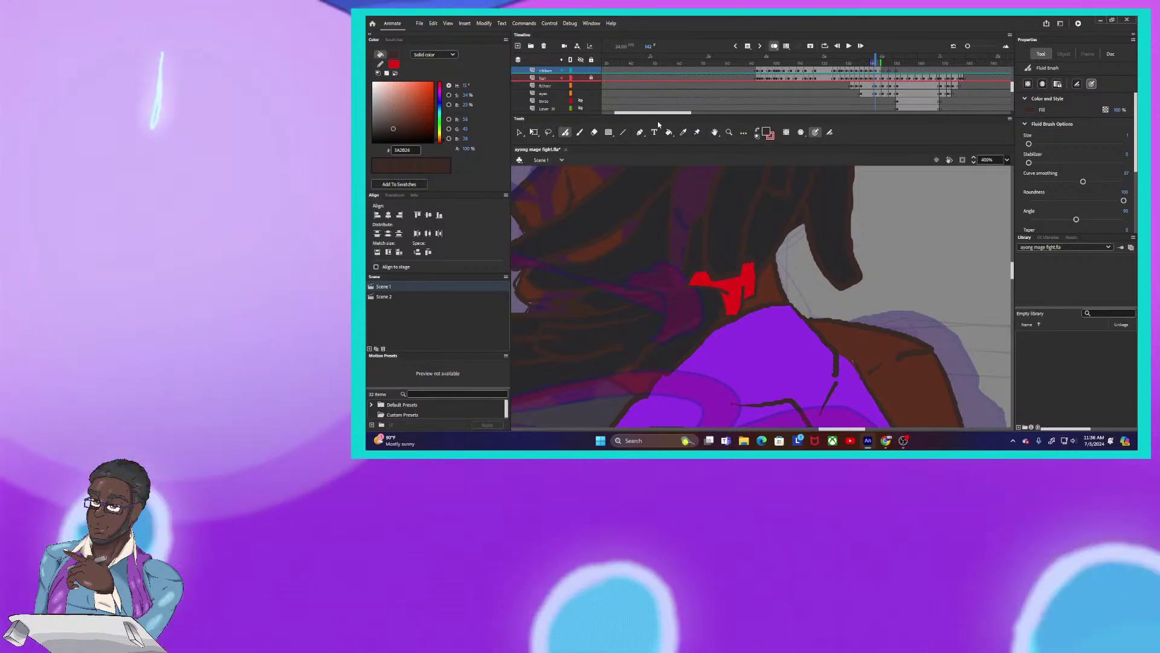
pyautogui.press('k')
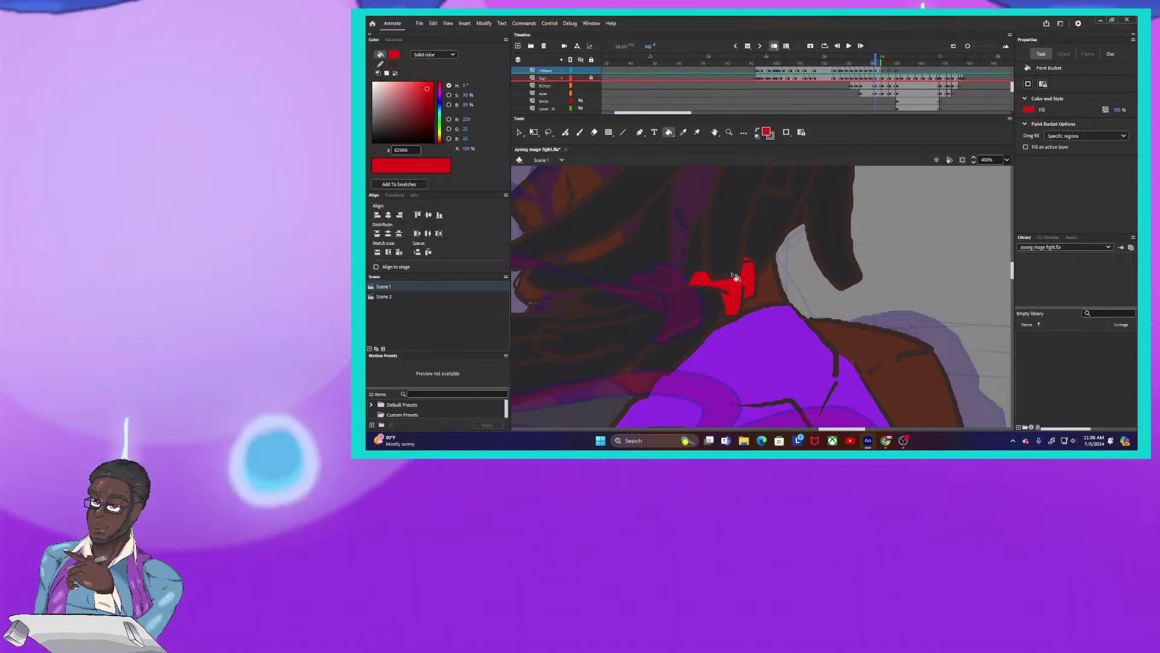
pyautogui.press('b')
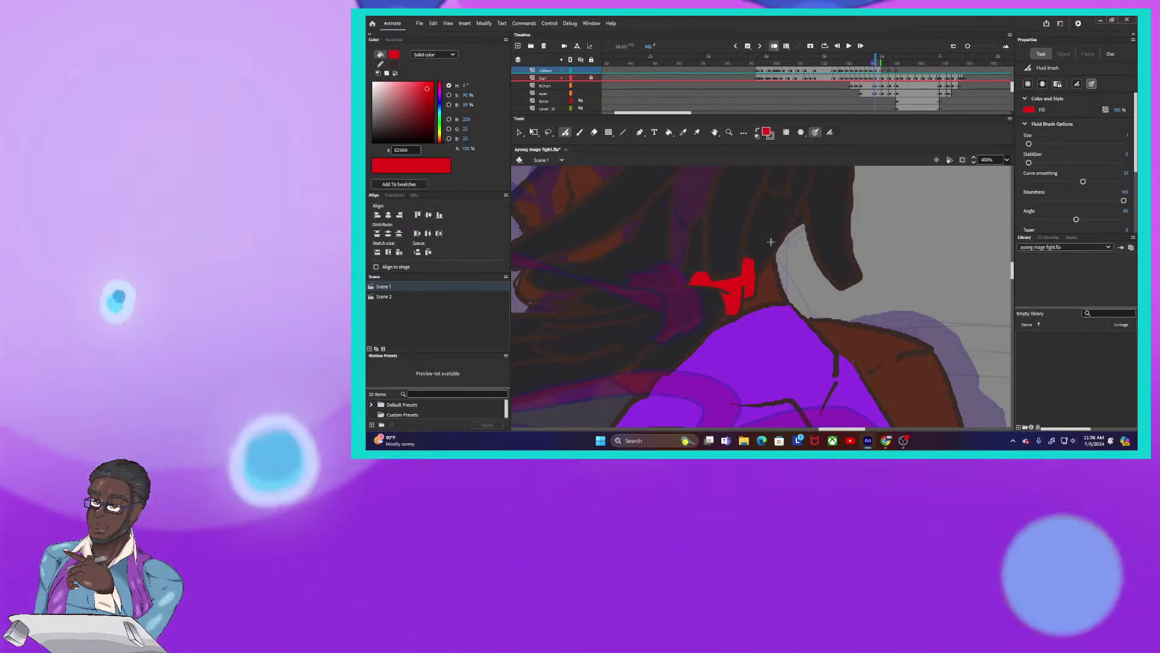
# Insert a keyframe on the ribbon layer two frames after the drawing with the new knot
pyautogui.hotkey('ctrl', '-')
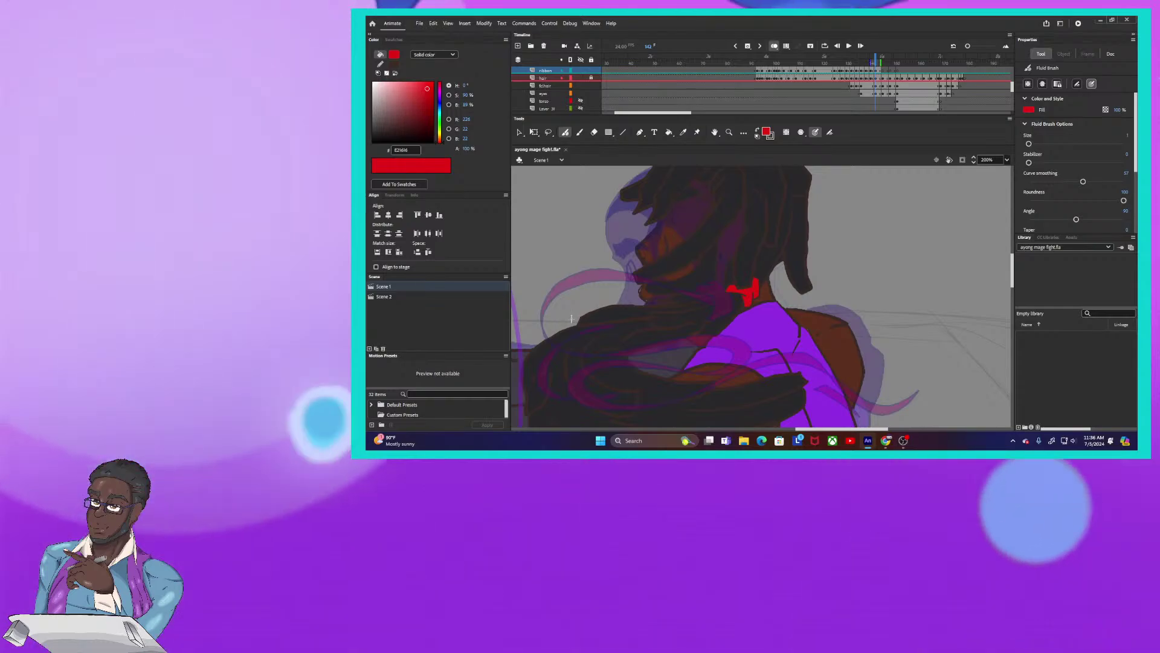
pyautogui.click(870, 58)
pyautogui.click(877, 58)
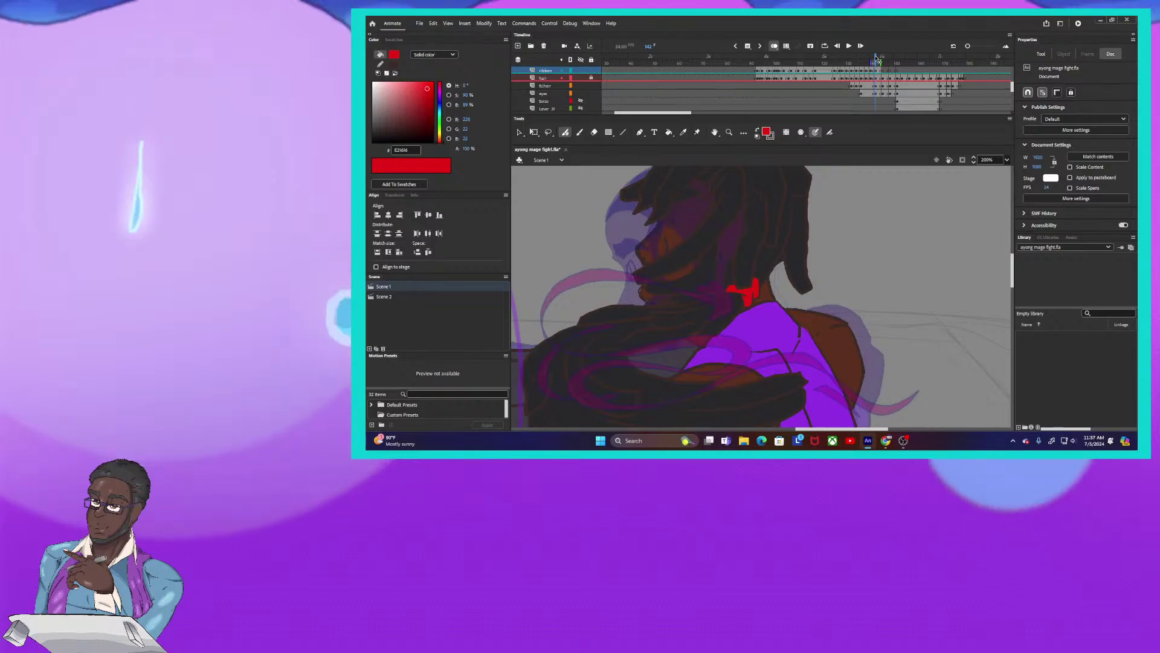
pyautogui.press('.')
pyautogui.press('.')
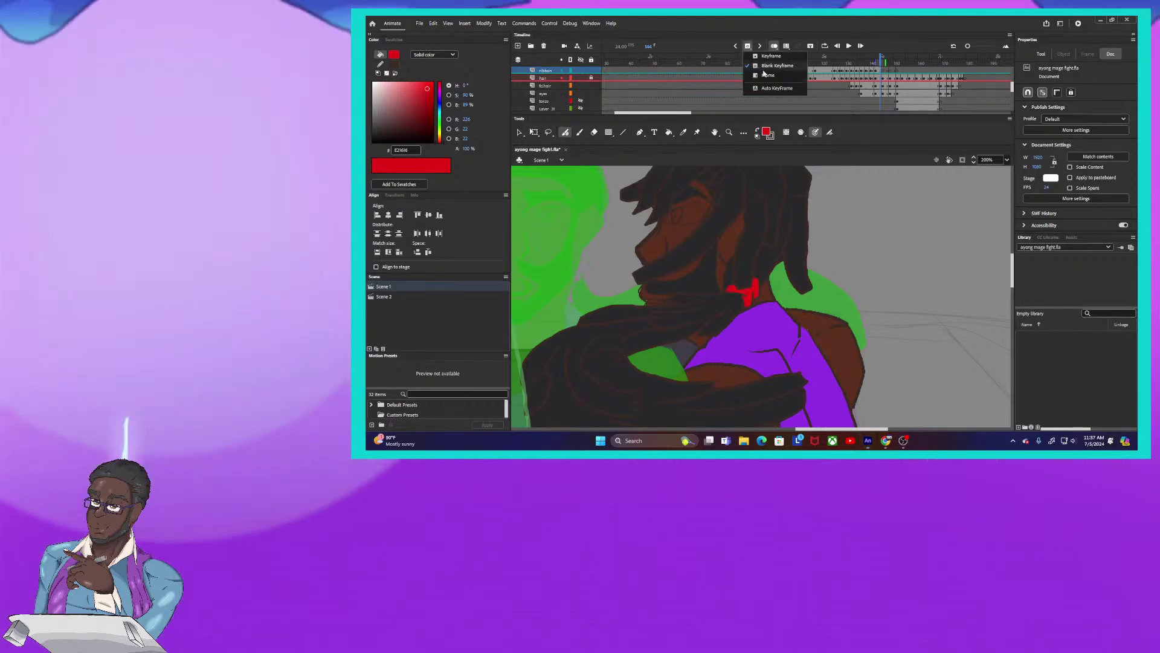
pyautogui.click(782, 64)
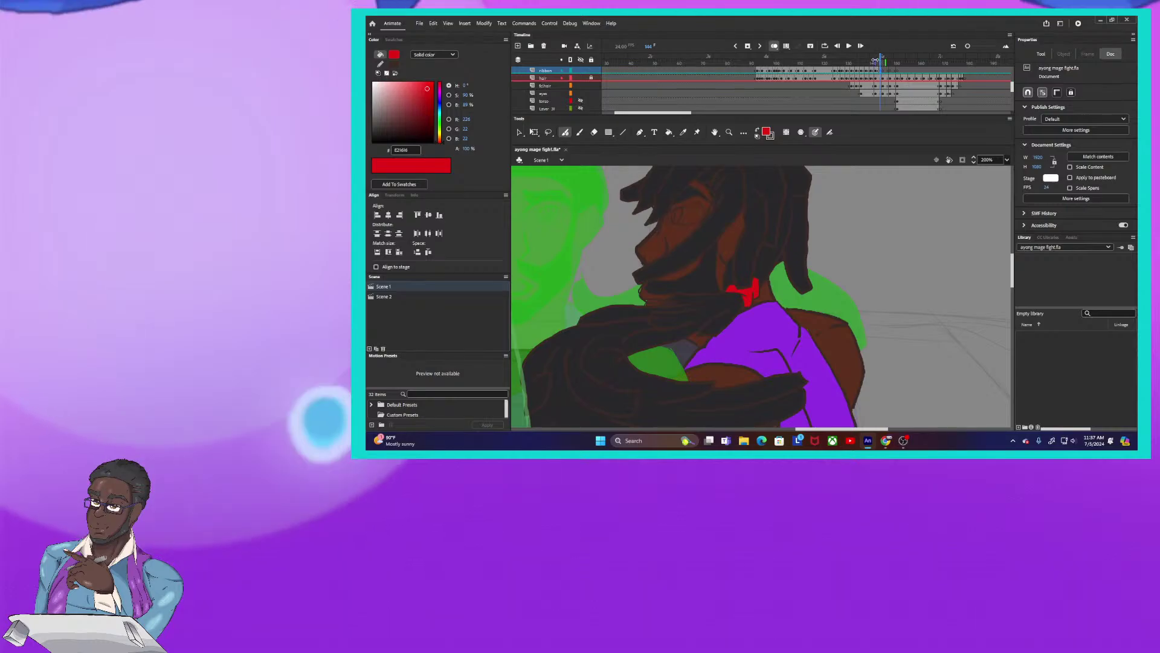
# Step back through the earlier ribbon drawings and forward again to compare the ribbon's movement with the new knot
pyautogui.press(',')
pyautogui.press(',')
pyautogui.press(',')
pyautogui.press(',')
pyautogui.press(',')
pyautogui.press(',')
pyautogui.press(',')
pyautogui.press(',')
pyautogui.press('.')
pyautogui.press('.')
pyautogui.press('.')
pyautogui.press('.')
pyautogui.press('.')
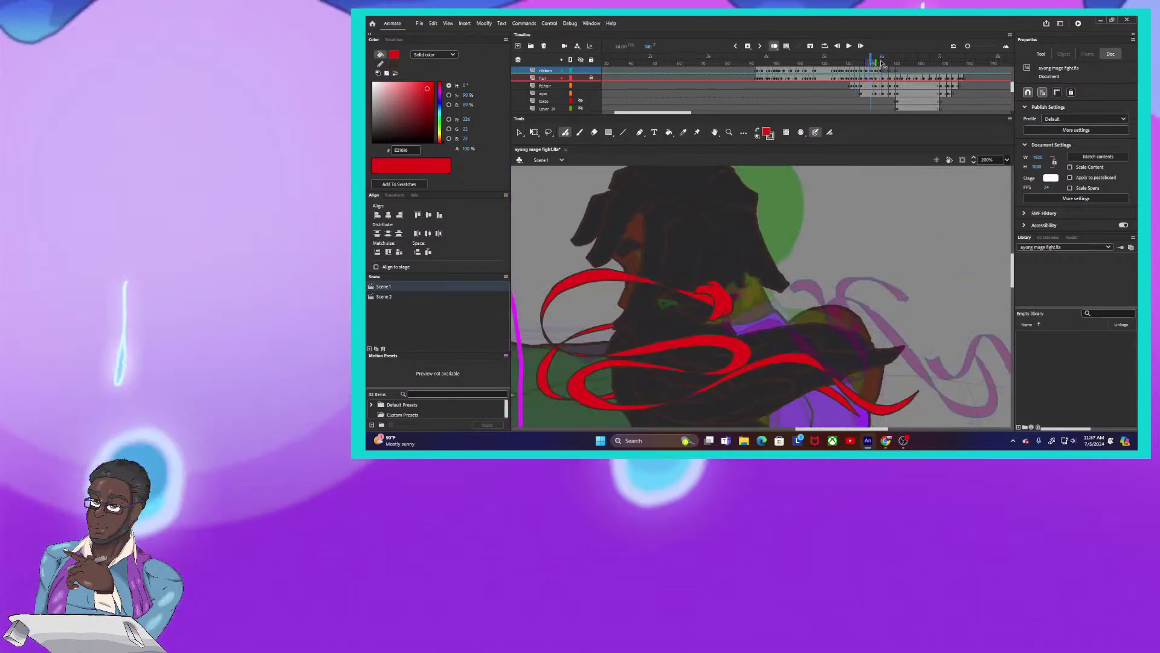
pyautogui.press('.')
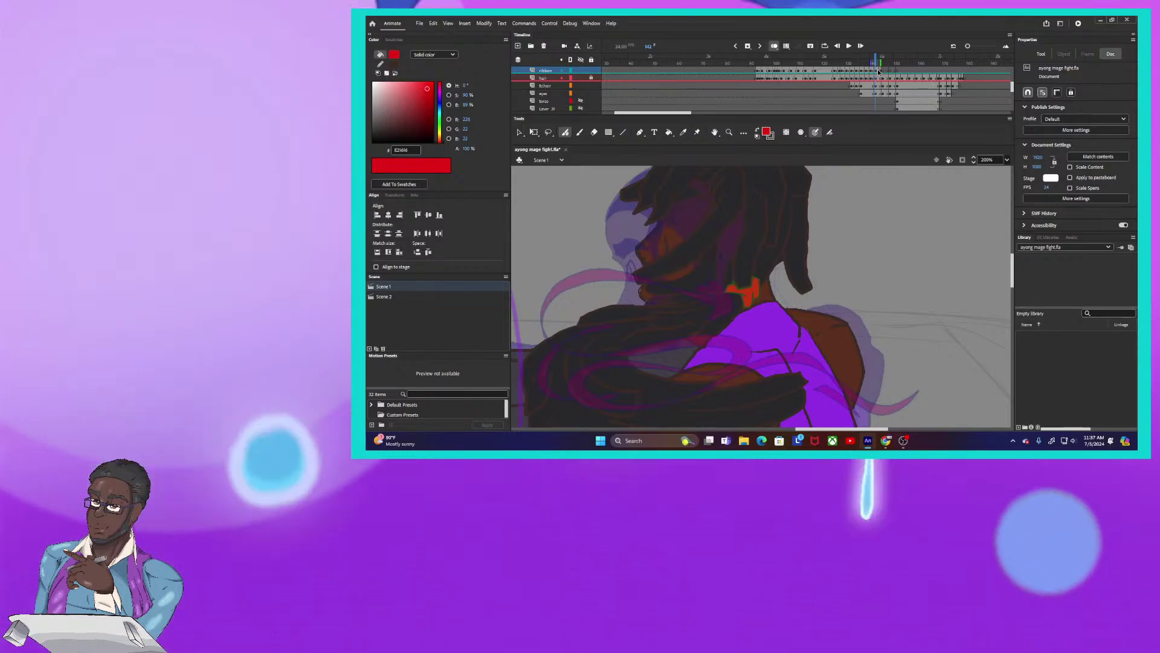
# View the figure at 100% and play back the neighbouring frames to check the ribbon's swing
pyautogui.moveTo(1013, 278); pyautogui.dragTo(1014, 288)
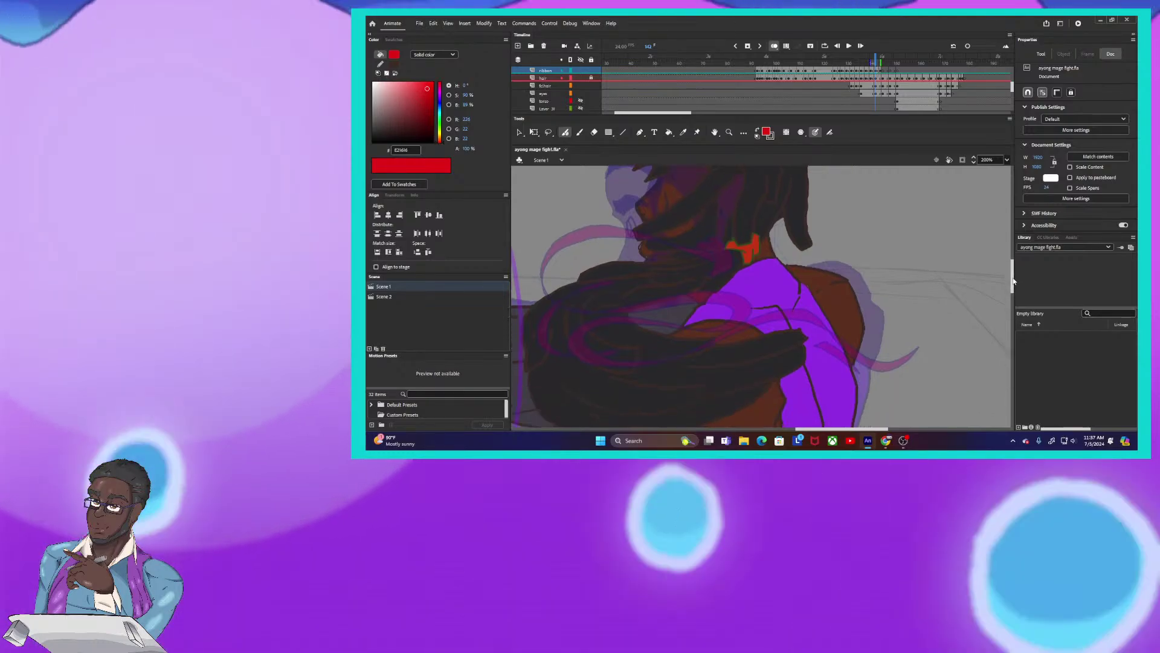
pyautogui.moveTo(806, 430); pyautogui.dragTo(781, 430)
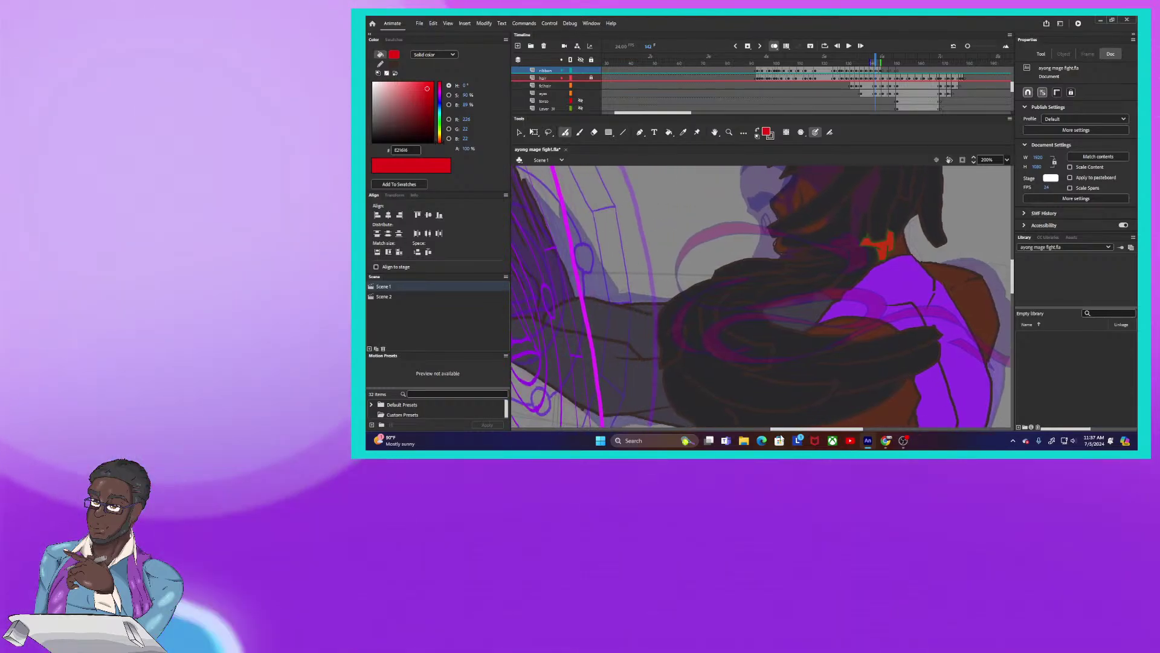
pyautogui.hotkey('ctrl', '1')
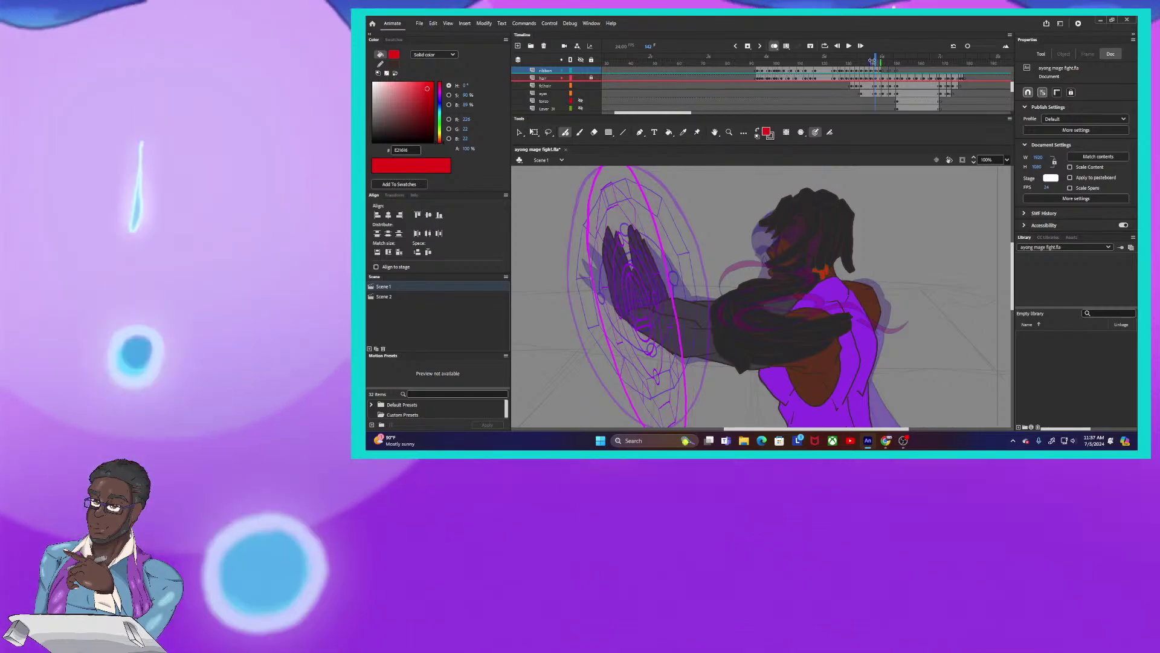
pyautogui.press('Return')
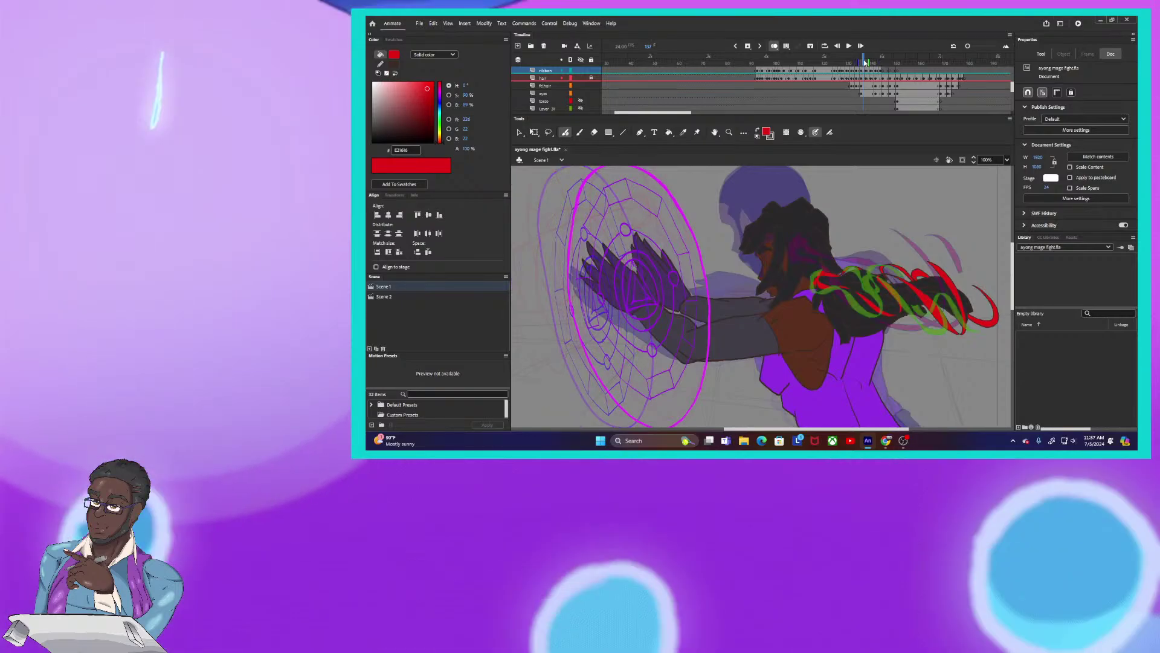
pyautogui.click(865, 61)
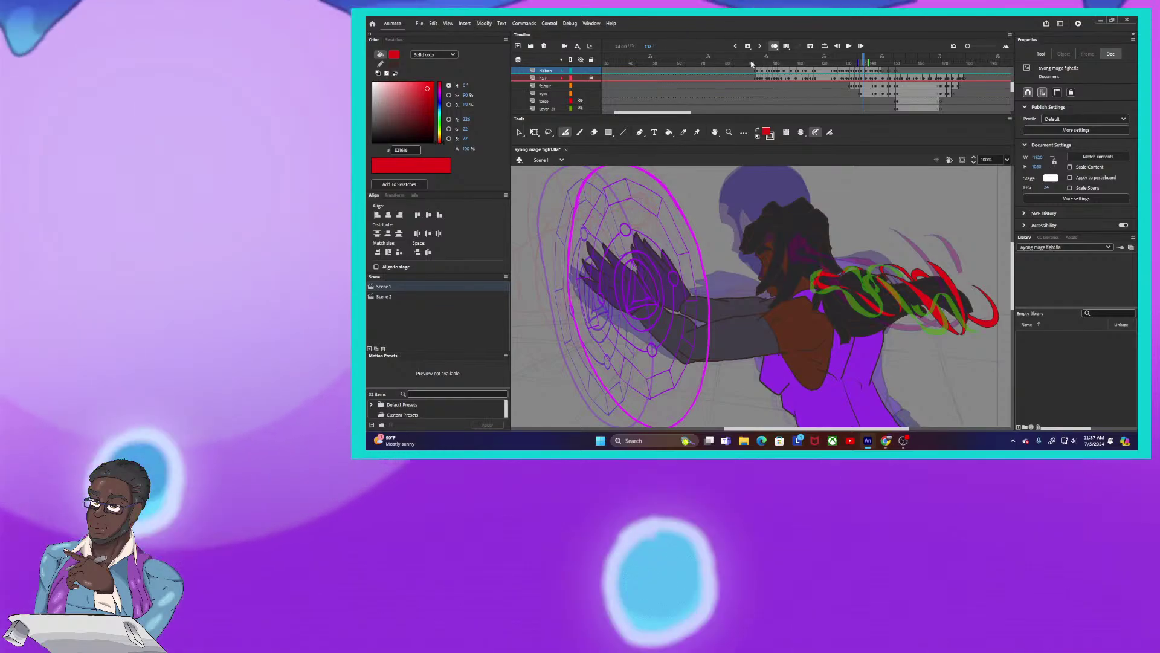
pyautogui.scroll(-5, 847, 230)
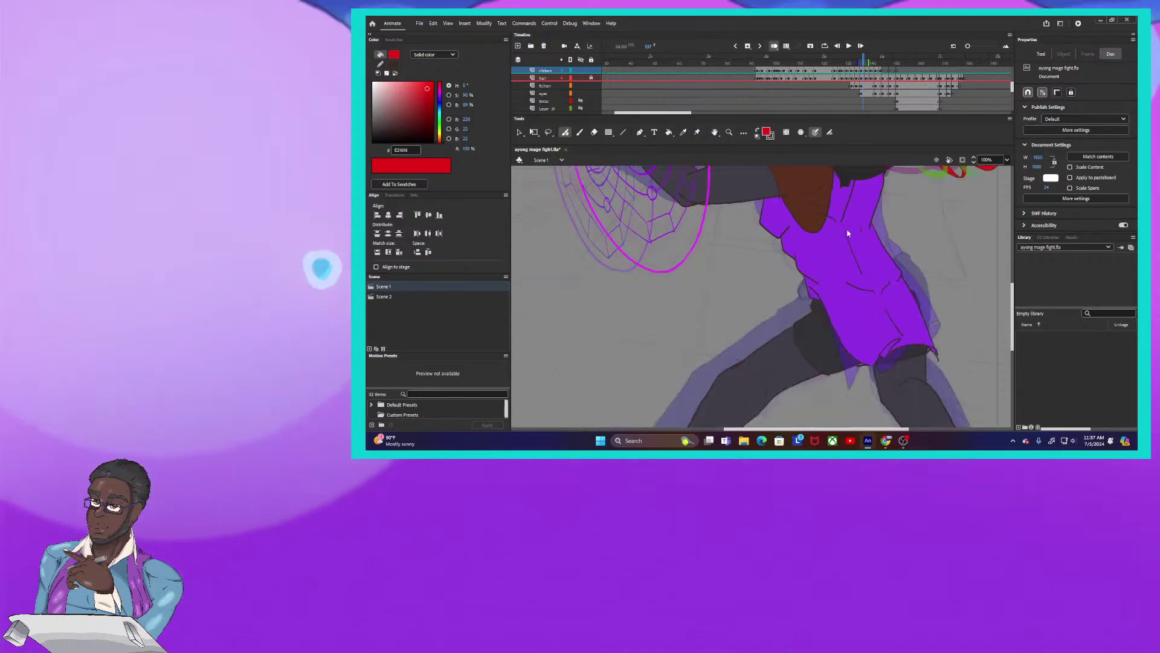
pyautogui.scroll(2, 850, 230)
pyautogui.scroll(-2, 850, 229)
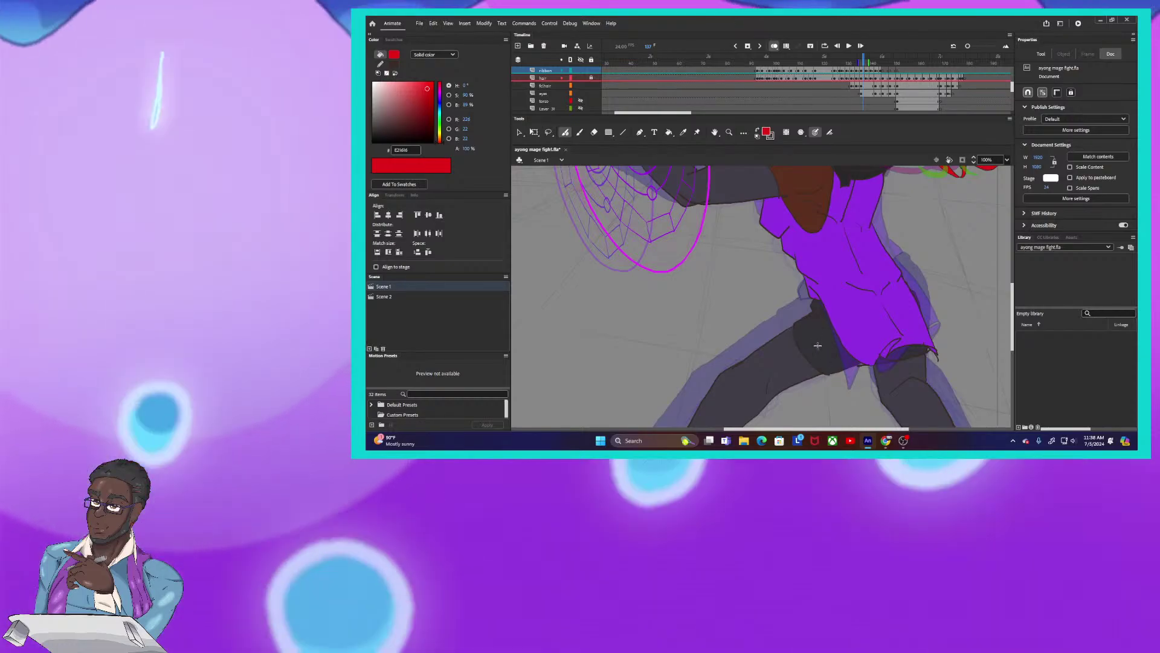
pyautogui.scroll(-3, 759, 366)
pyautogui.scroll(4, 756, 360)
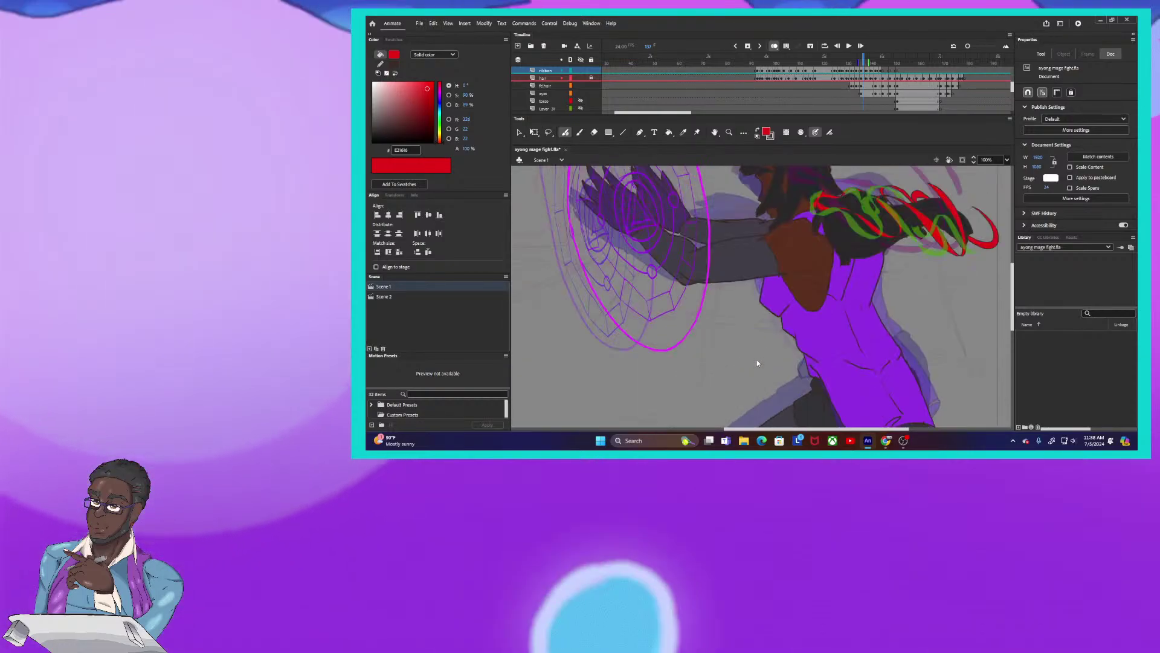
pyautogui.scroll(-3, 757, 360)
pyautogui.scroll(5, 739, 347)
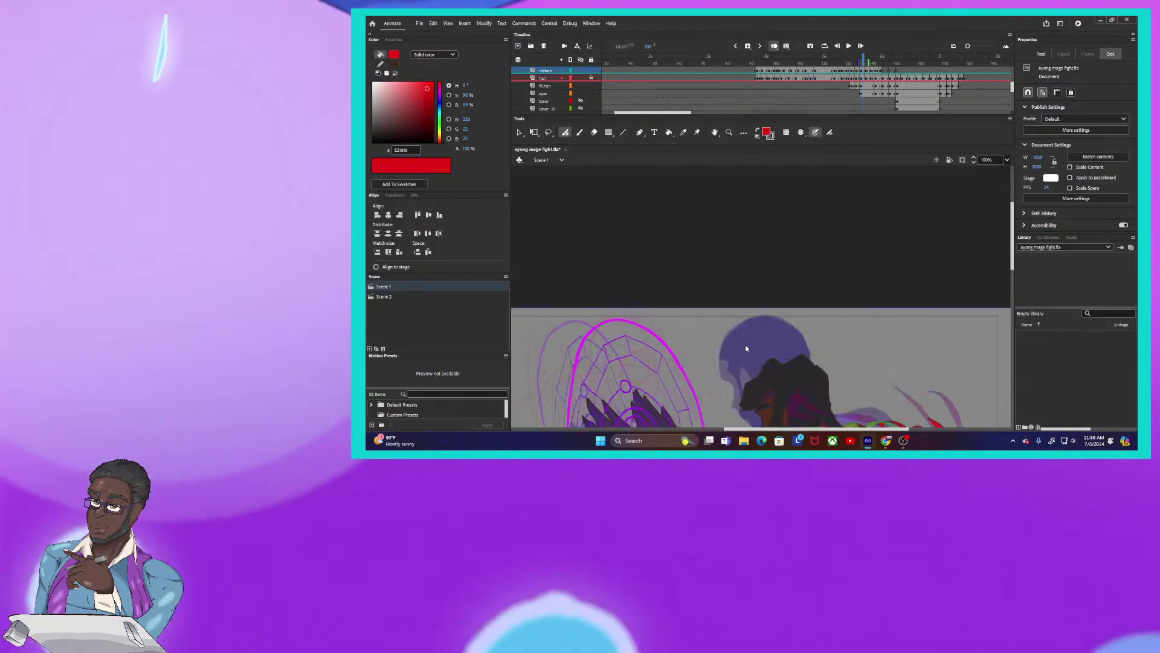
pyautogui.scroll(-2, 745, 345)
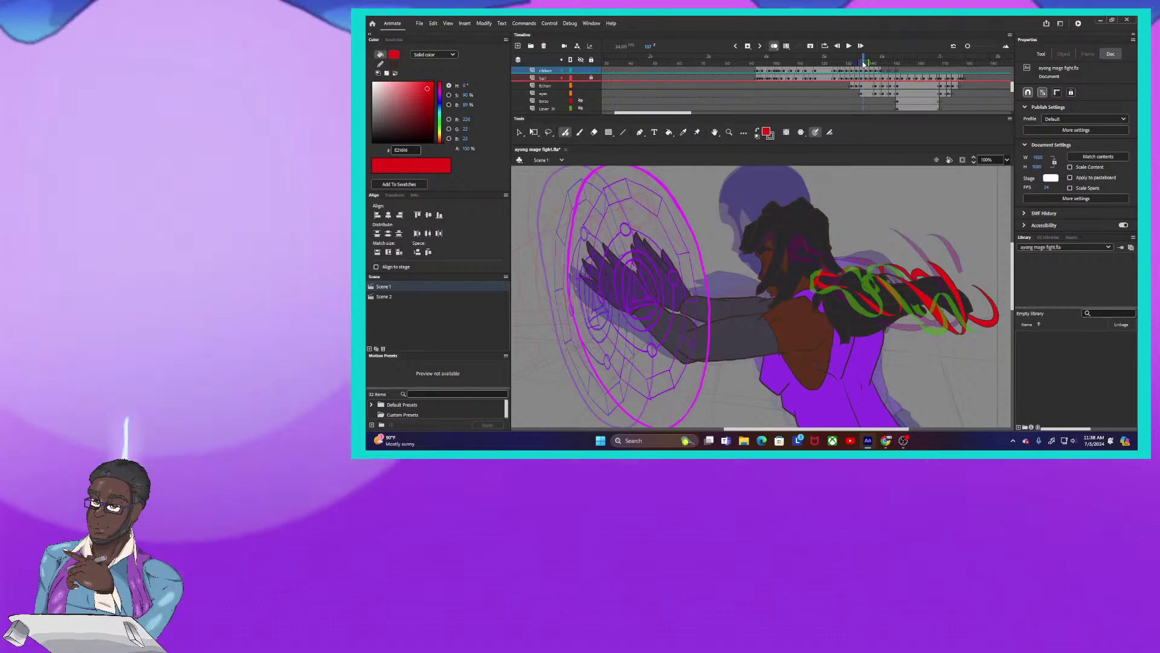
# Turn off onion skinning and scrub through the turning motion to examine how the ribbon follows the hair
pyautogui.moveTo(864, 64)
pyautogui.mouseDown()
pyautogui.moveTo(838, 71)
pyautogui.moveTo(862, 67)
pyautogui.mouseUp()
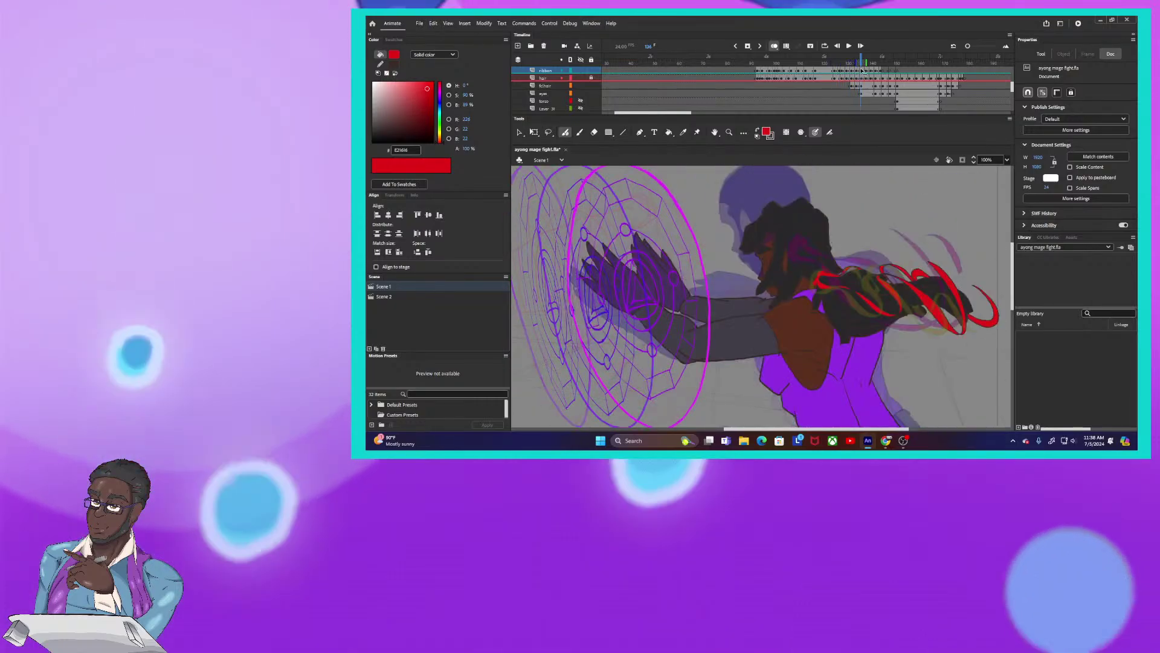
pyautogui.click(775, 47)
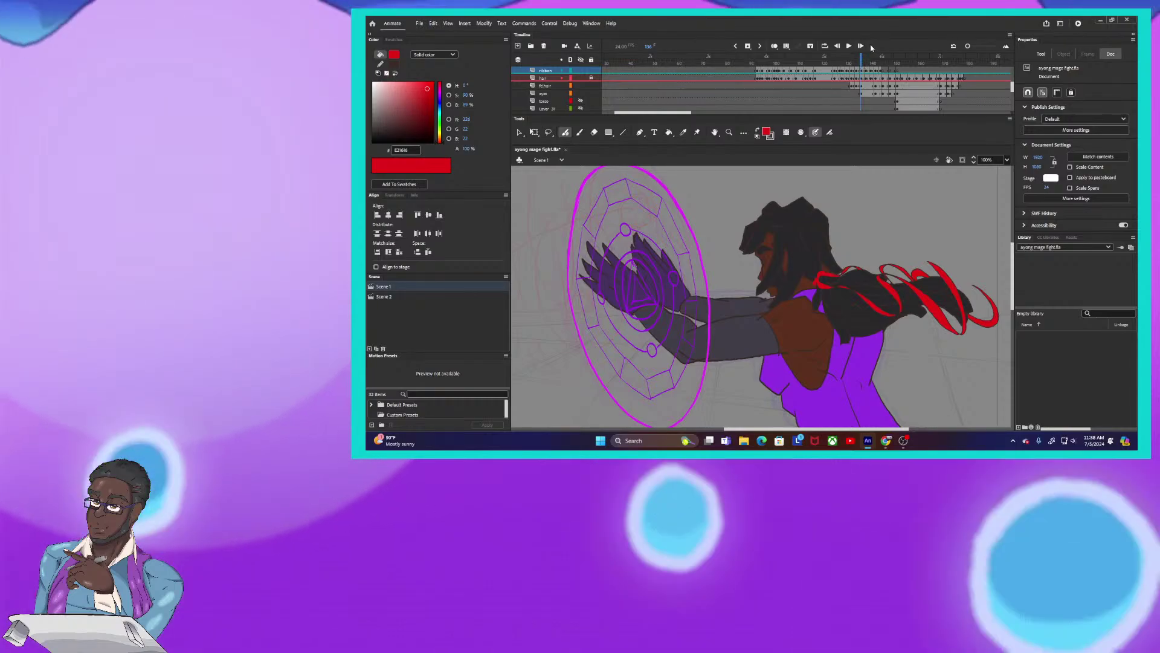
pyautogui.click(857, 60)
pyautogui.moveTo(857, 60)
pyautogui.mouseDown()
pyautogui.moveTo(884, 65)
pyautogui.moveTo(874, 71)
pyautogui.mouseUp()
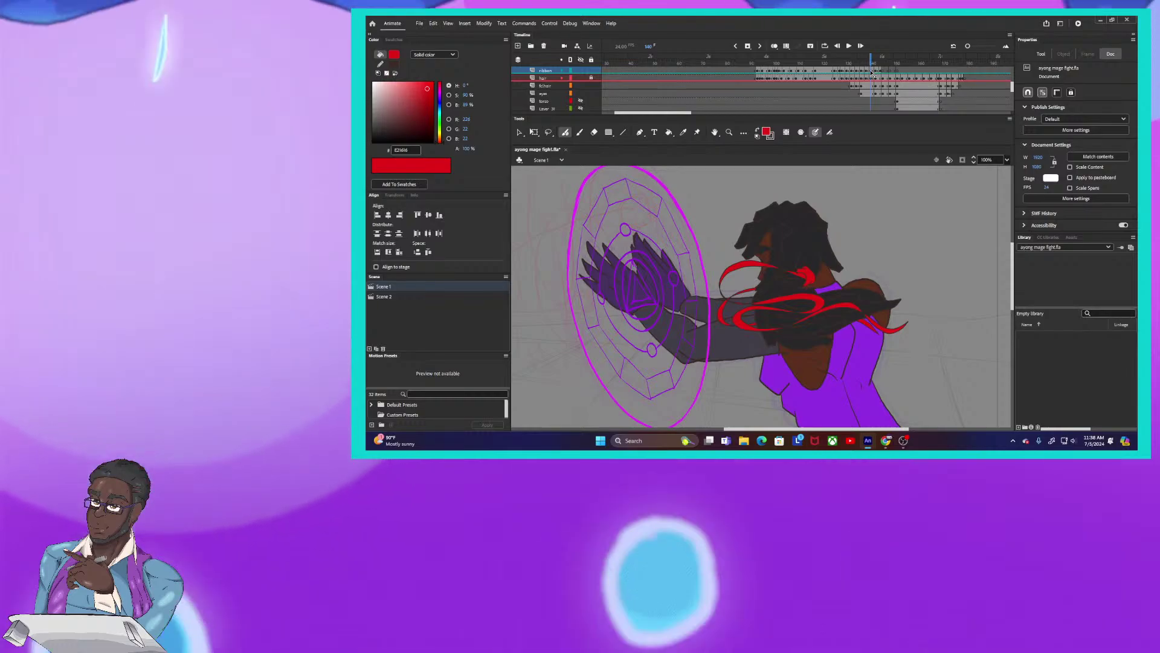
pyautogui.moveTo(874, 72); pyautogui.dragTo(891, 75)
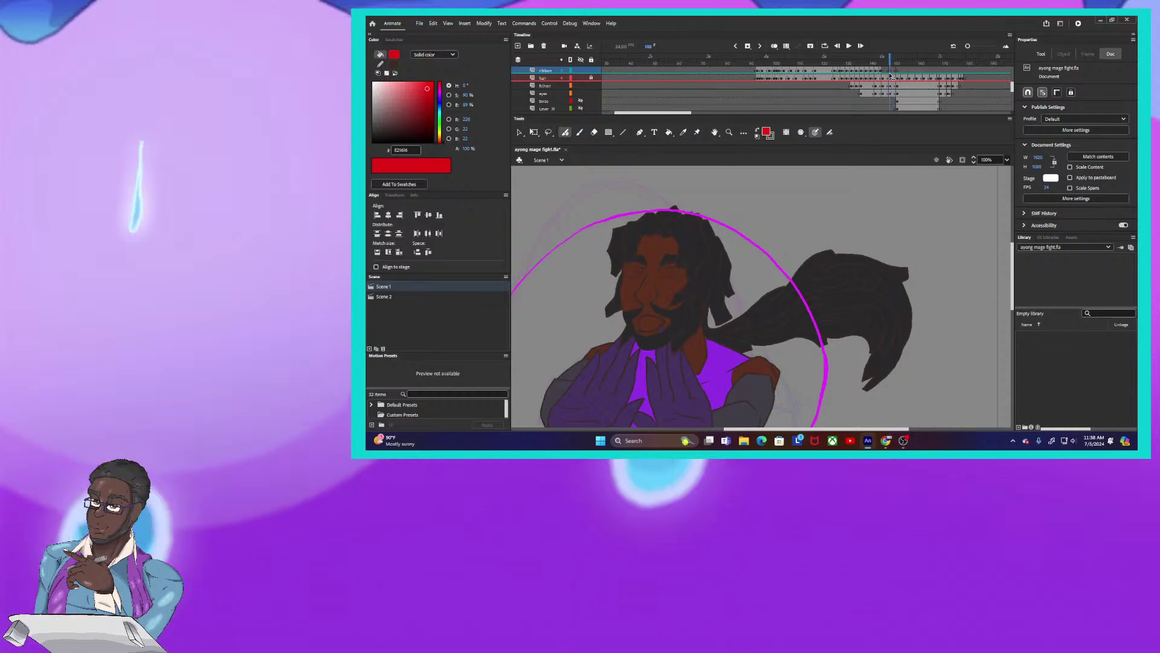
pyautogui.moveTo(895, 75); pyautogui.dragTo(878, 79)
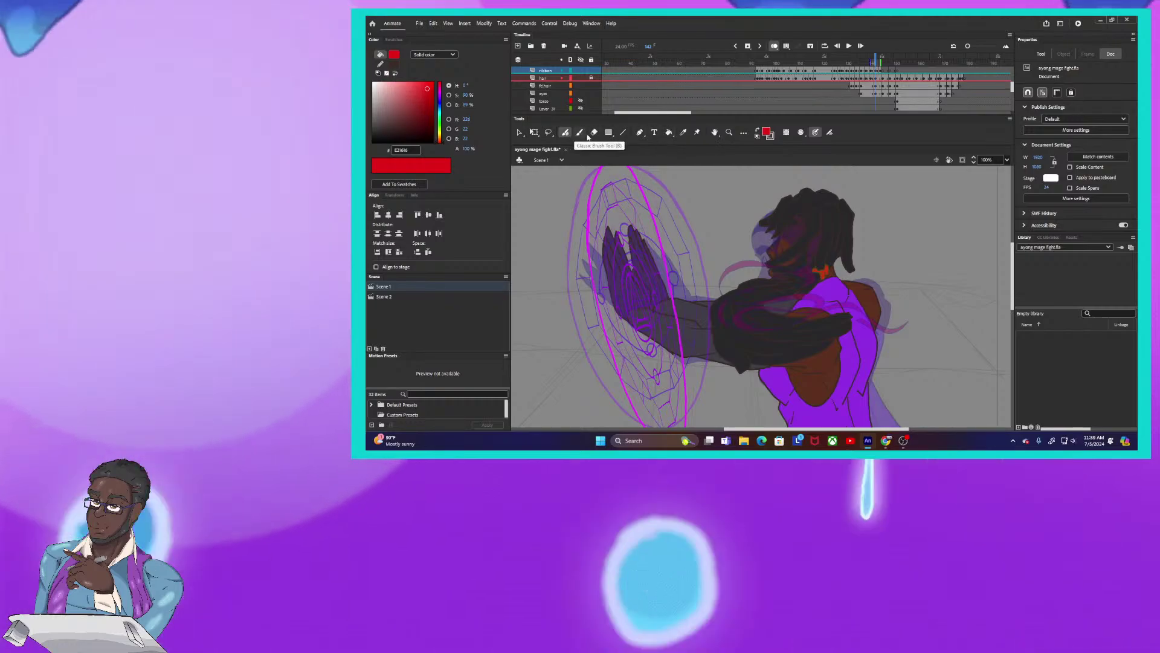
# Outline the ribbon's long looping strand in dark brown with the Fluid Brush, from the knot around the hair, and erase the stray ends
pyautogui.click(758, 136)
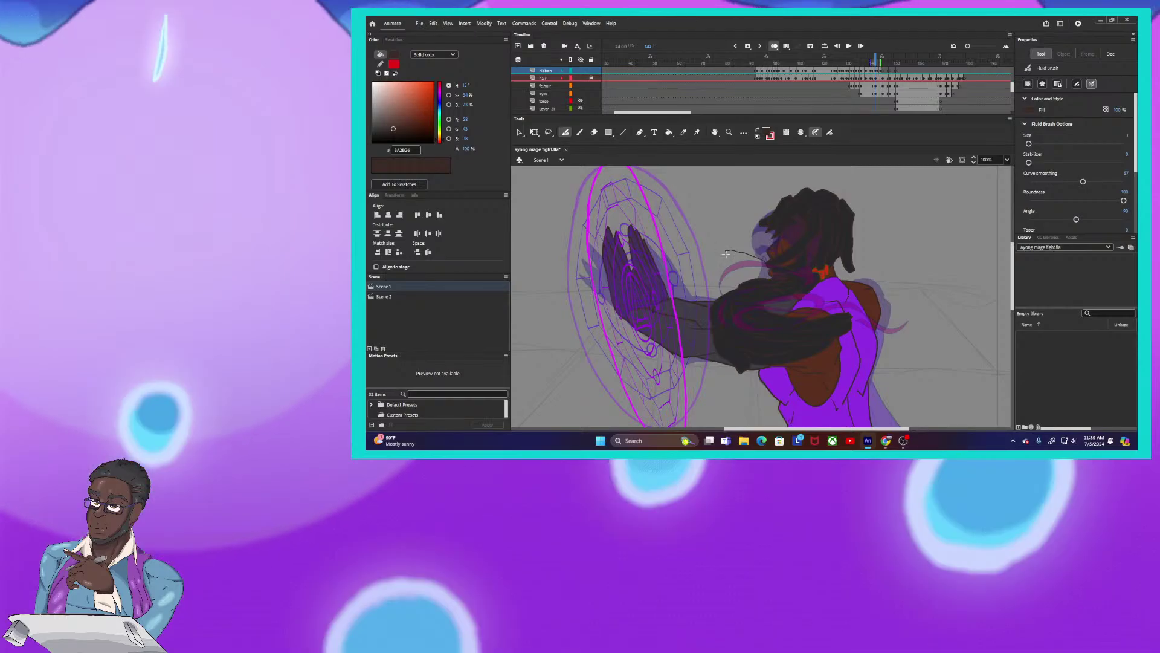
pyautogui.moveTo(763, 261); pyautogui.dragTo(726, 254)
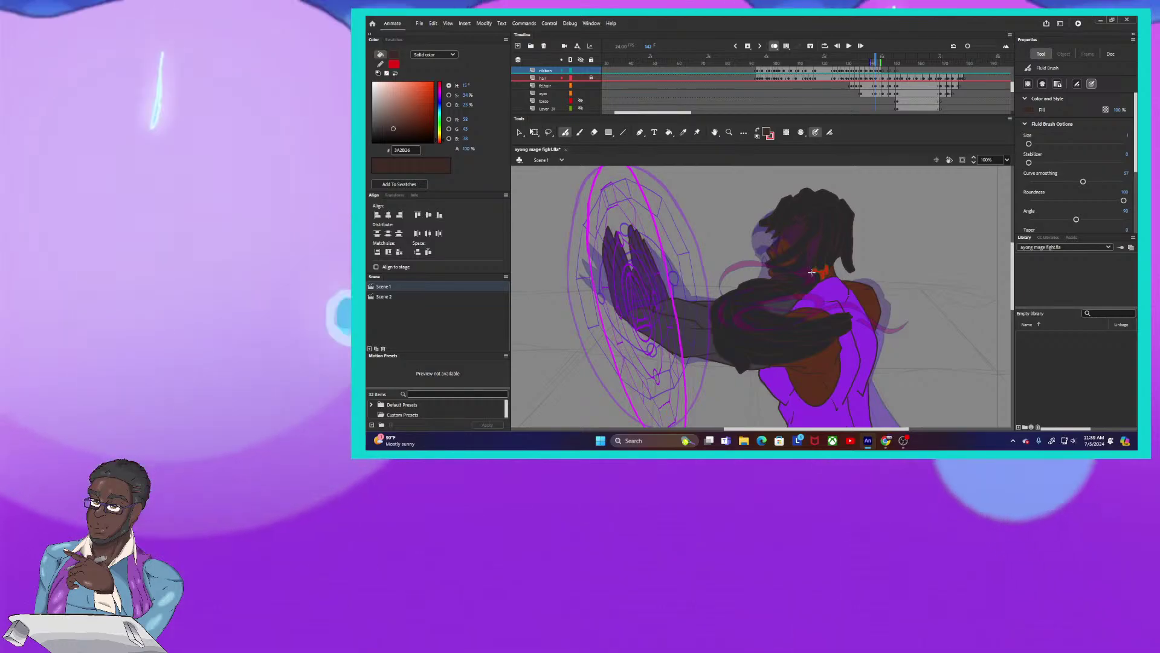
pyautogui.moveTo(742, 252)
pyautogui.mouseDown()
pyautogui.moveTo(711, 258)
pyautogui.moveTo(703, 278)
pyautogui.mouseUp()
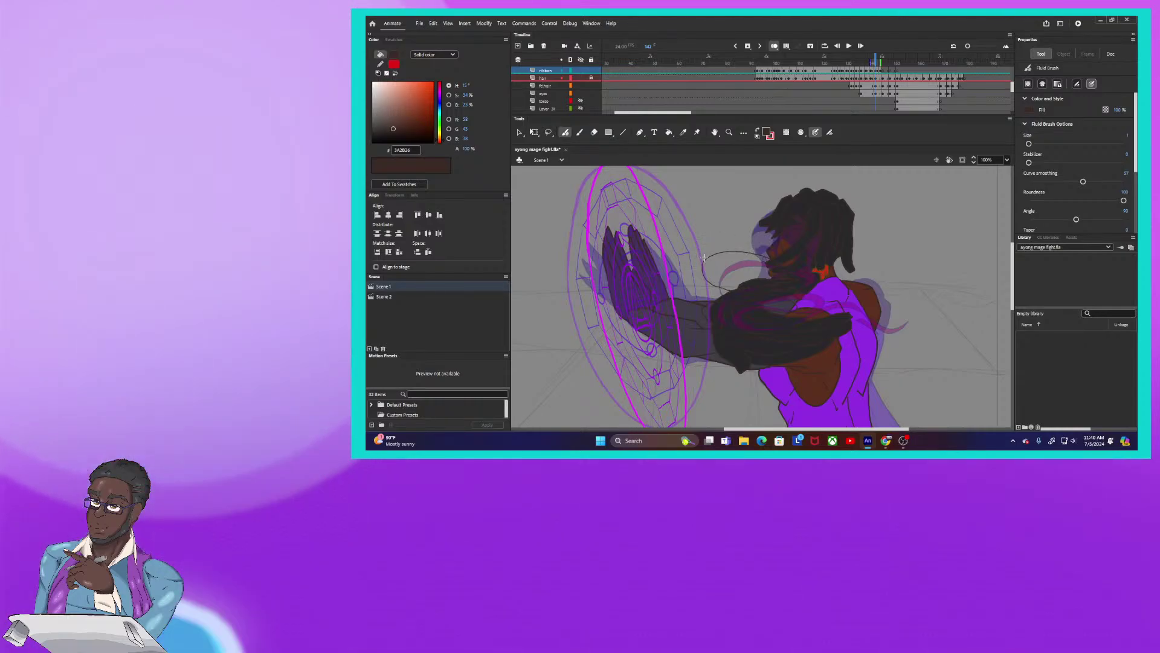
pyautogui.hotkey('ctrl', '=')
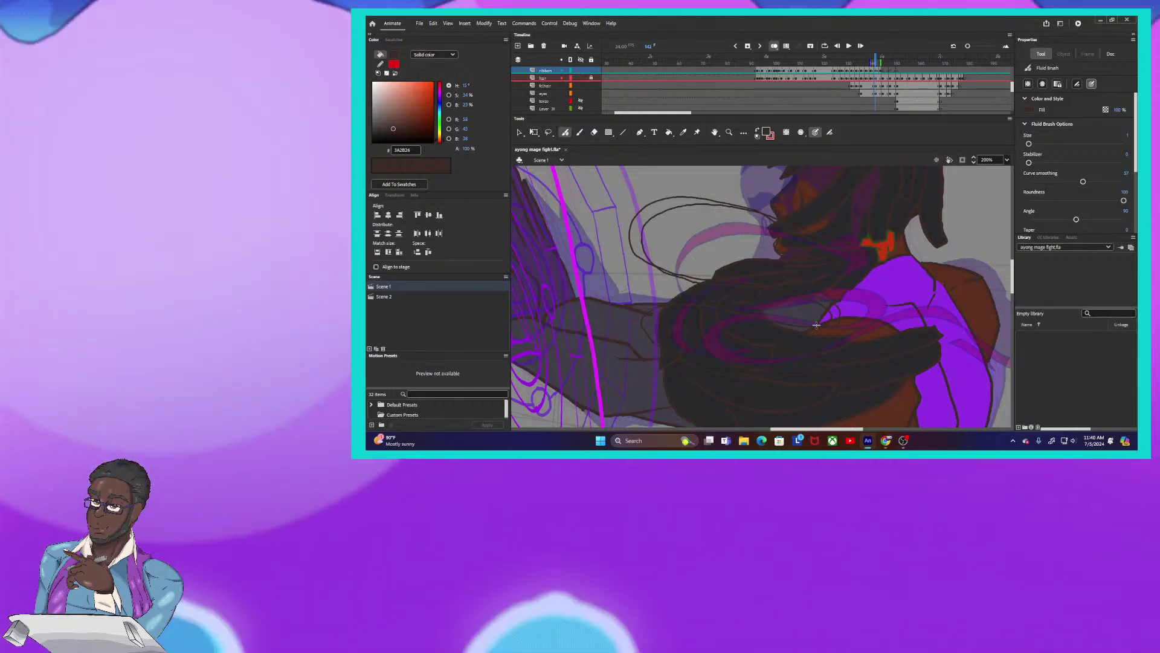
pyautogui.hotkey('ctrl', 'z')
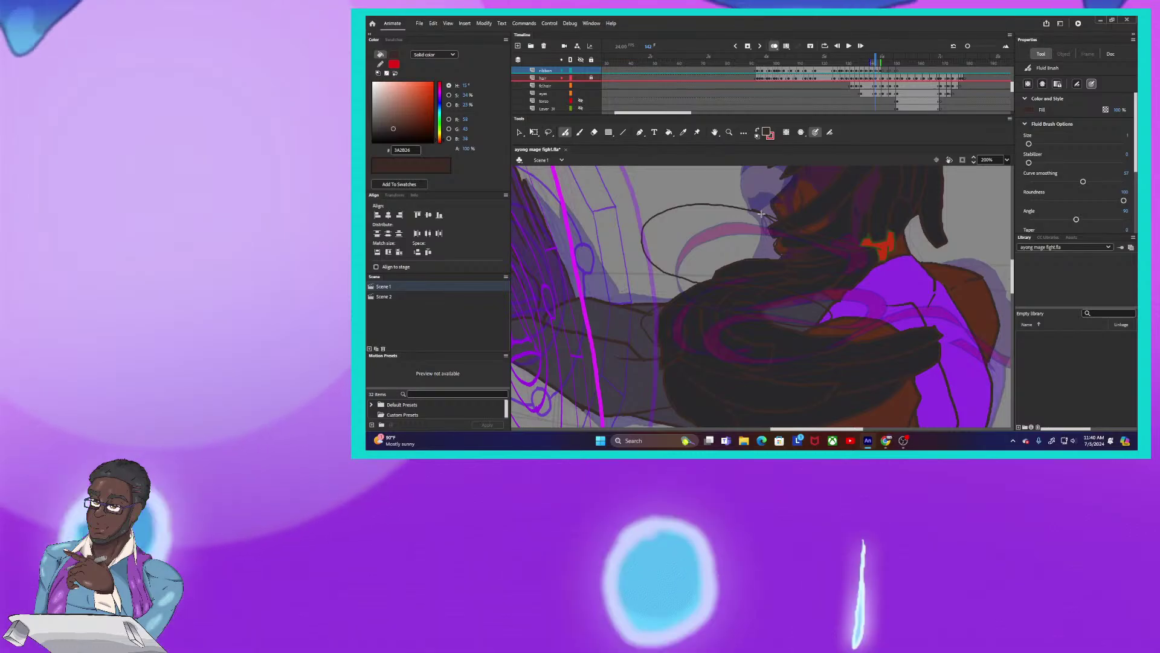
pyautogui.moveTo(713, 198); pyautogui.dragTo(761, 214)
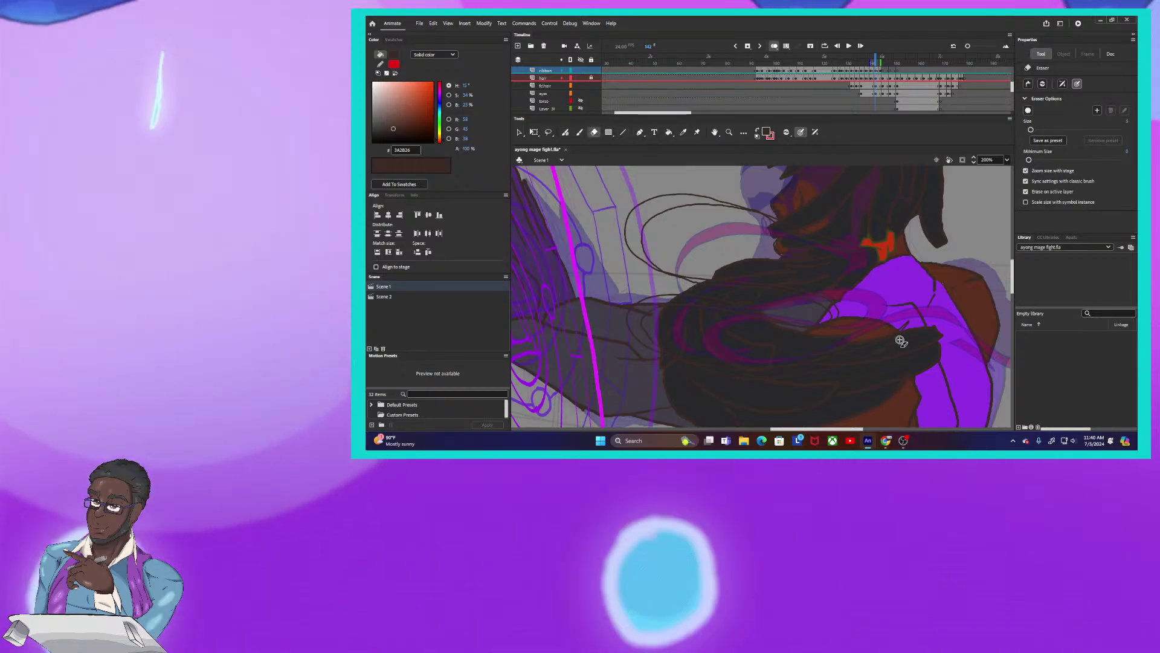
pyautogui.moveTo(872, 358); pyautogui.dragTo(901, 342)
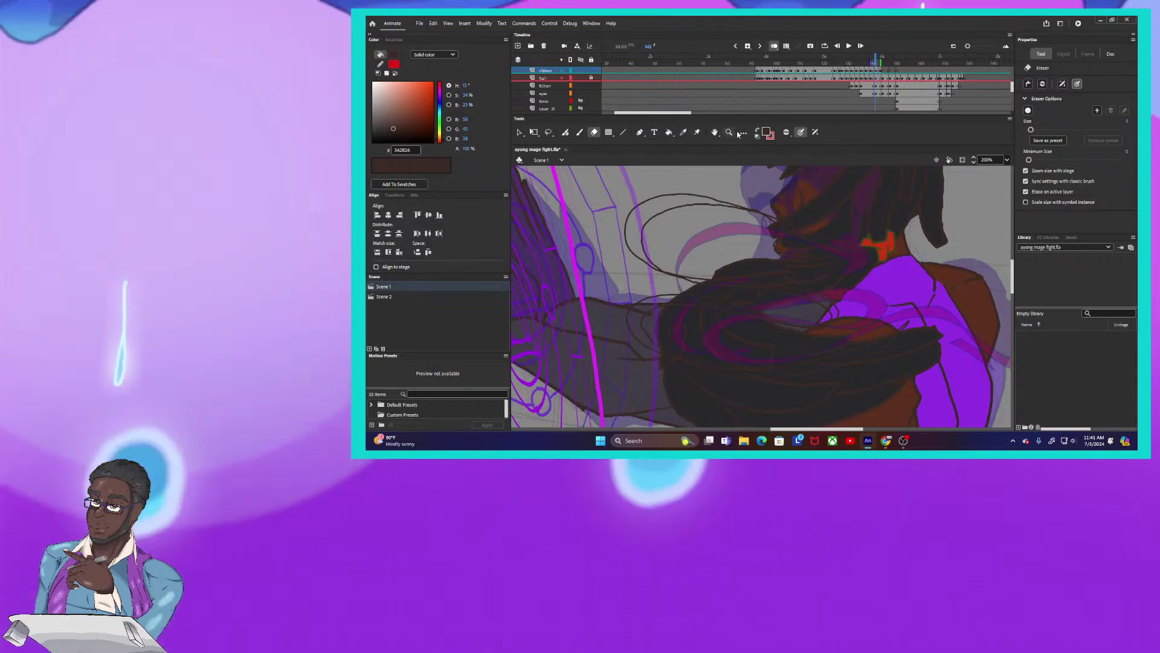
# Fill the sections of the outlined looping ribbon strand with red using the Paint Bucket
pyautogui.click(757, 130)
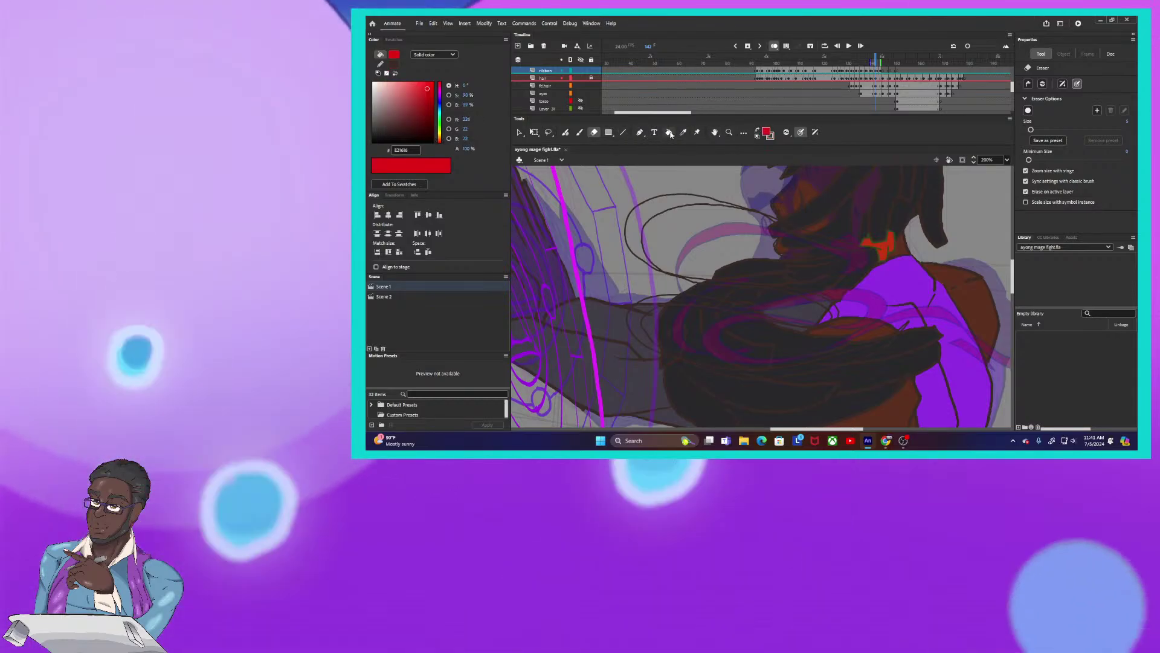
pyautogui.click(668, 132)
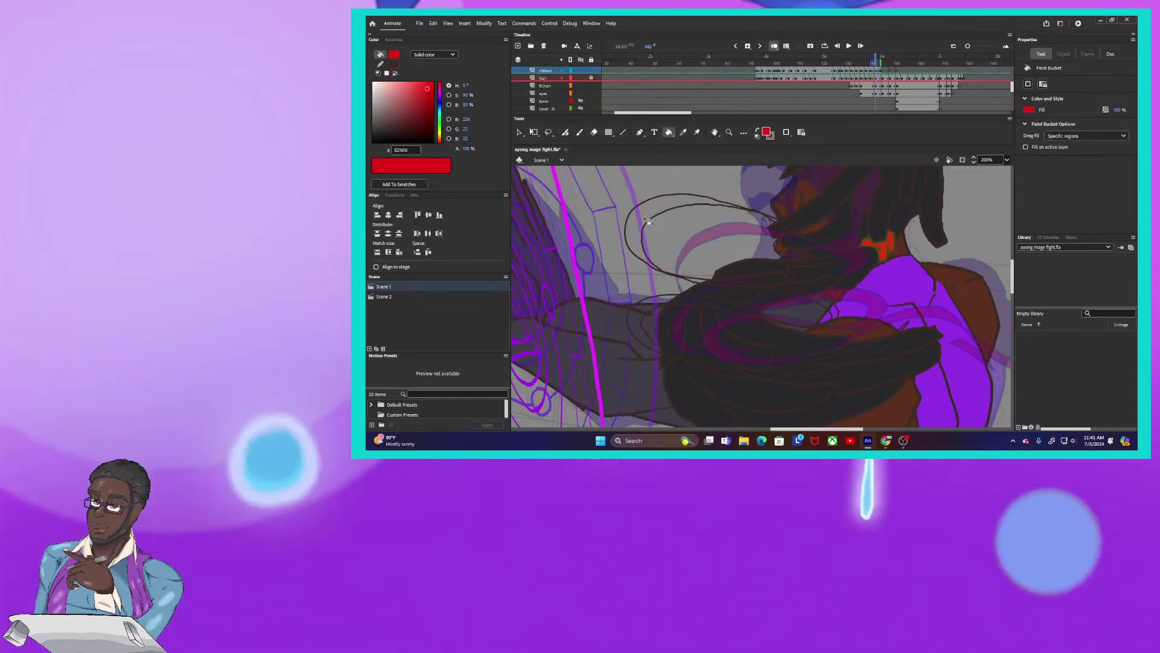
pyautogui.click(695, 288)
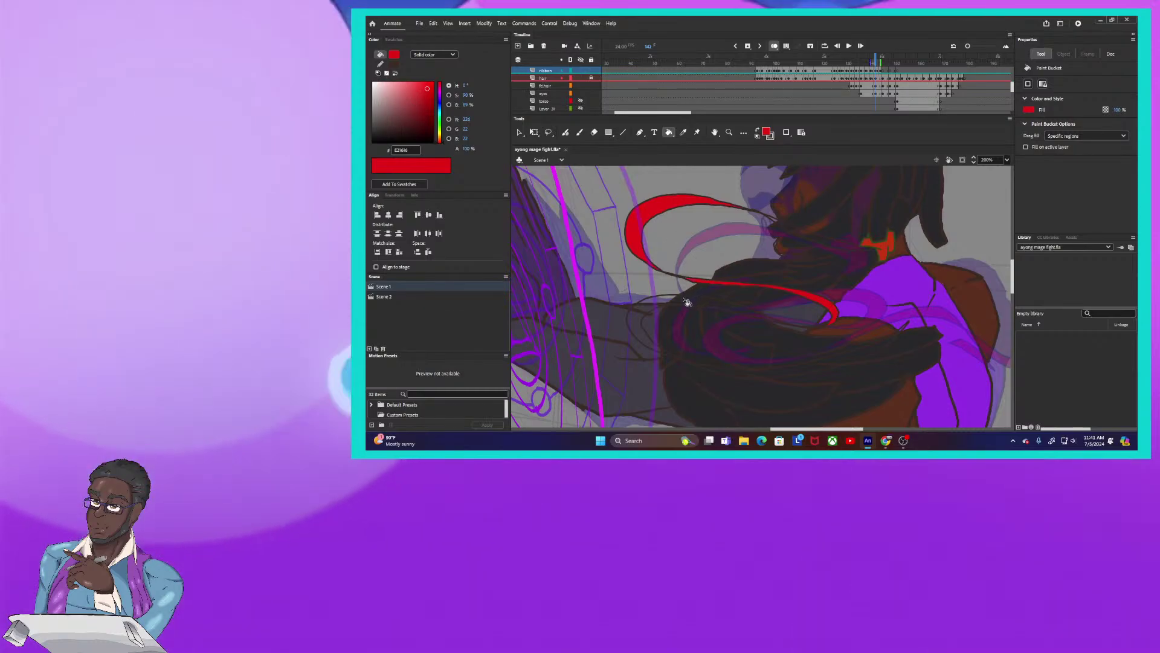
pyautogui.click(743, 376)
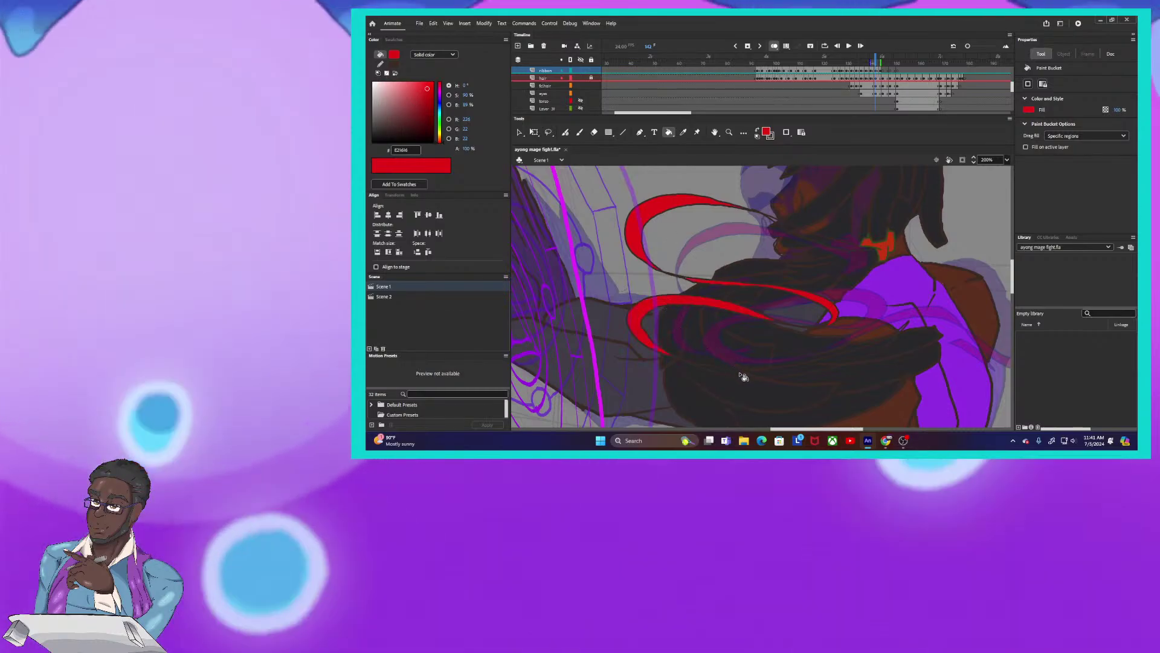
pyautogui.click(808, 232)
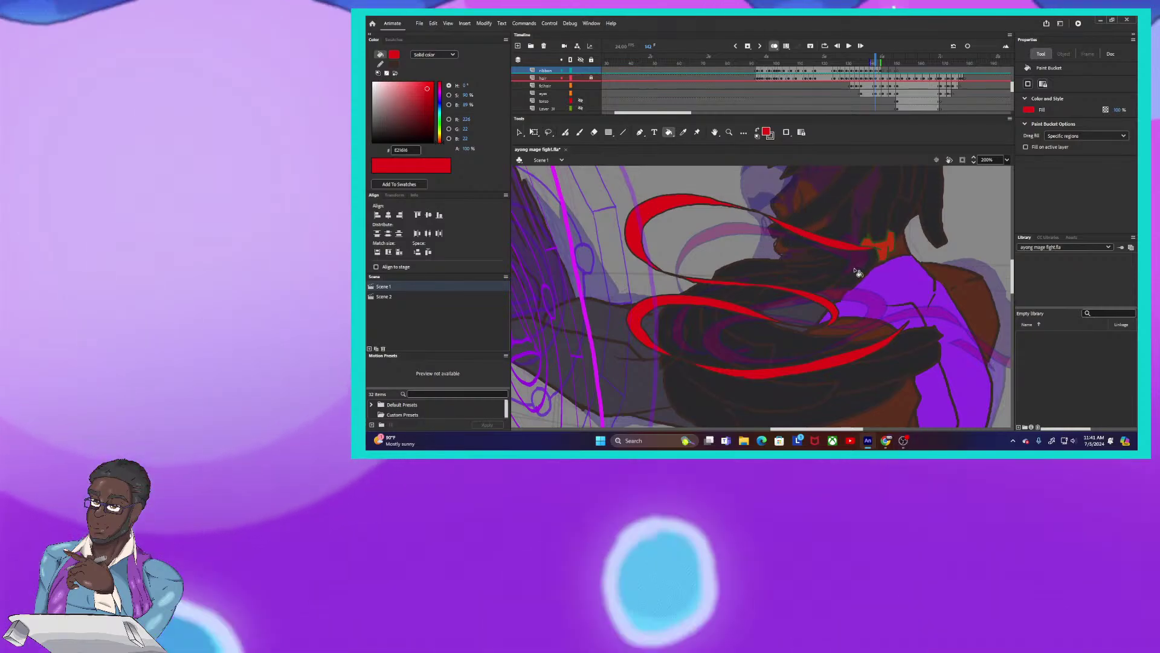
# Outline a second, thinner ribbon strand in dark brown that loops between the upper and lower red curves
pyautogui.click(765, 132)
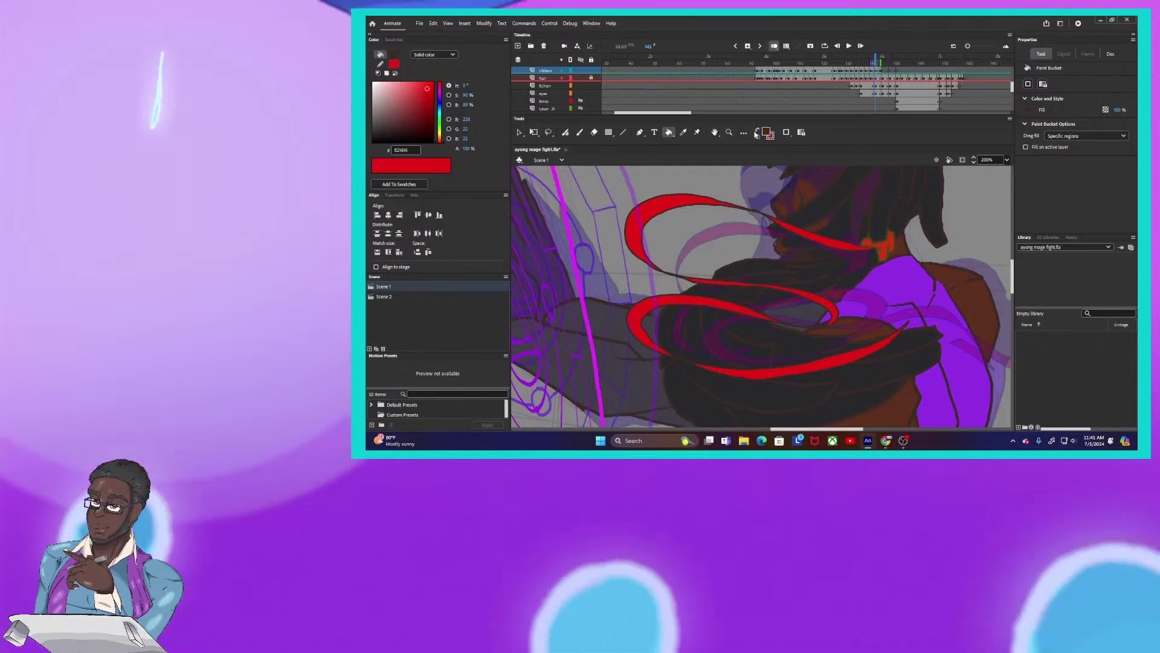
pyautogui.click(868, 266)
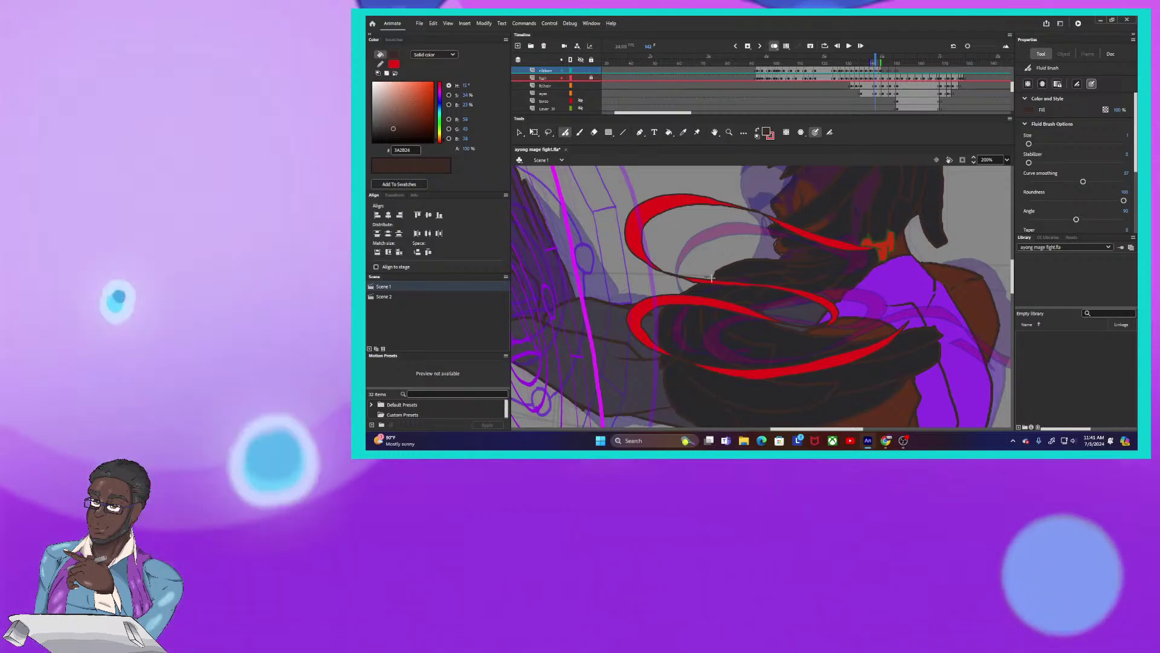
pyautogui.moveTo(625, 278); pyautogui.dragTo(624, 302)
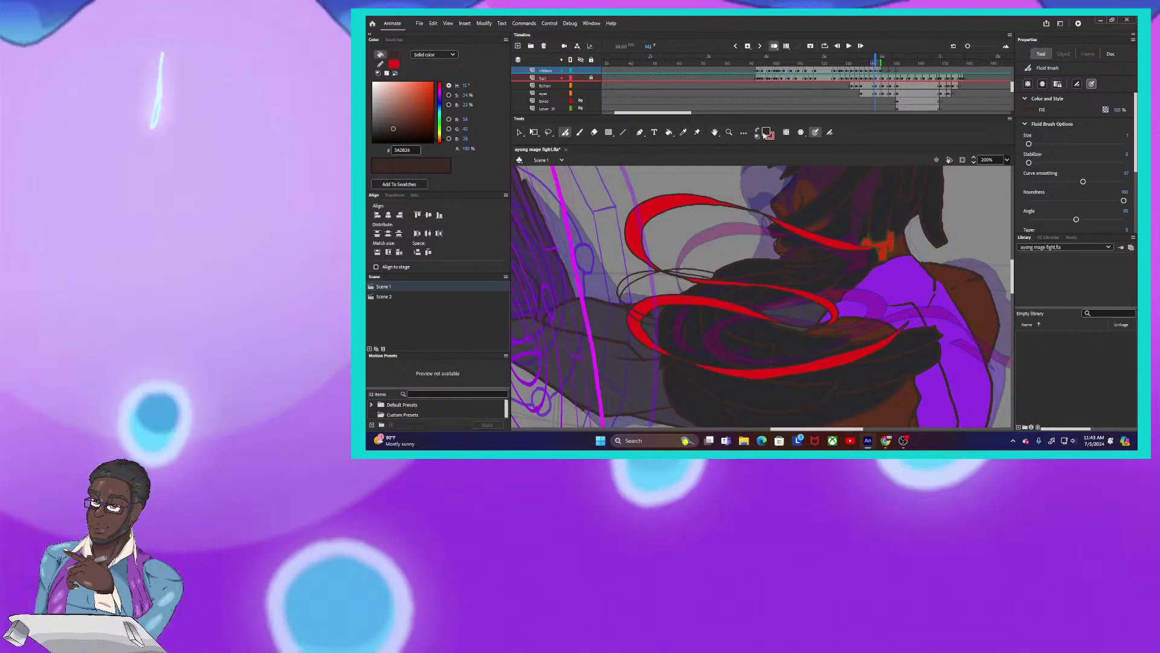
# Fill the sections of the second ribbon strand with red using the Paint Bucket
pyautogui.click(669, 133)
pyautogui.click(657, 270)
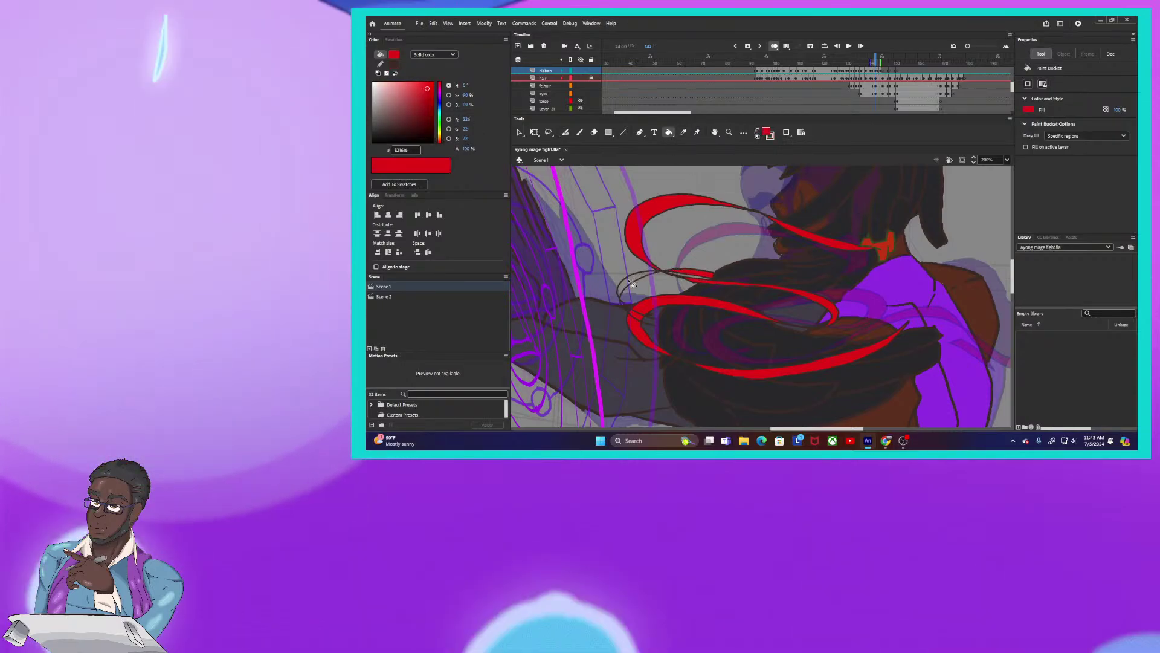
pyautogui.click(630, 283)
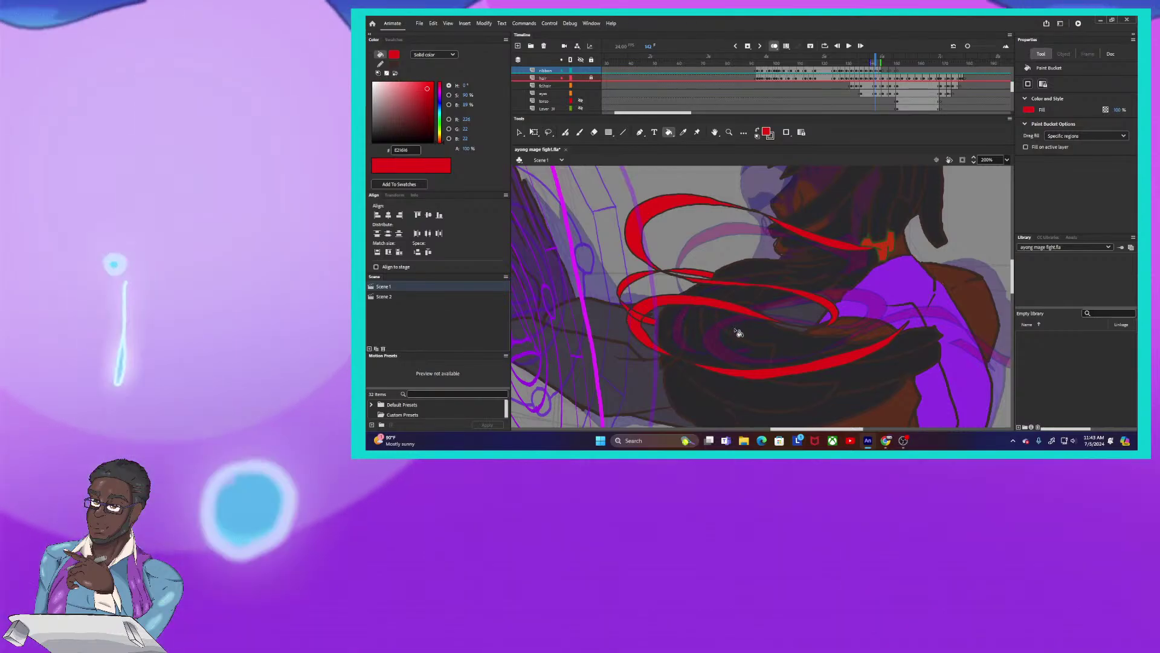
pyautogui.click(856, 337)
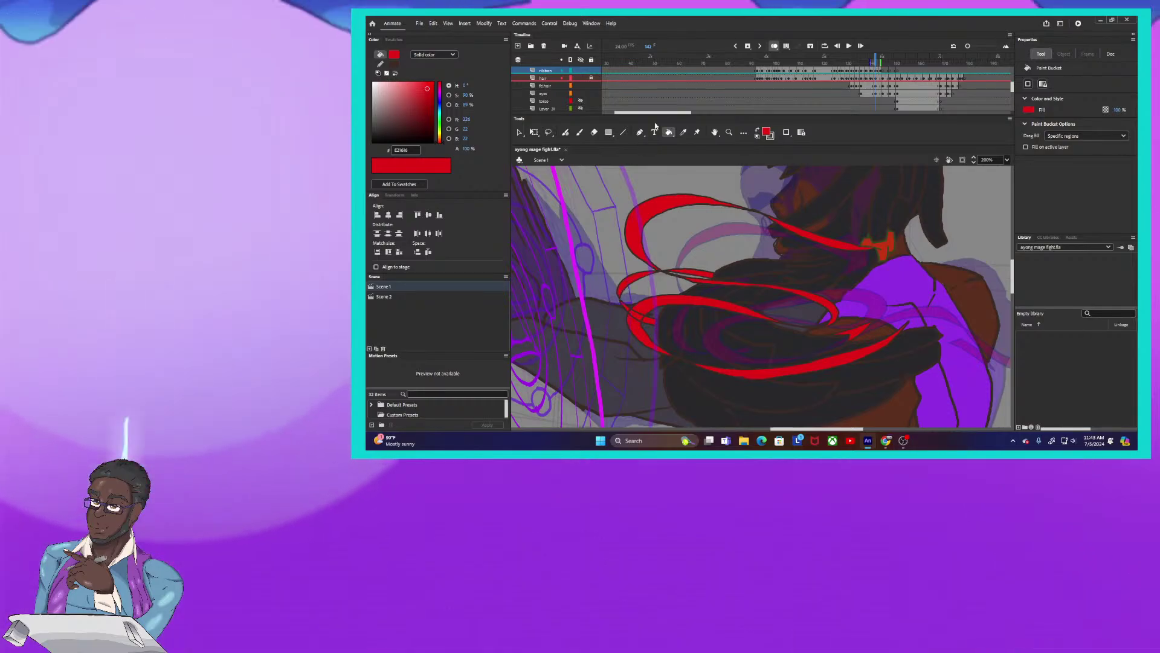
# Select the Fluid Brush and advance two frames to the drawing that has only the red ribbon knot
pyautogui.click(565, 133)
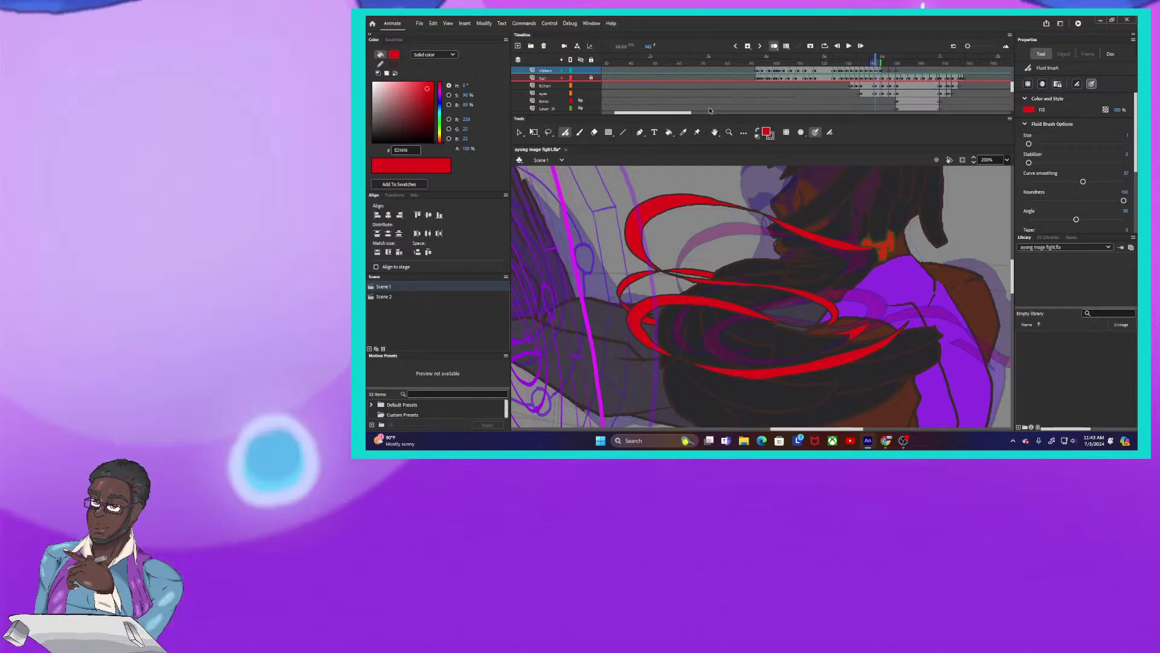
pyautogui.click(877, 63)
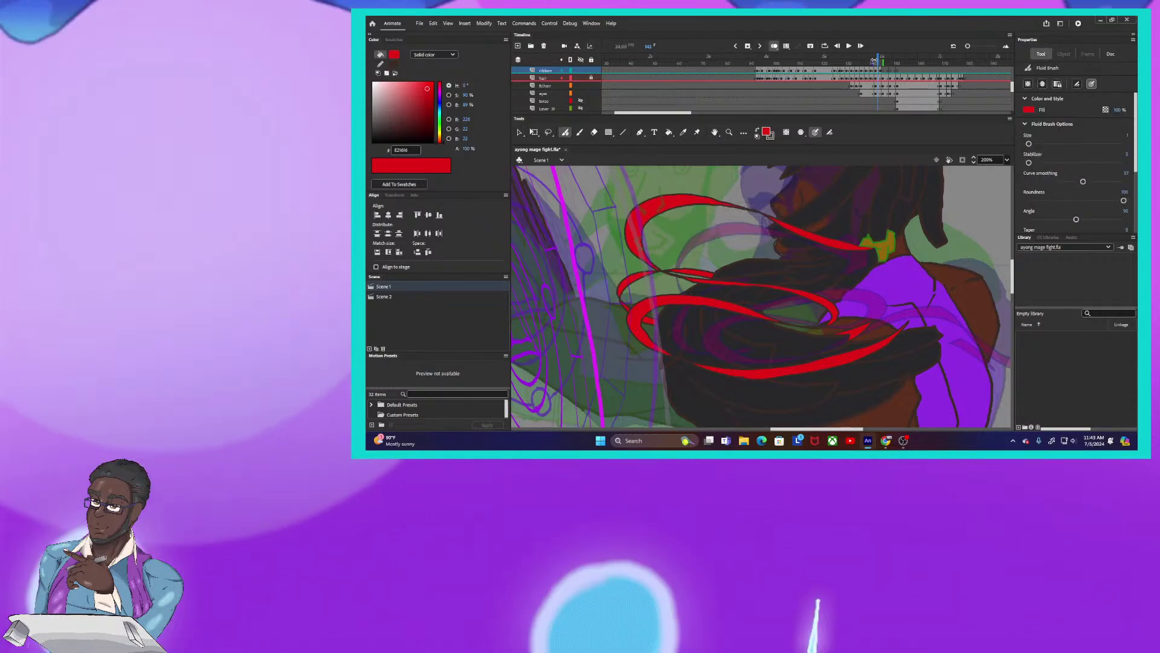
pyautogui.click(879, 61)
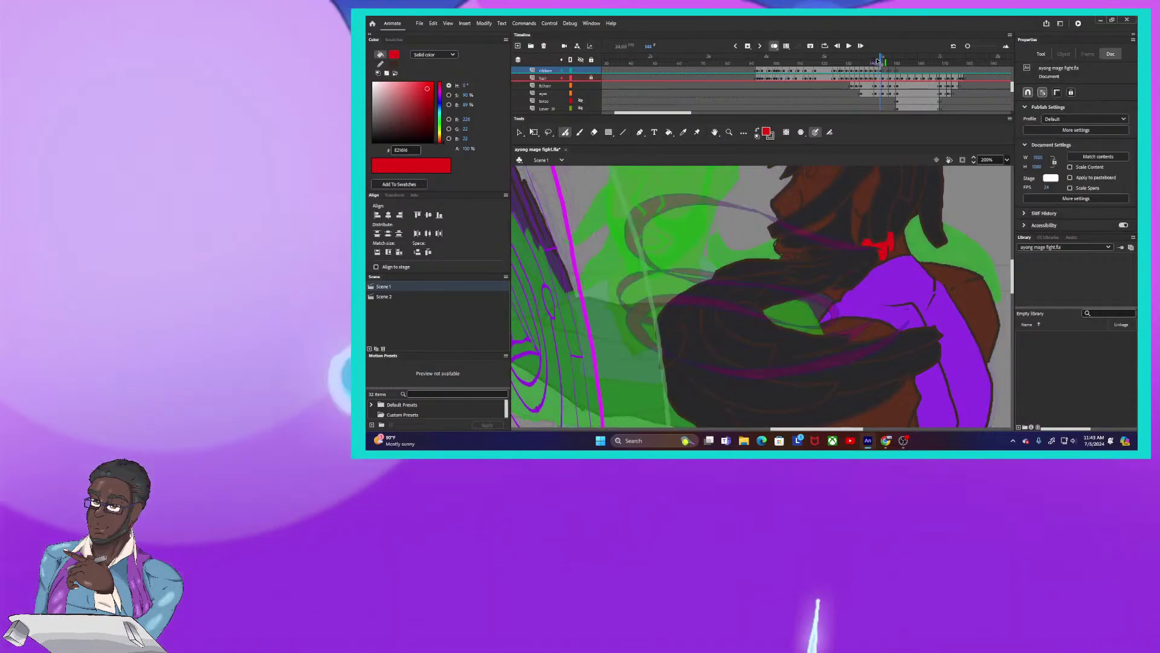
pyautogui.moveTo(879, 61); pyautogui.dragTo(882, 62)
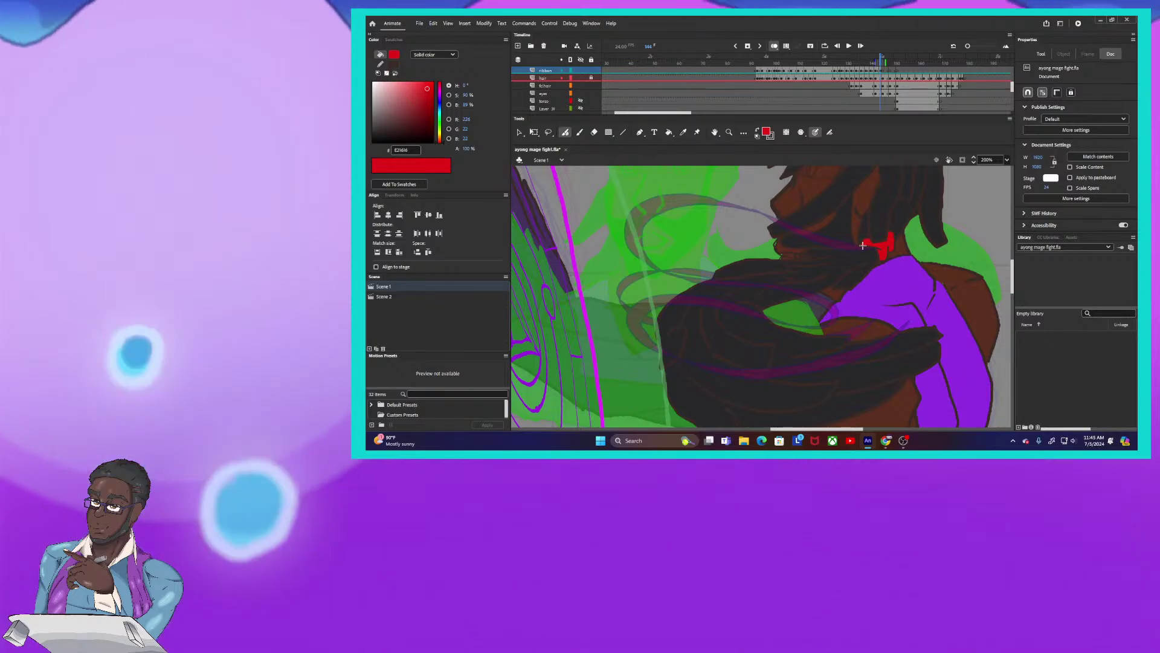
pyautogui.click(862, 246)
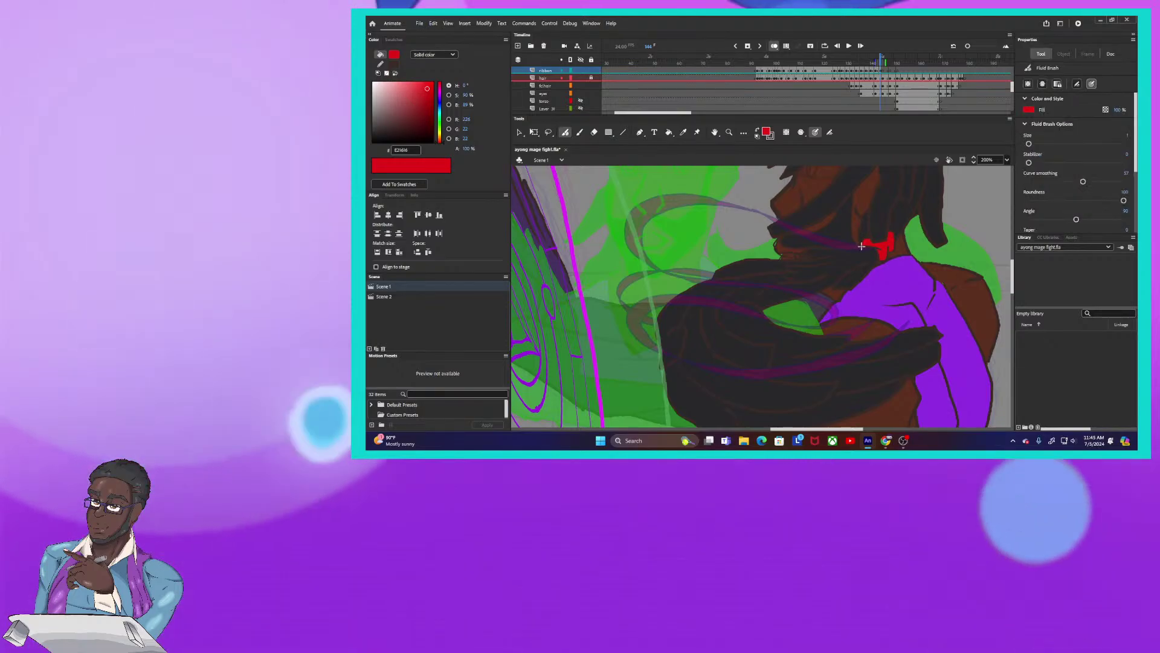
pyautogui.moveTo(869, 245); pyautogui.dragTo(845, 255)
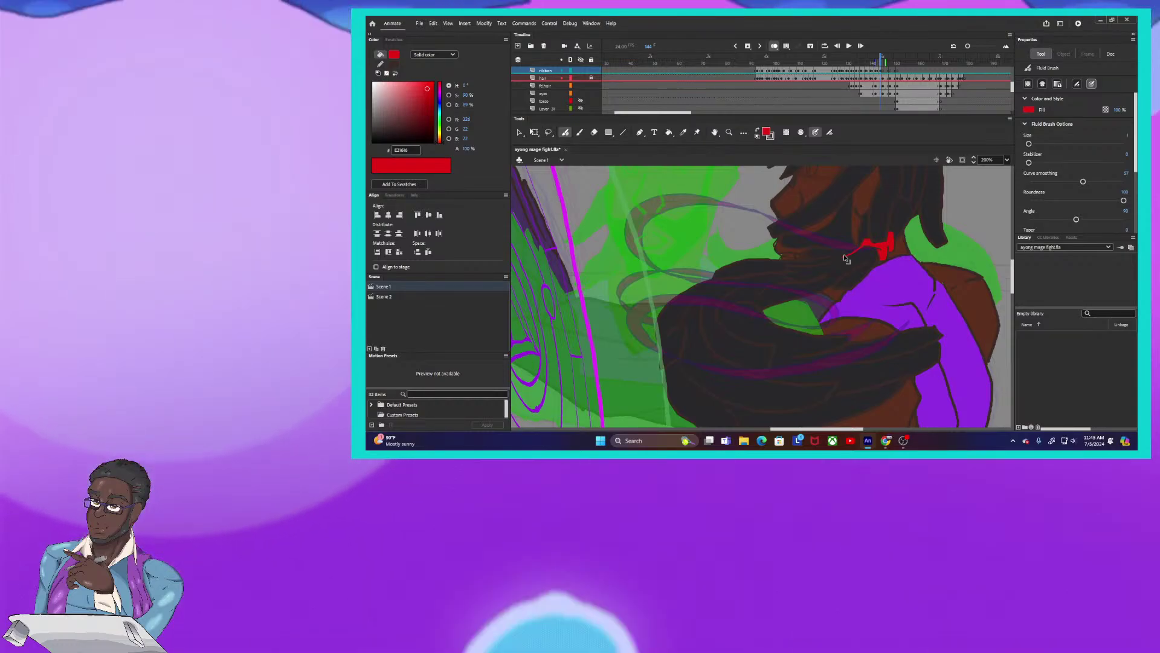
pyautogui.hotkey('ctrl', 'z')
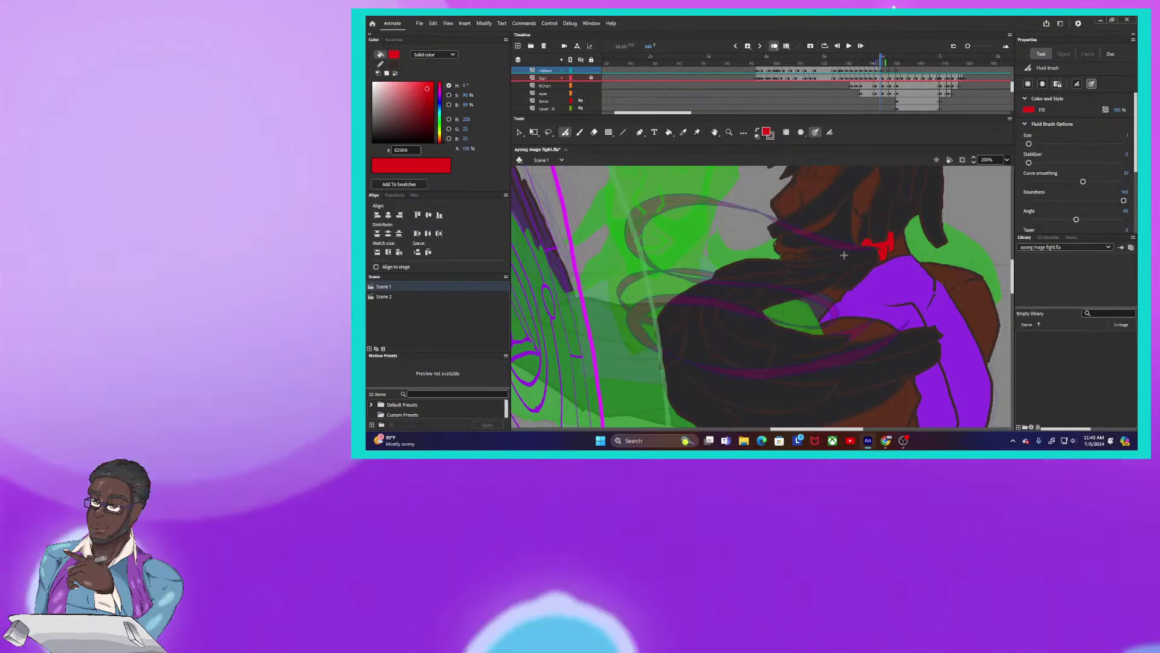
# Outline the ribbon's looping strands in dark brown from the knot around the hair, using the onion-skinned previous drawing as a guide
pyautogui.keyDown('alt'); pyautogui.click(845, 255); pyautogui.keyUp('alt')
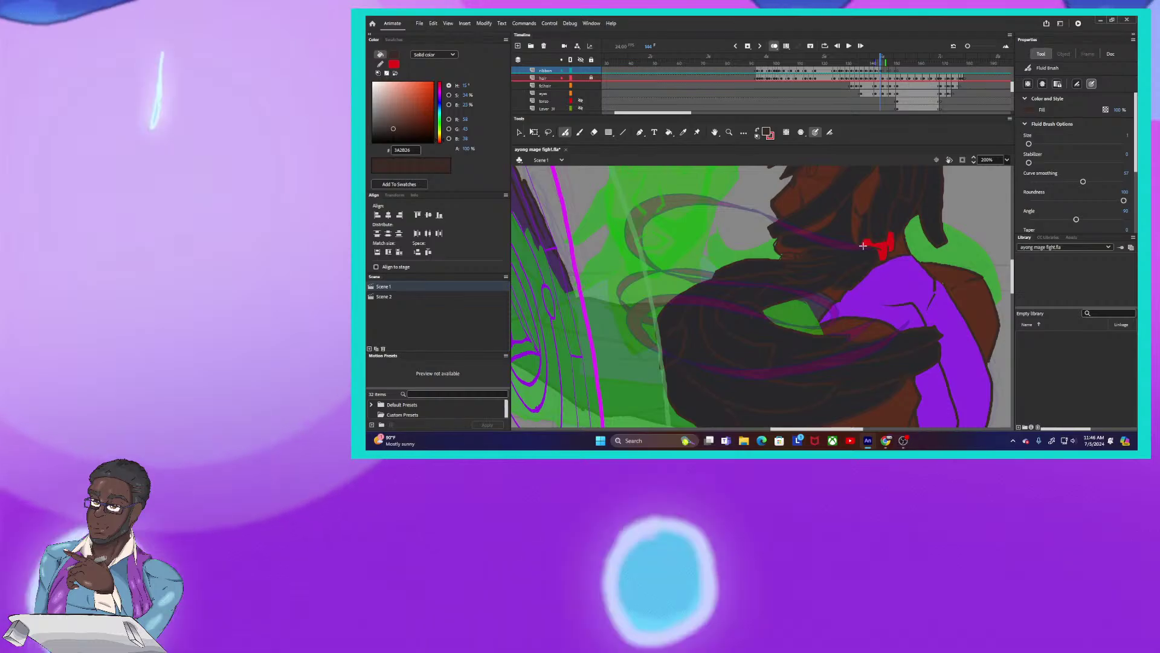
pyautogui.moveTo(616, 232); pyautogui.dragTo(744, 260)
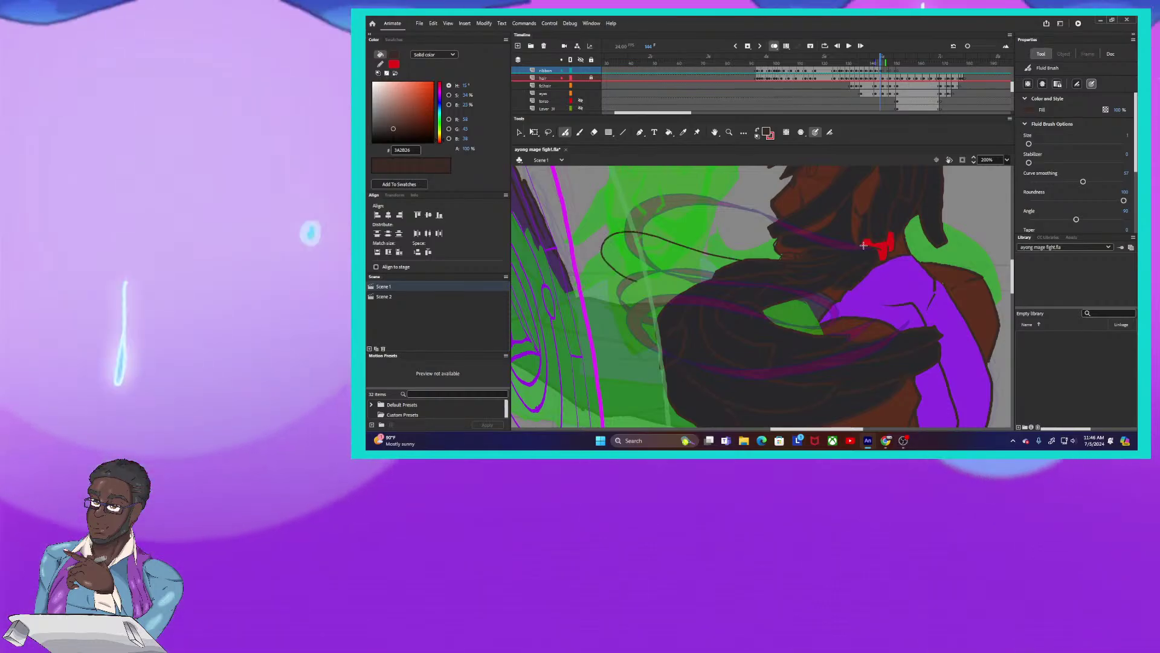
pyautogui.moveTo(635, 280); pyautogui.dragTo(680, 295)
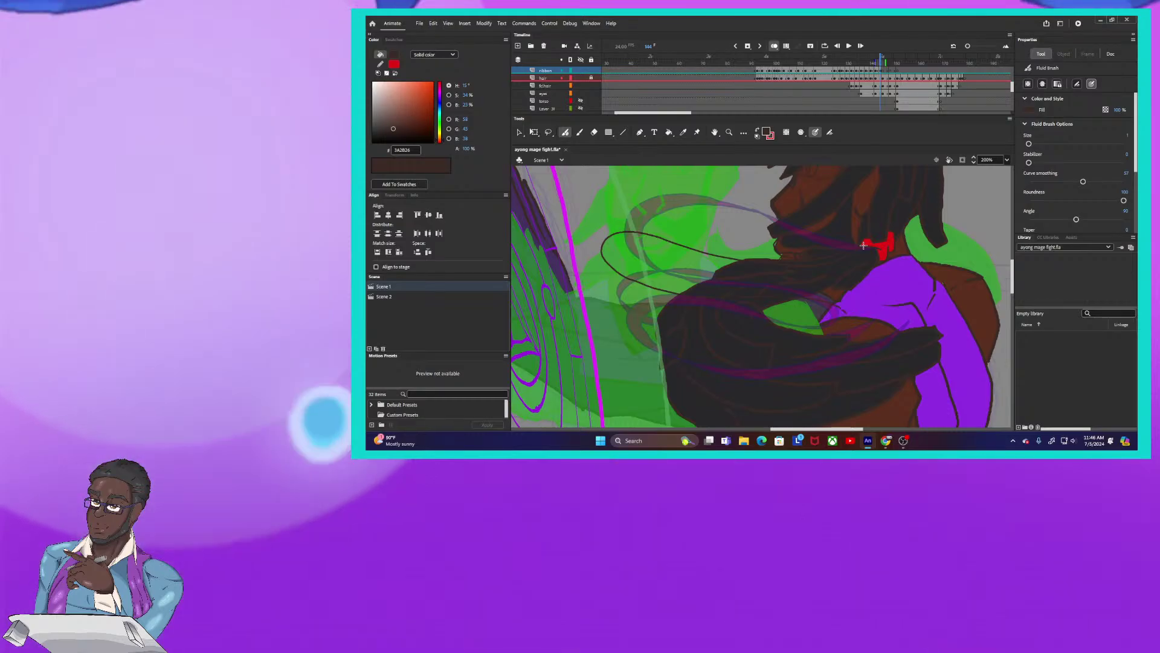
pyautogui.moveTo(659, 313); pyautogui.dragTo(662, 360)
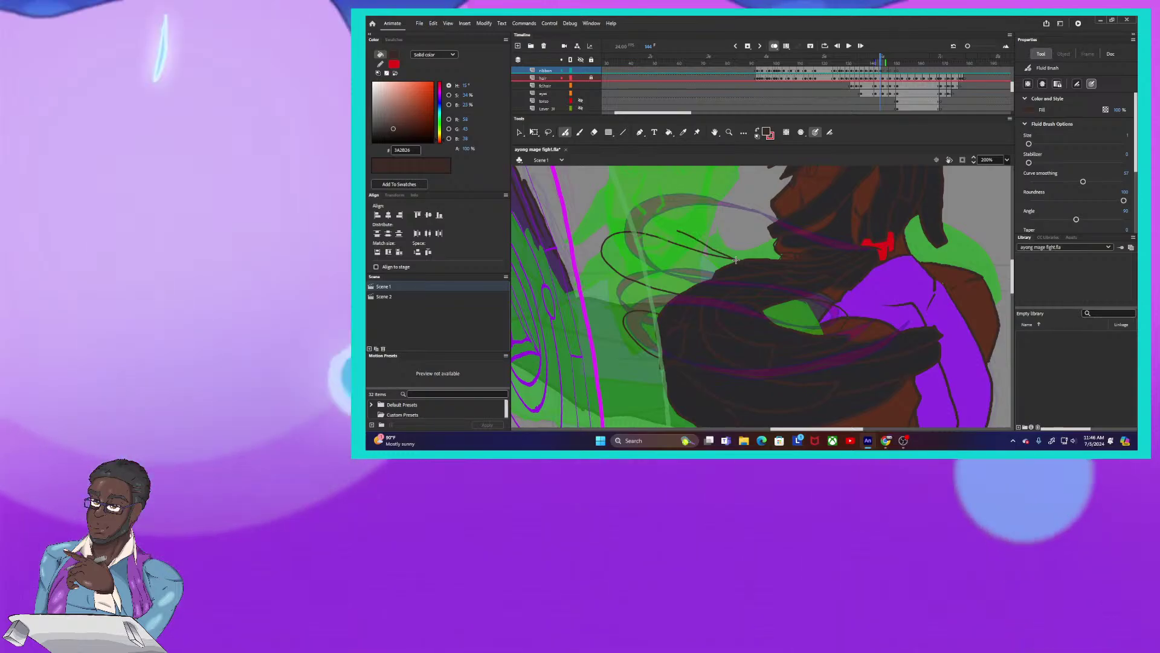
pyautogui.moveTo(736, 259); pyautogui.dragTo(736, 260)
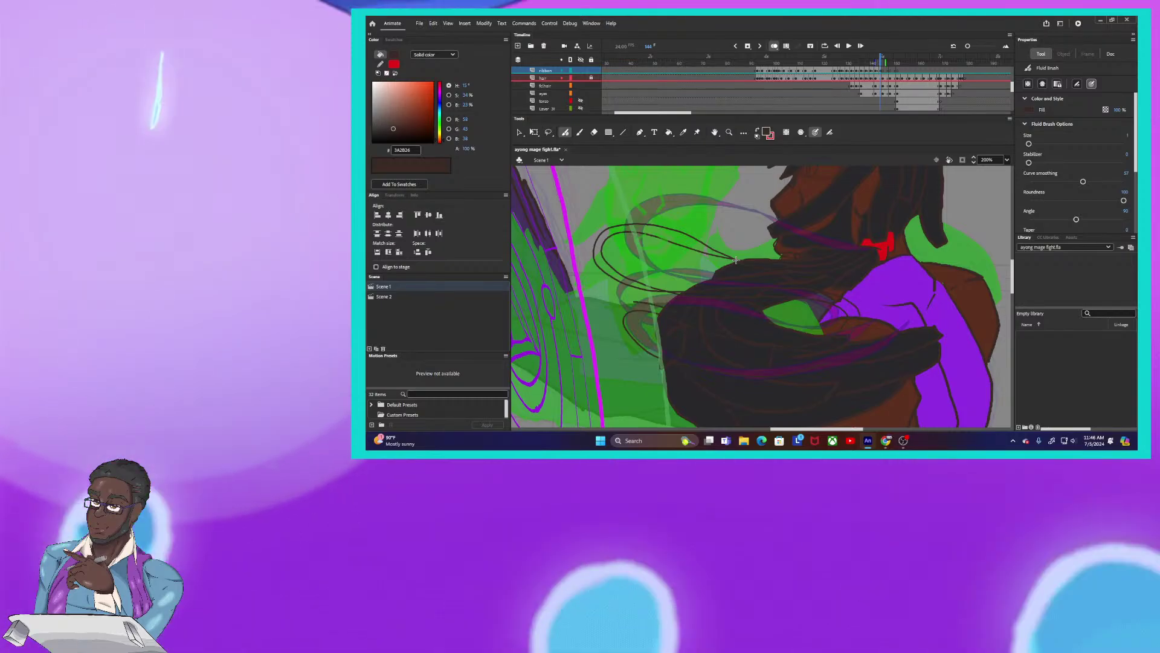
pyautogui.moveTo(662, 305); pyautogui.dragTo(654, 362)
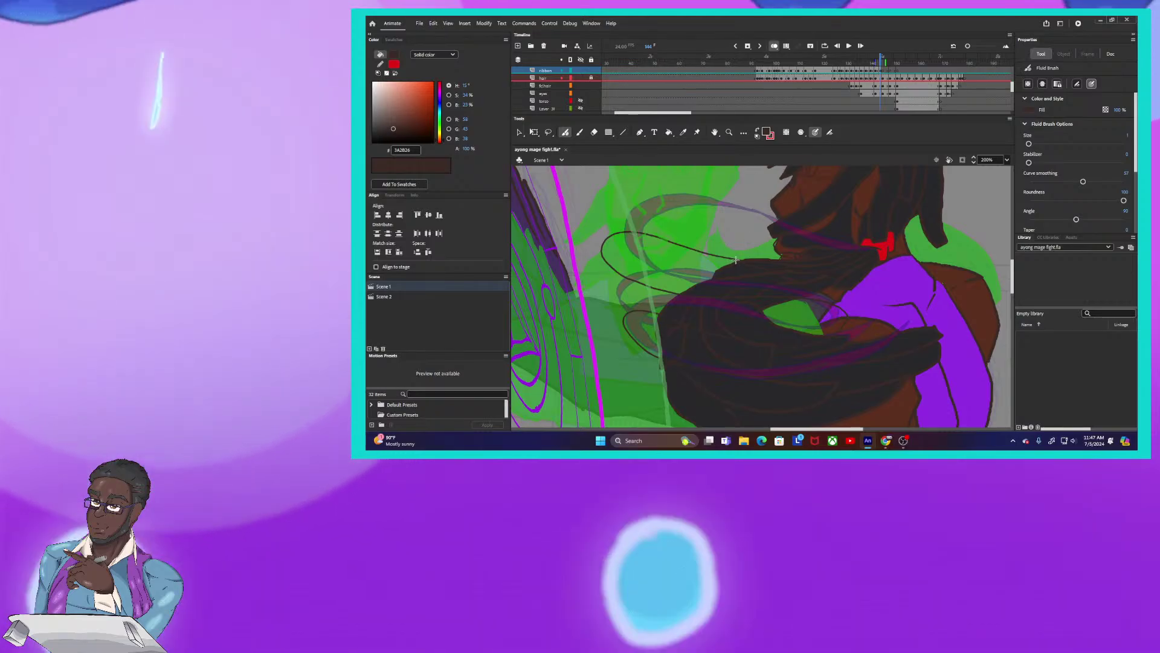
pyautogui.moveTo(718, 250); pyautogui.dragTo(736, 260)
pyautogui.moveTo(683, 234)
pyautogui.mouseDown()
pyautogui.moveTo(642, 225)
pyautogui.moveTo(609, 235)
pyautogui.mouseUp()
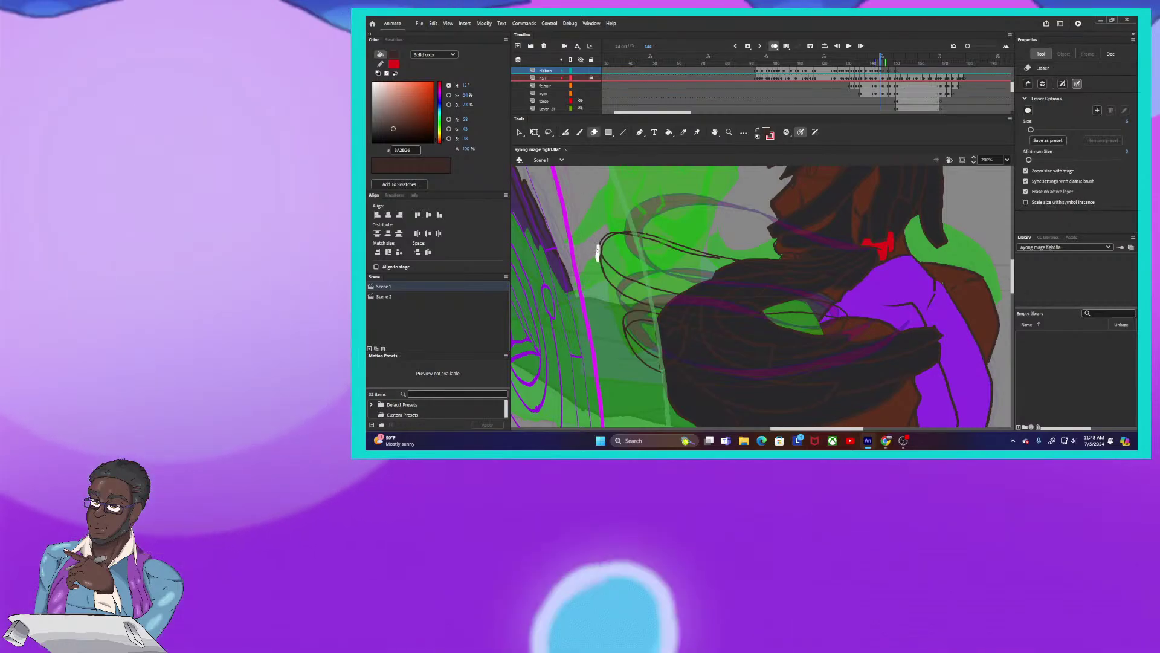
# Clean up the upper loop's dark brown outline and fill the looping ribbon strands with red using the Paint Bucket
pyautogui.moveTo(598, 246); pyautogui.dragTo(624, 231)
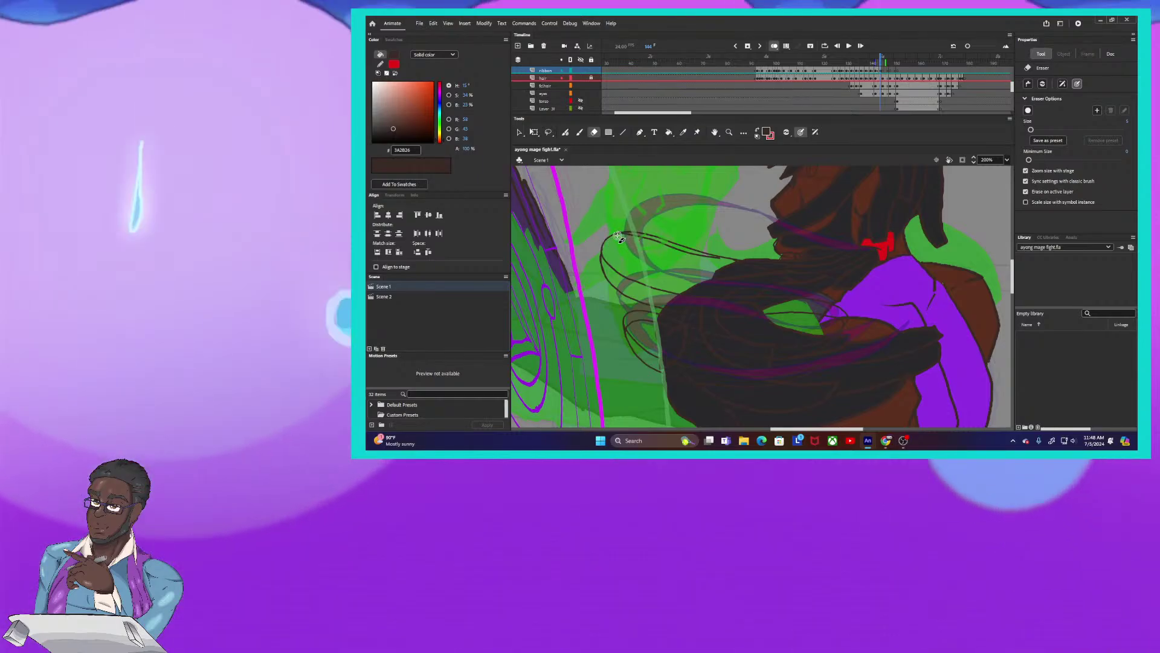
pyautogui.moveTo(619, 235); pyautogui.dragTo(718, 259)
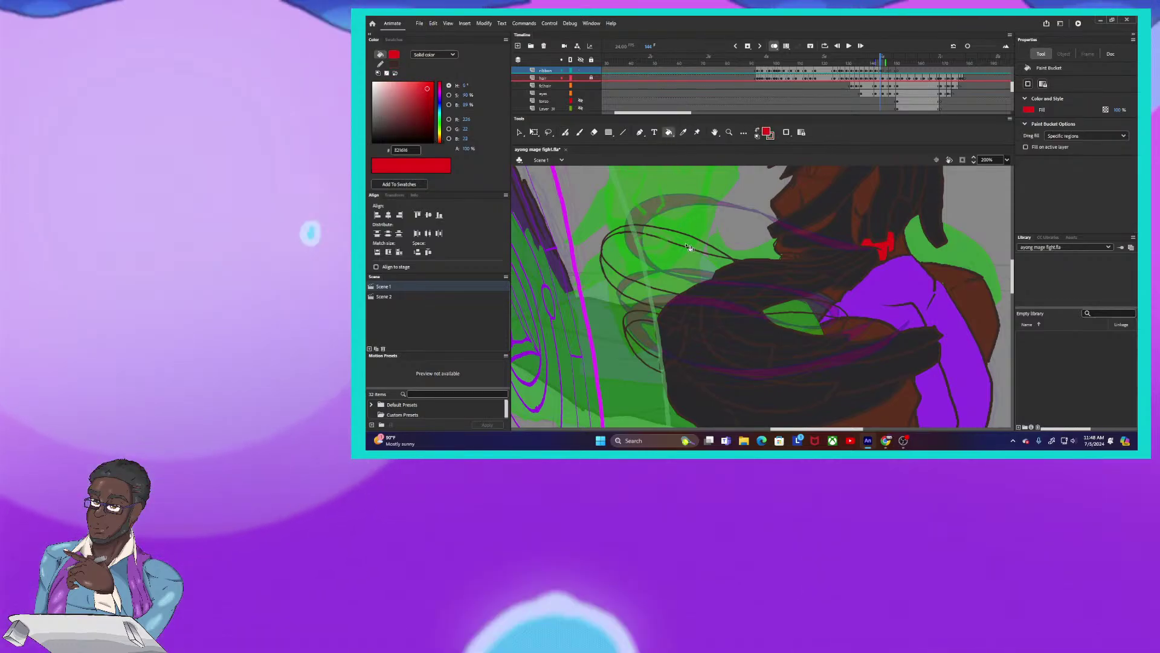
pyautogui.click(689, 248)
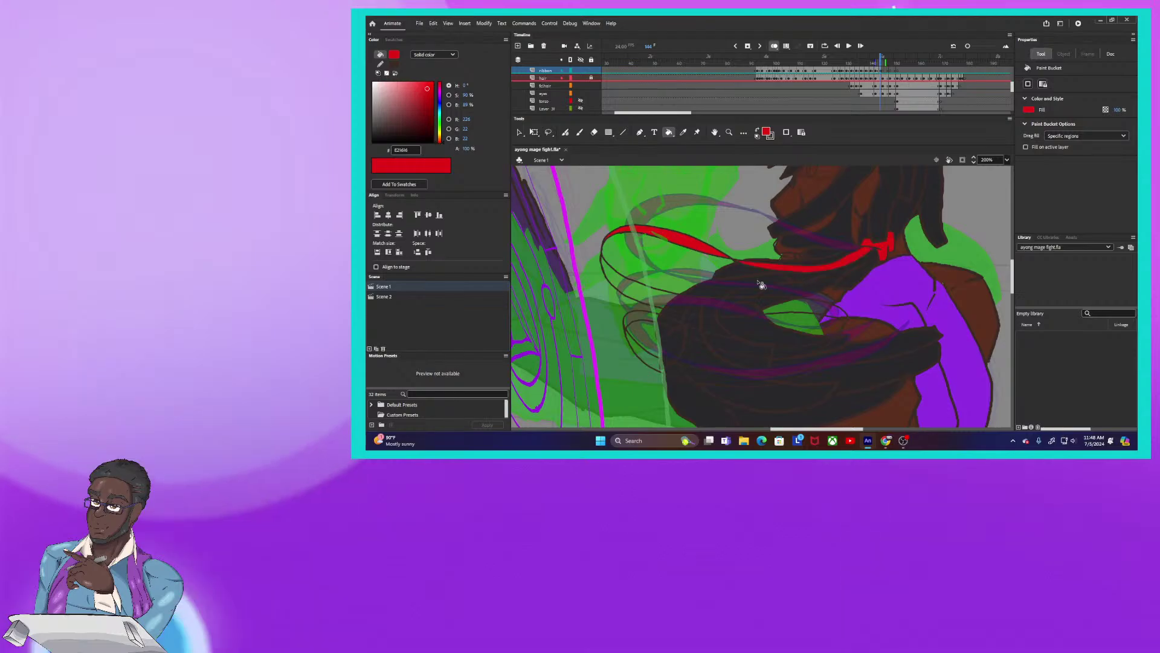
pyautogui.click(659, 311)
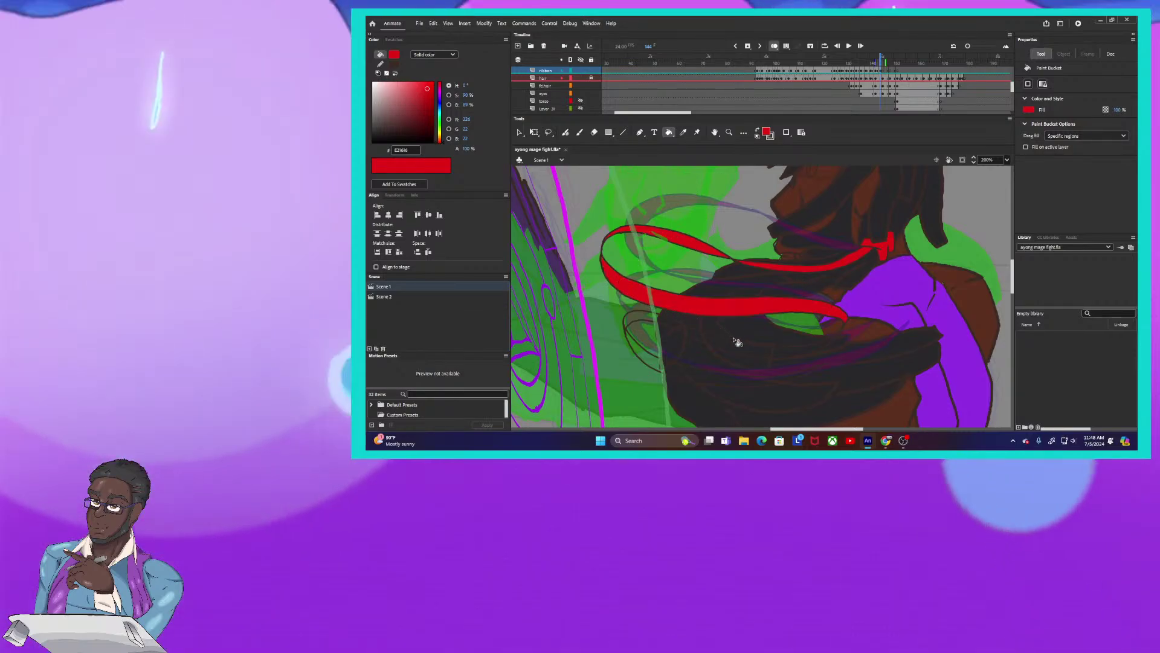
pyautogui.click(639, 349)
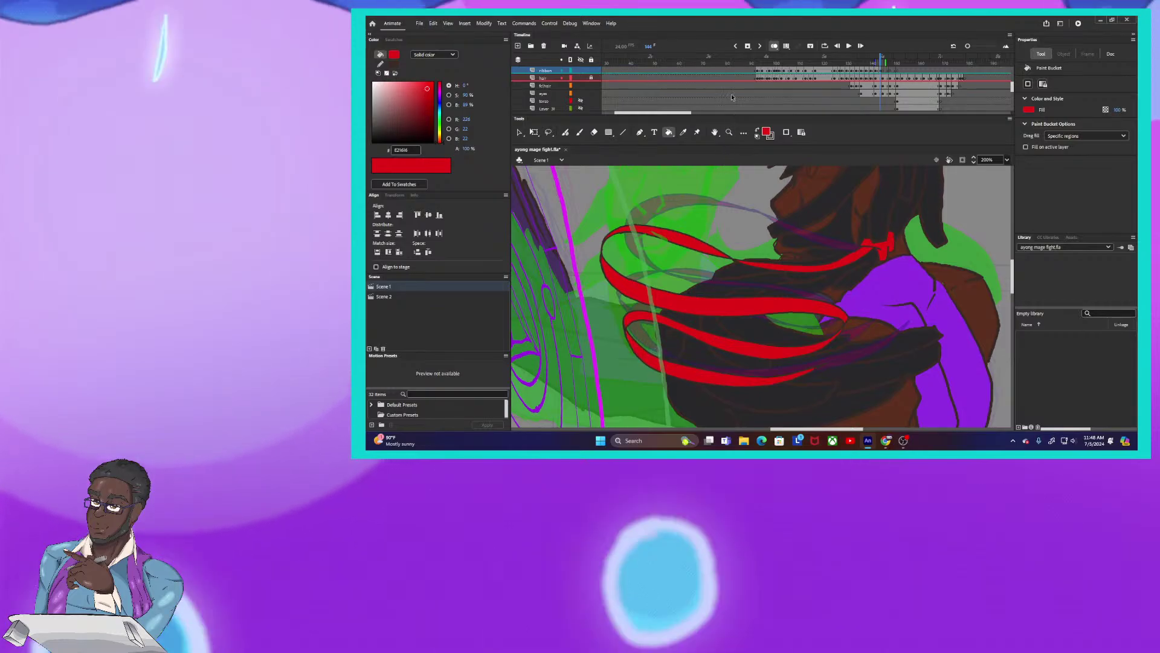
# Compare the newly coloured ribbon drawing with the drawings on the neighbouring frames
pyautogui.click(877, 62)
pyautogui.click(881, 61)
pyautogui.moveTo(881, 61); pyautogui.dragTo(881, 61)
pyautogui.click(884, 61)
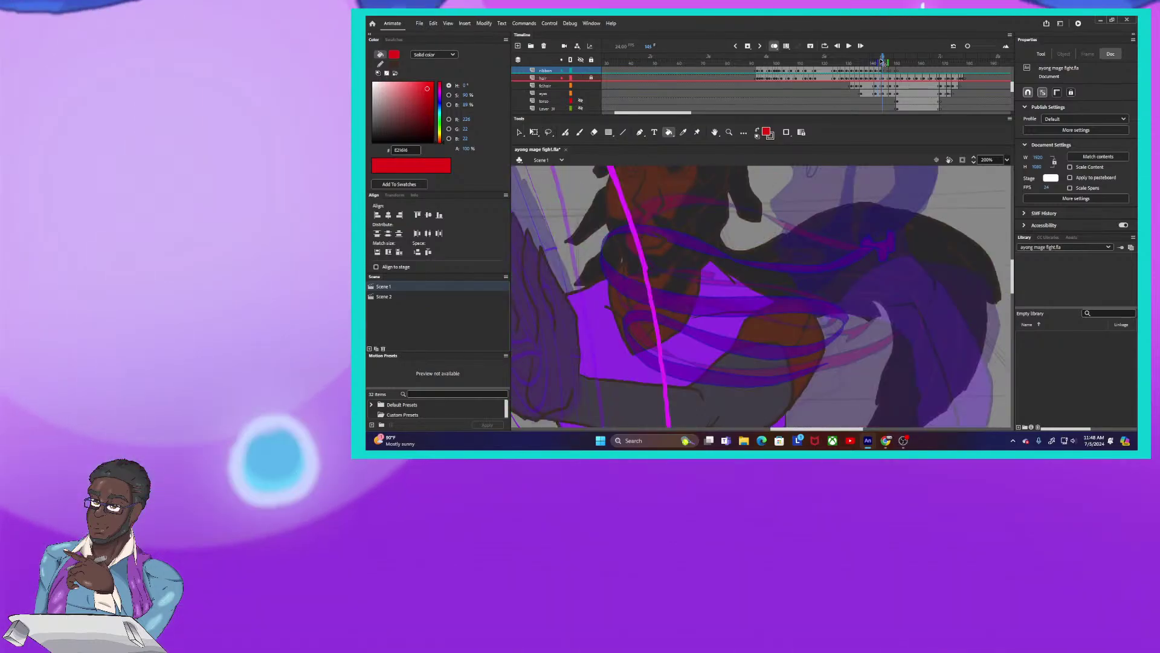
pyautogui.press(',')
pyautogui.press(',')
pyautogui.press(',')
pyautogui.press(',')
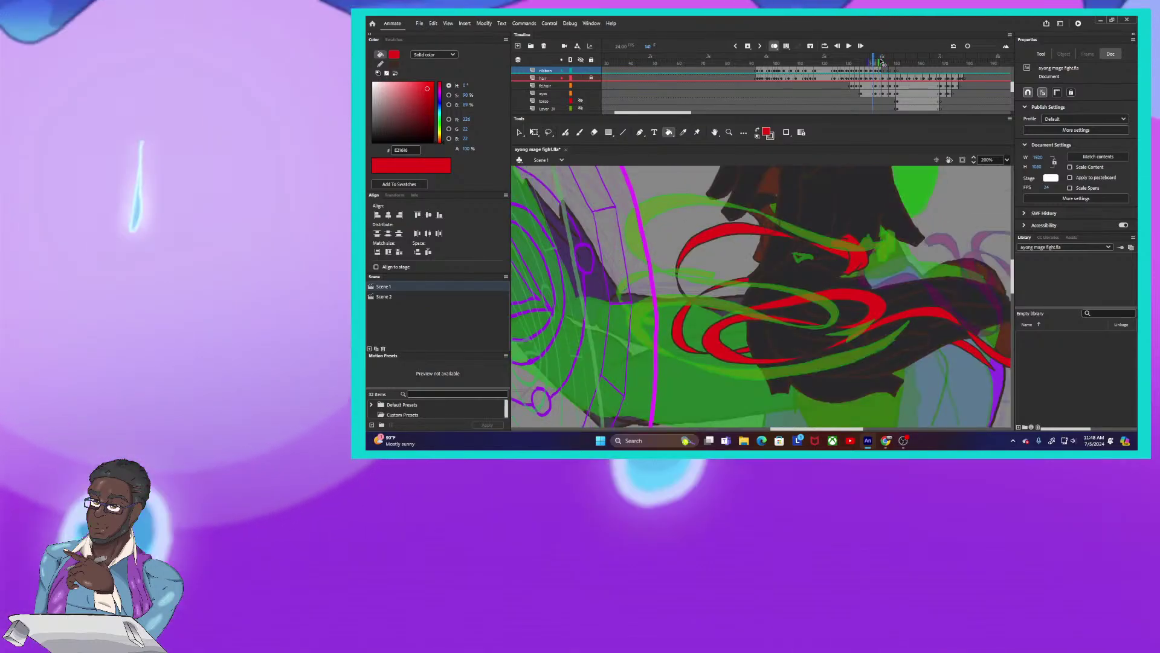
pyautogui.press('.')
pyautogui.press('.')
pyautogui.press('.')
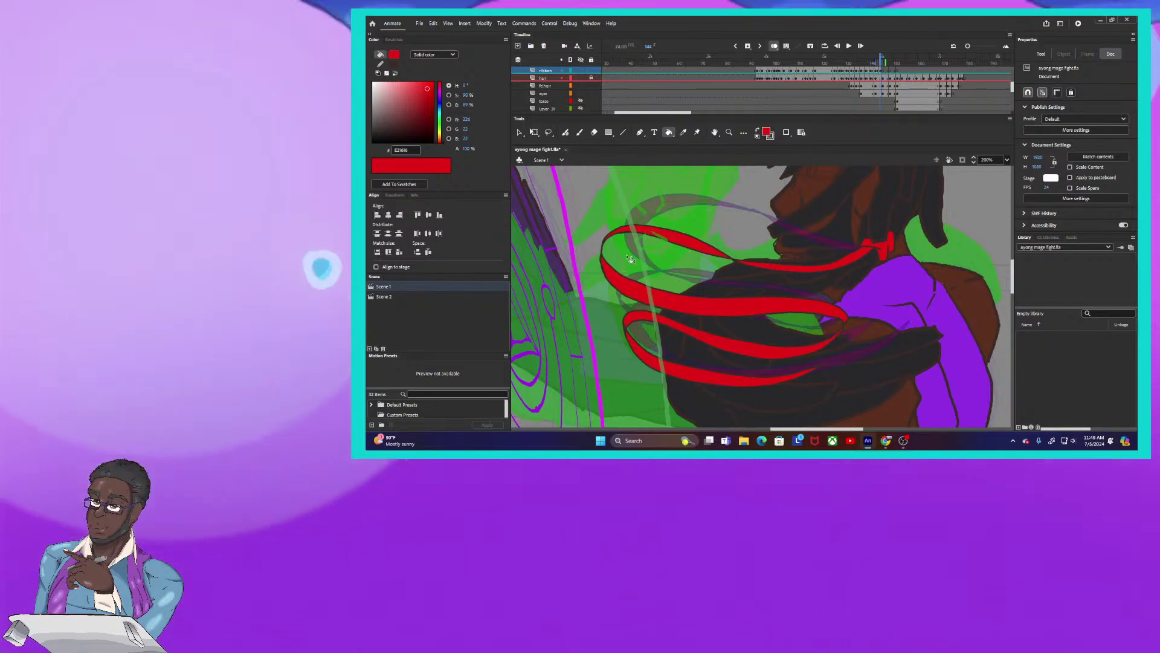
# Outline a thinner ribbon strand in dark brown with the Fluid Brush, looping behind the wide red loop beside the hair
pyautogui.click(757, 130)
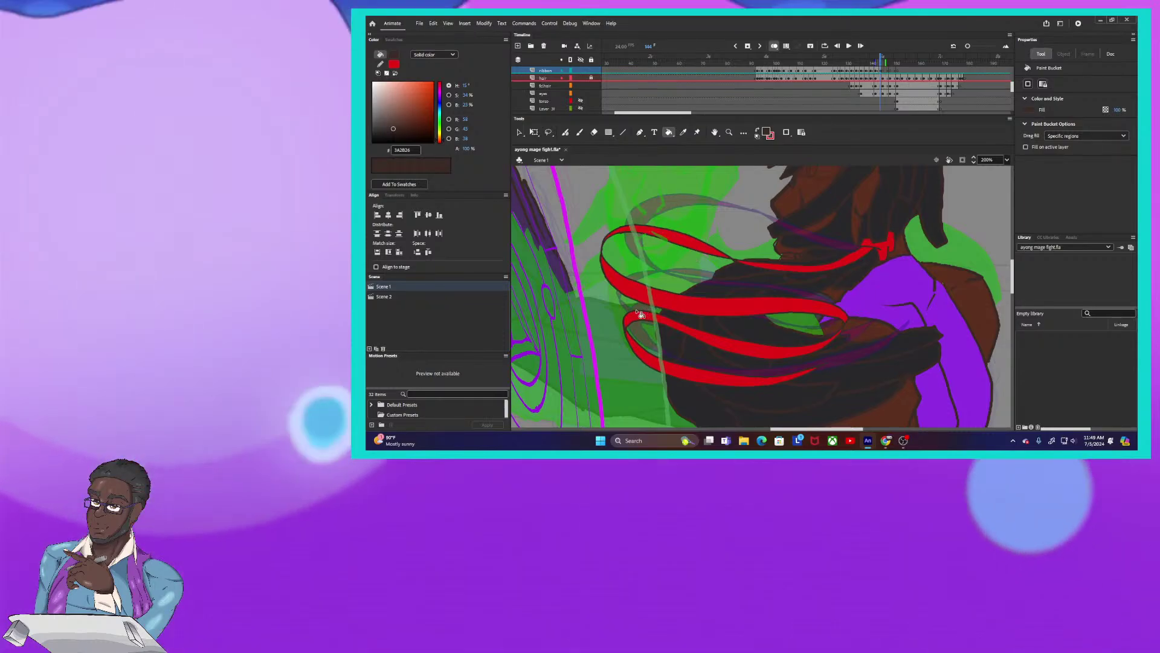
pyautogui.press('b')
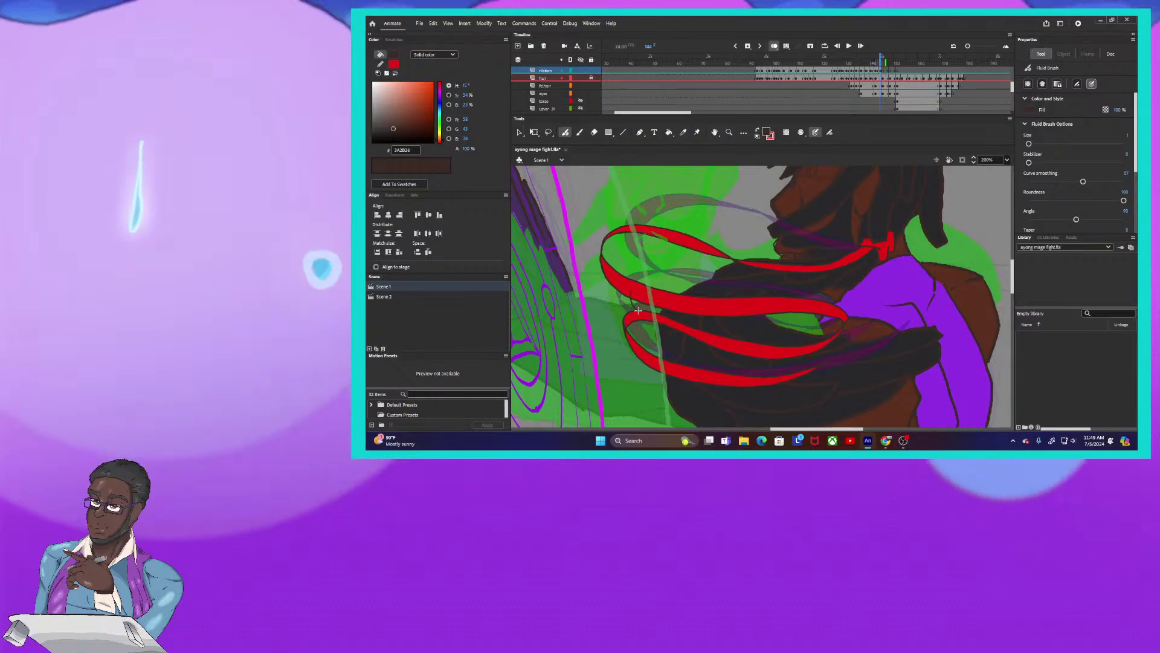
pyautogui.moveTo(638, 311); pyautogui.dragTo(697, 264)
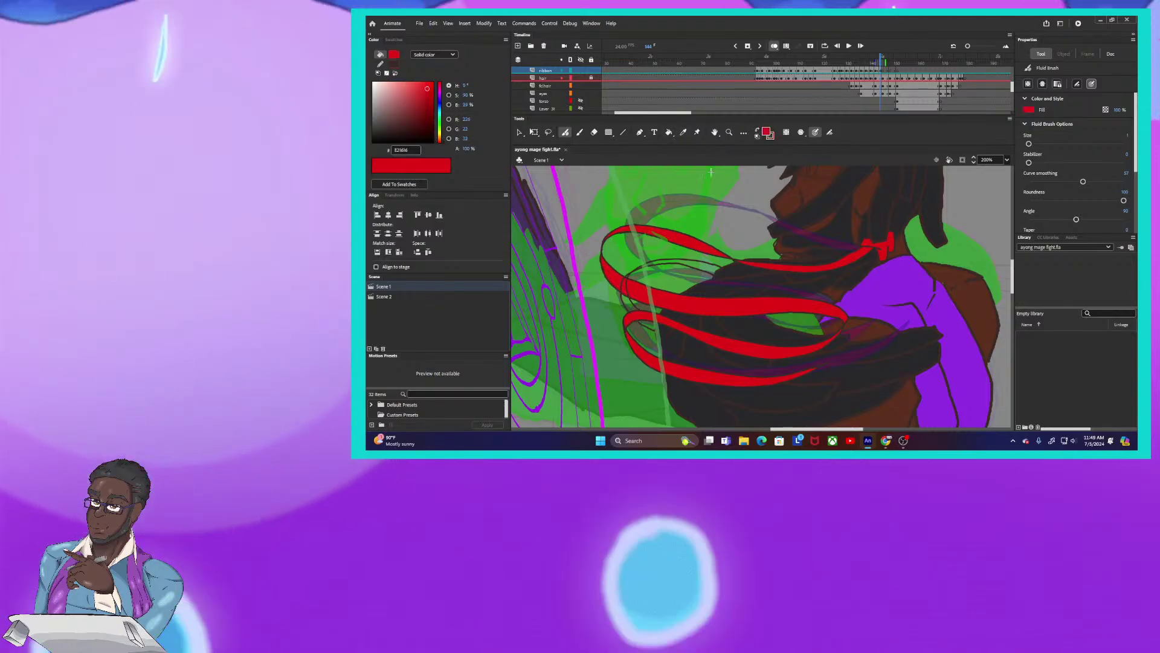
# Touch up the thin strand's dark brown outline and fill the strand with red using the Paint Bucket
pyautogui.click(669, 133)
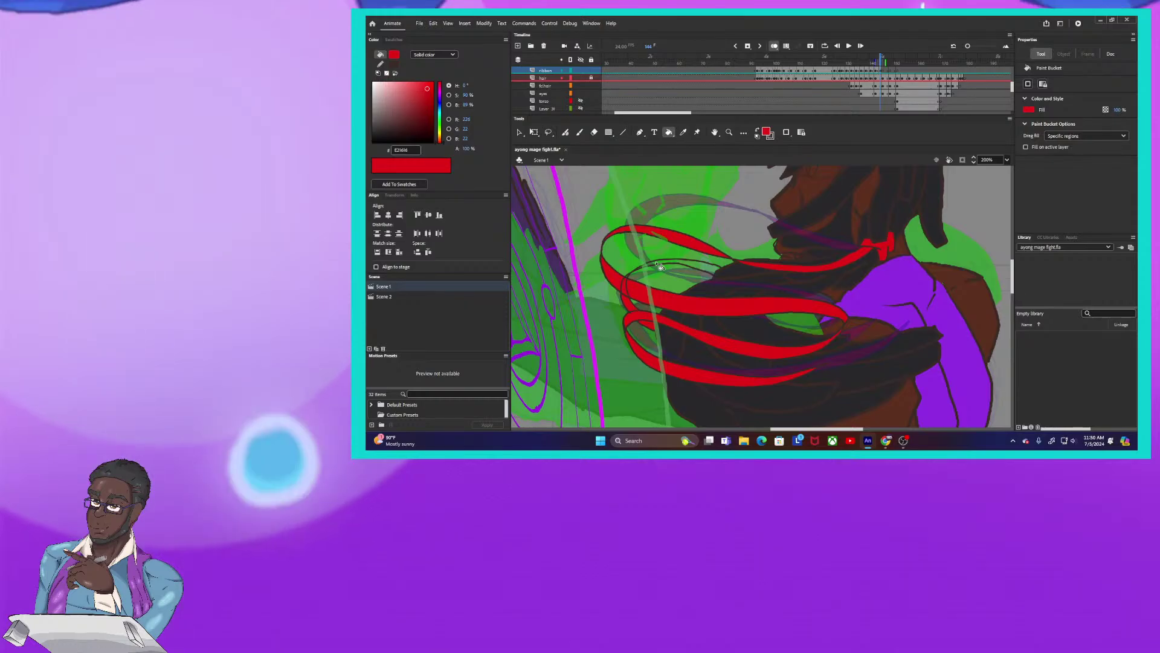
pyautogui.click(757, 130)
pyautogui.press('b')
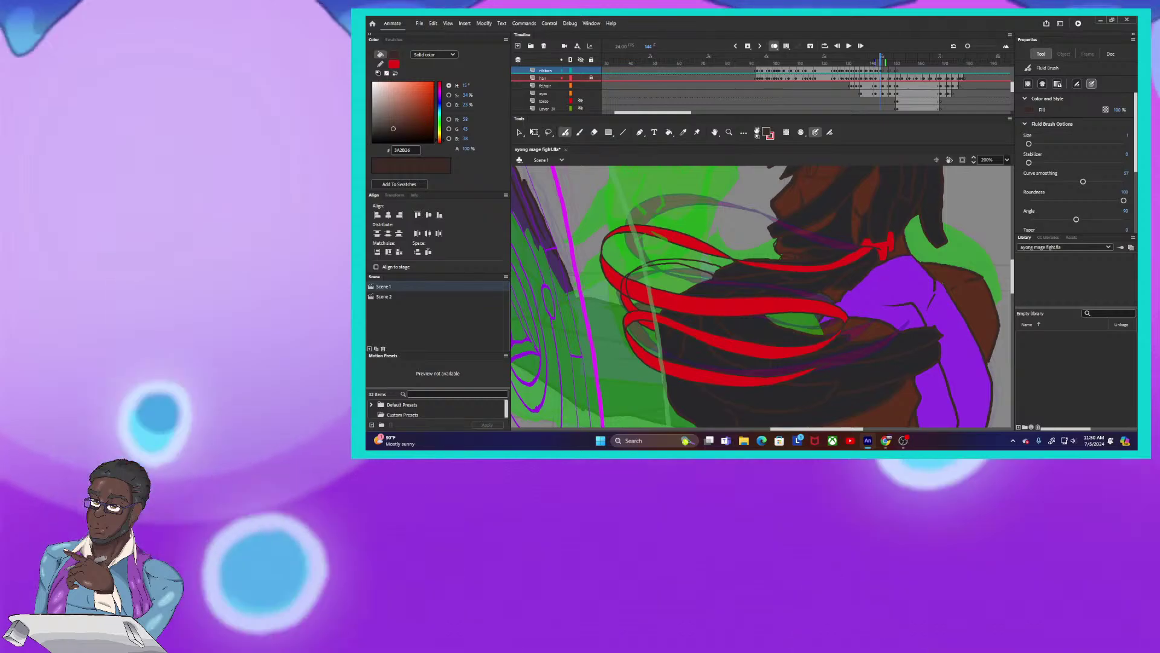
pyautogui.click(757, 130)
pyautogui.press('k')
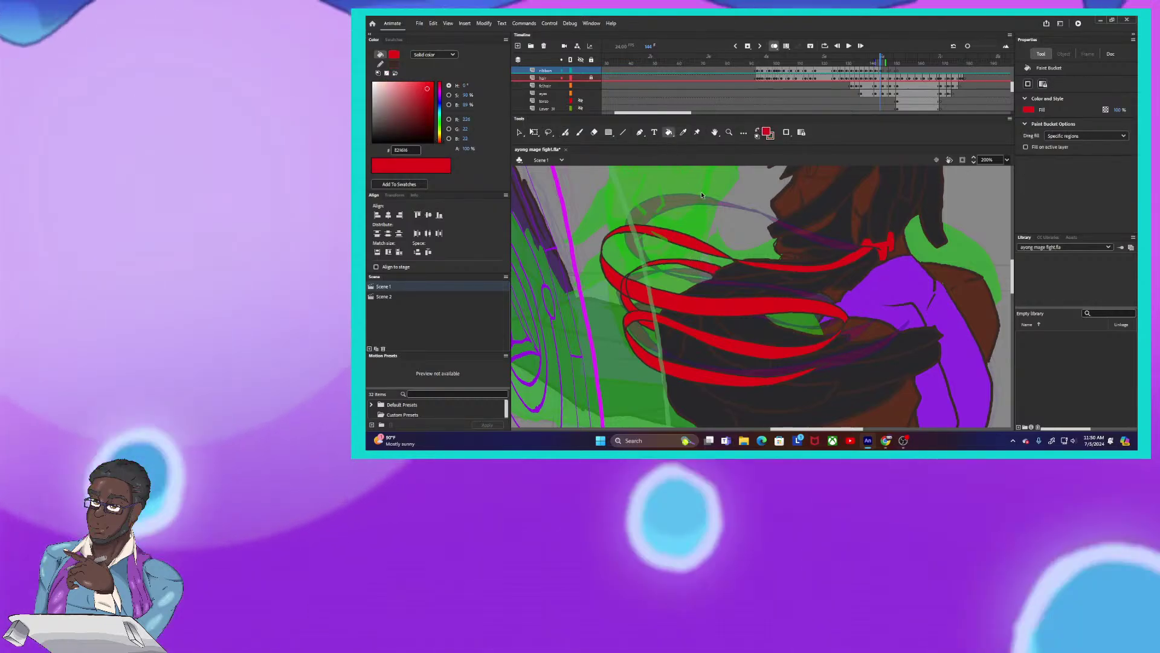
# Paint over the thin strand's outlines in red with the Fluid Brush where they cross the front of the wide loop
pyautogui.hotkey('ctrl', '=')
pyautogui.hotkey('ctrl', '=')
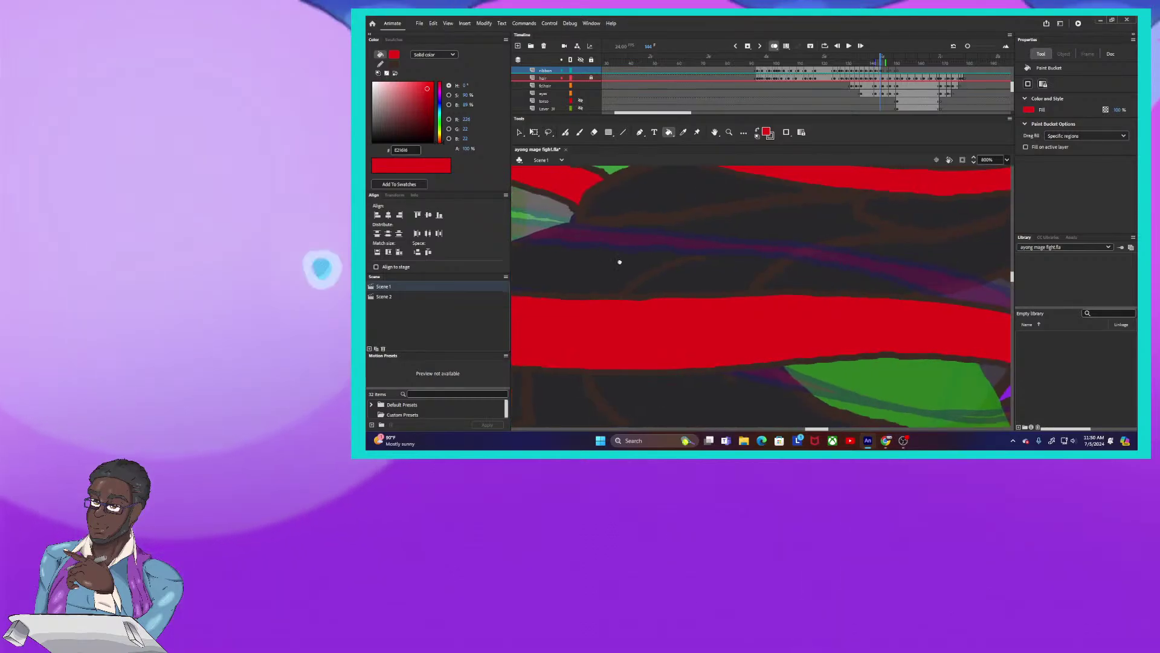
pyautogui.moveTo(619, 261); pyautogui.dragTo(899, 343)
pyautogui.moveTo(581, 244)
pyautogui.mouseDown()
pyautogui.moveTo(712, 254)
pyautogui.moveTo(747, 291)
pyautogui.mouseUp()
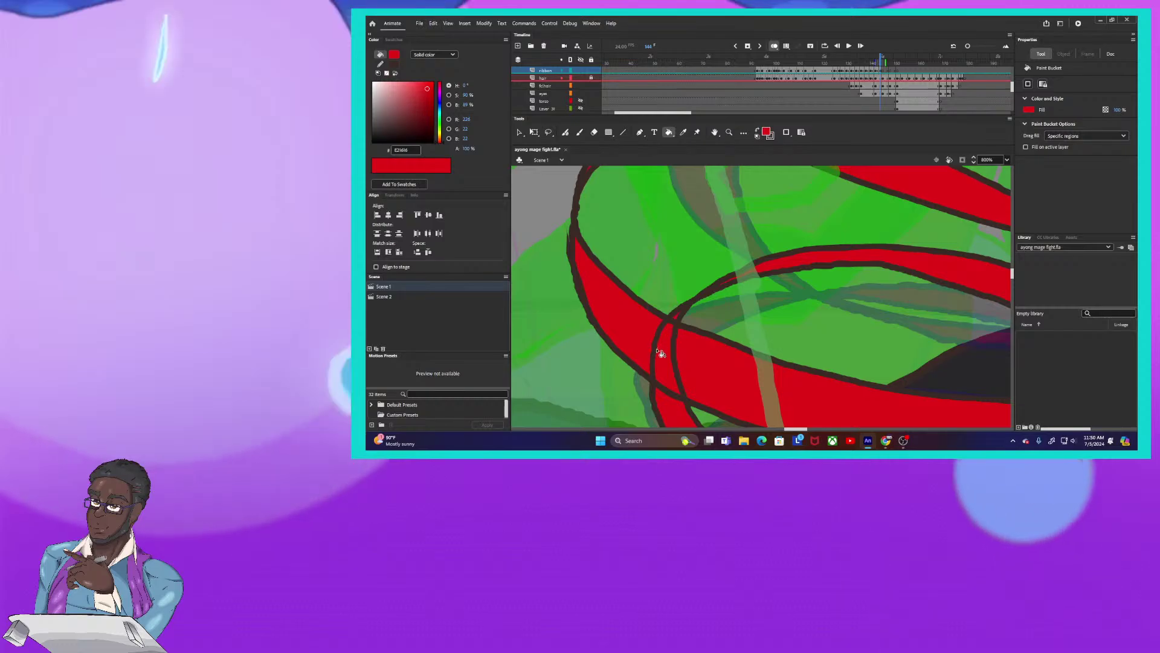
pyautogui.click(565, 132)
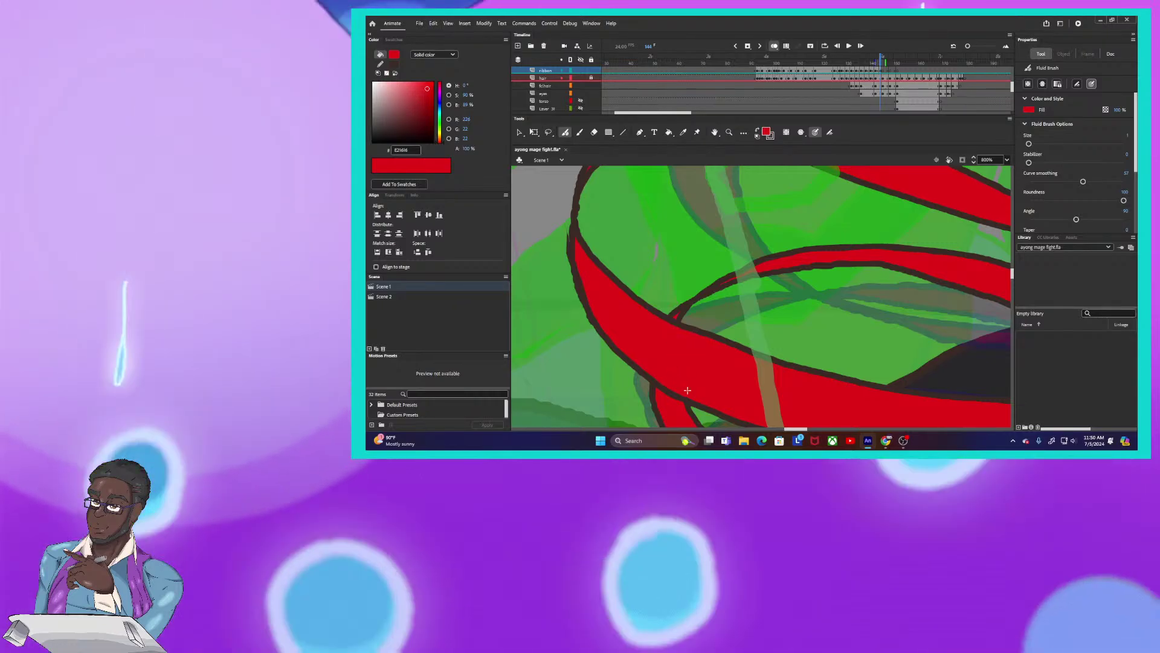
pyautogui.hotkey('ctrl', '-')
pyautogui.hotkey('ctrl', '-')
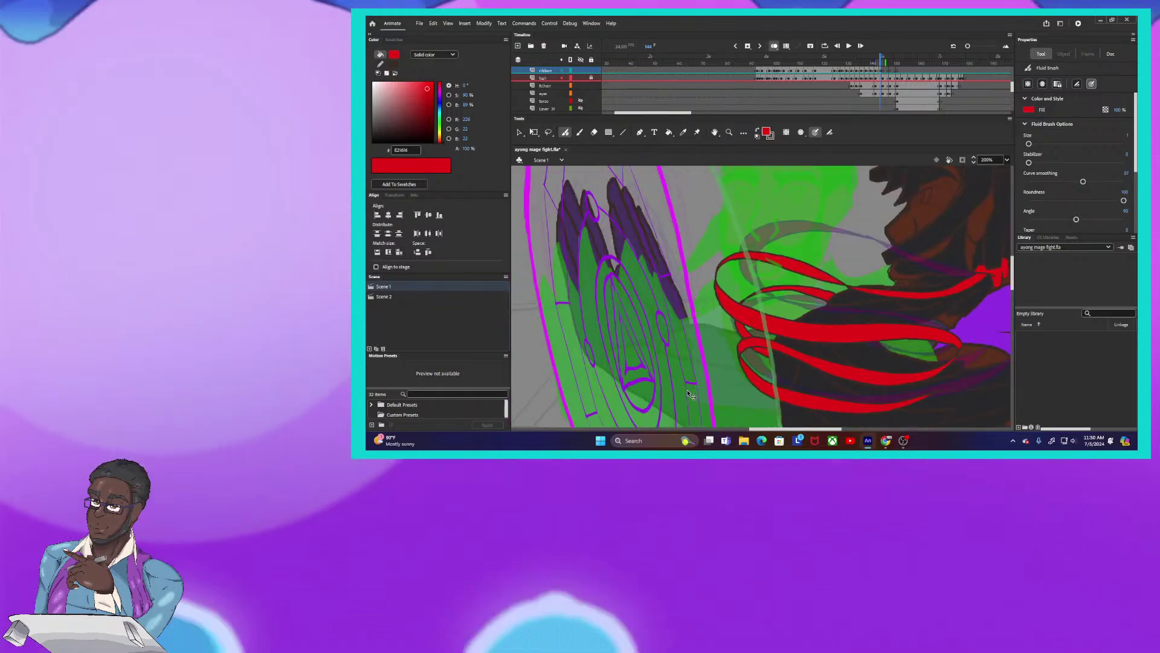
pyautogui.hotkey('ctrl', '-')
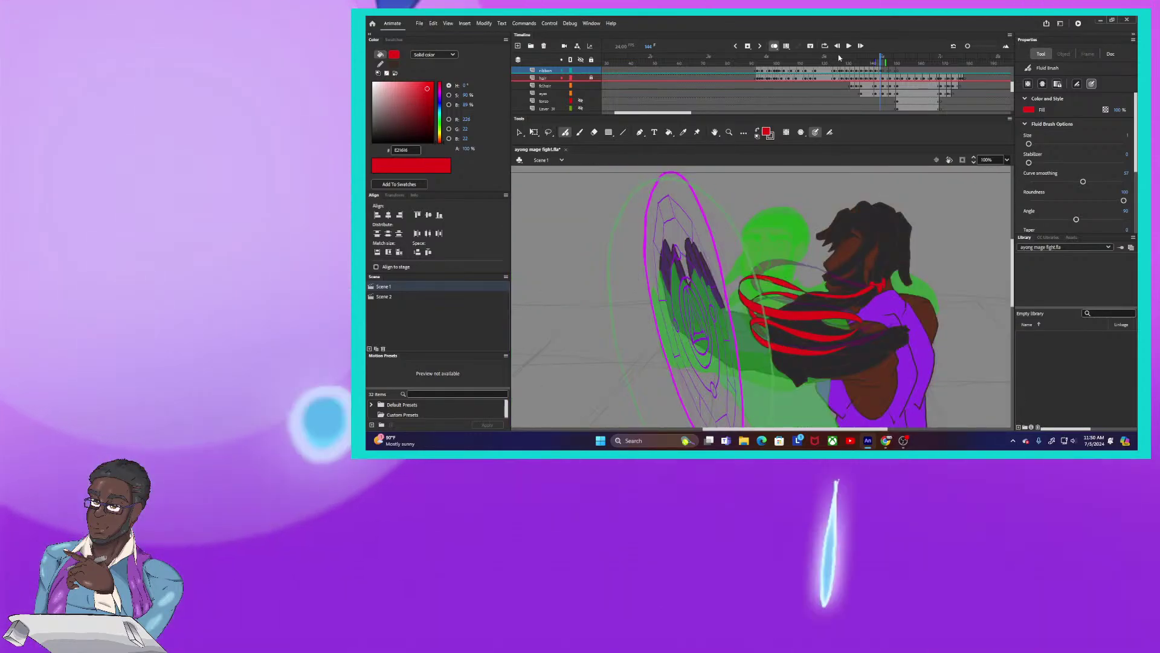
# Step back and forth through the ribbon frames to examine how the ribbon moves with the hair up to the facing pose
pyautogui.moveTo(881, 60); pyautogui.dragTo(882, 61)
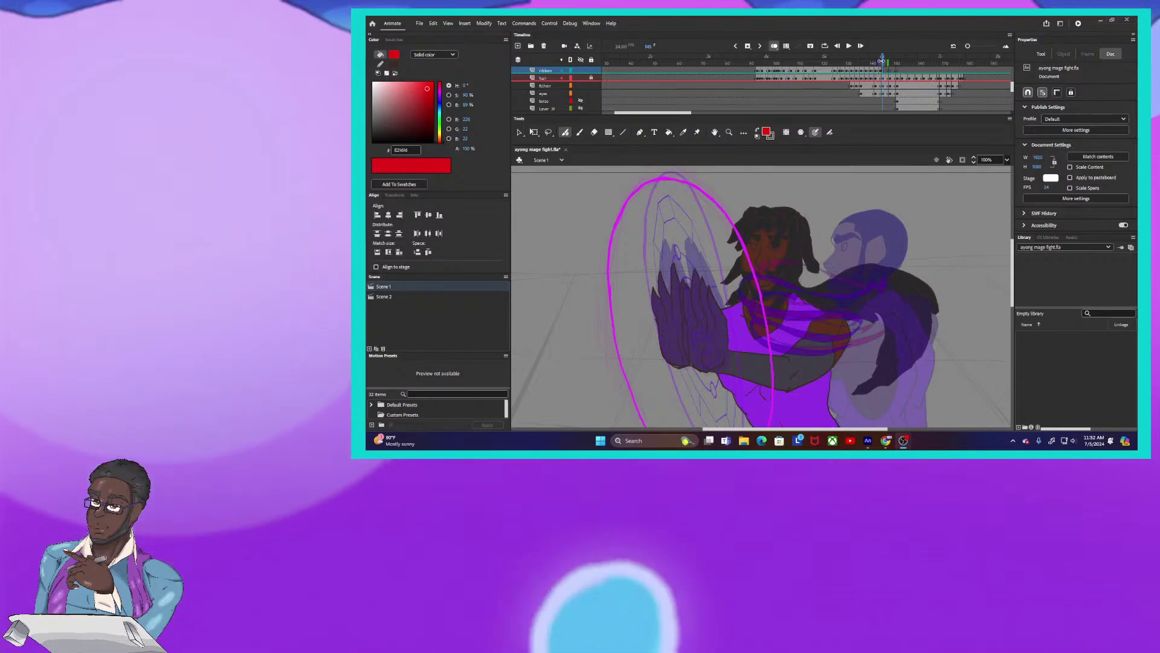
pyautogui.click(881, 61)
pyautogui.press(',')
pyautogui.press(',')
pyautogui.press(',')
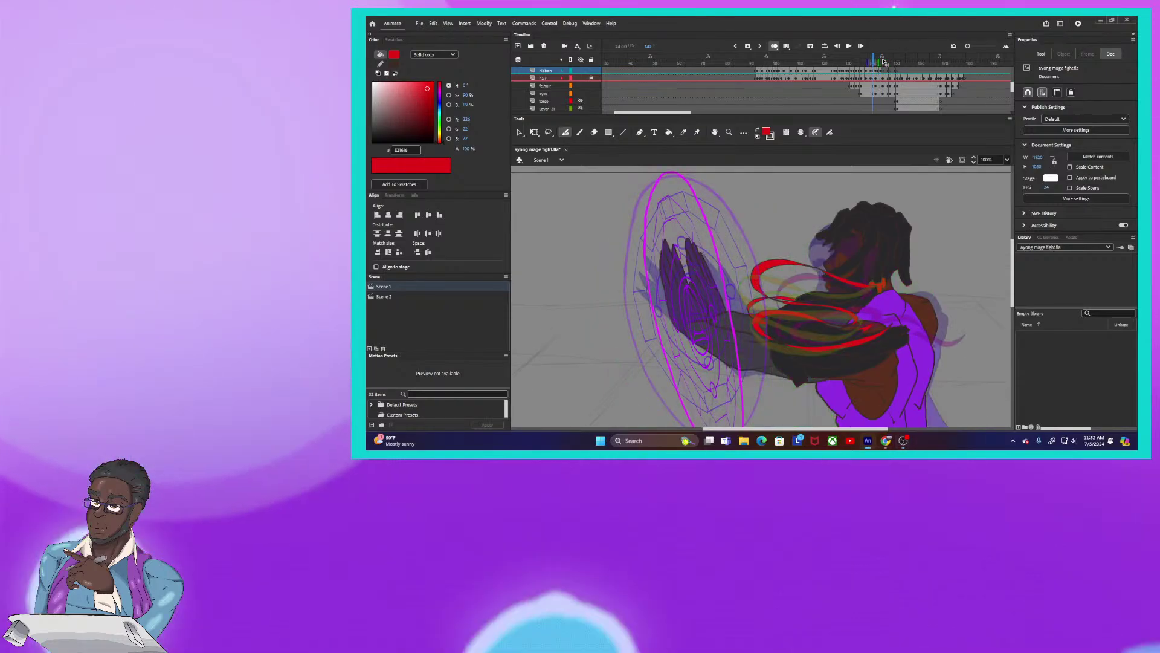
pyautogui.press(',')
pyautogui.press(',')
pyautogui.press(',')
pyautogui.press(',')
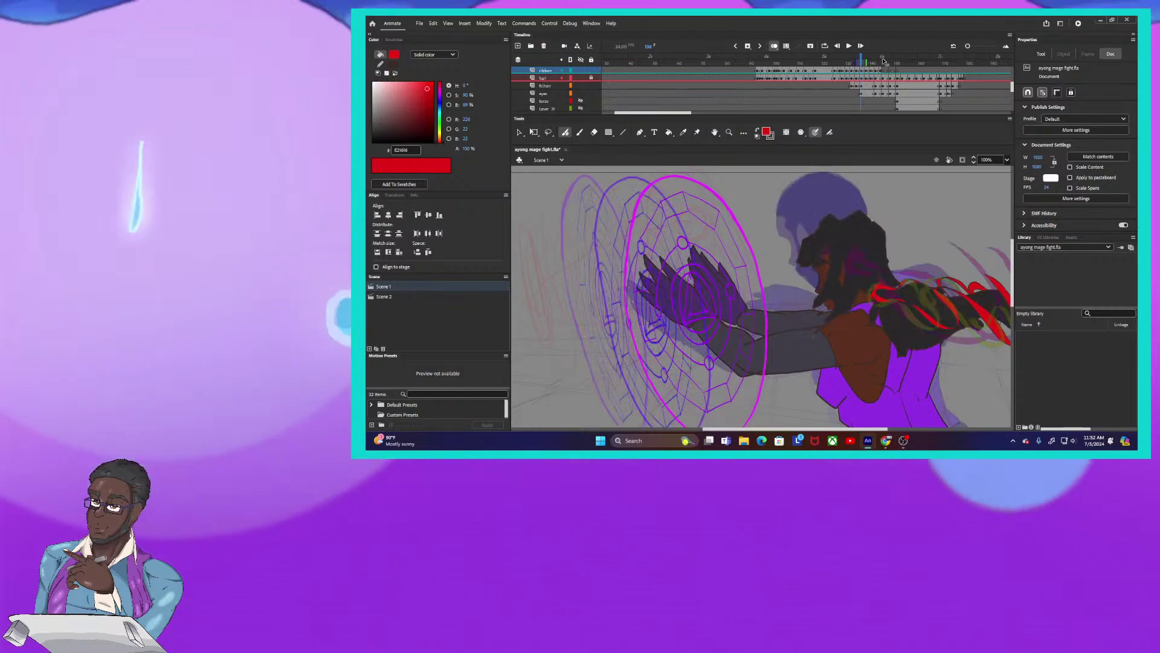
pyautogui.press(',')
pyautogui.press(',')
pyautogui.press('.')
pyautogui.press('.')
pyautogui.press('.')
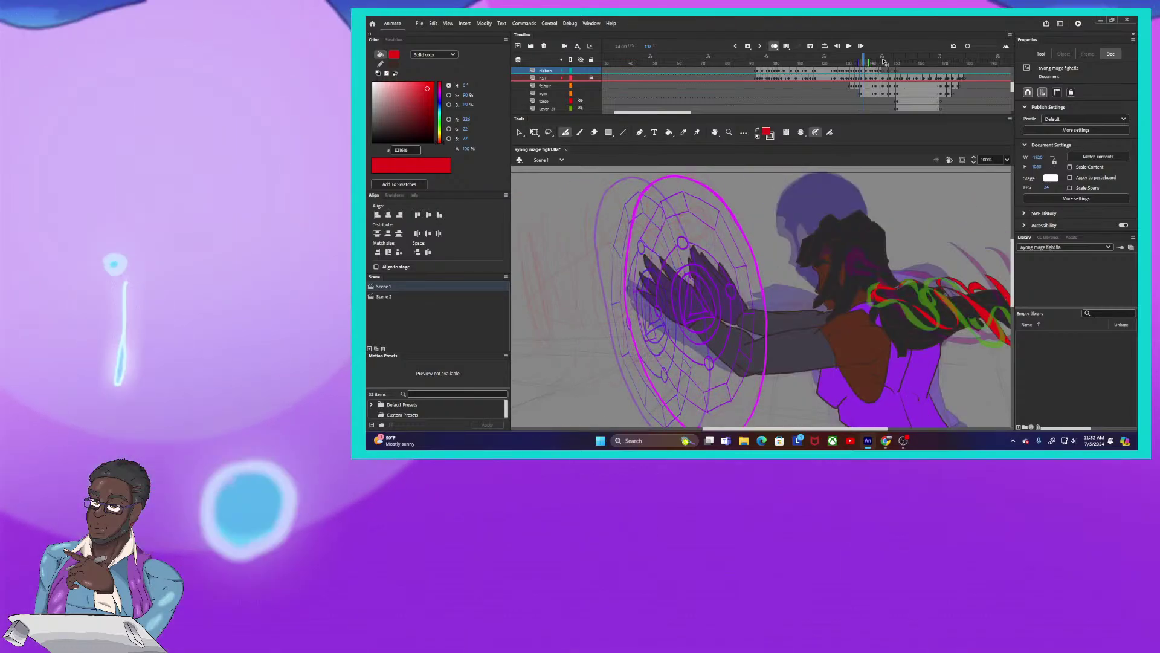
pyautogui.press('.')
pyautogui.press('.')
pyautogui.press('.')
pyautogui.press('.')
pyautogui.press('.')
pyautogui.press('.')
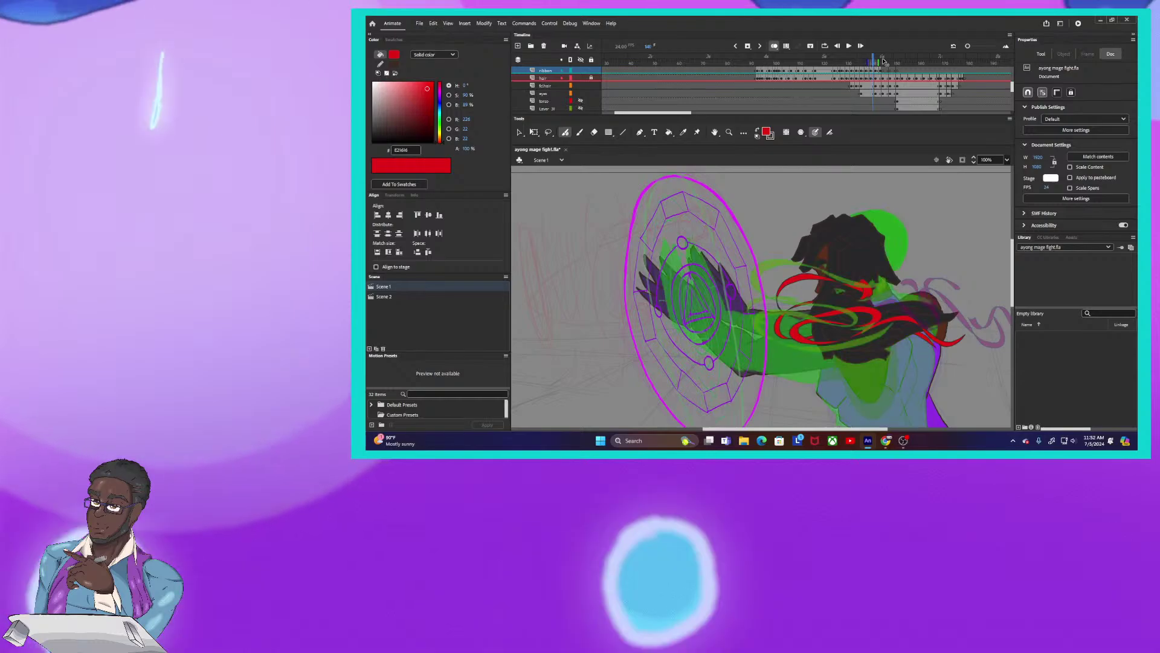
pyautogui.press('.')
pyautogui.press('.')
pyautogui.press('.')
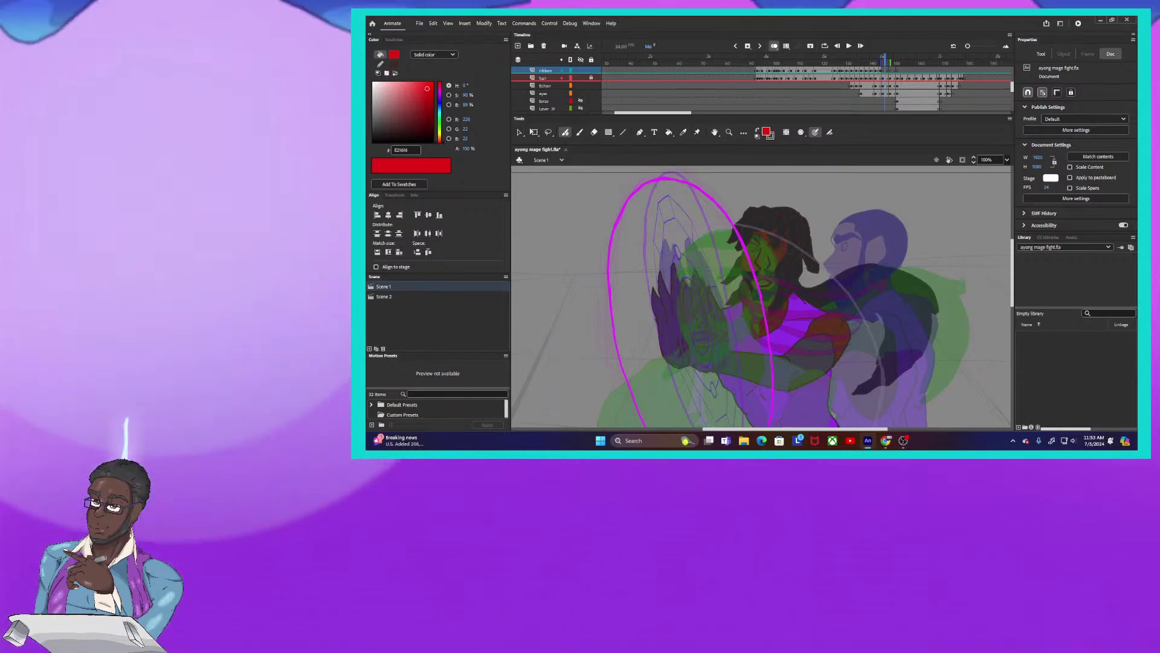
# Examine the finished looping ribbon drawing against the frames directly before and after it
pyautogui.click(883, 60)
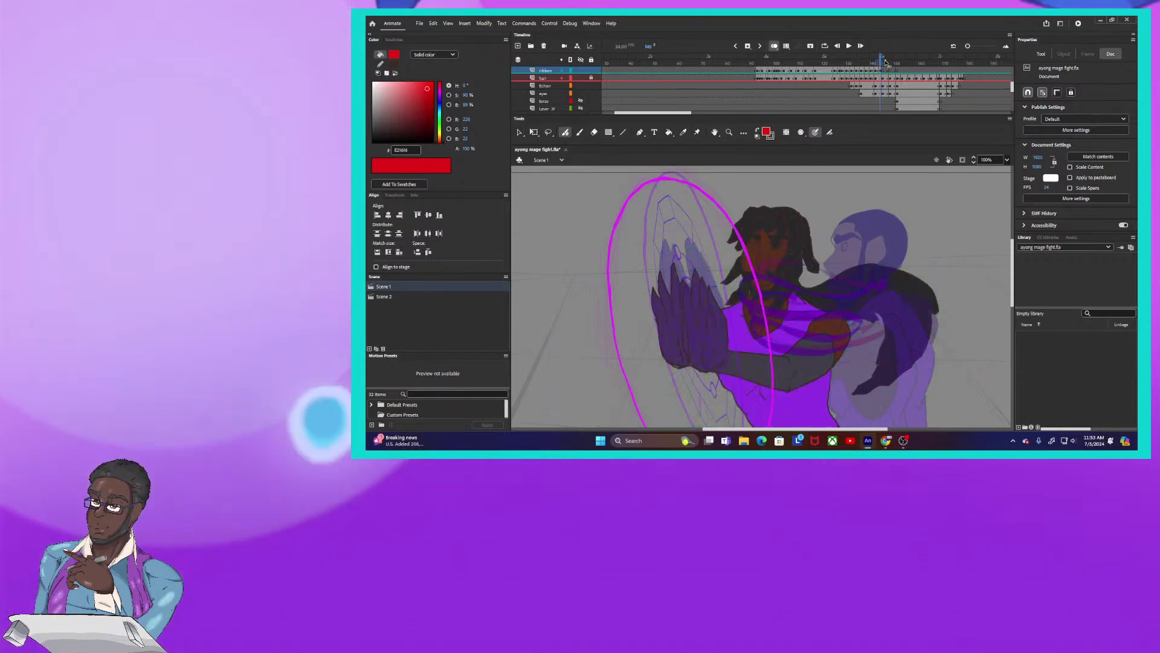
pyautogui.press(',')
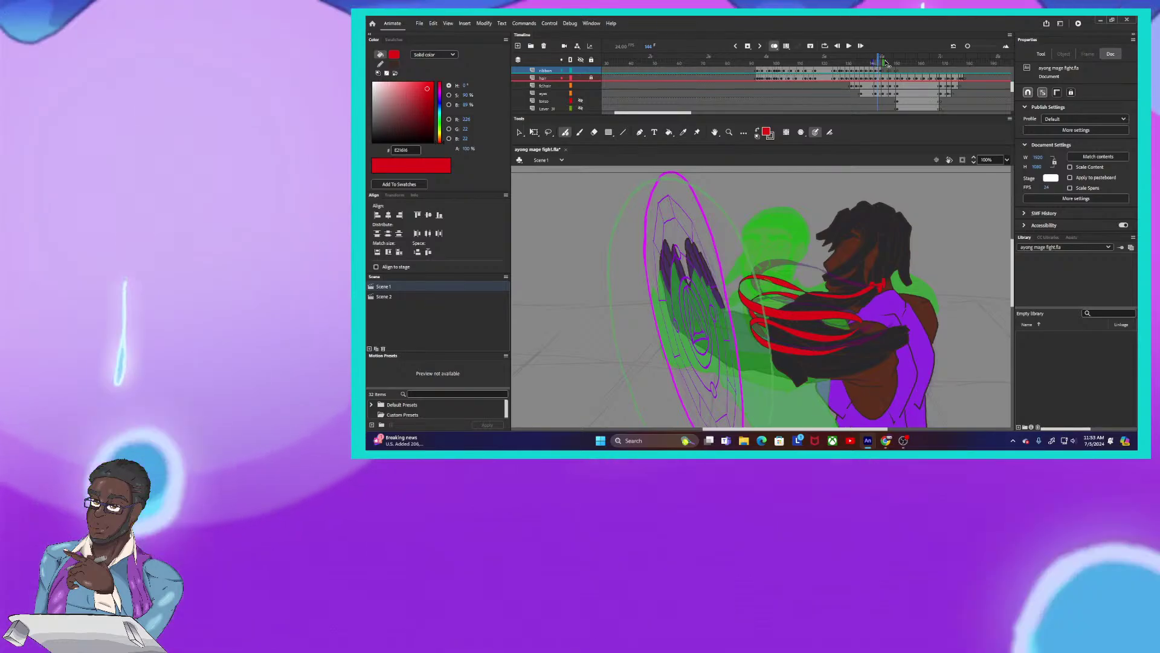
pyautogui.press(',')
pyautogui.press(',')
pyautogui.press('.')
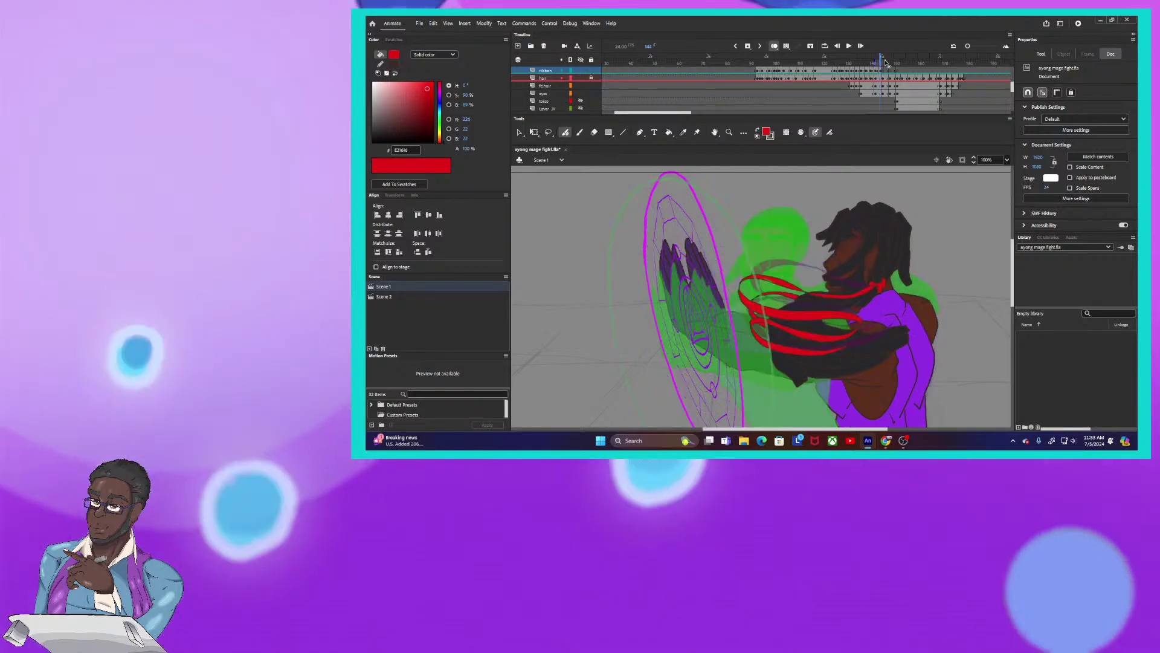
pyautogui.press('.')
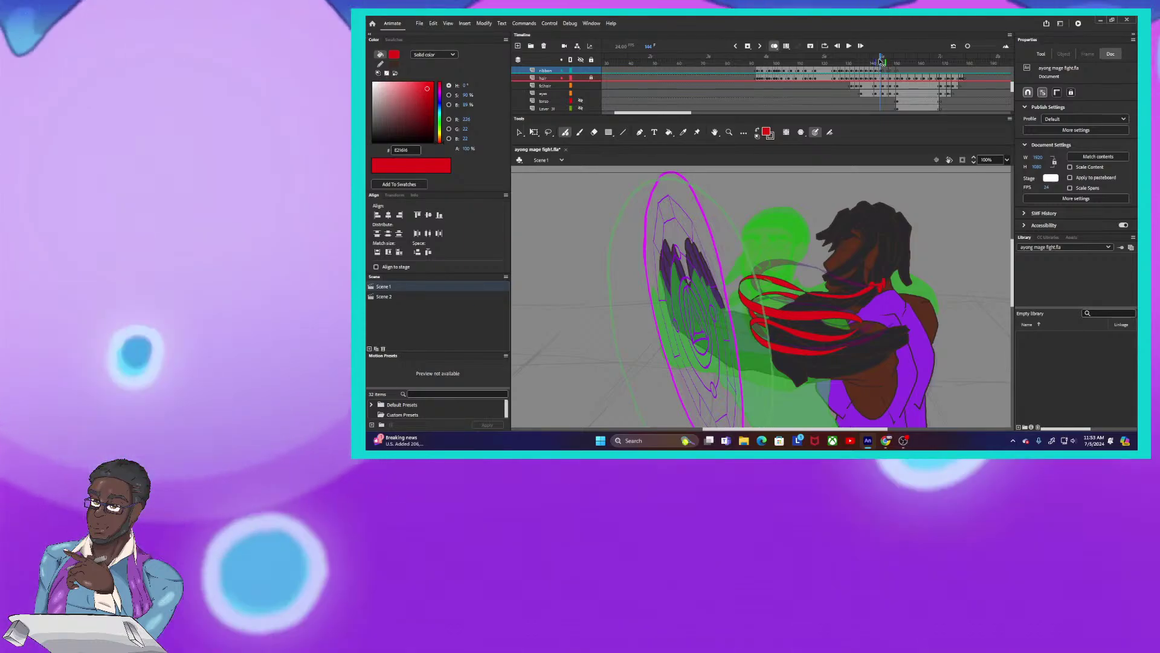
pyautogui.press(',')
pyautogui.press(',')
pyautogui.press(',')
pyautogui.press('.')
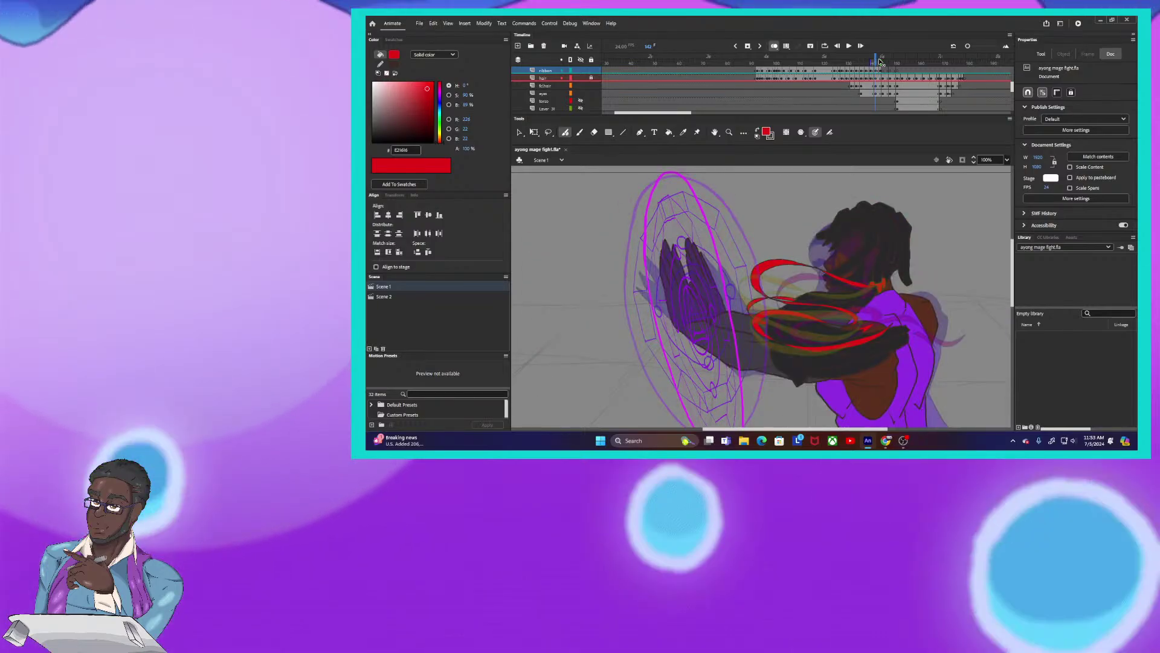
pyautogui.press('.')
pyautogui.press('.')
pyautogui.press('.')
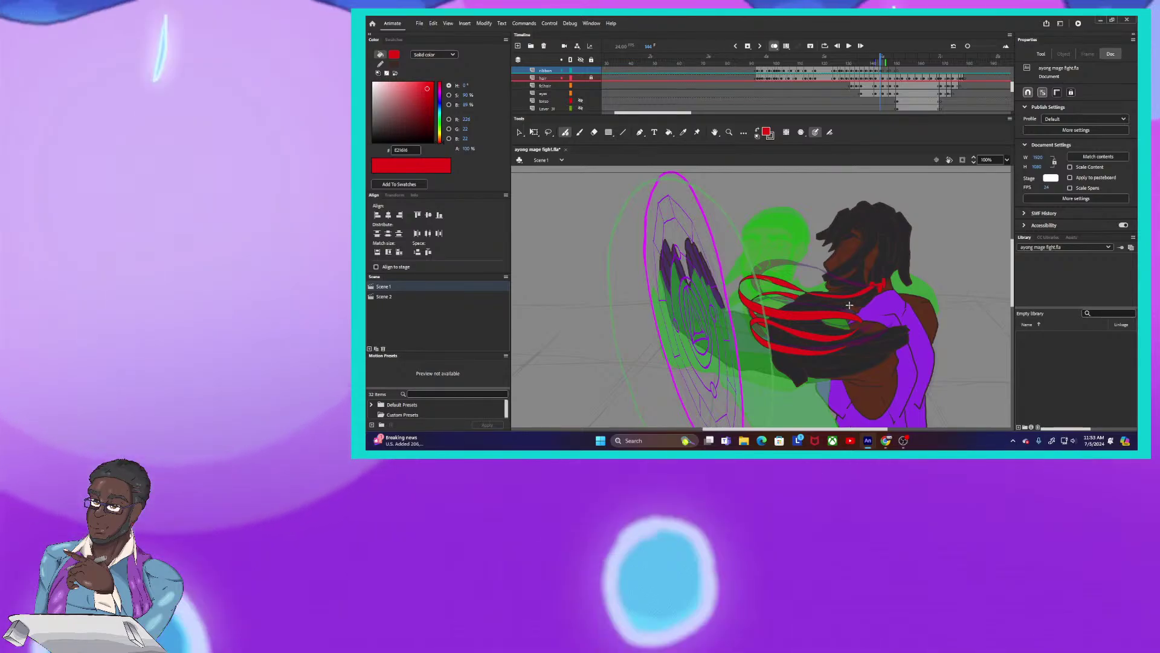
# Go to the next pose with raised hands and compare it with the preceding ribbon frames to judge the ribbon's motion
pyautogui.click(882, 62)
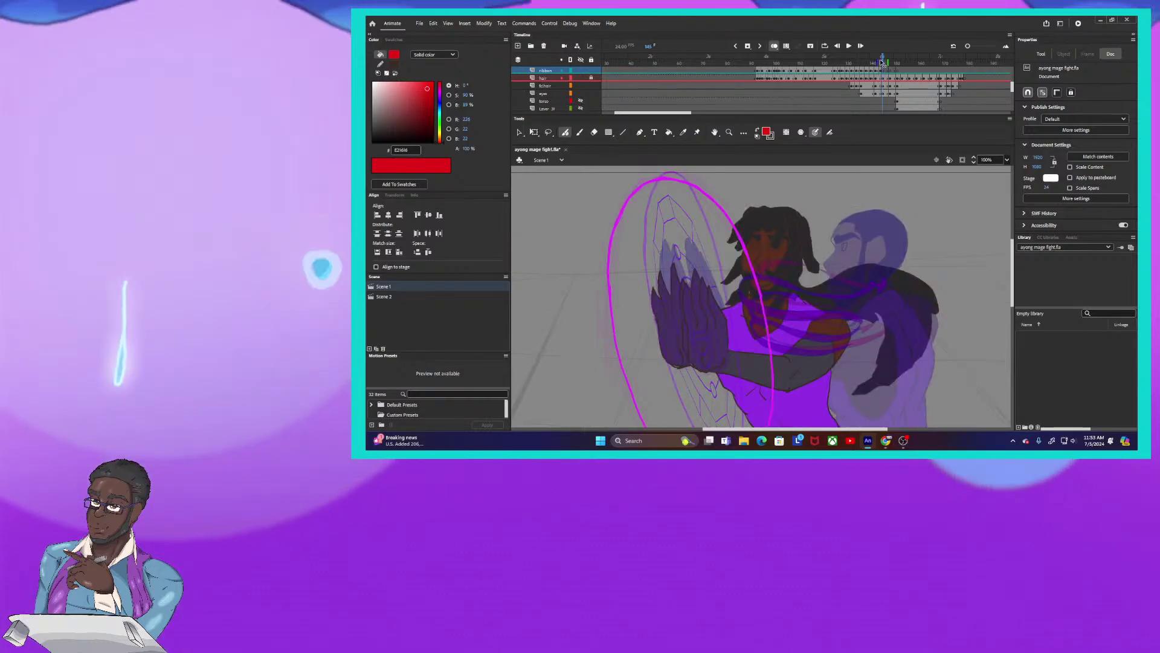
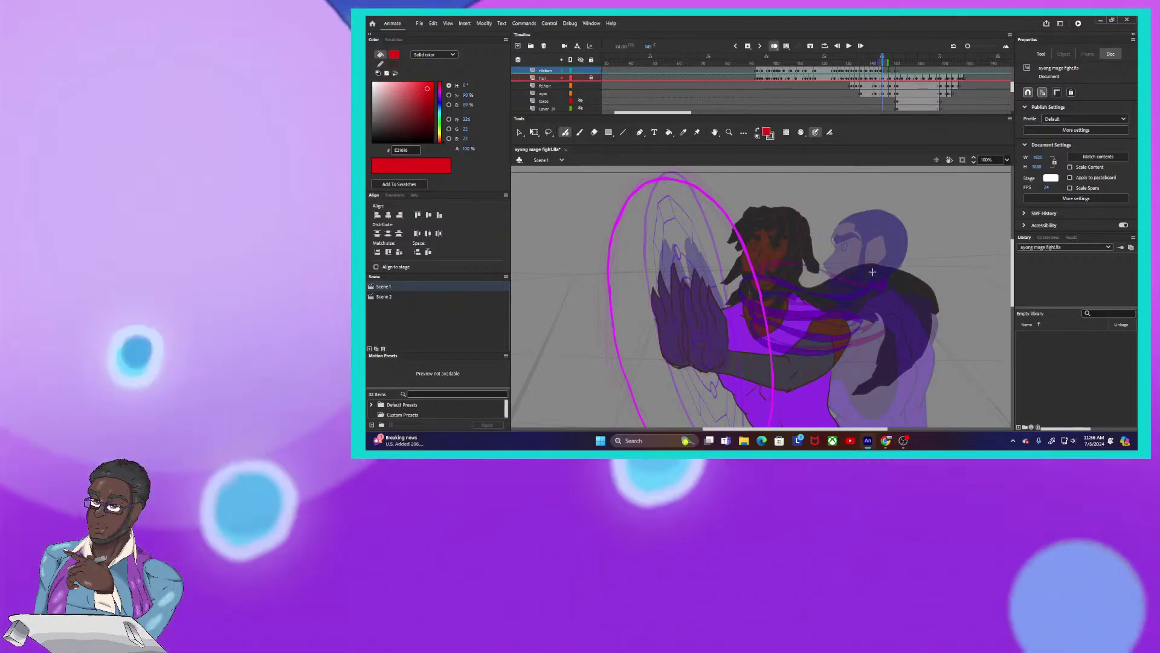
pyautogui.moveTo(782, 291); pyautogui.dragTo(711, 182)
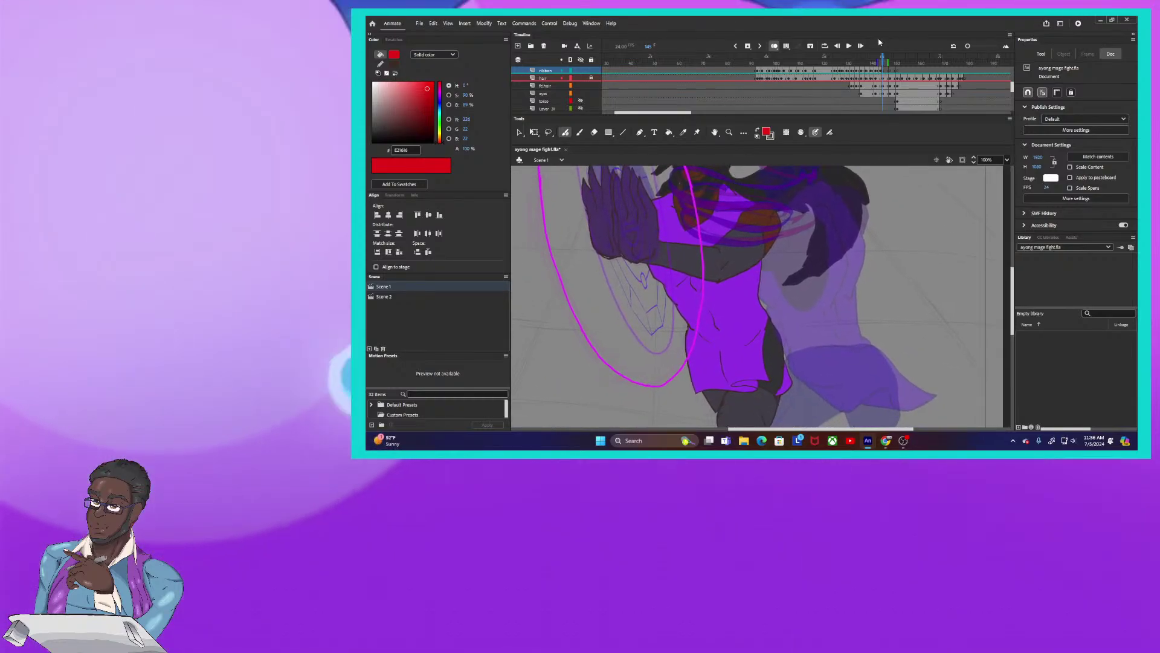
pyautogui.press(',')
pyautogui.press(',')
pyautogui.press(',')
pyautogui.press(',')
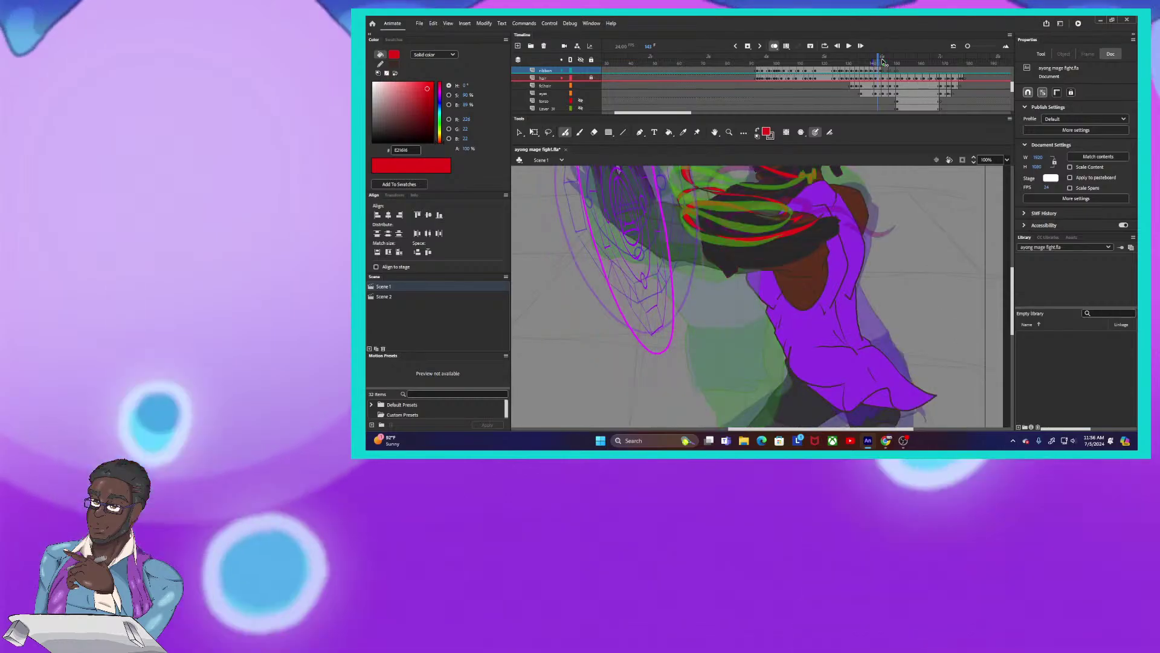
pyautogui.press('.')
pyautogui.press('.')
pyautogui.press('.')
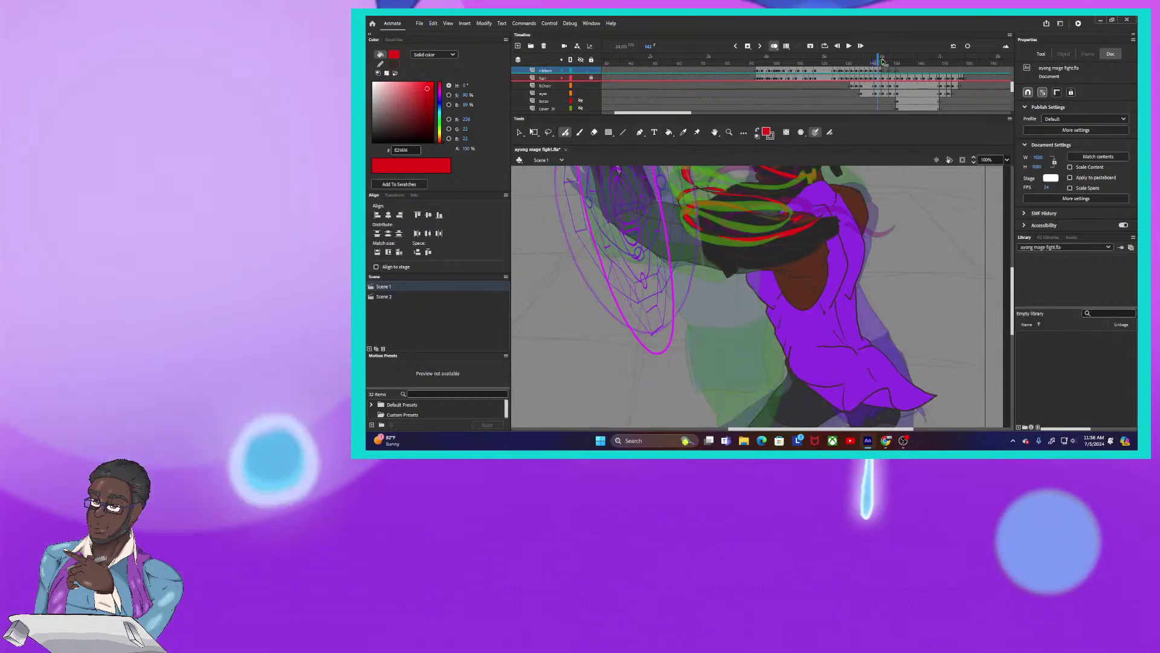
pyautogui.press('.')
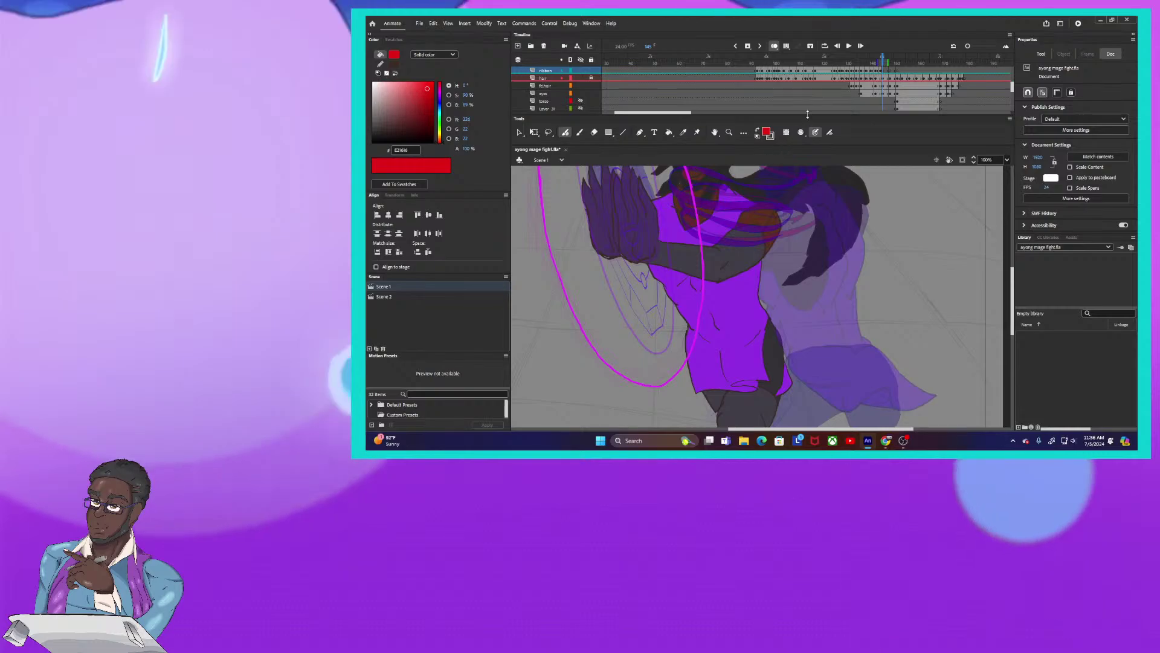
pyautogui.moveTo(709, 196); pyautogui.dragTo(661, 279)
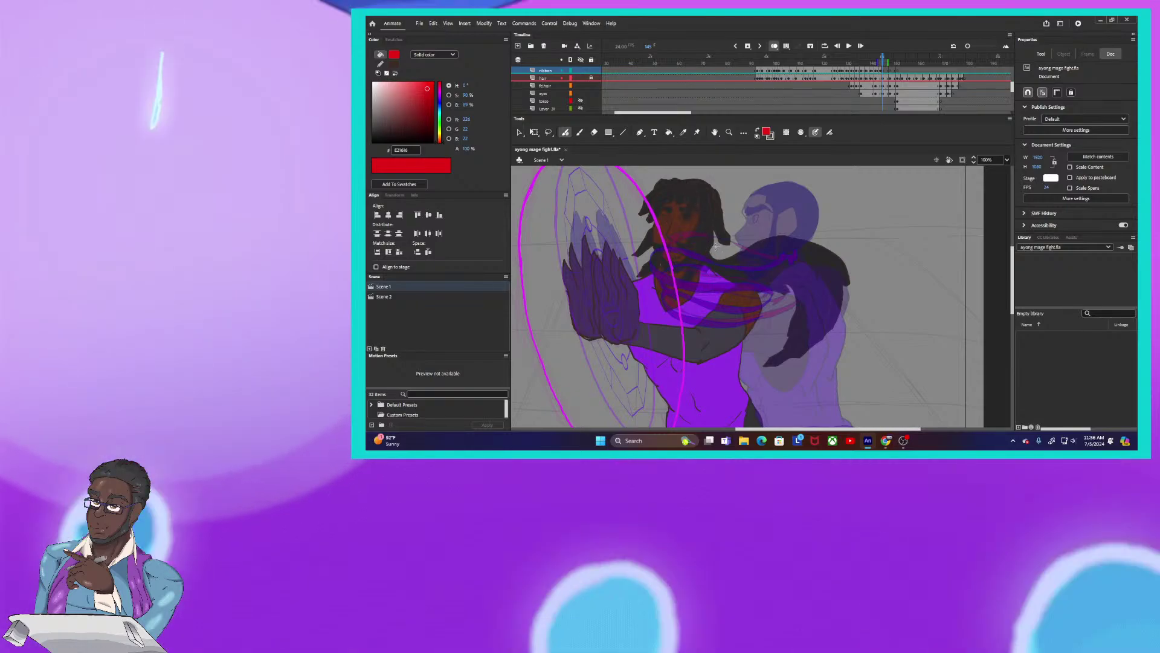
# Outline the ribbon looping around the ponytail in the raised-hands pose and fill its sections with red using the Paint Bucket
pyautogui.click(757, 133)
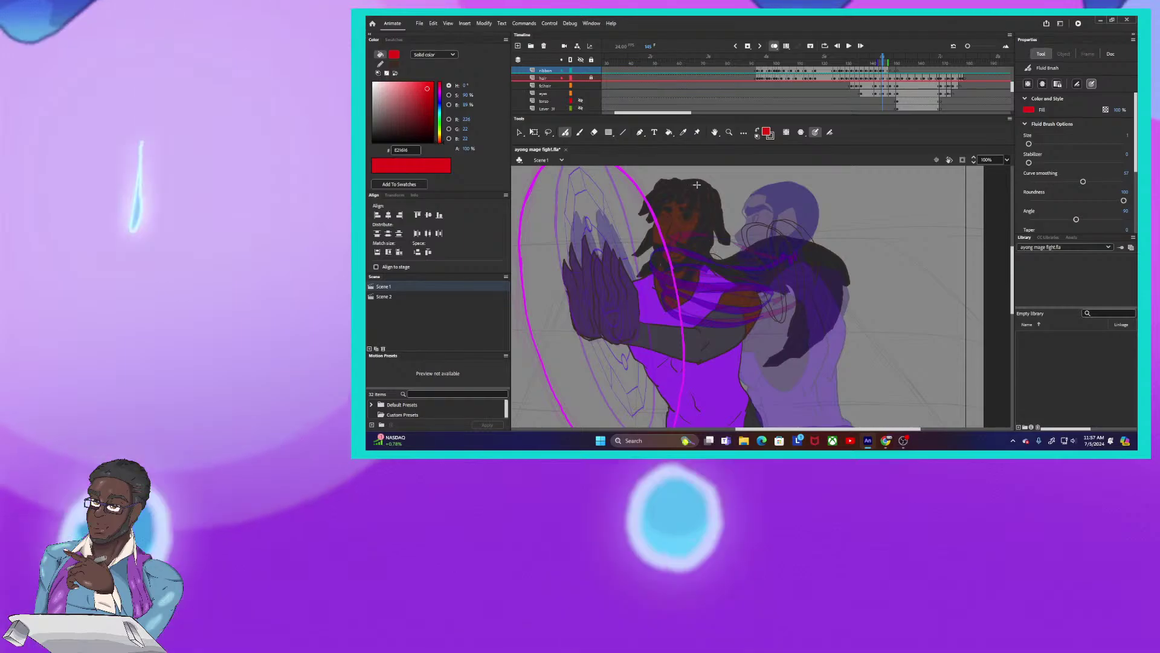
pyautogui.click(669, 133)
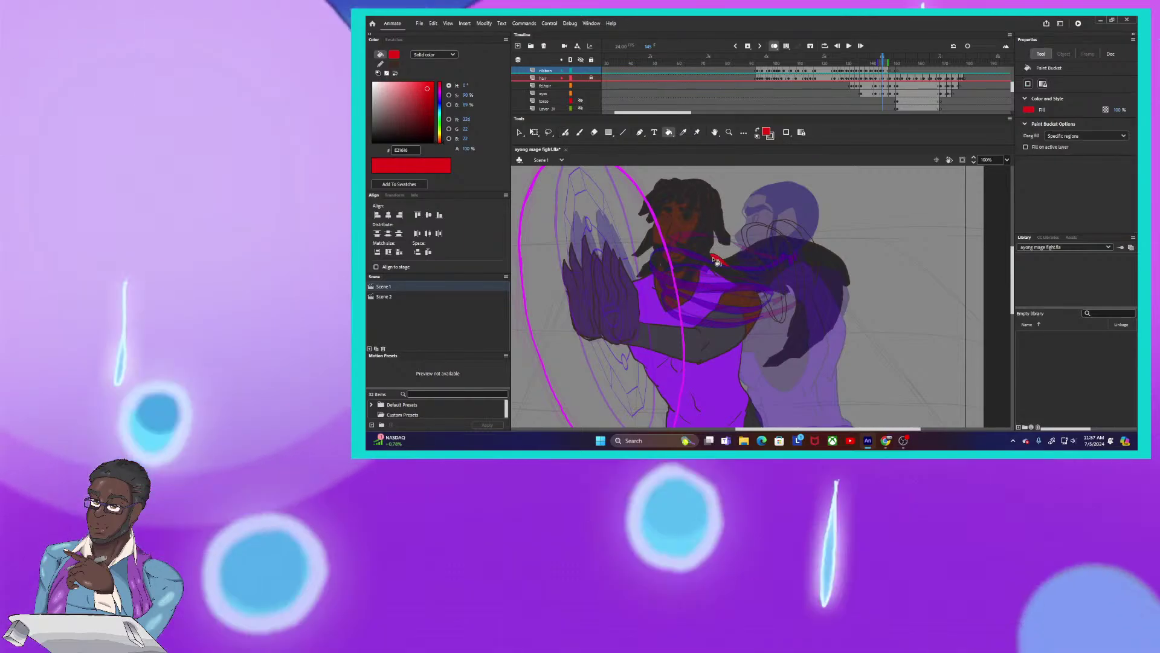
pyautogui.click(722, 273)
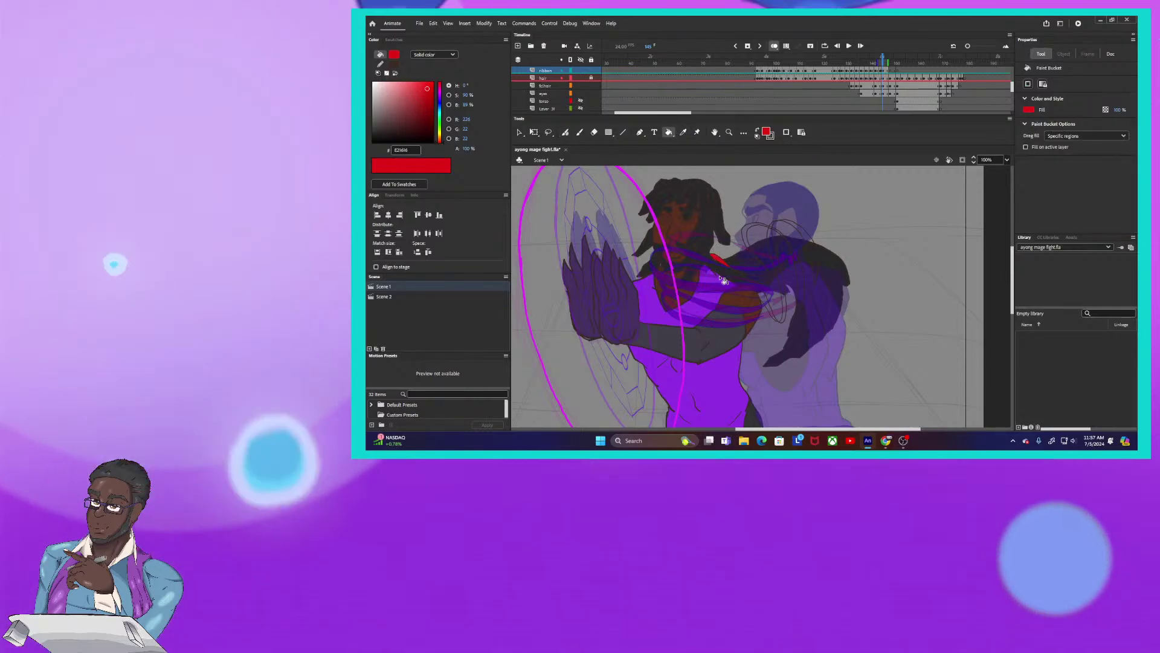
pyautogui.click(748, 238)
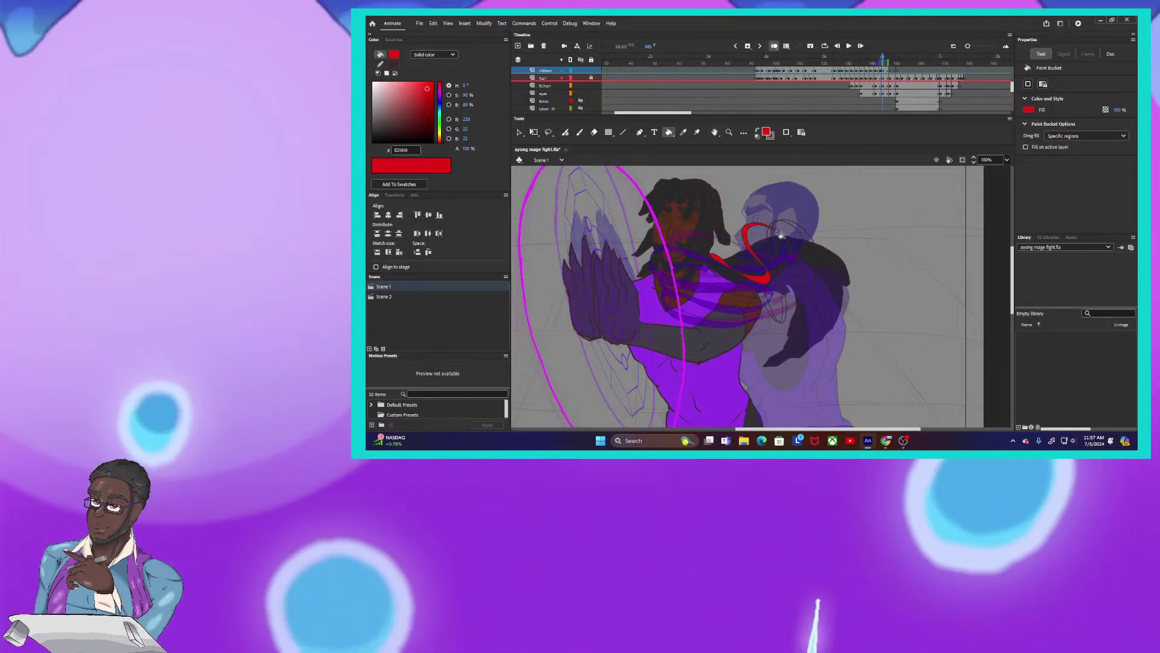
pyautogui.click(791, 301)
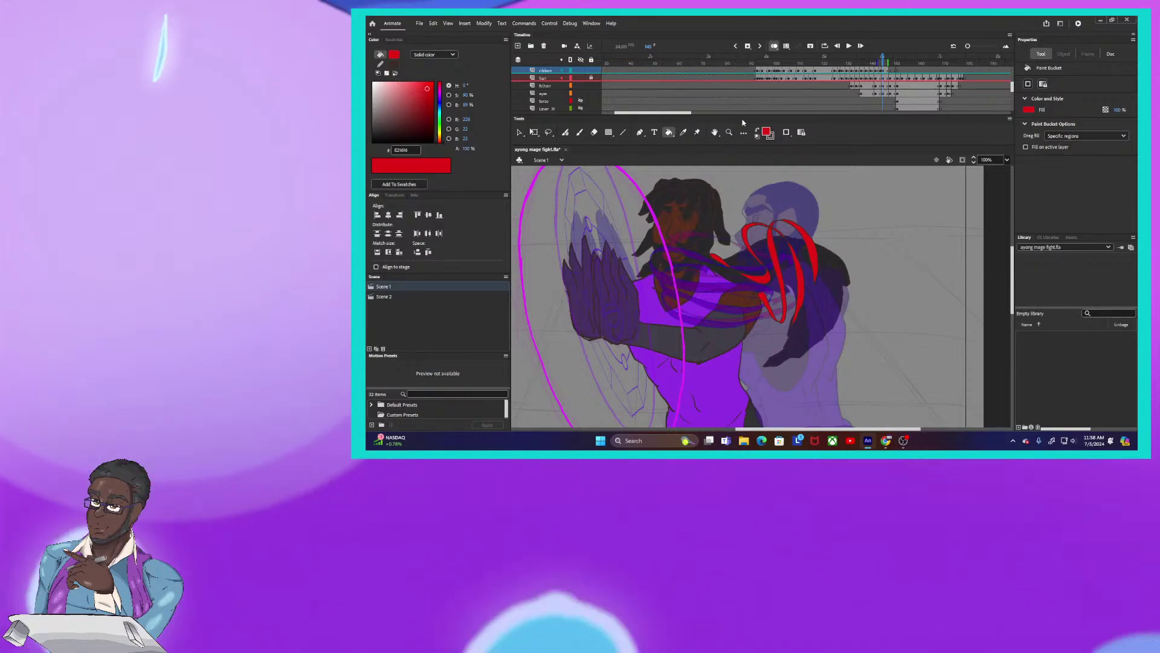
# Erase the middle part of the ribbon's inner strand where it passes behind the ponytail
pyautogui.hotkey('ctrl', '=')
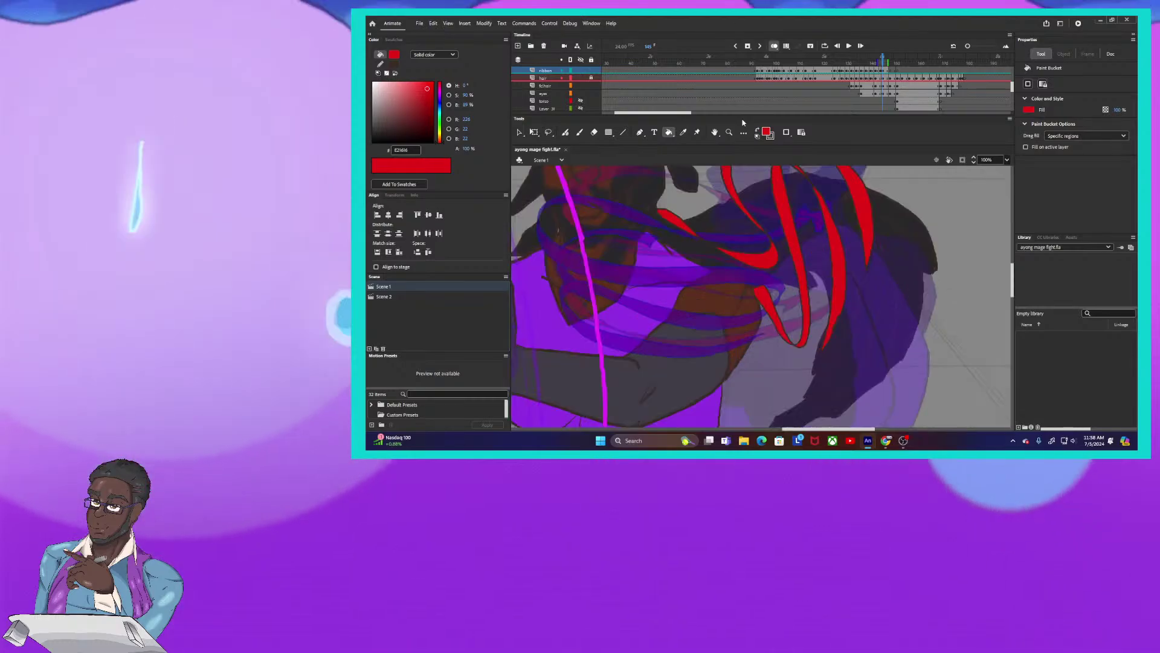
pyautogui.hotkey('ctrl', '=')
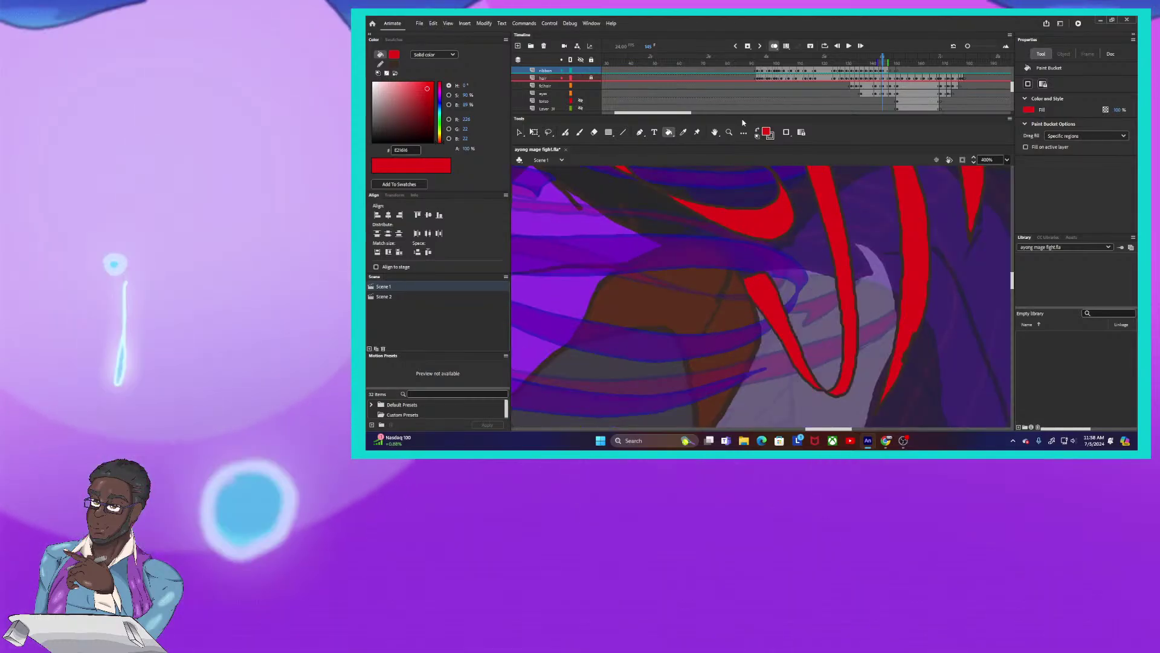
pyautogui.moveTo(733, 241); pyautogui.dragTo(657, 336)
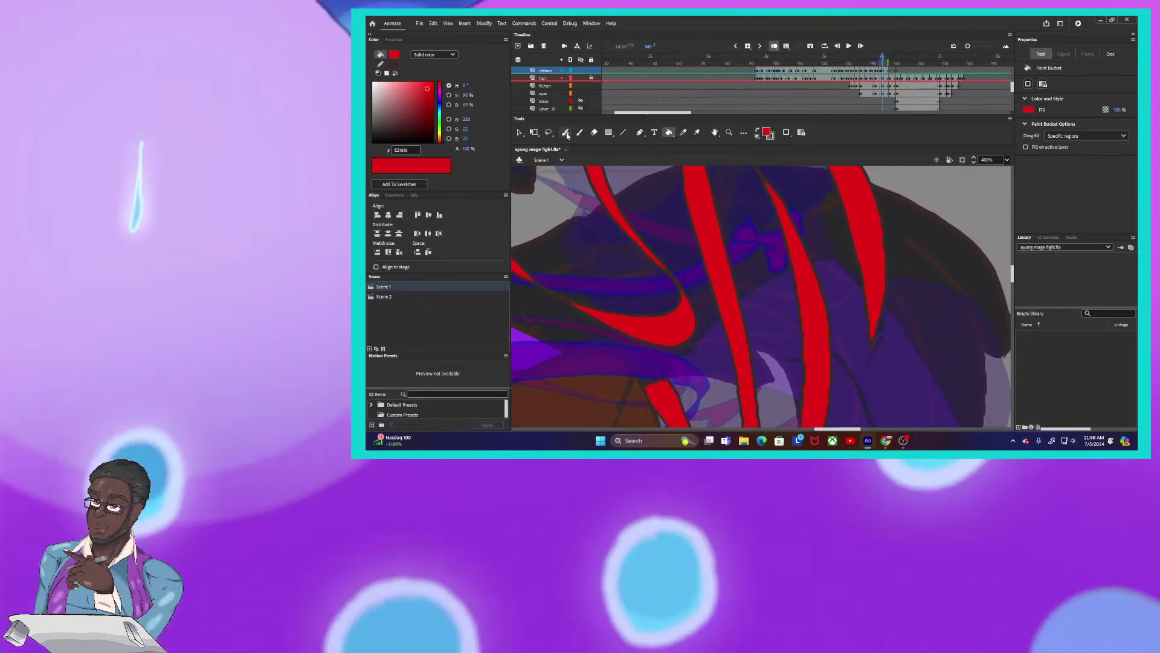
pyautogui.click(594, 131)
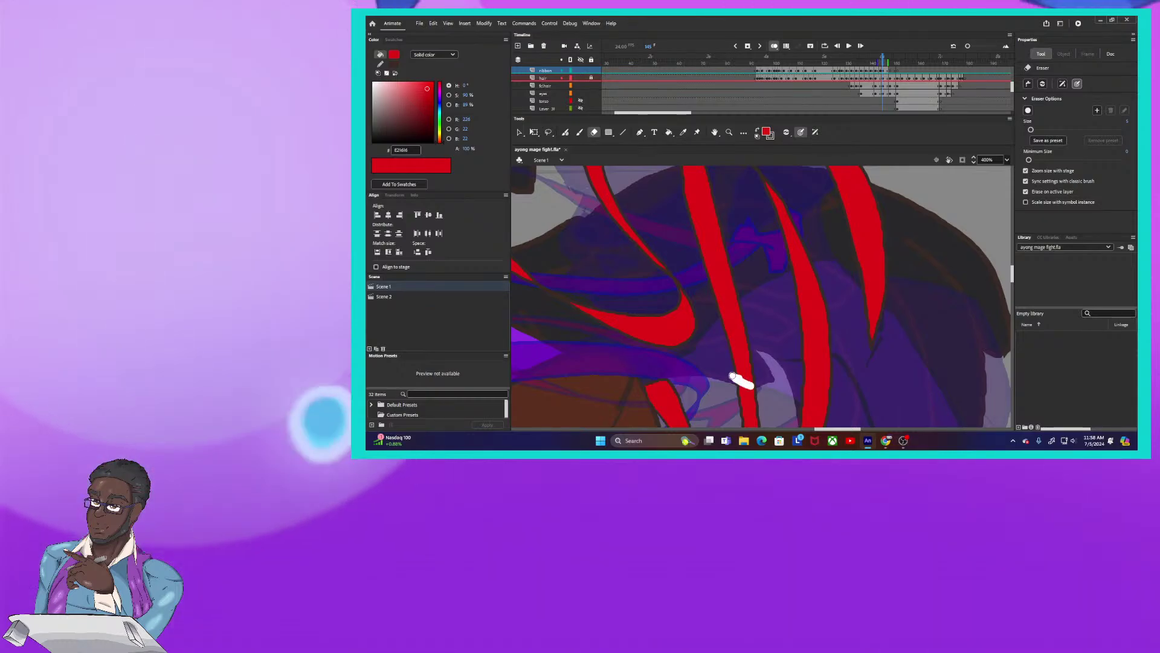
pyautogui.moveTo(732, 375)
pyautogui.mouseDown()
pyautogui.moveTo(745, 376)
pyautogui.moveTo(740, 365)
pyautogui.moveTo(733, 375)
pyautogui.moveTo(738, 326)
pyautogui.moveTo(732, 375)
pyautogui.moveTo(731, 281)
pyautogui.moveTo(732, 375)
pyautogui.mouseUp()
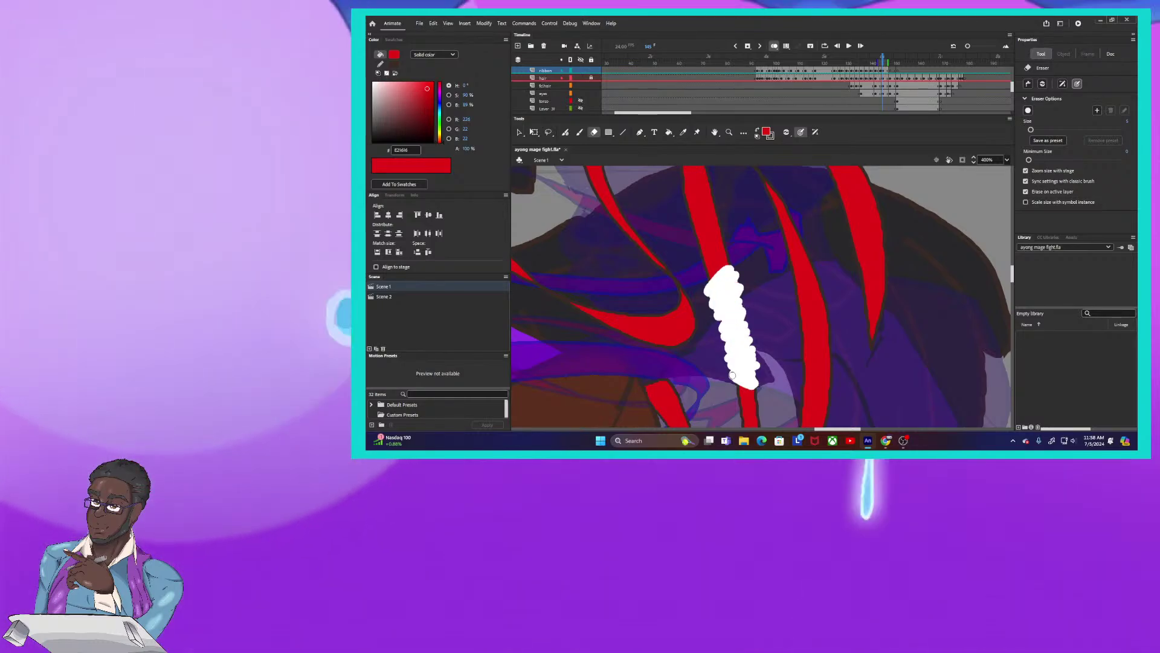
pyautogui.moveTo(734, 266)
pyautogui.mouseDown()
pyautogui.moveTo(721, 230)
pyautogui.moveTo(697, 243)
pyautogui.moveTo(695, 313)
pyautogui.moveTo(695, 240)
pyautogui.moveTo(706, 234)
pyautogui.moveTo(676, 244)
pyautogui.moveTo(718, 267)
pyautogui.moveTo(687, 283)
pyautogui.mouseUp()
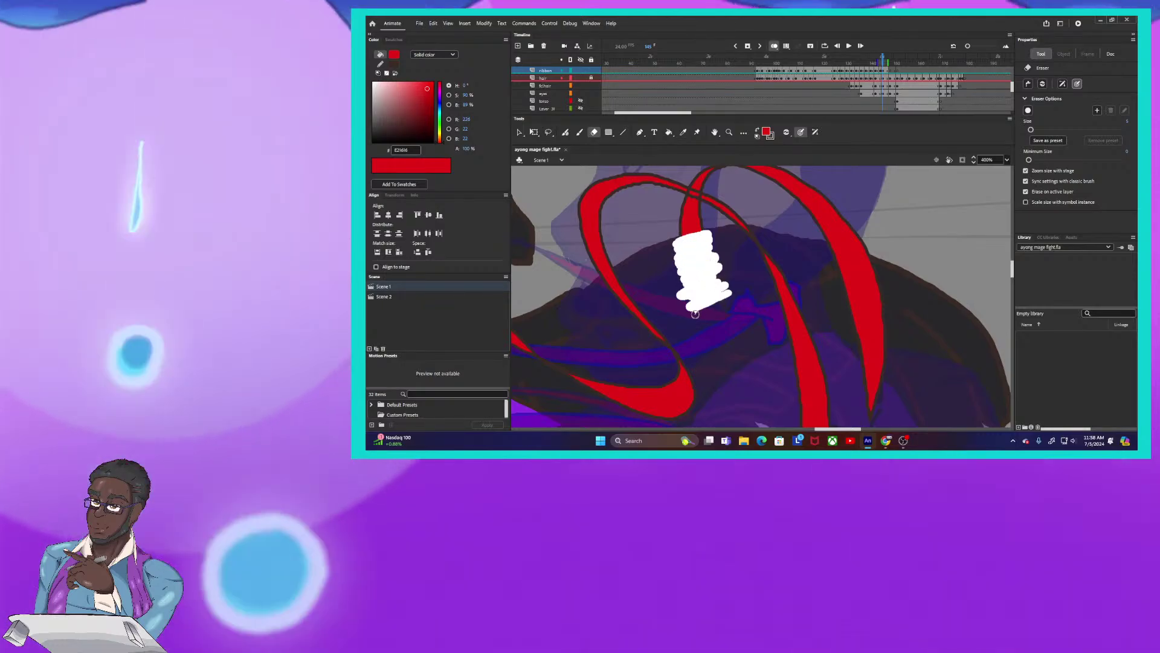
# Erase the tapered lower end of the ribbon's outer strand where it passes behind the ponytail
pyautogui.moveTo(784, 253)
pyautogui.mouseDown()
pyautogui.moveTo(698, 231)
pyautogui.moveTo(746, 225)
pyautogui.moveTo(793, 265)
pyautogui.mouseUp()
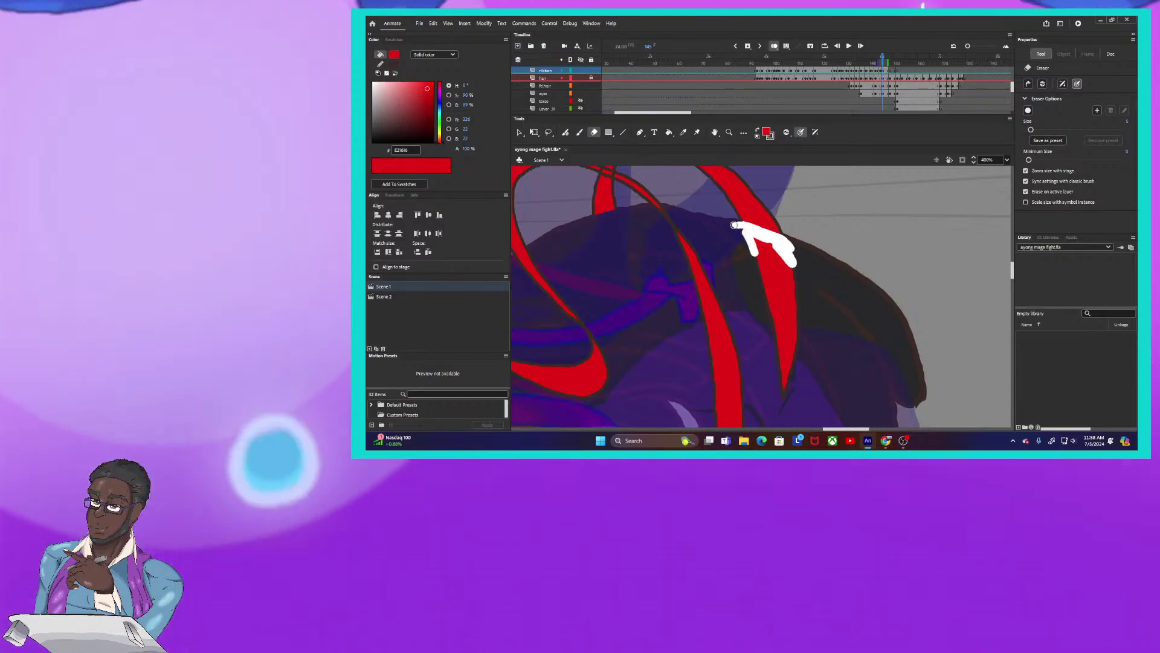
pyautogui.moveTo(782, 377)
pyautogui.mouseDown()
pyautogui.moveTo(782, 399)
pyautogui.moveTo(747, 242)
pyautogui.moveTo(781, 256)
pyautogui.moveTo(798, 303)
pyautogui.moveTo(790, 279)
pyautogui.moveTo(785, 363)
pyautogui.moveTo(784, 343)
pyautogui.mouseUp()
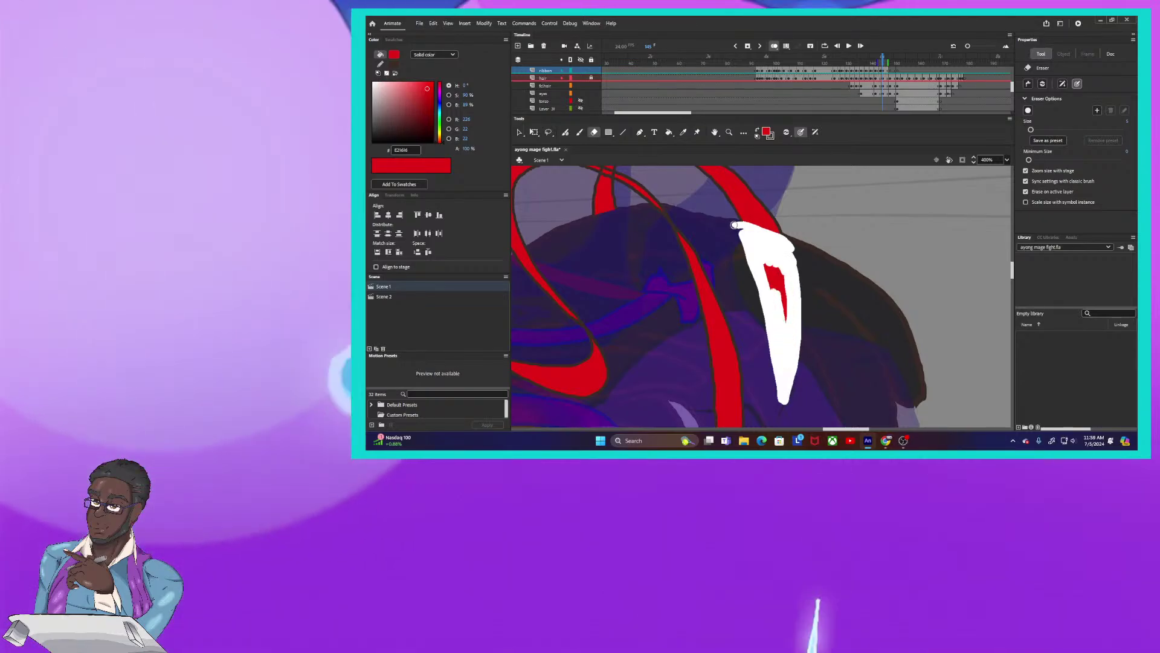
pyautogui.moveTo(776, 271); pyautogui.dragTo(789, 327)
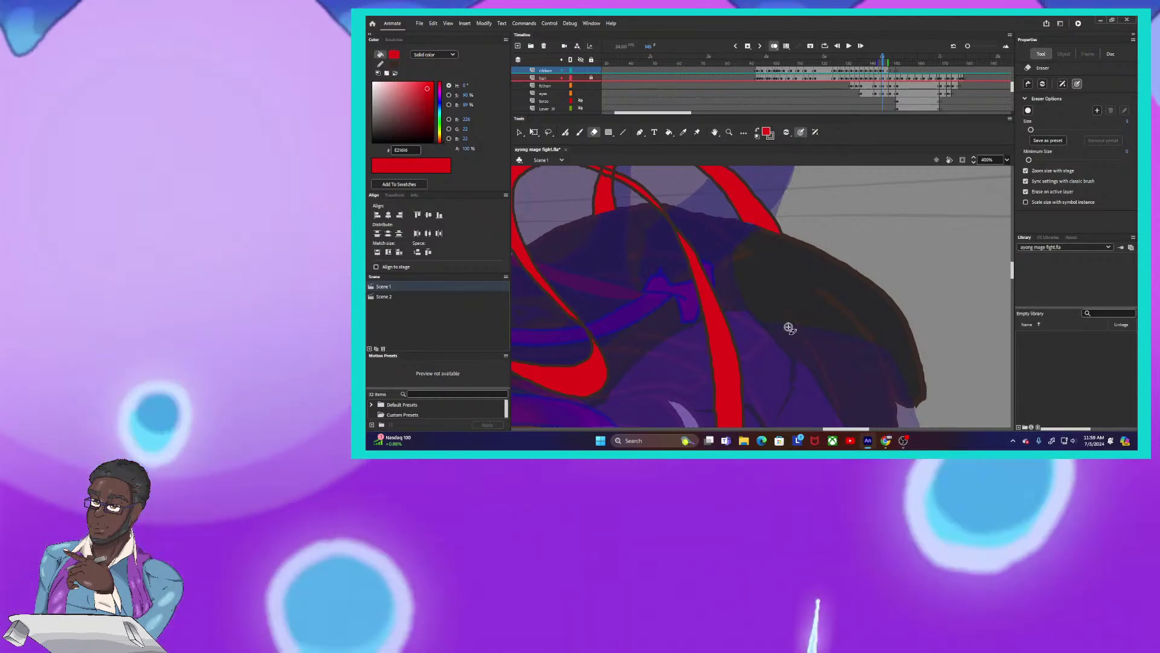
pyautogui.moveTo(581, 210); pyautogui.dragTo(651, 313)
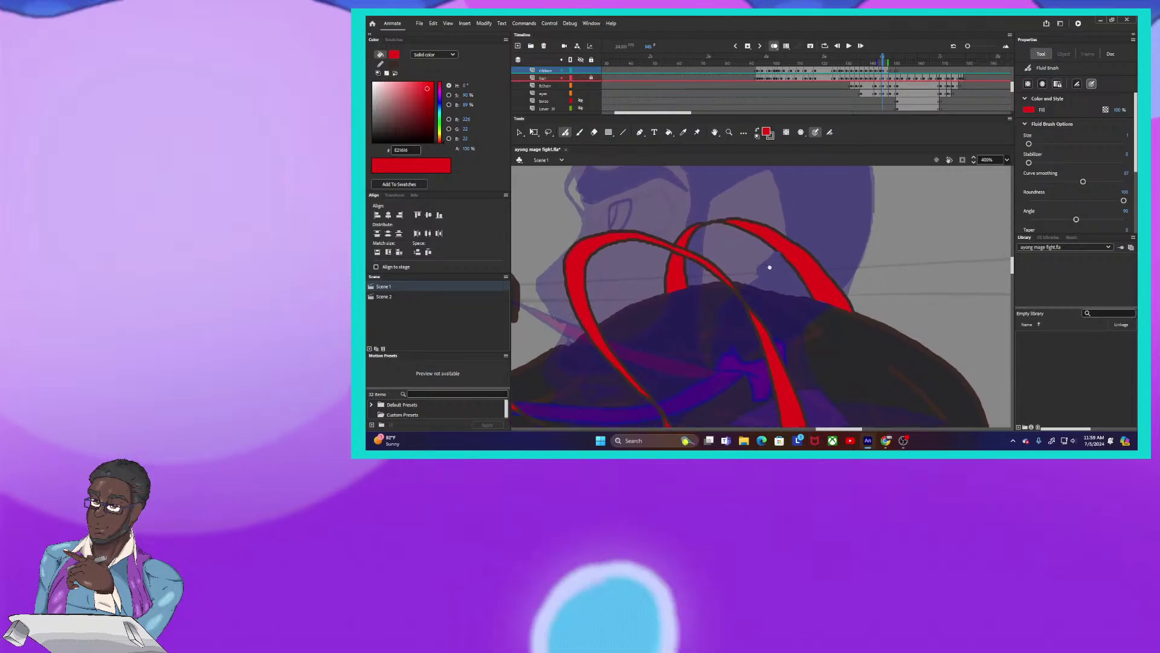
pyautogui.scroll(-5, 767, 264)
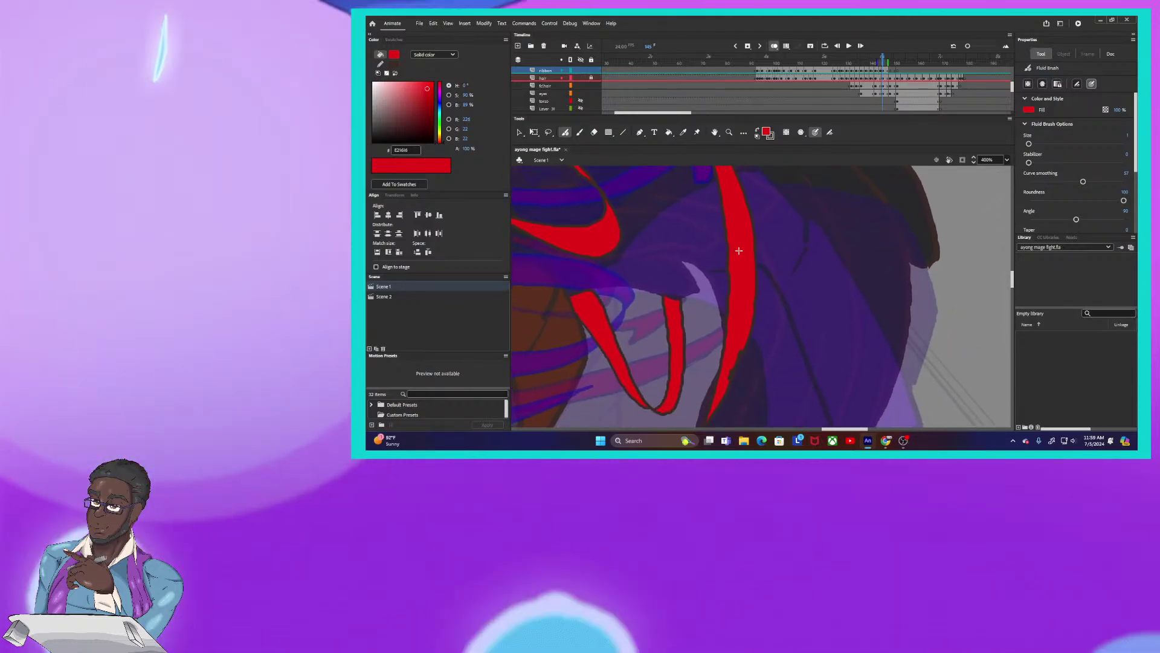
pyautogui.scroll(-2, 739, 250)
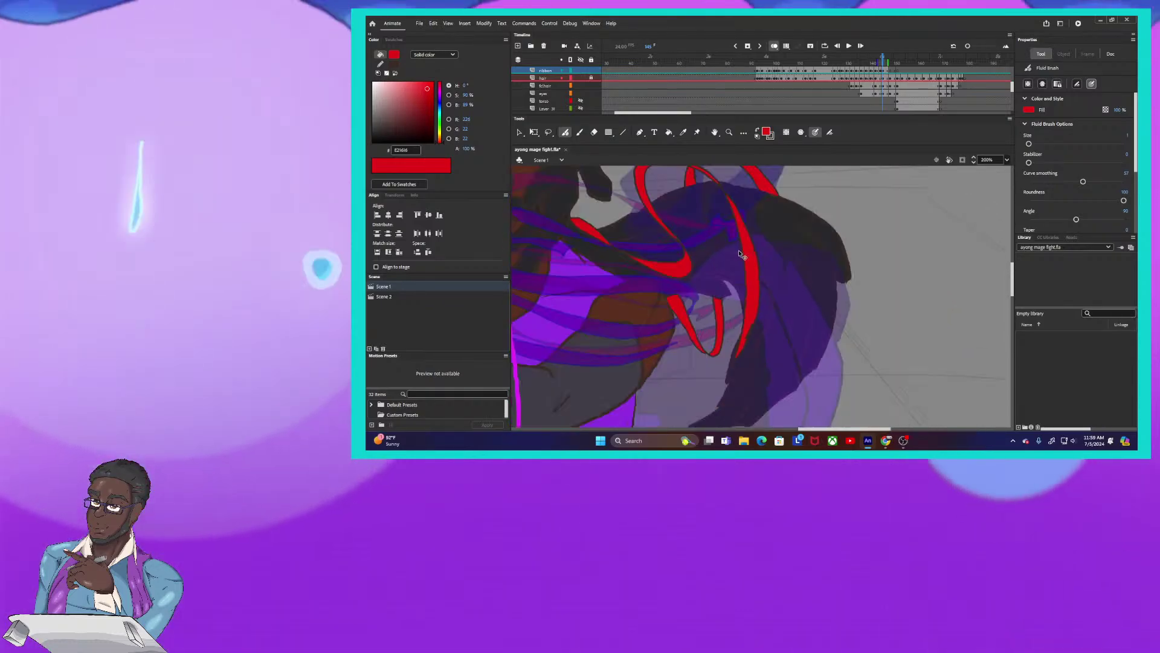
pyautogui.scroll(-1, 742, 254)
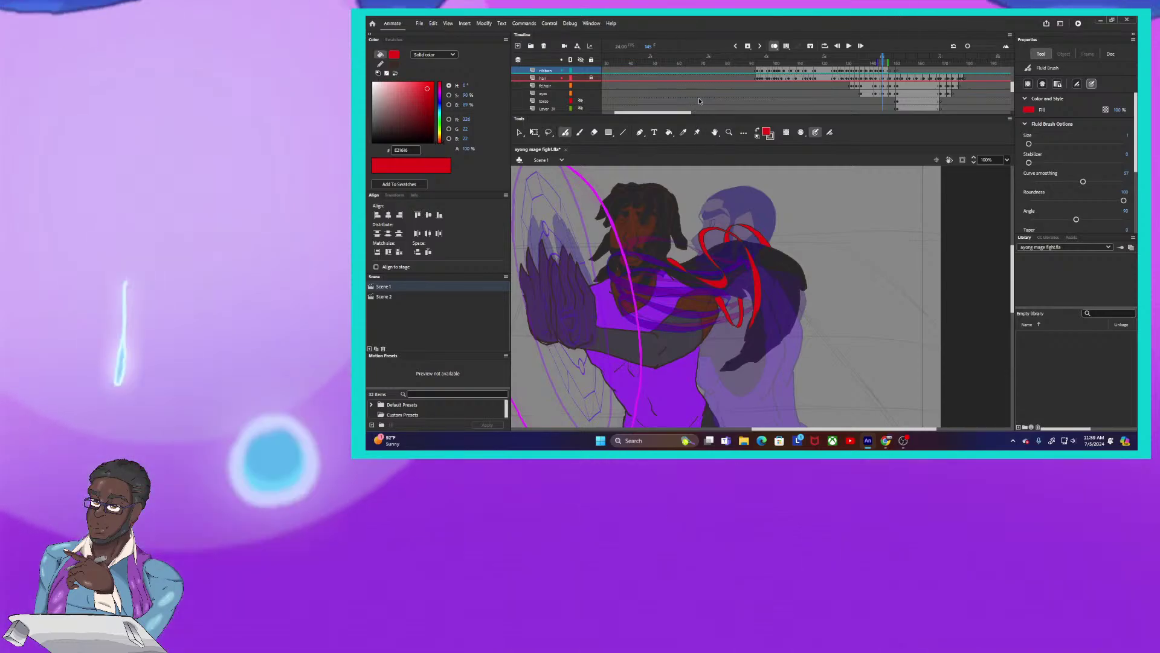
# Step back and forth through the ribbon frames, from the back view to the front-facing pose, to examine the ribbon's motion
pyautogui.moveTo(883, 61)
pyautogui.mouseDown()
pyautogui.moveTo(869, 61)
pyautogui.moveTo(883, 61)
pyautogui.mouseUp()
pyautogui.press('.')
pyautogui.press('.')
pyautogui.press('.')
pyautogui.press('.')
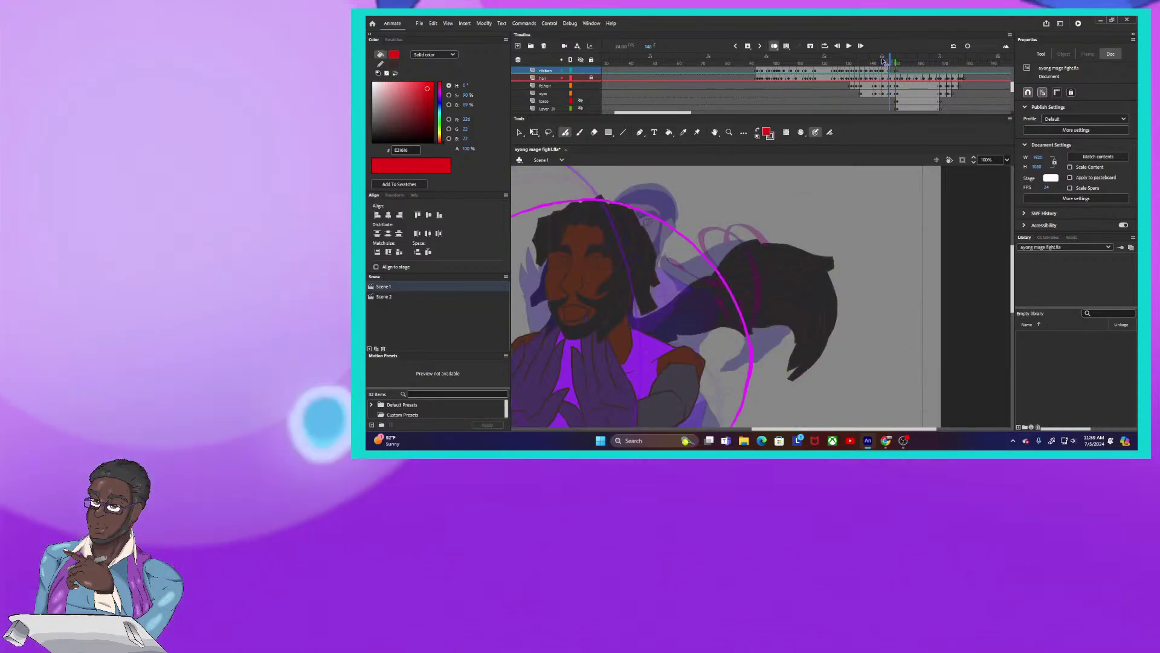
pyautogui.press(',')
pyautogui.press(',')
pyautogui.press(',')
pyautogui.press(',')
pyautogui.press(',')
pyautogui.press(',')
pyautogui.press(',')
pyautogui.press(',')
pyautogui.press(',')
pyautogui.press(',')
pyautogui.press(',')
pyautogui.press(',')
pyautogui.press(',')
pyautogui.press(',')
pyautogui.press(',')
pyautogui.press(',')
pyautogui.press(',')
pyautogui.press(',')
pyautogui.press(',')
pyautogui.press(',')
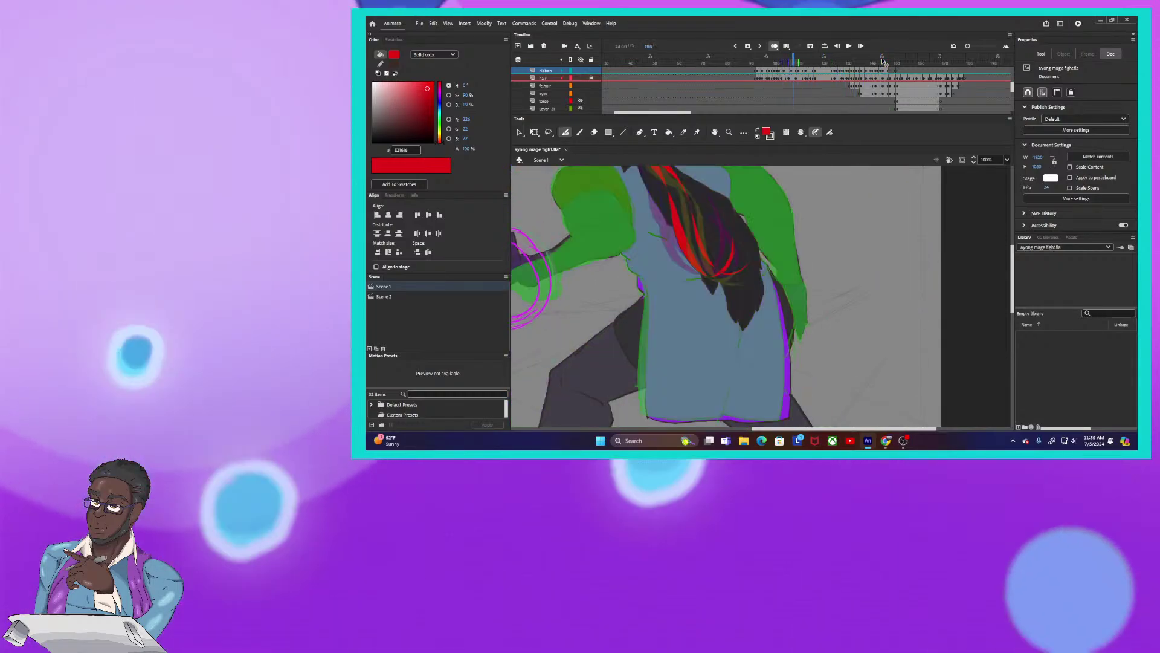
pyautogui.press(',')
pyautogui.press(',')
pyautogui.press(',')
pyautogui.press(',')
pyautogui.press(',')
pyautogui.press('.')
pyautogui.press('.')
pyautogui.press('.')
pyautogui.press('.')
pyautogui.press('.')
pyautogui.press('.')
pyautogui.press('.')
pyautogui.press('.')
pyautogui.press('.')
pyautogui.press('.')
pyautogui.press('.')
pyautogui.press('.')
pyautogui.press('.')
pyautogui.press('.')
pyautogui.press('.')
pyautogui.press('.')
pyautogui.press('.')
pyautogui.press('.')
pyautogui.press('.')
pyautogui.press('.')
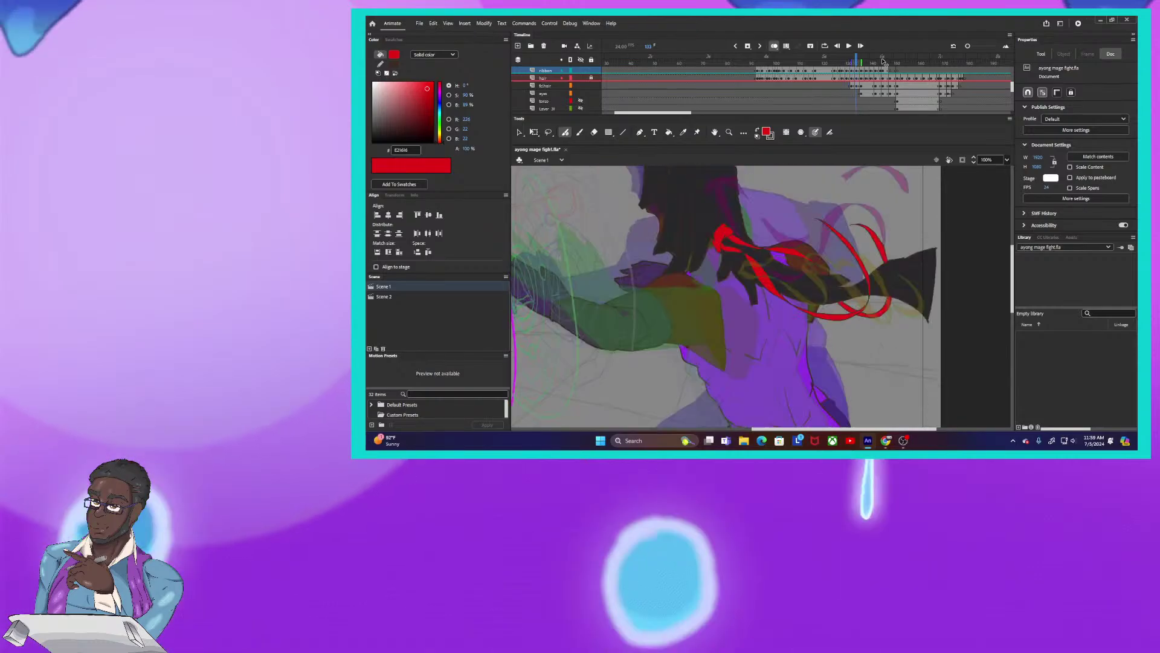
pyautogui.press('.')
pyautogui.press('.')
pyautogui.press('.')
pyautogui.press('.')
pyautogui.press('.')
pyautogui.press('.')
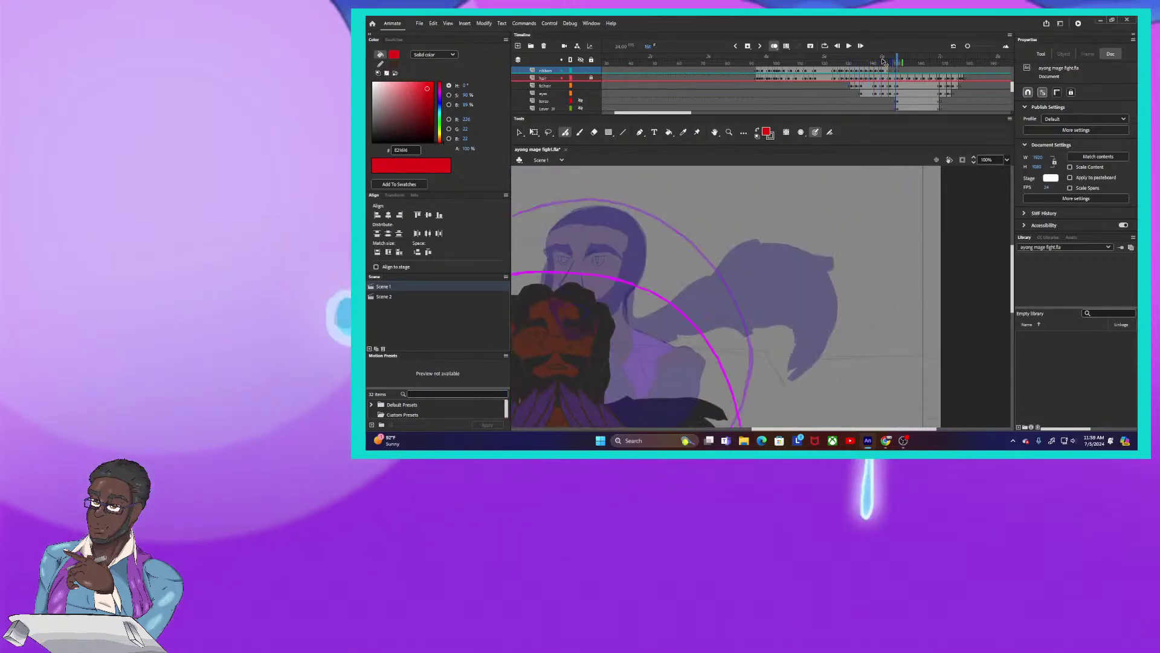
# Insert a blank keyframe on the ribbon layer in the frame just after the finished raised-hands ribbon drawing
pyautogui.press(',')
pyautogui.press(',')
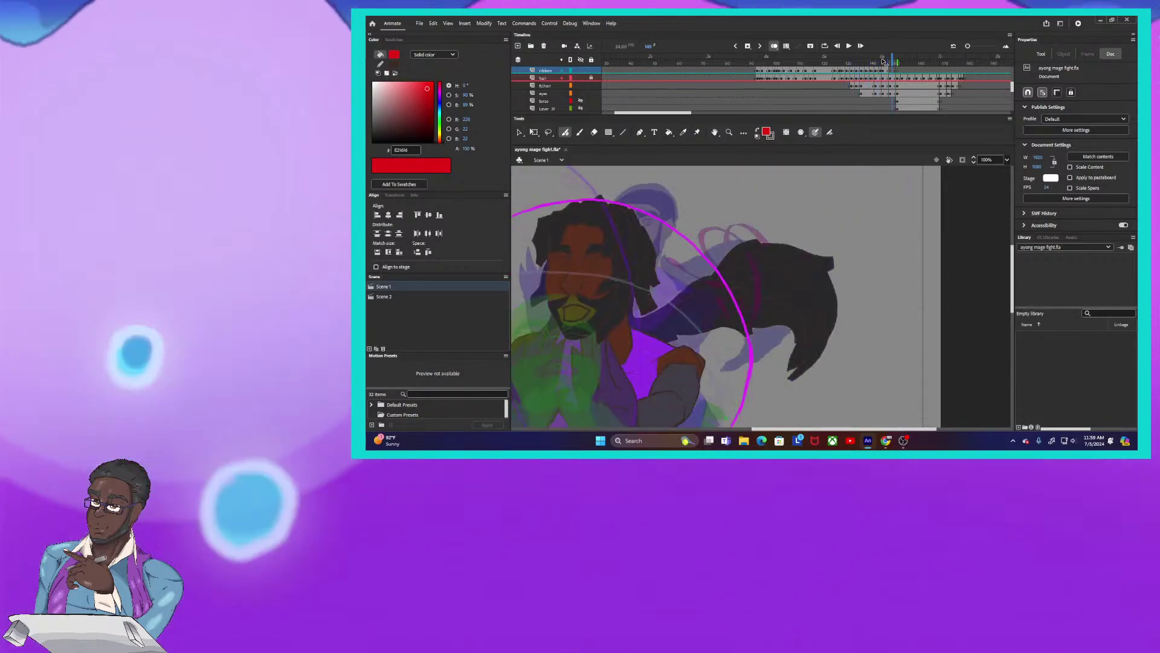
pyautogui.press(',')
pyautogui.press(',')
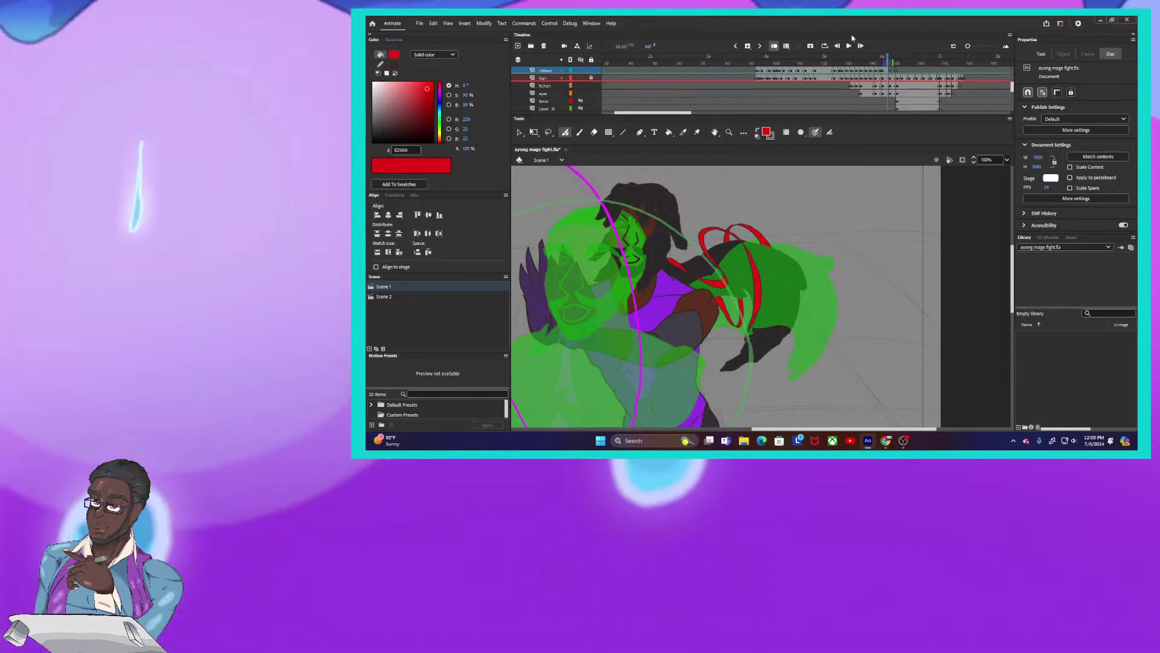
pyautogui.click(747, 48)
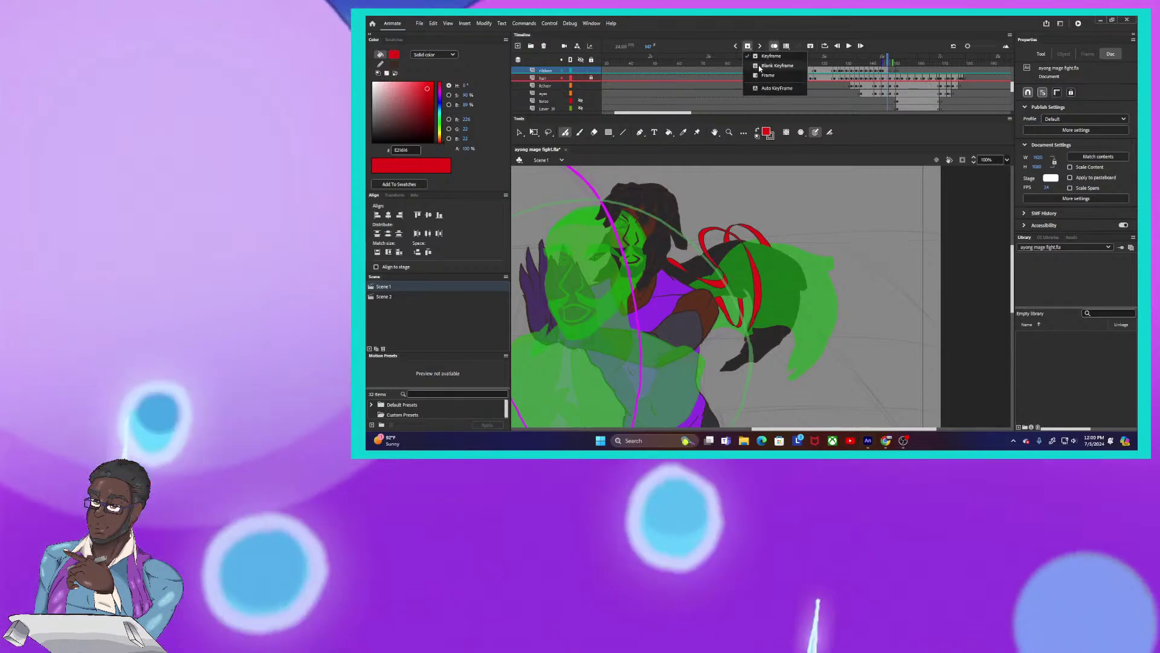
pyautogui.click(759, 71)
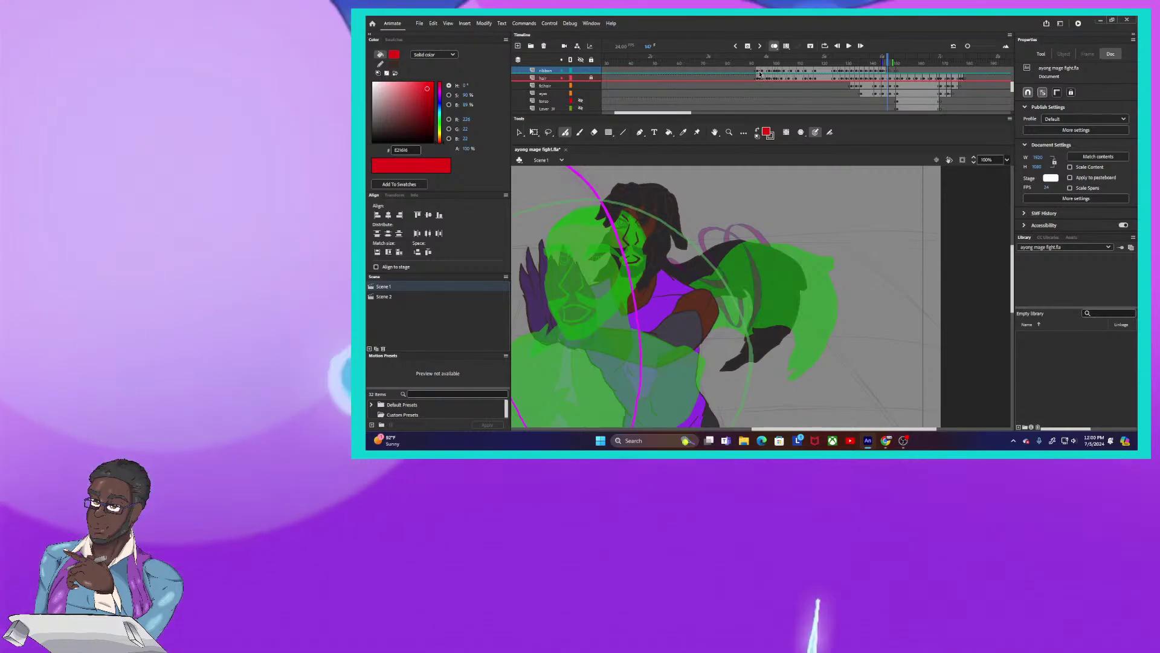
# Set the Fluid Brush fill to dark brown and turn off onion skinning
pyautogui.click(766, 132)
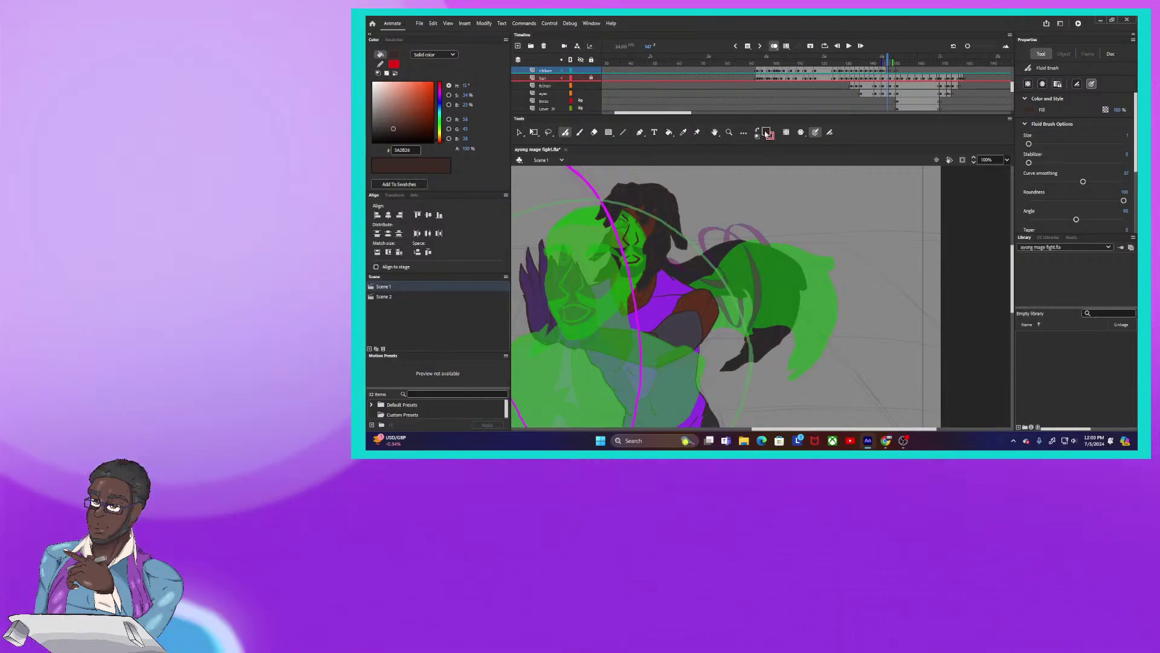
pyautogui.click(775, 46)
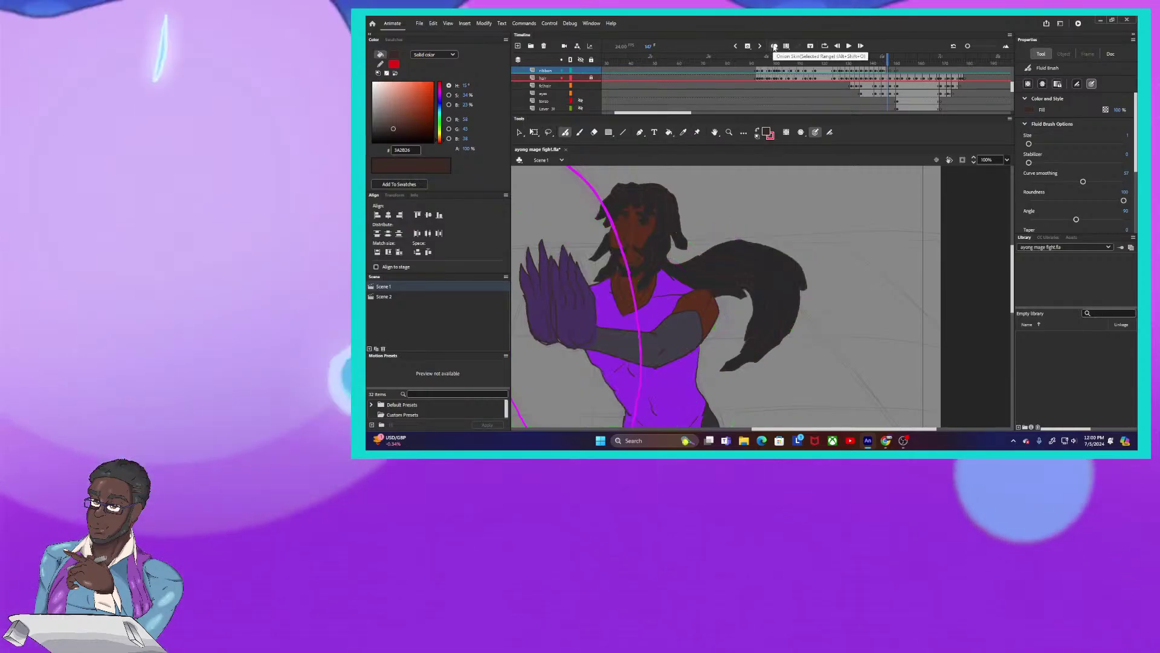
# Turn on onion skinning and outline the ribbon's main strands sweeping over the ponytail, reworking the lower edge of the inner loop
pyautogui.click(774, 46)
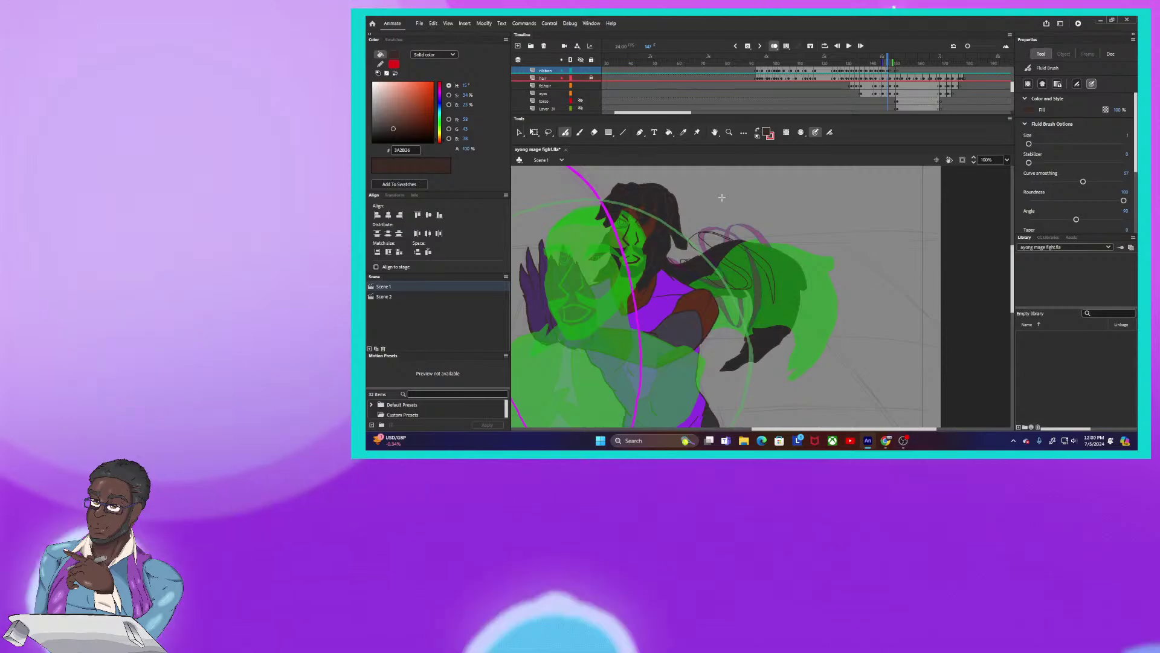
pyautogui.hotkey('ctrl', 'z')
pyautogui.hotkey('ctrl', 'z')
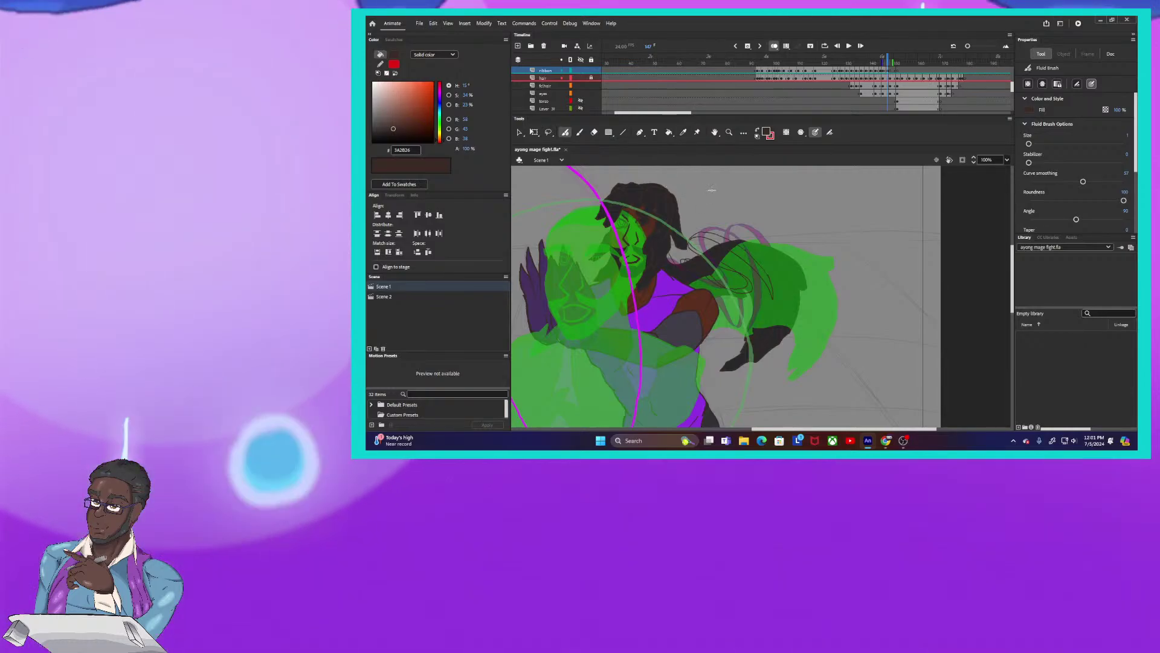
pyautogui.hotkey('ctrl', '=')
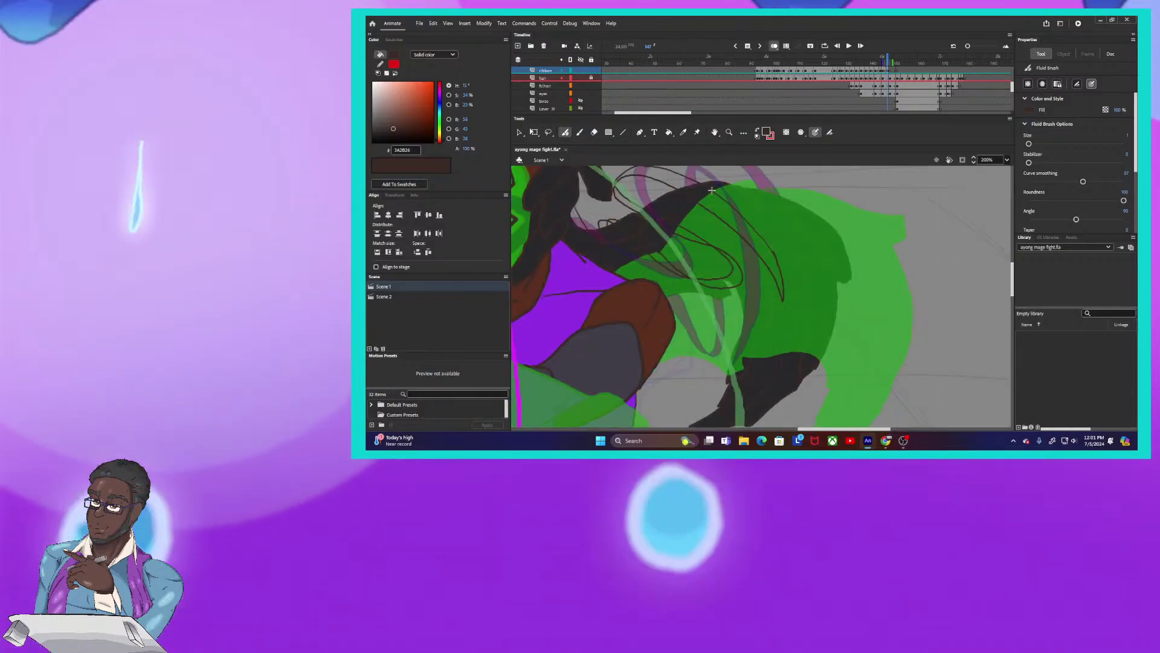
pyautogui.moveTo(662, 173); pyautogui.dragTo(634, 244)
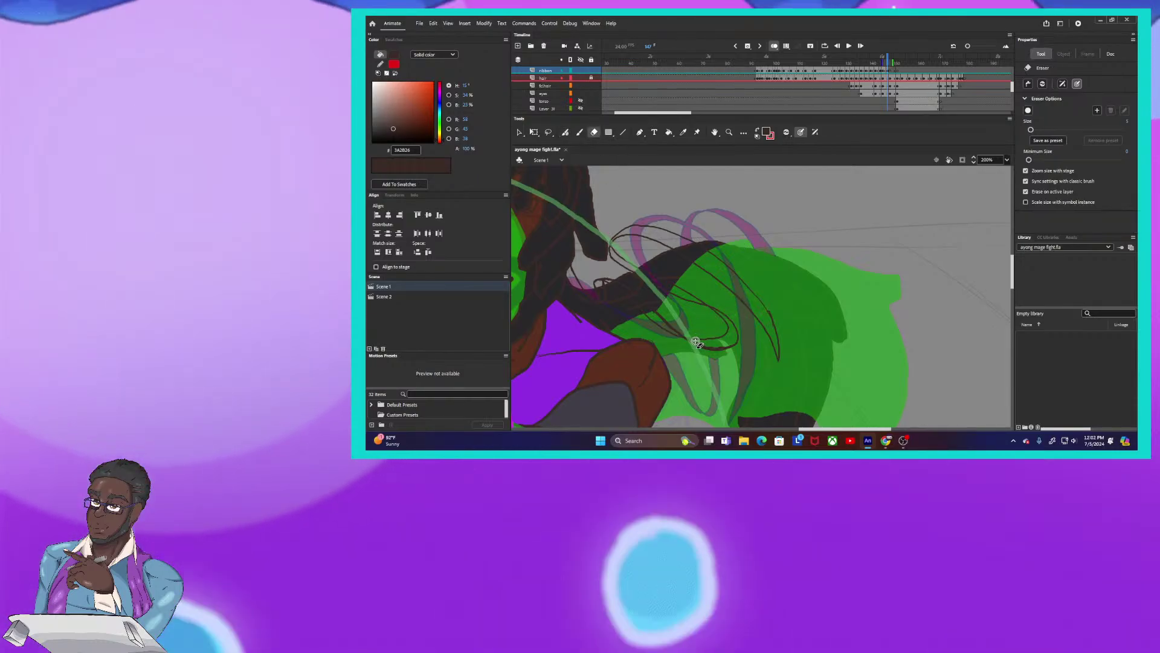
pyautogui.moveTo(695, 342); pyautogui.dragTo(722, 347)
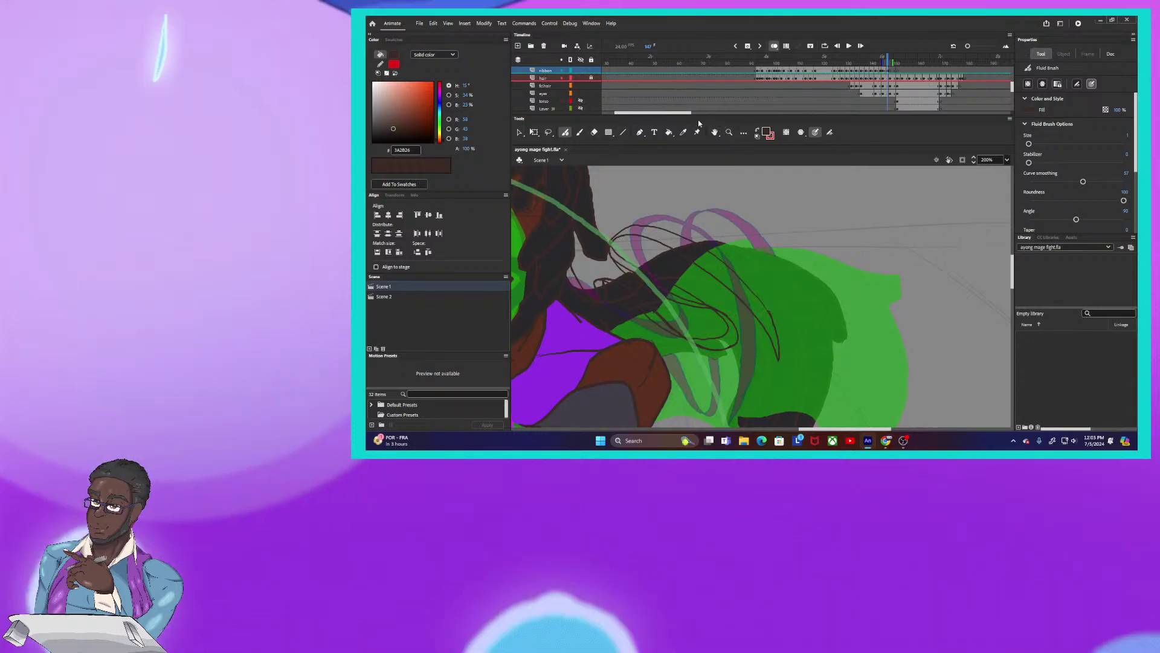
# Fill the outlined ribbon strands across the ponytail, from the knot to the outer tapered strand, with red
pyautogui.click(669, 132)
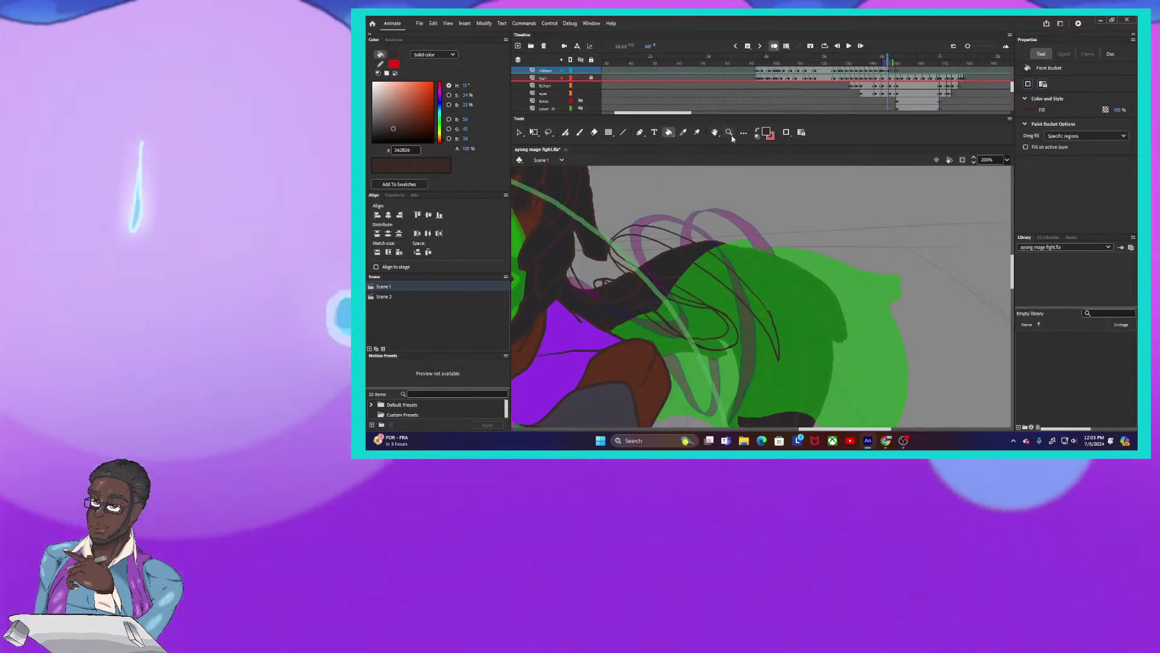
pyautogui.click(758, 131)
pyautogui.click(670, 301)
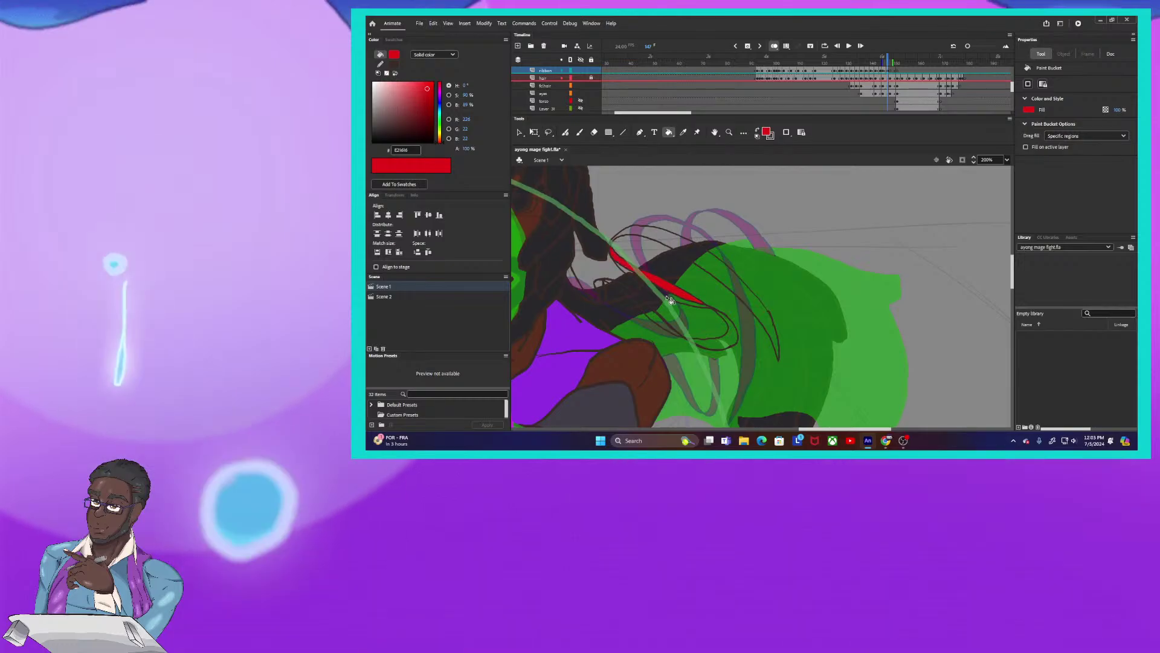
pyautogui.click(599, 289)
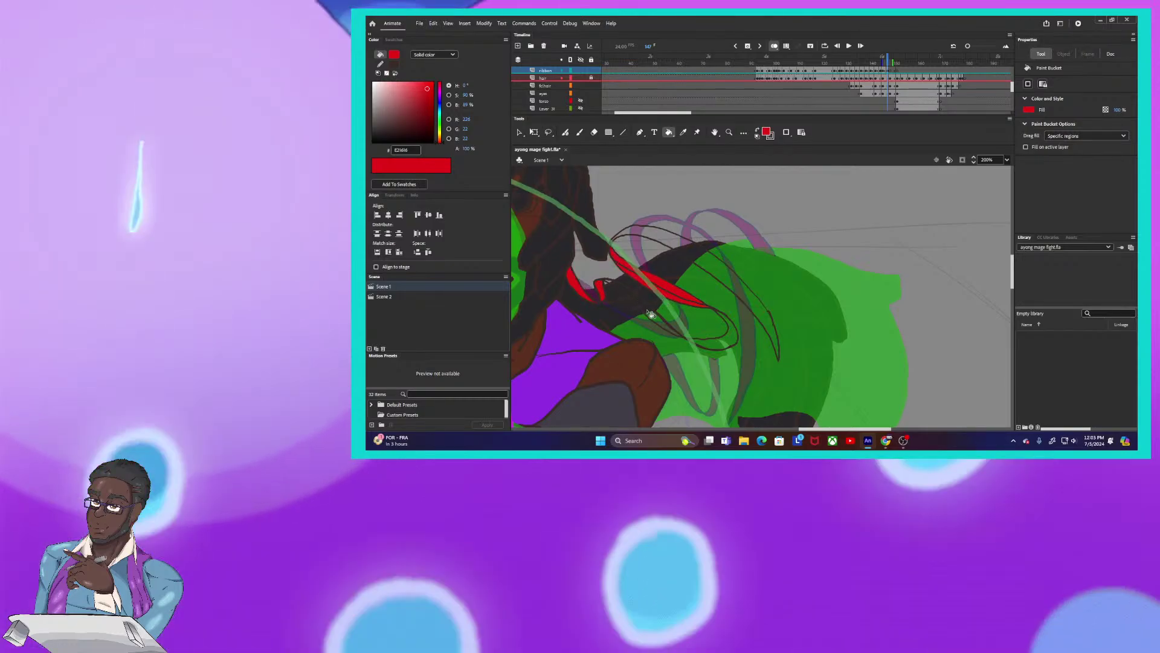
pyautogui.click(717, 347)
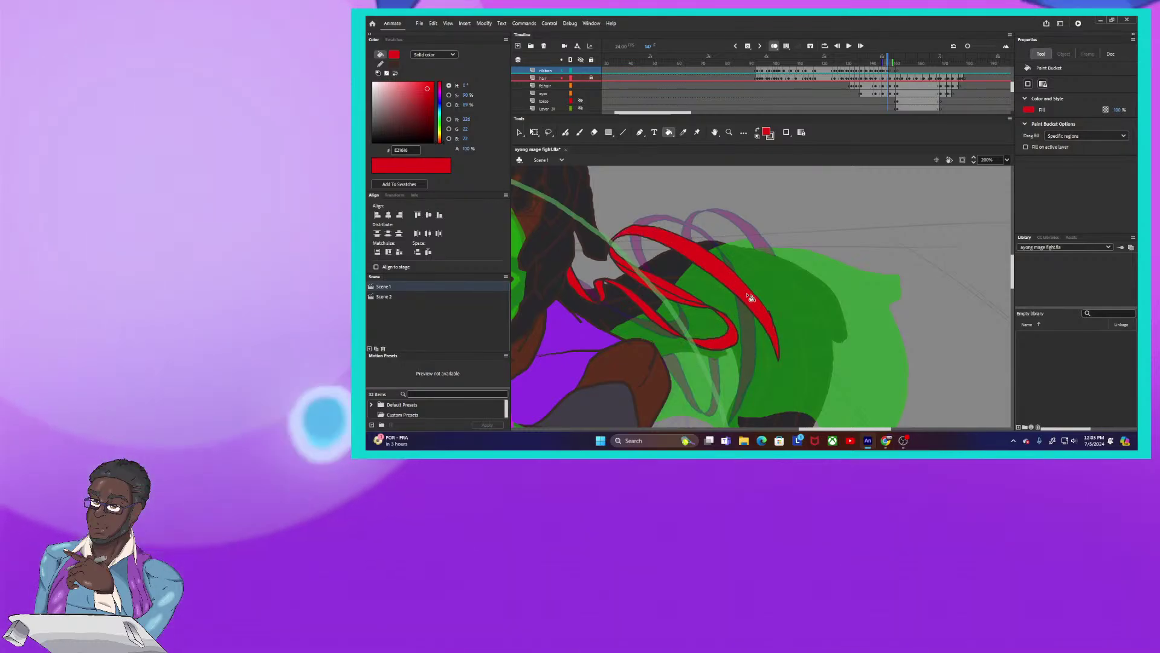
# Outline a small hanging ribbon loop in dark brown beneath the inner strand, beside the shoulder, and fill it with red
pyautogui.click(567, 133)
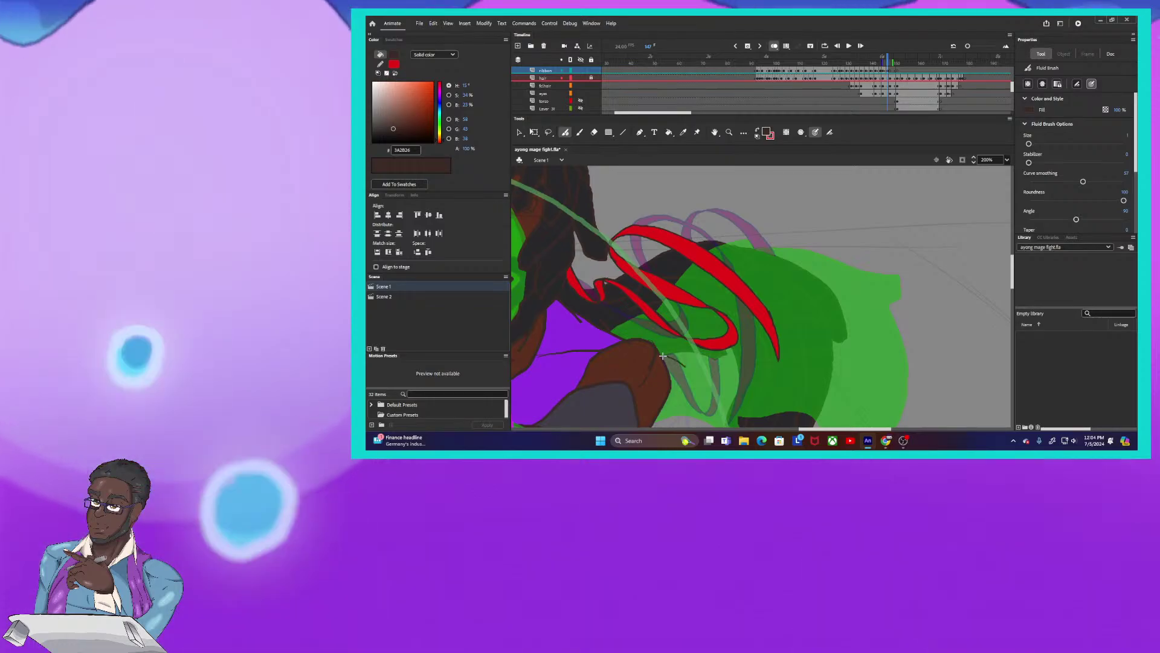
pyautogui.moveTo(700, 380)
pyautogui.mouseDown()
pyautogui.moveTo(716, 399)
pyautogui.moveTo(721, 390)
pyautogui.mouseUp()
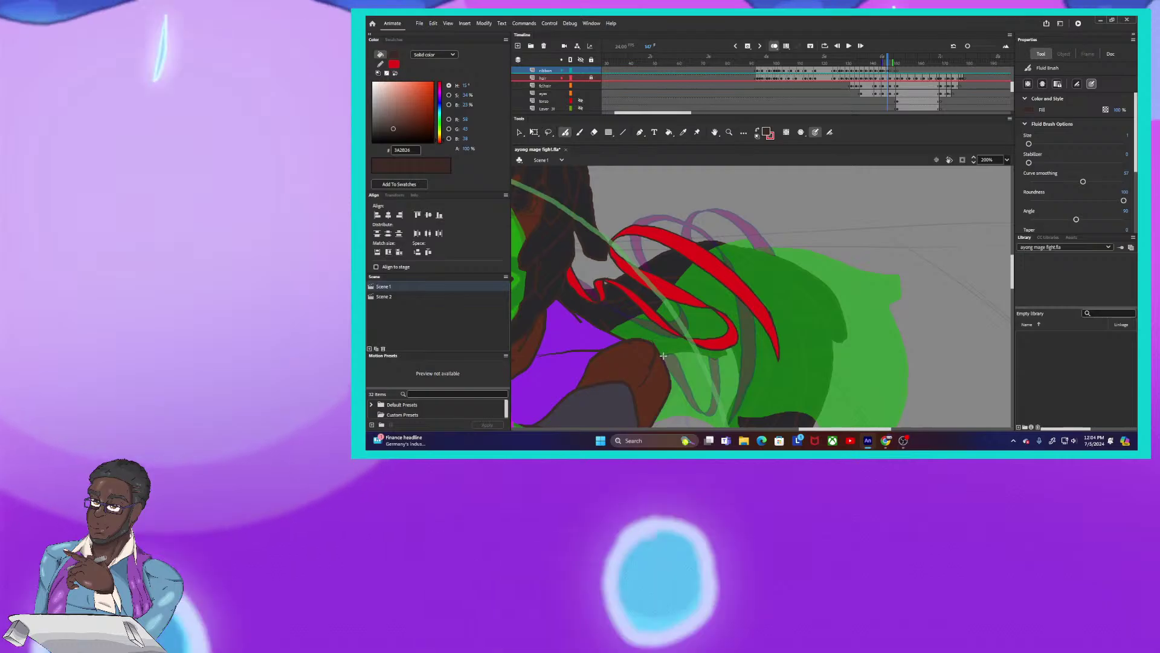
pyautogui.moveTo(663, 354); pyautogui.dragTo(720, 398)
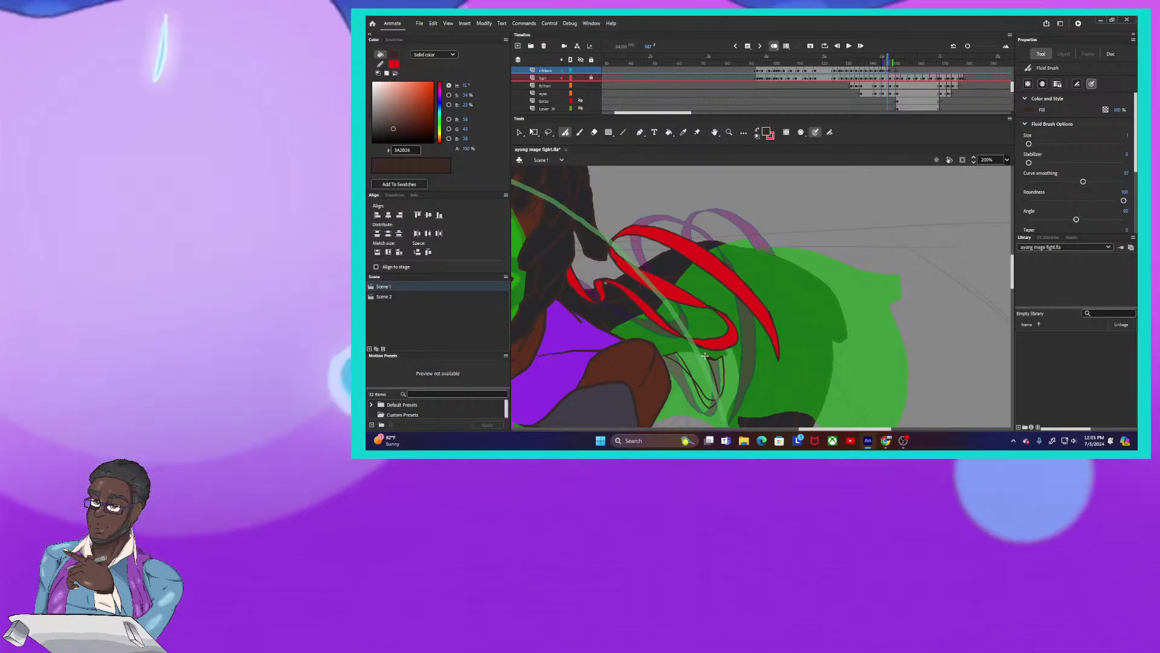
pyautogui.click(758, 130)
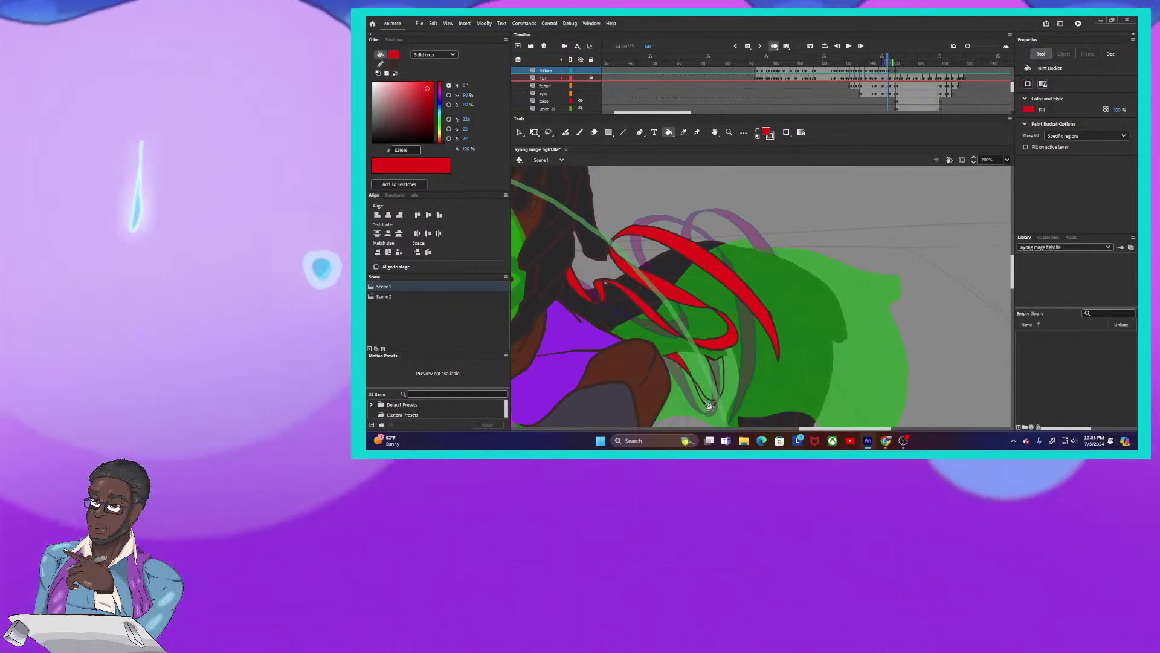
pyautogui.click(709, 404)
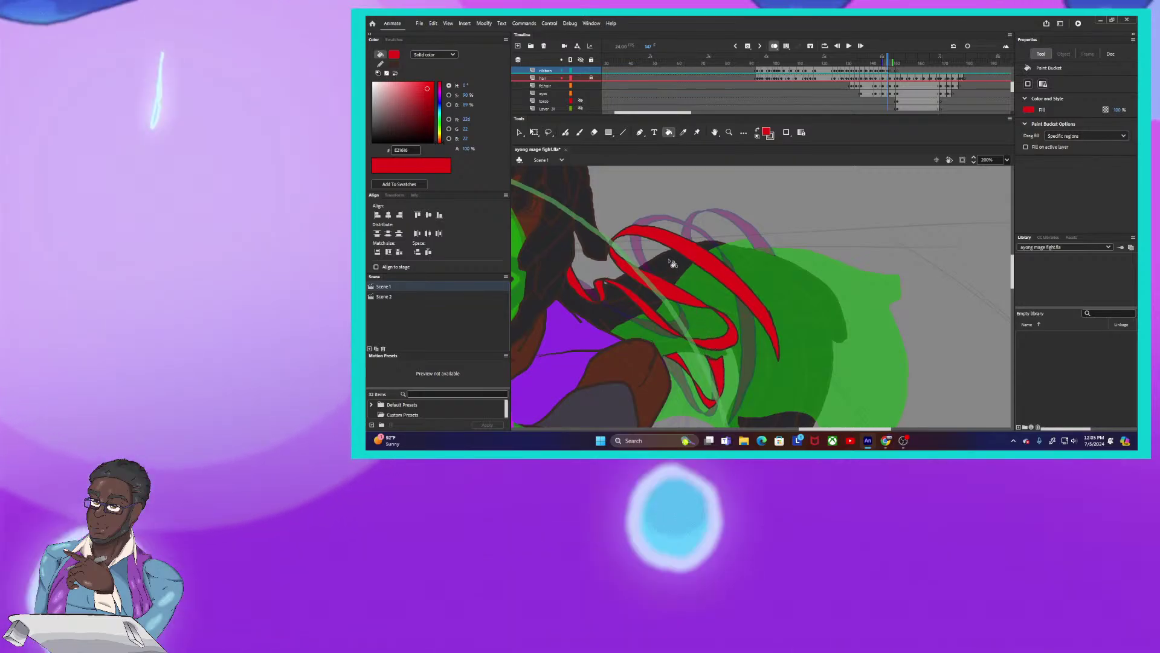
# Outline a thin ribbon loop in dark brown arching above the outer strand over the ponytail and fill it with red
pyautogui.press('b')
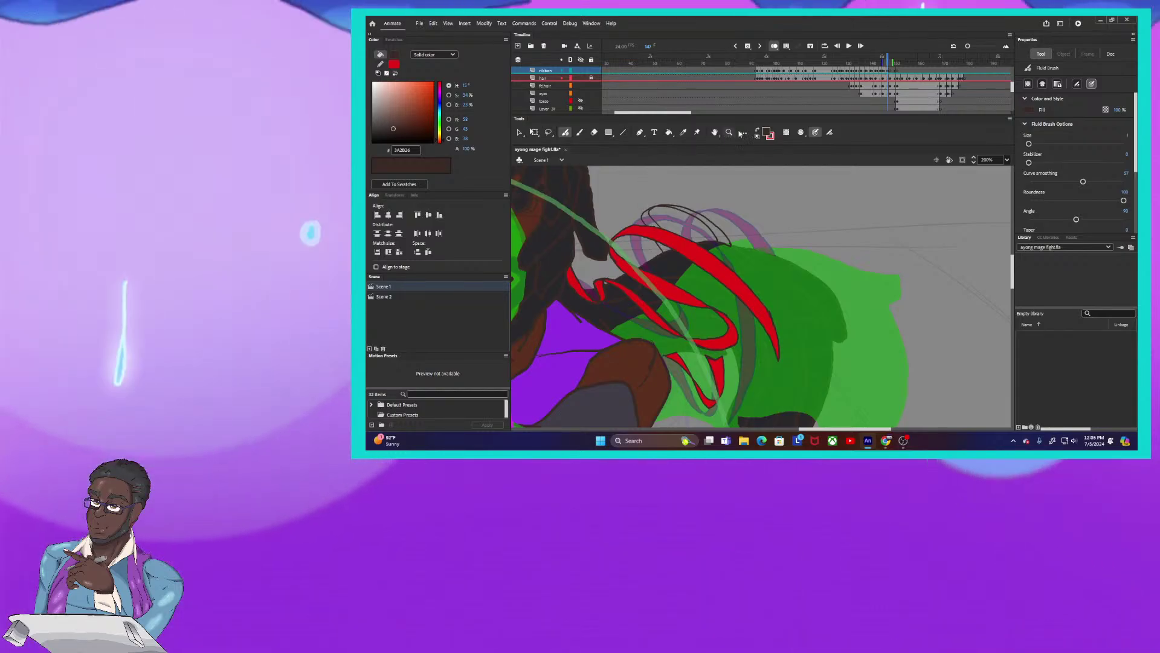
pyautogui.click(758, 129)
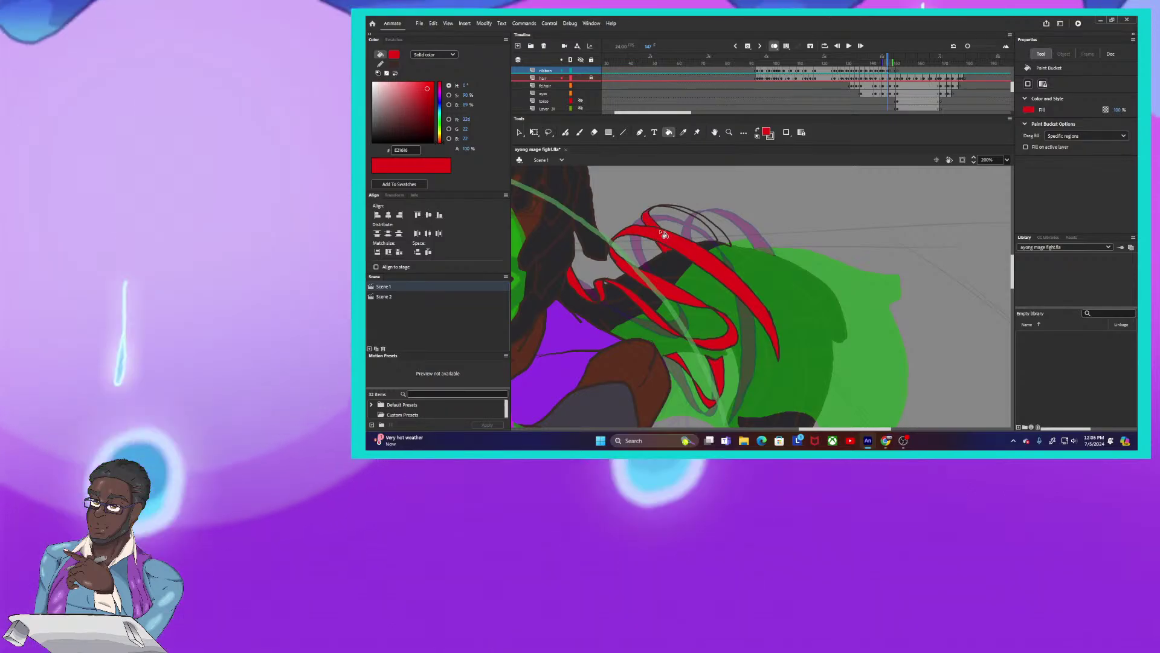
pyautogui.click(722, 237)
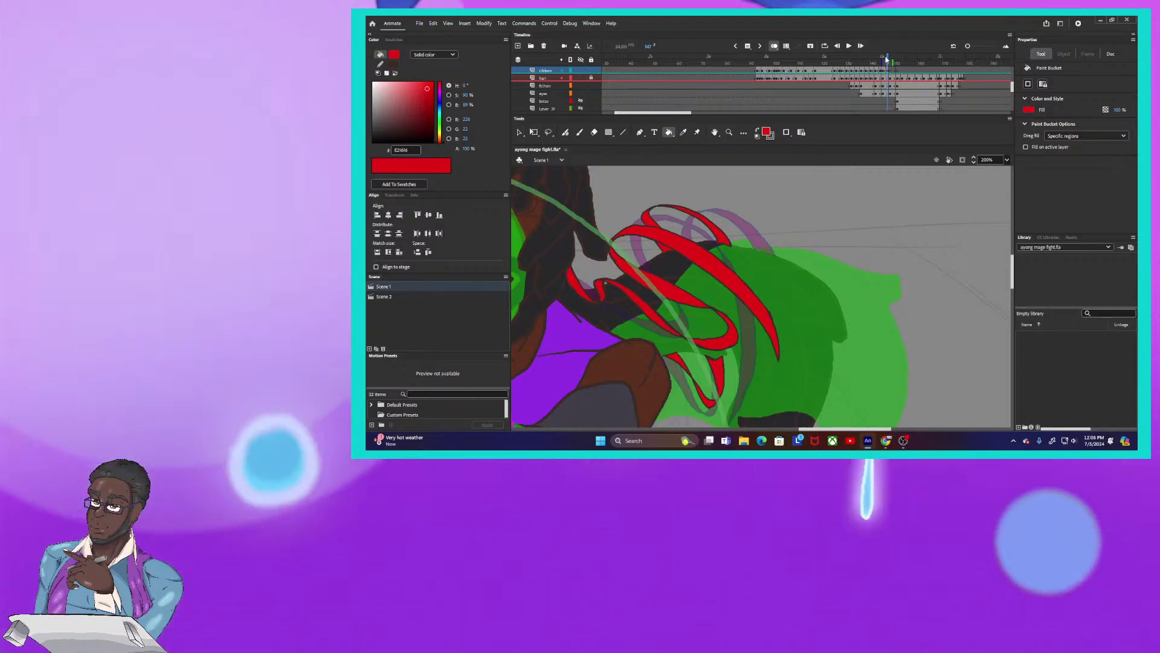
# Step back and forth through the preceding and following frames to examine how the new ribbon drawing continues the motion
pyautogui.press(',')
pyautogui.press(',')
pyautogui.press(',')
pyautogui.press(',')
pyautogui.press(',')
pyautogui.press(',')
pyautogui.press(',')
pyautogui.press('.')
pyautogui.press('.')
pyautogui.press('.')
pyautogui.press('.')
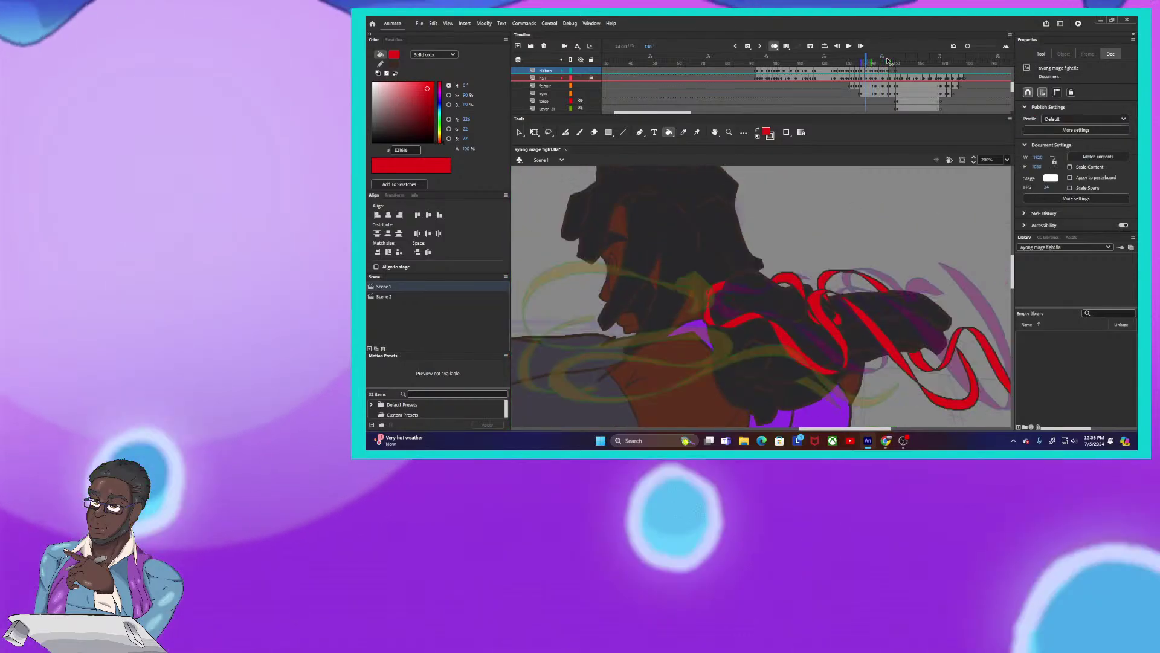
pyautogui.press('.')
pyautogui.press('.')
pyautogui.press('.')
pyautogui.press('.')
pyautogui.press('.')
pyautogui.press('.')
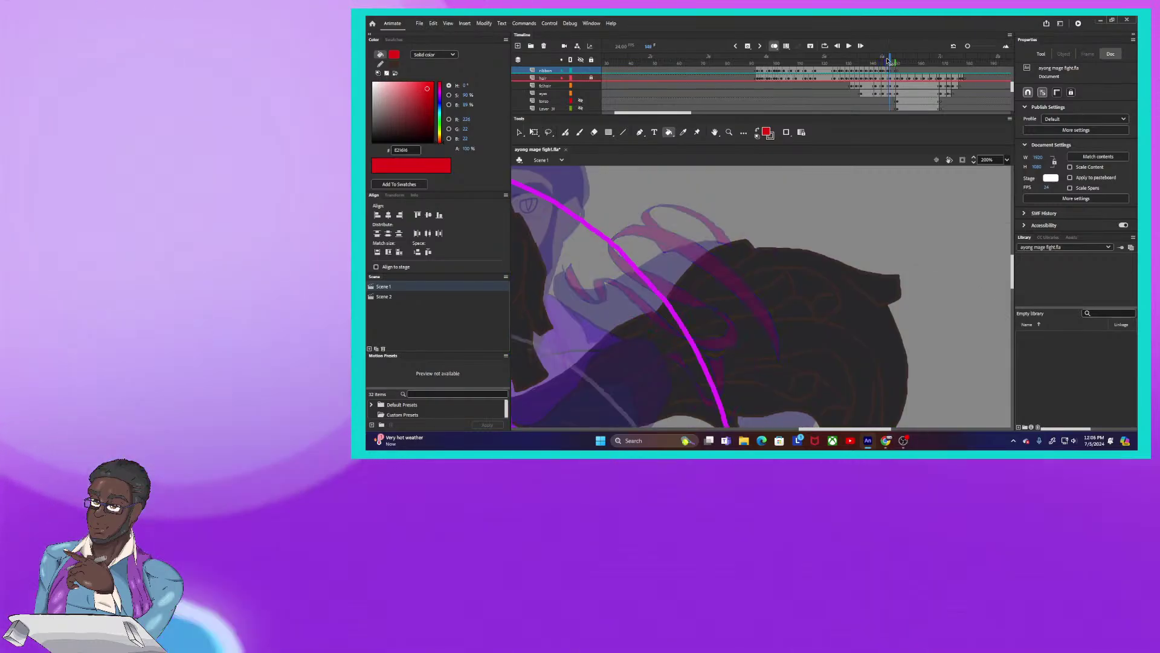
pyautogui.press(',')
pyautogui.press(',')
pyautogui.press('.')
pyautogui.press('.')
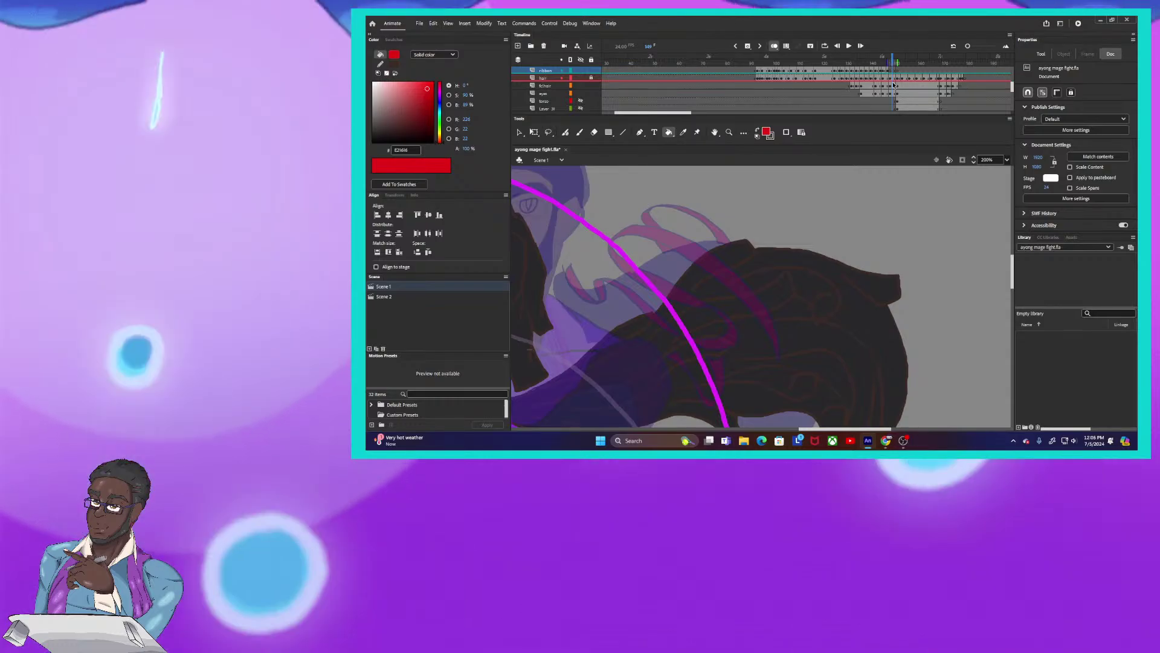
# Play the ribbon animation in a loop without onion skinning from the back-view pose, and scrub through the turn to examine the motion
pyautogui.hotkey('ctrl', '-')
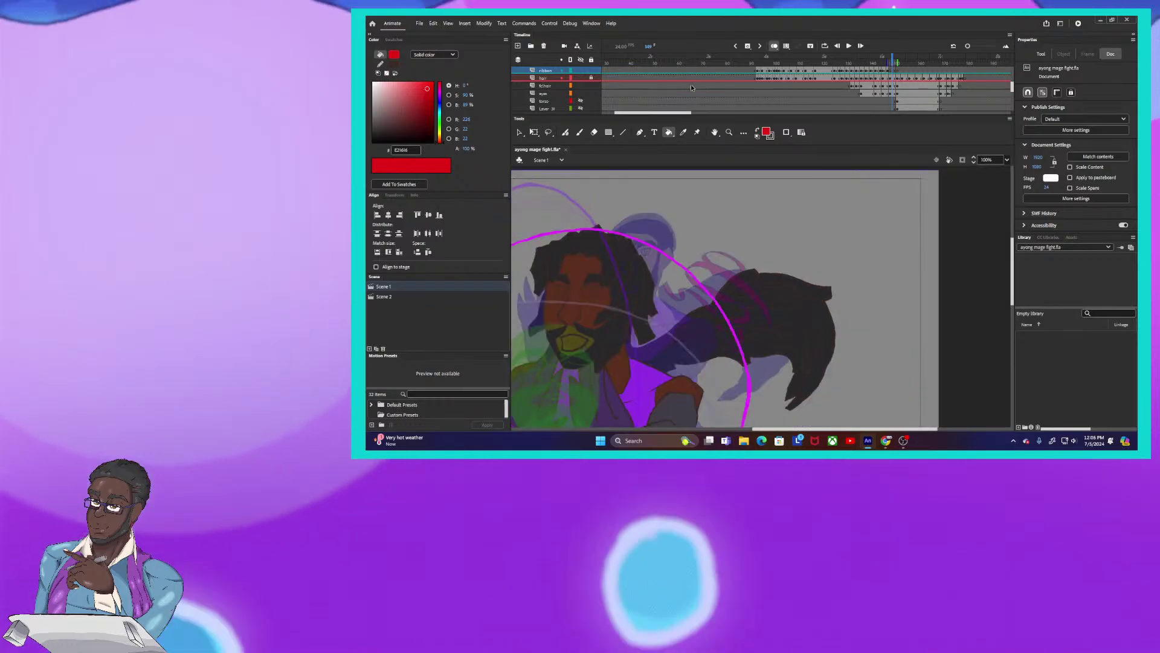
pyautogui.moveTo(893, 63); pyautogui.dragTo(850, 80)
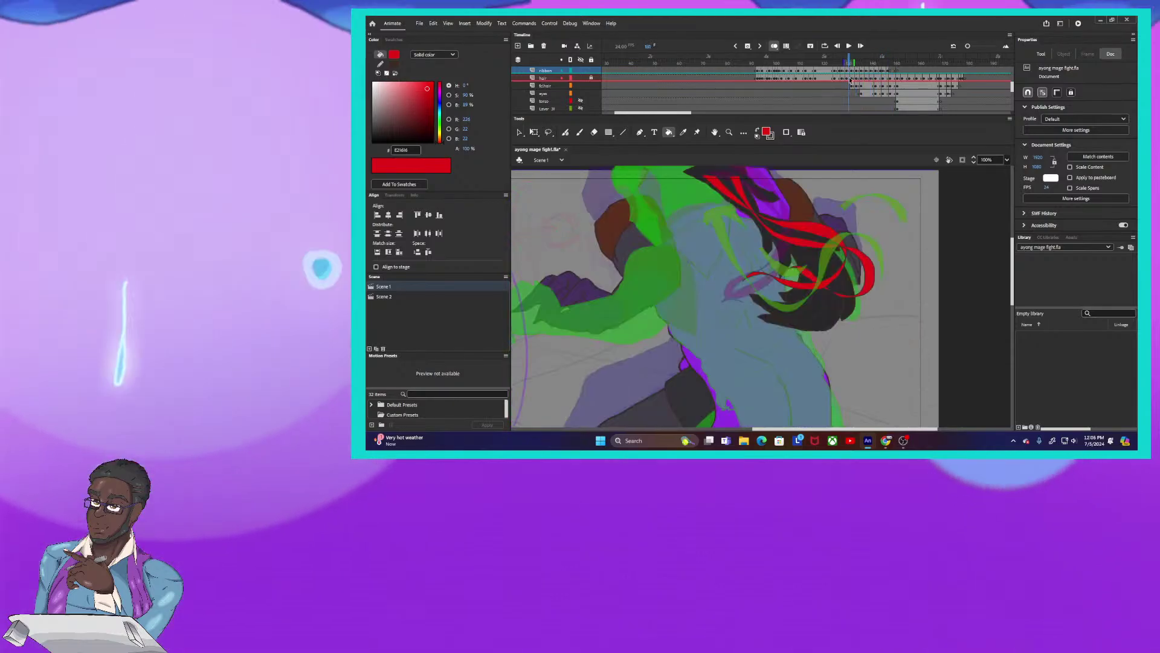
pyautogui.hotkey('ctrl', '-')
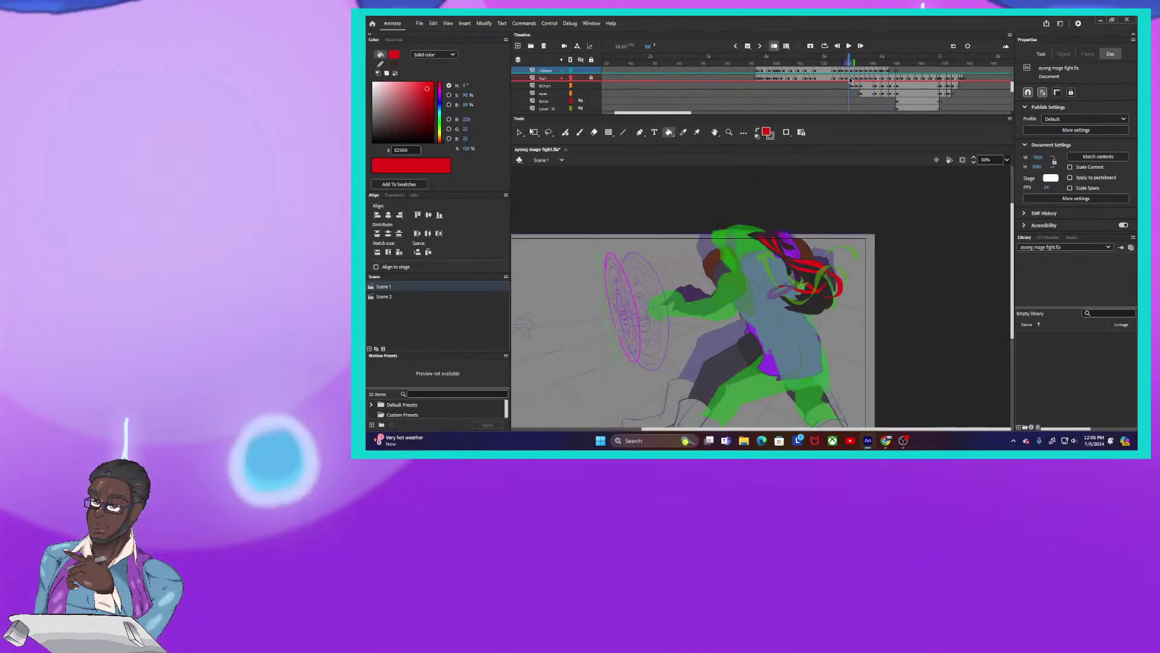
pyautogui.press('Return')
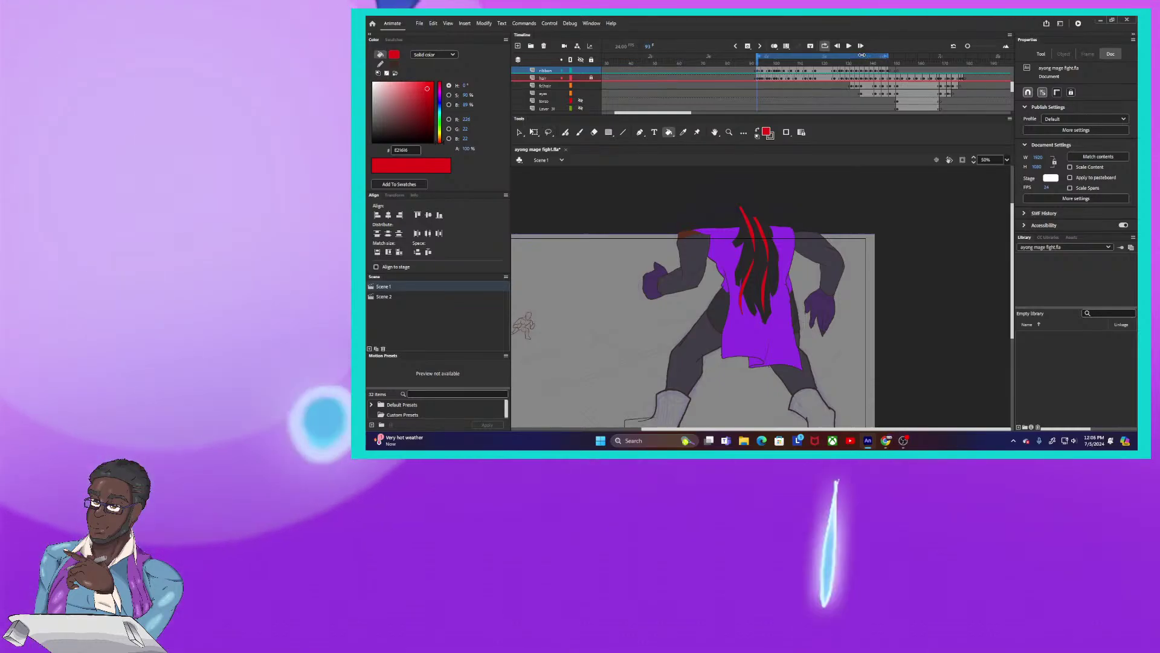
pyautogui.click(849, 46)
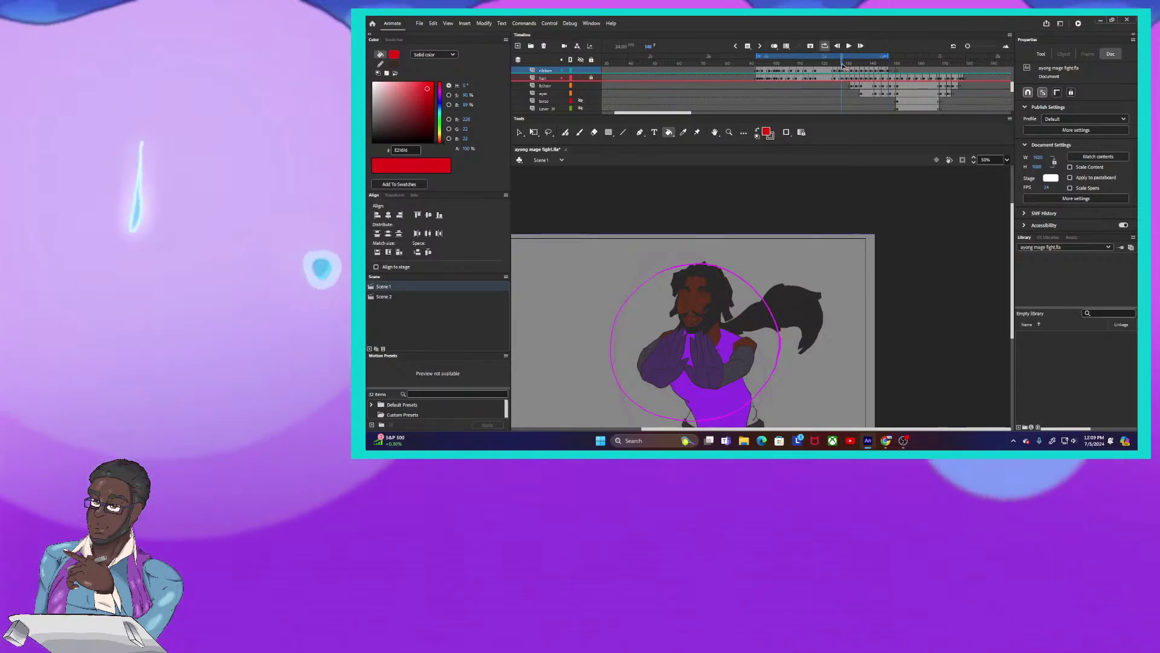
pyautogui.moveTo(843, 65)
pyautogui.mouseDown()
pyautogui.moveTo(785, 88)
pyautogui.moveTo(881, 78)
pyautogui.moveTo(849, 87)
pyautogui.mouseUp()
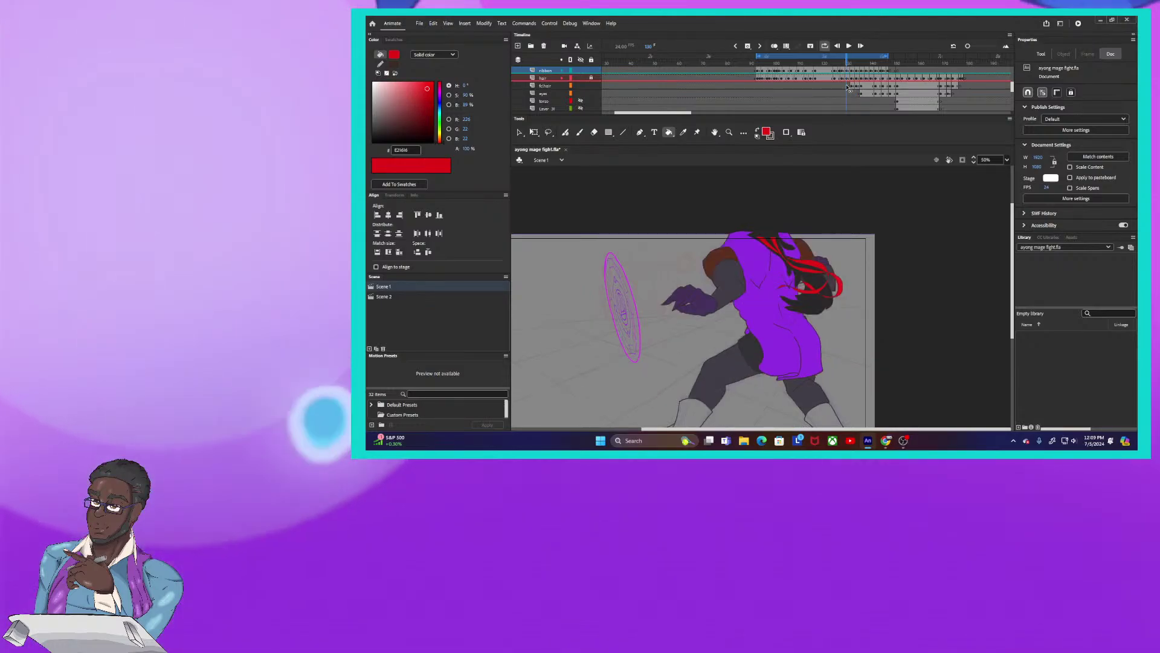
pyautogui.moveTo(844, 87); pyautogui.dragTo(875, 85)
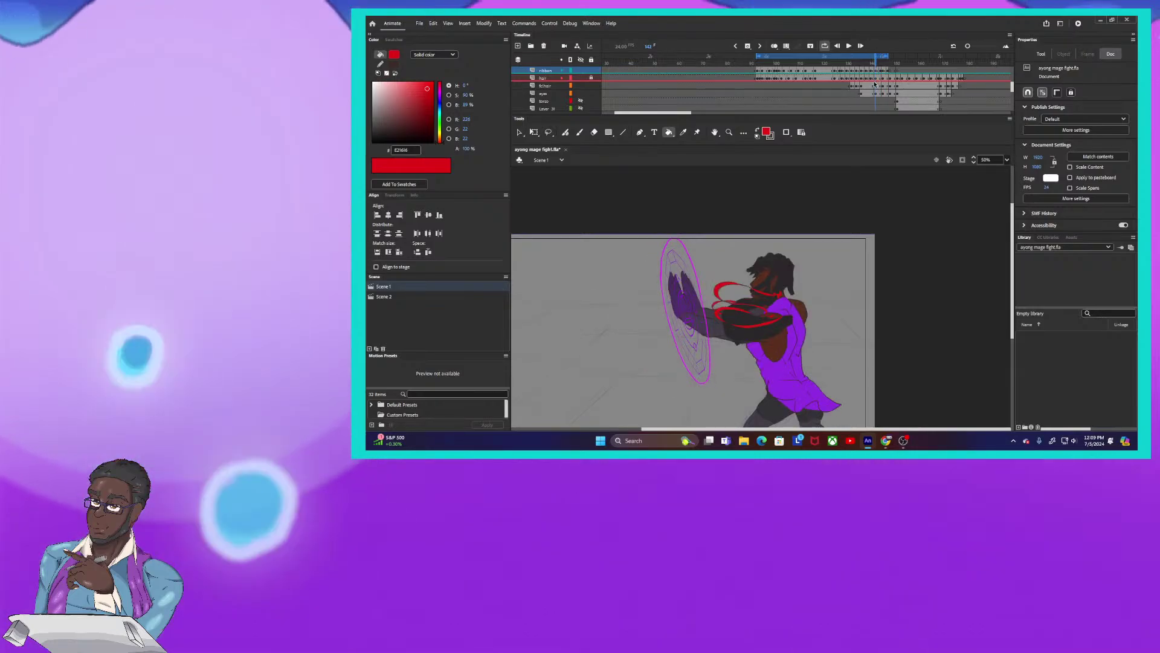